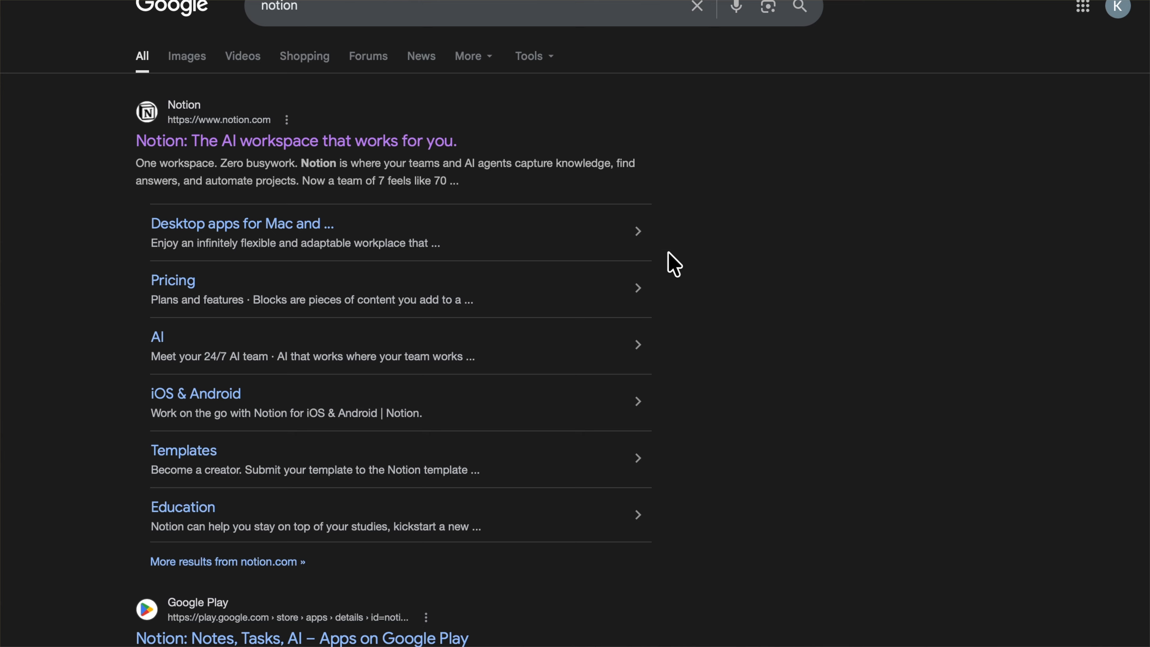
Open the official Notion website from the search results
left_click(404, 144)
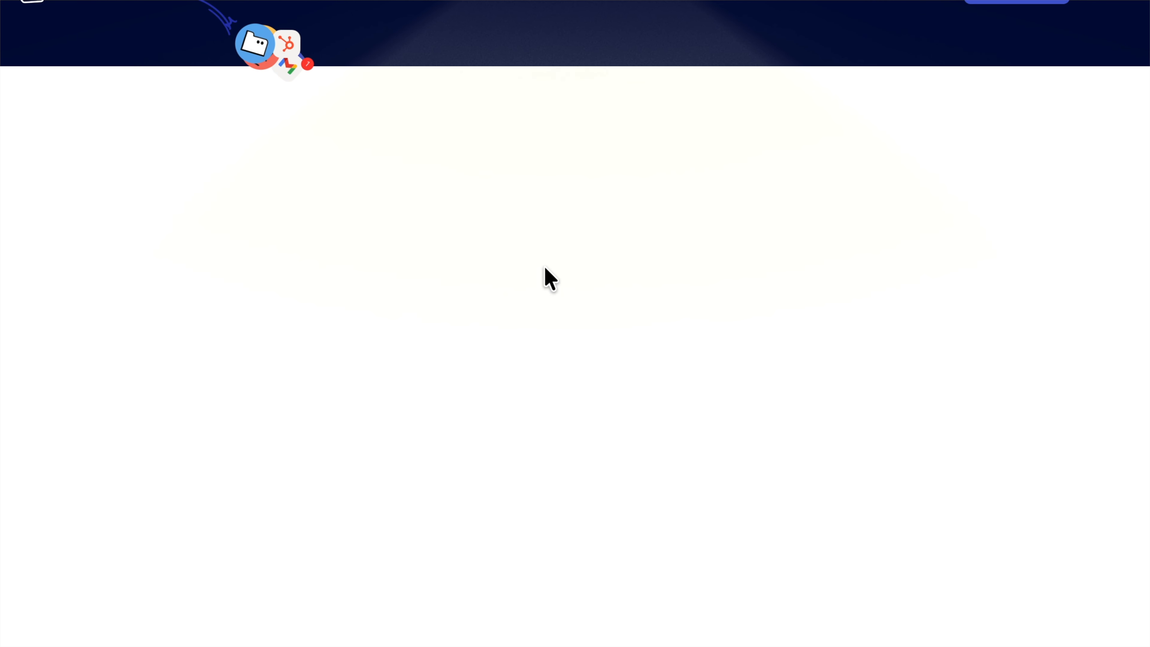
key("ctrl+Left")
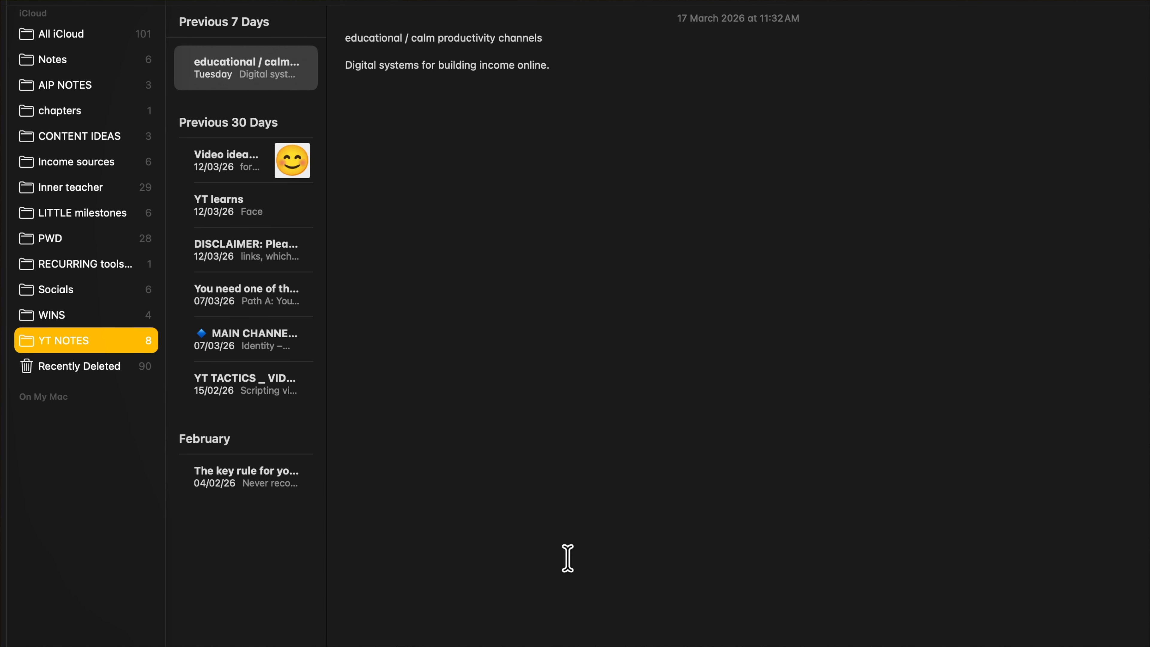
key("ctrl+Right")
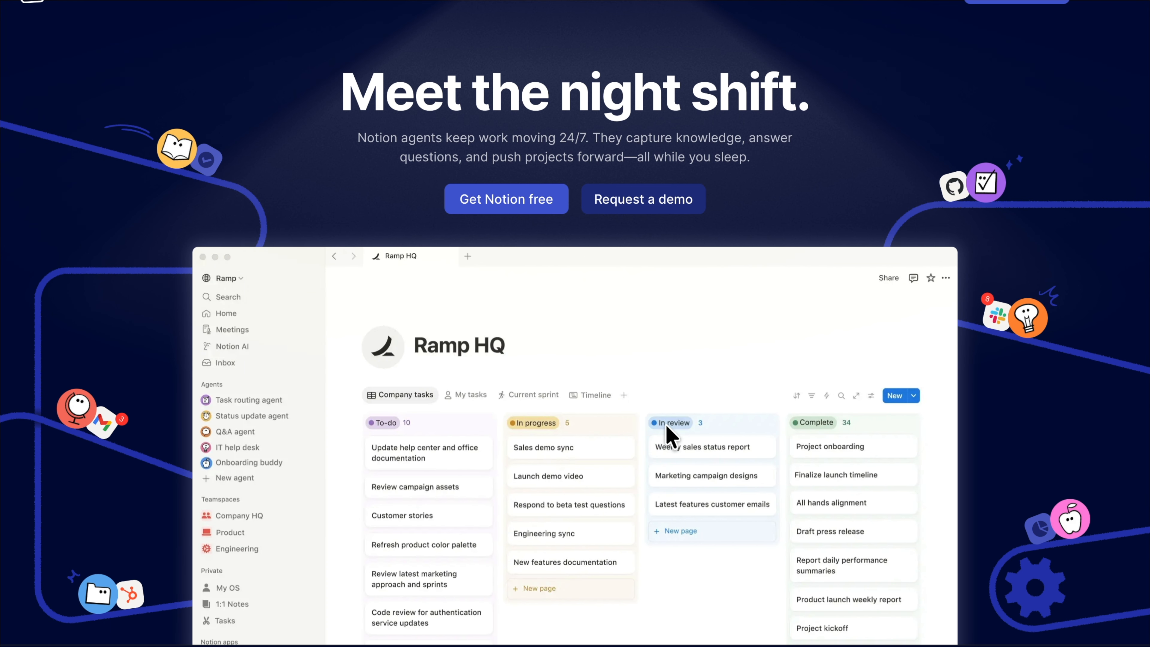
Scroll through the Notion homepage to review its features and sections
scroll(664, 425, "down", 3)
scroll(668, 432, "down", 15)
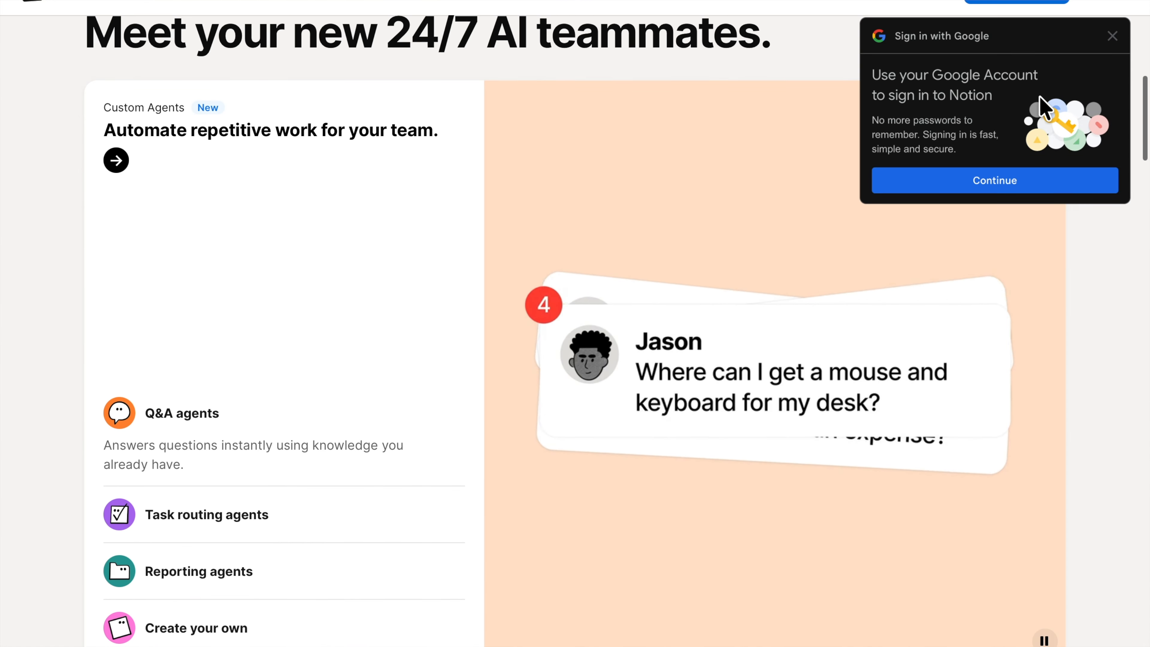
left_click(1113, 37)
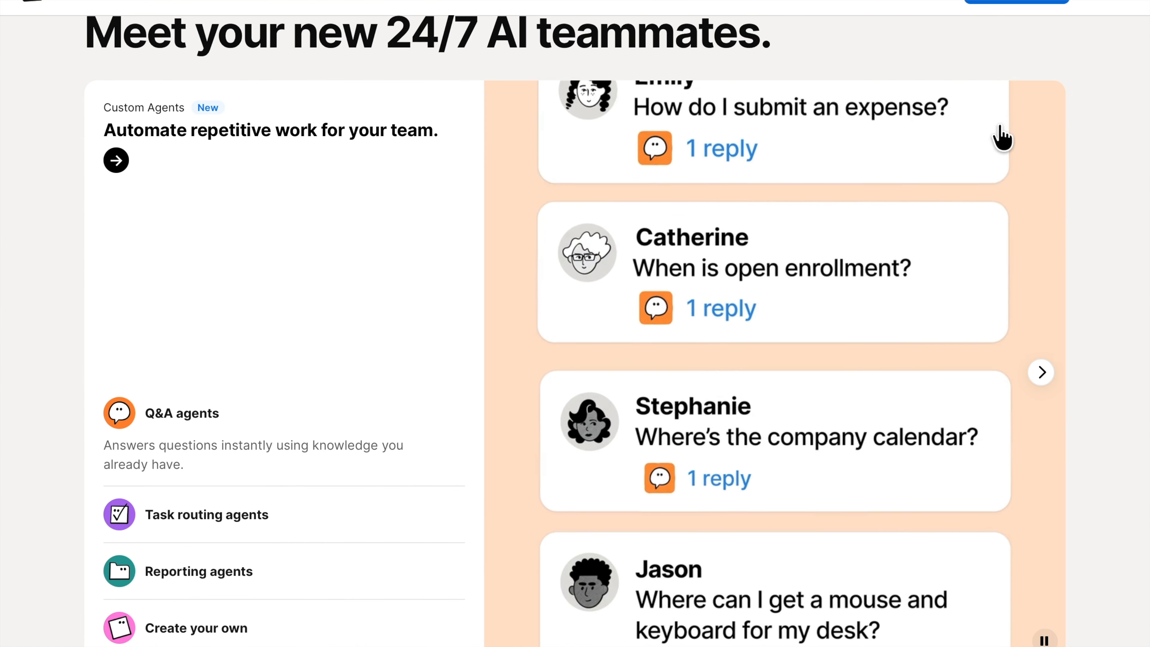
scroll(739, 334, "down", 10)
scroll(711, 348, "down", 12)
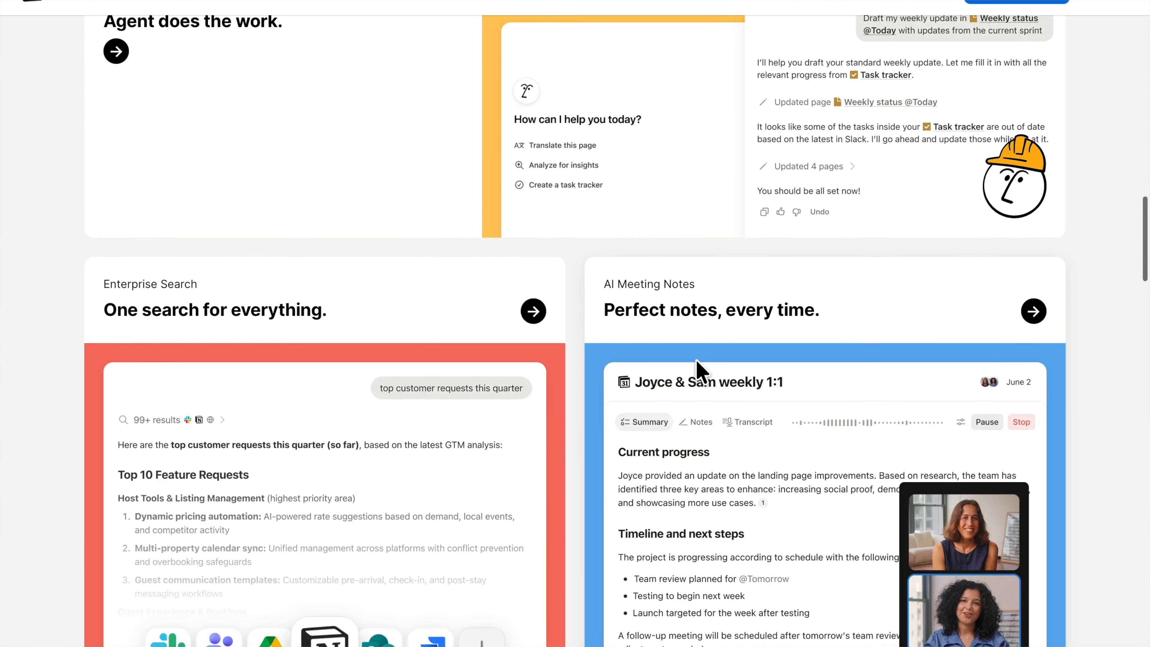
scroll(699, 361, "down", 15)
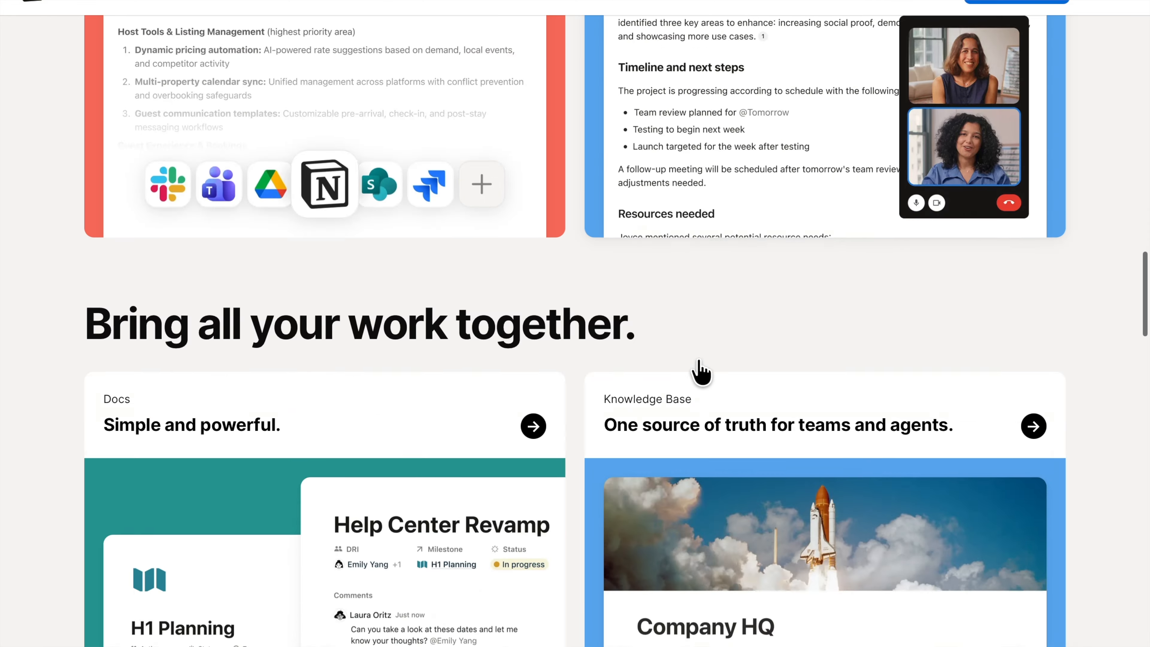
scroll(699, 363, "down", 10)
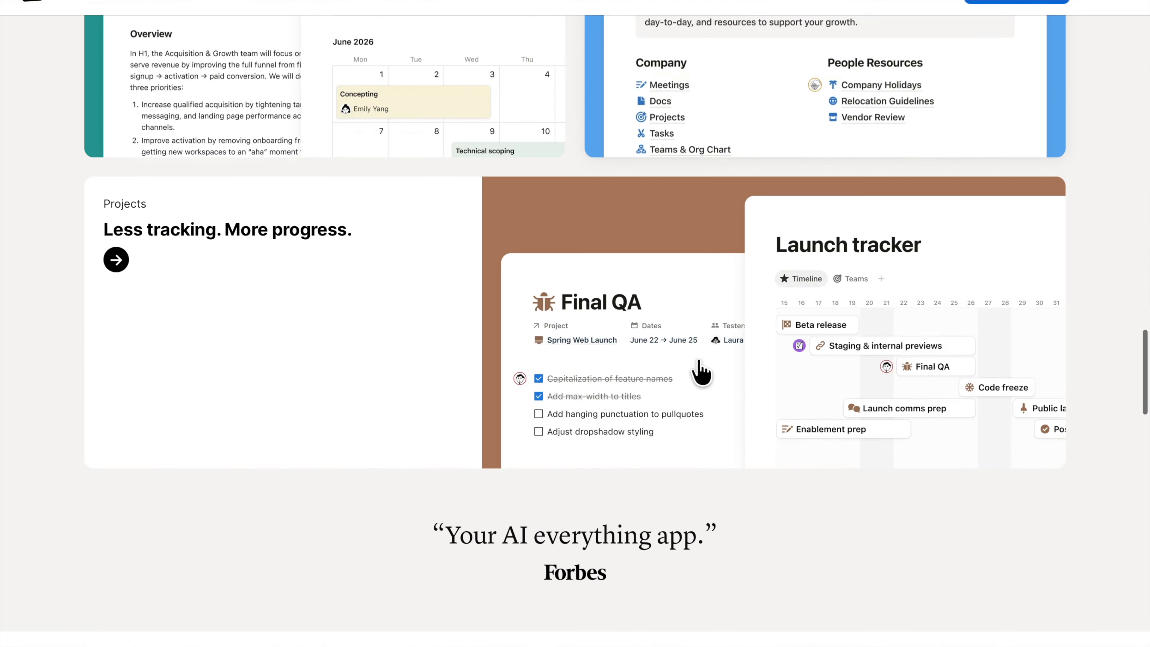
scroll(696, 359, "down", 19)
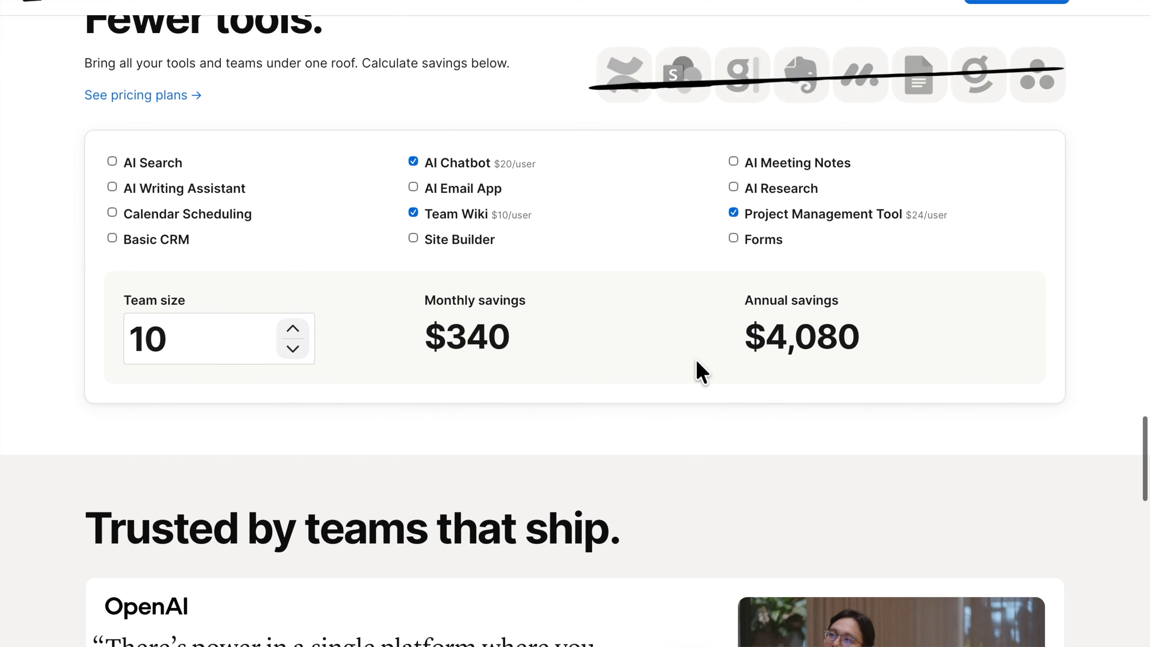
scroll(696, 361, "down", 19)
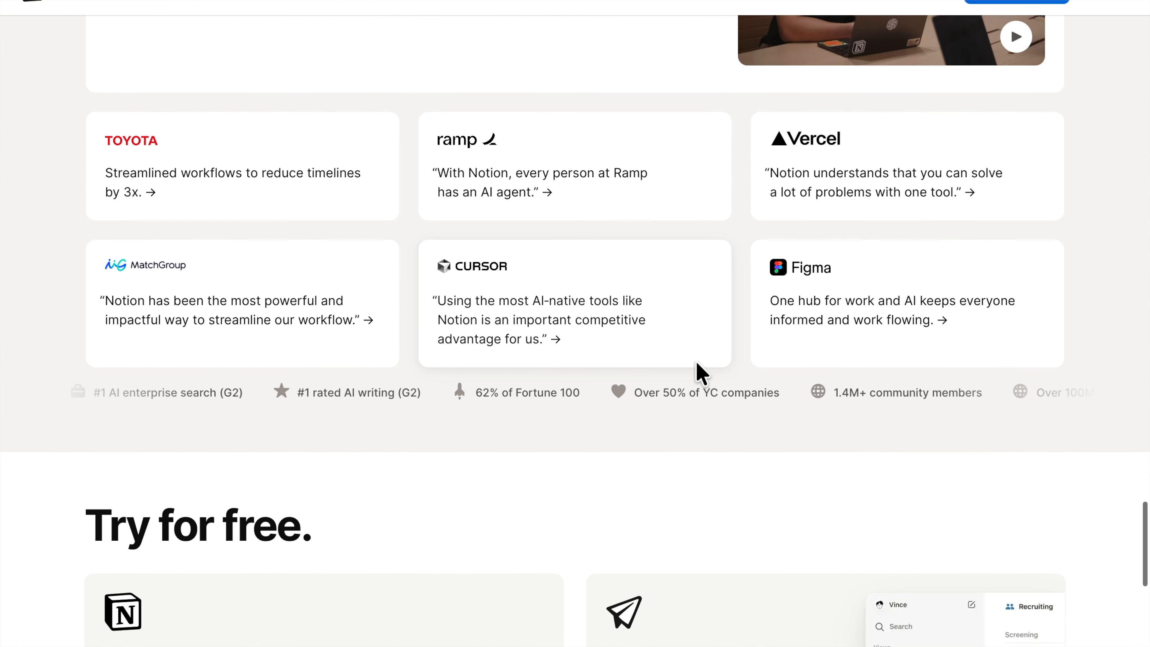
scroll(701, 372, "down", 10)
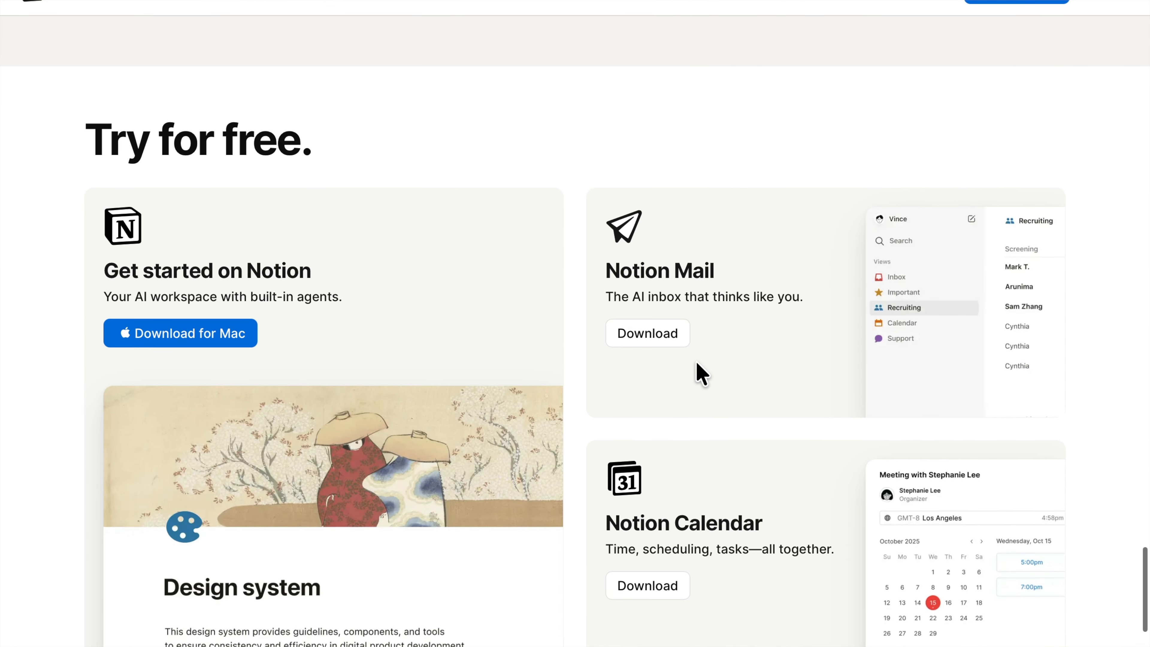
scroll(696, 362, "up", 20)
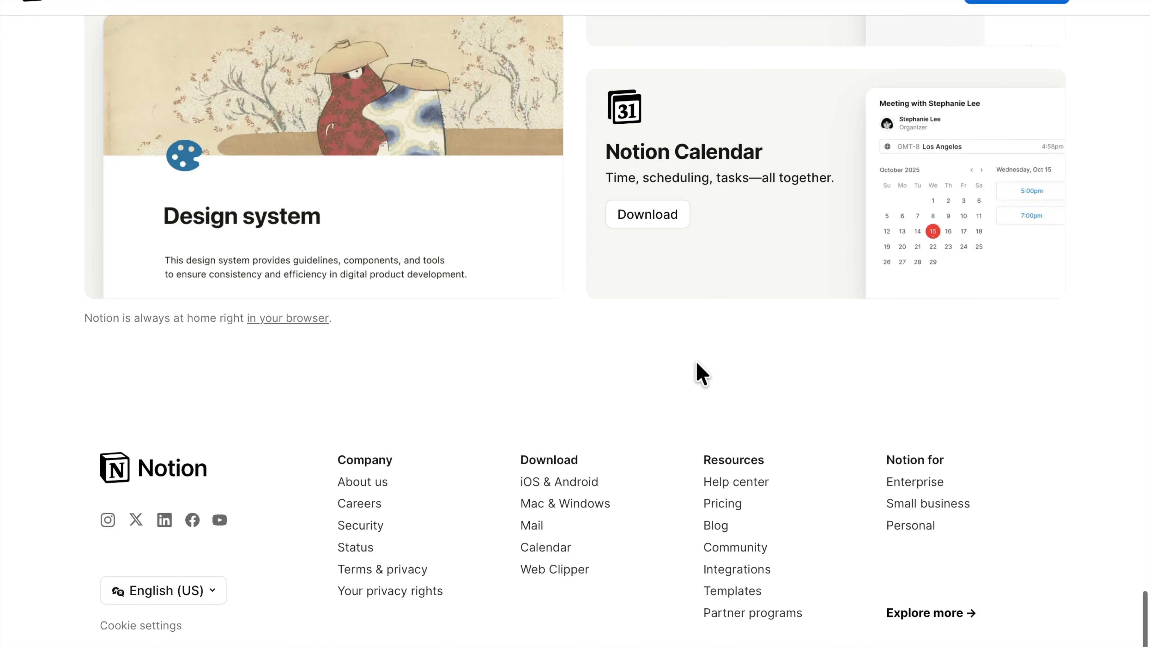
scroll(700, 371, "up", 20)
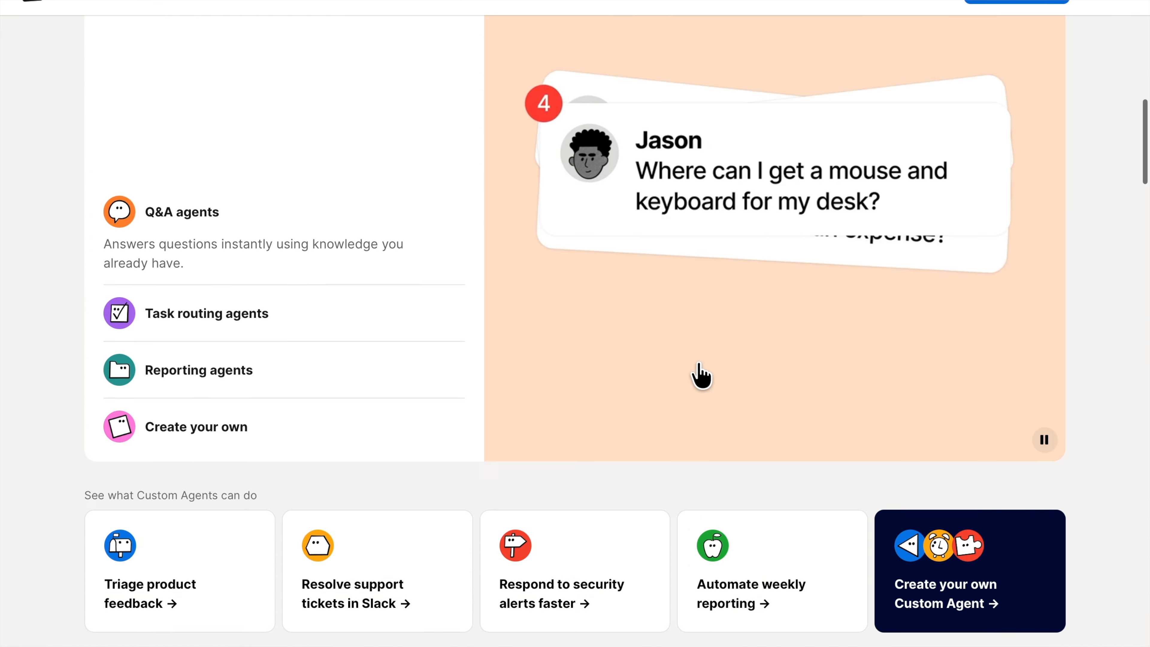
scroll(701, 374, "up", 7)
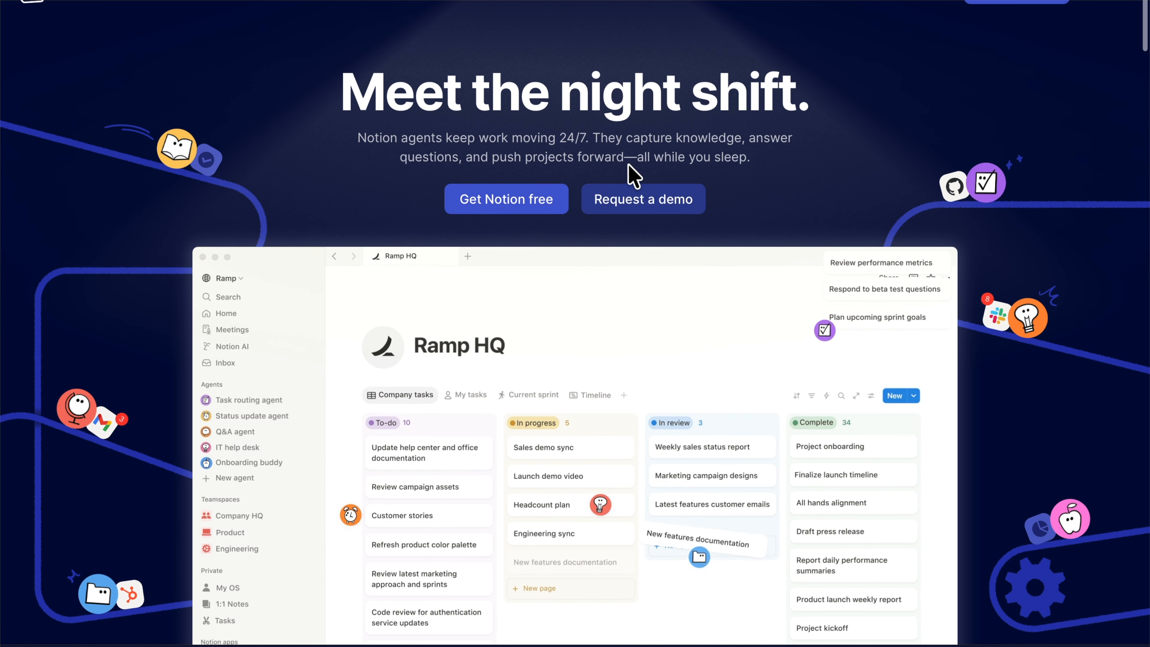
mouse_move(364, 9)
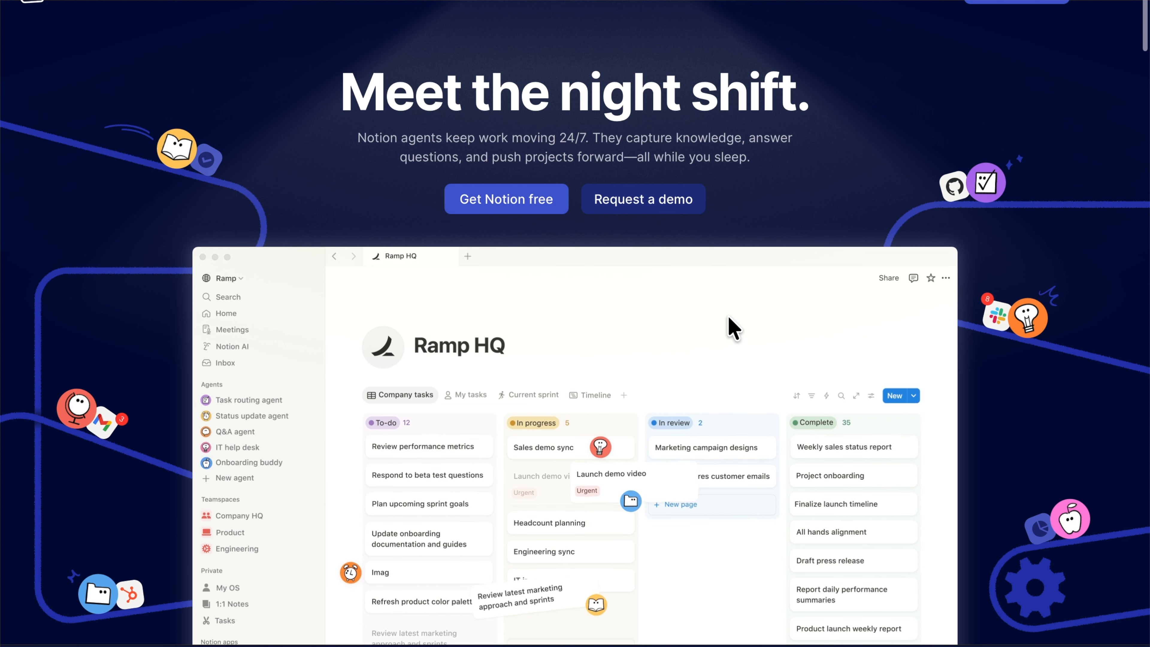
scroll(738, 295, "down", 1)
mouse_move(480, 7)
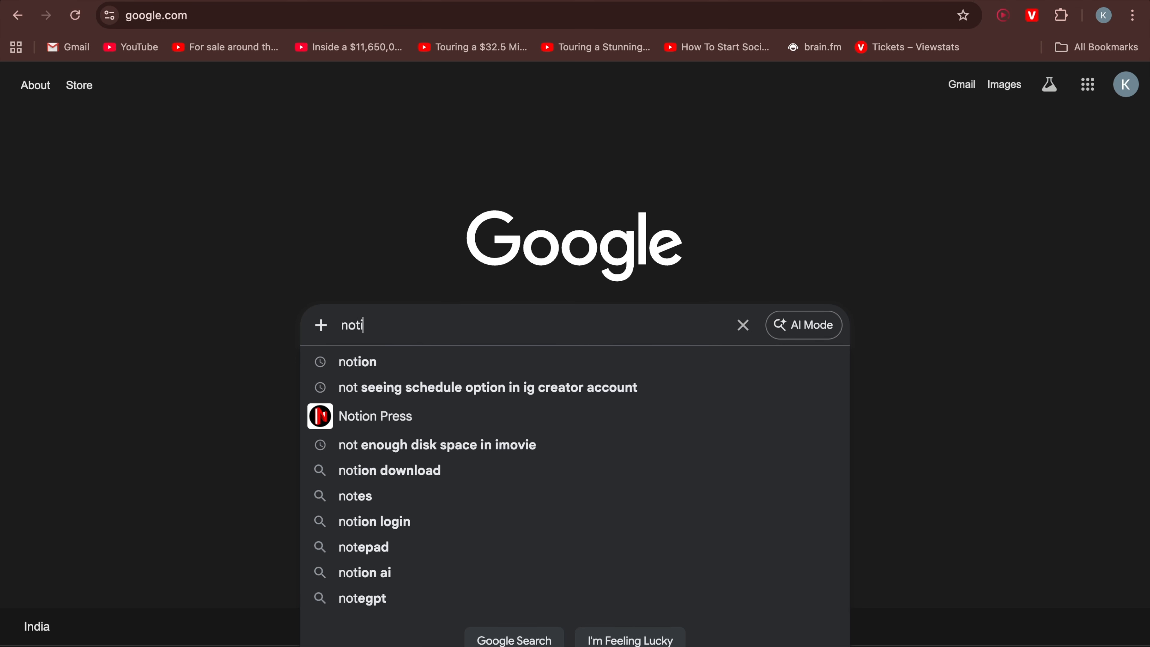
Search for notion, open the Notion site, and start the free sign-up
type("on")
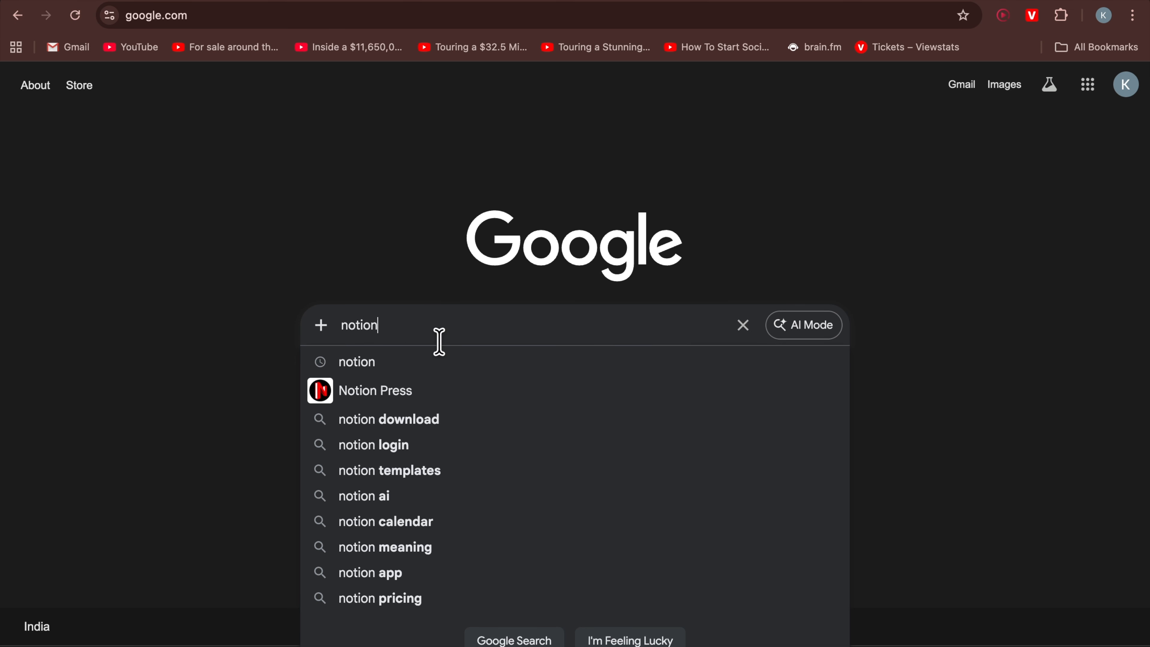
left_click(431, 367)
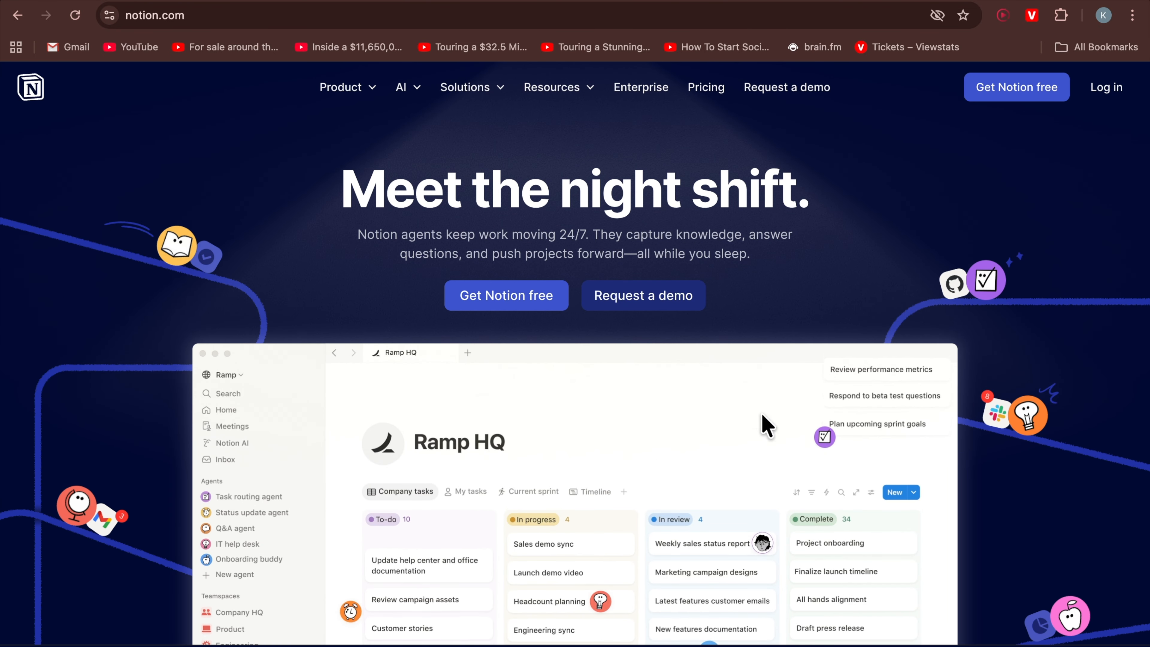
left_click(520, 309)
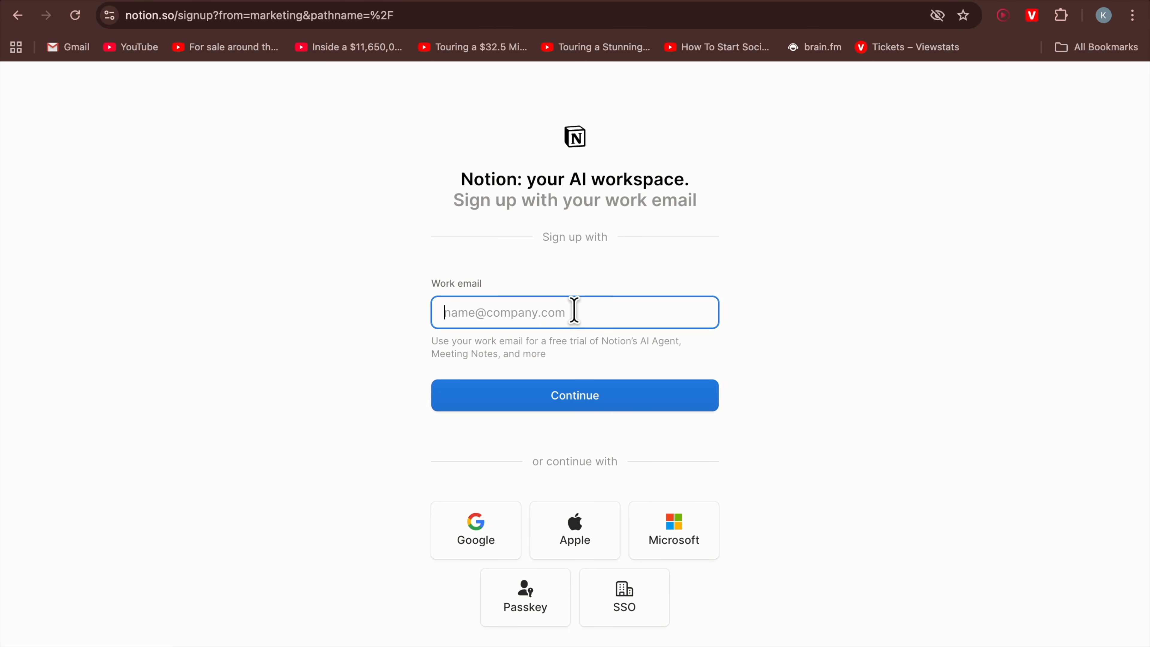
Submit the work email address to continue signing up
scroll(574, 310, "down", 2)
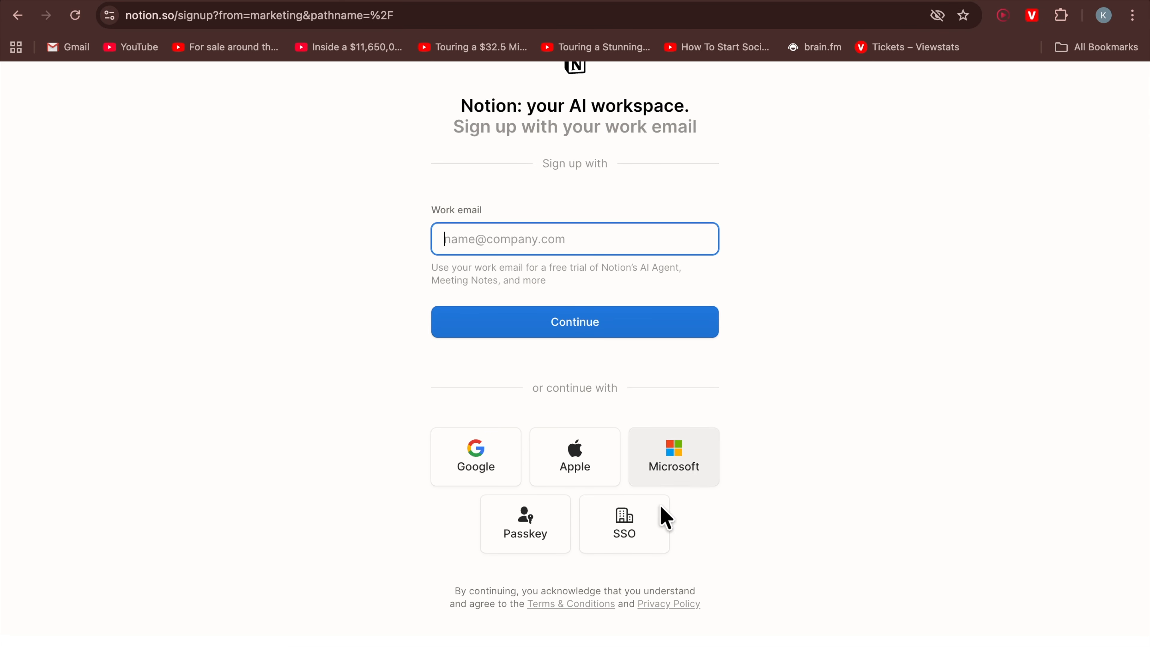
scroll(710, 457, "down", 1)
scroll(710, 457, "up", 1)
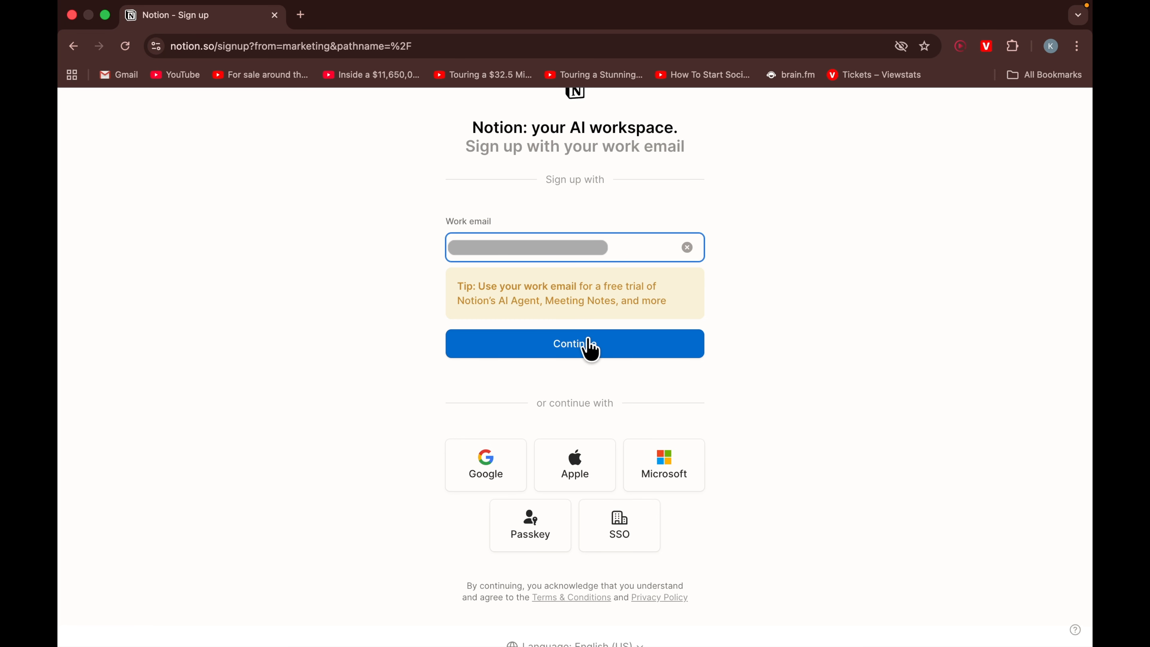
left_click(591, 349)
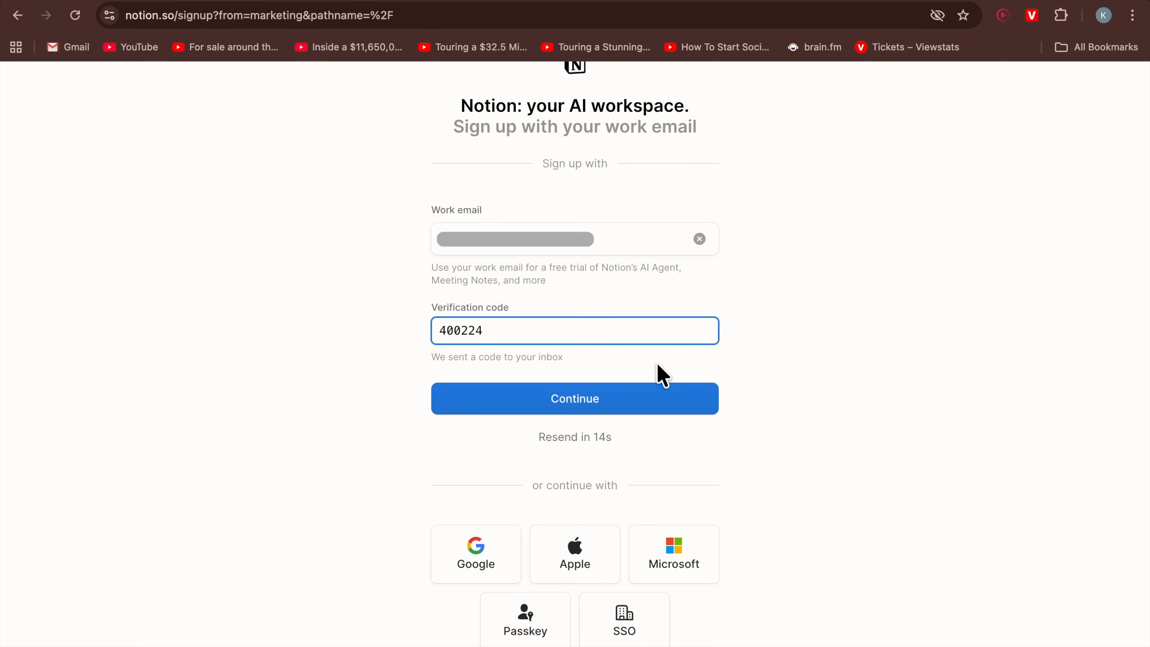
Submit the verification code sent to the inbox
left_click(585, 397)
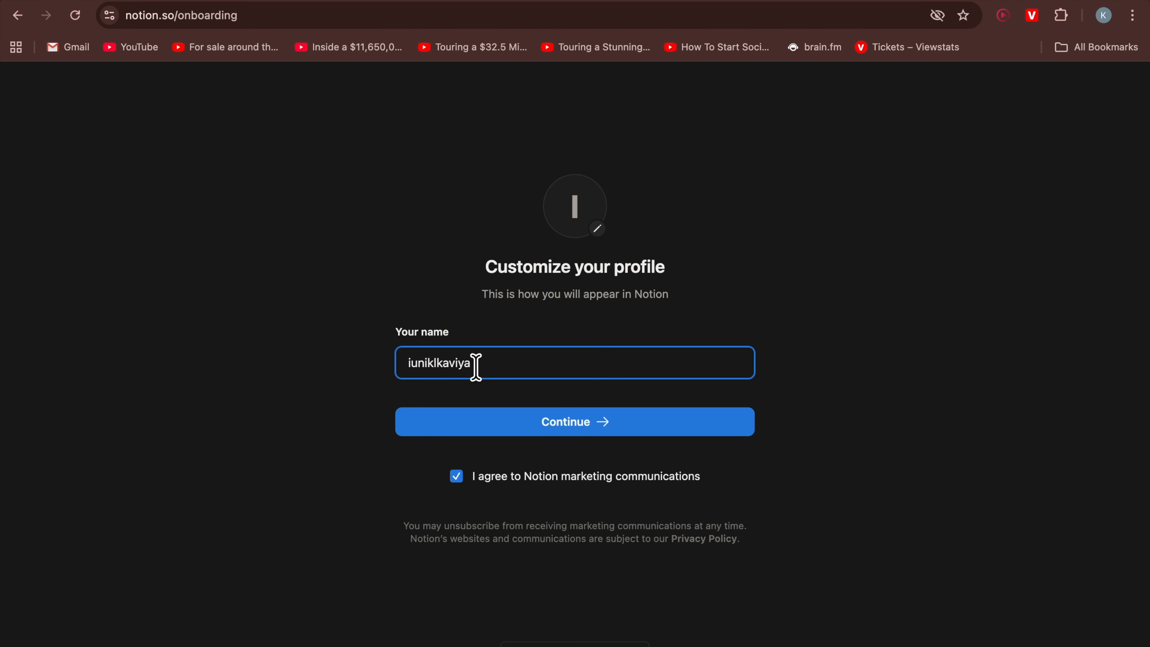
Replace the profile name with the user's display name and continue
left_click_drag(492, 366, 379, 367)
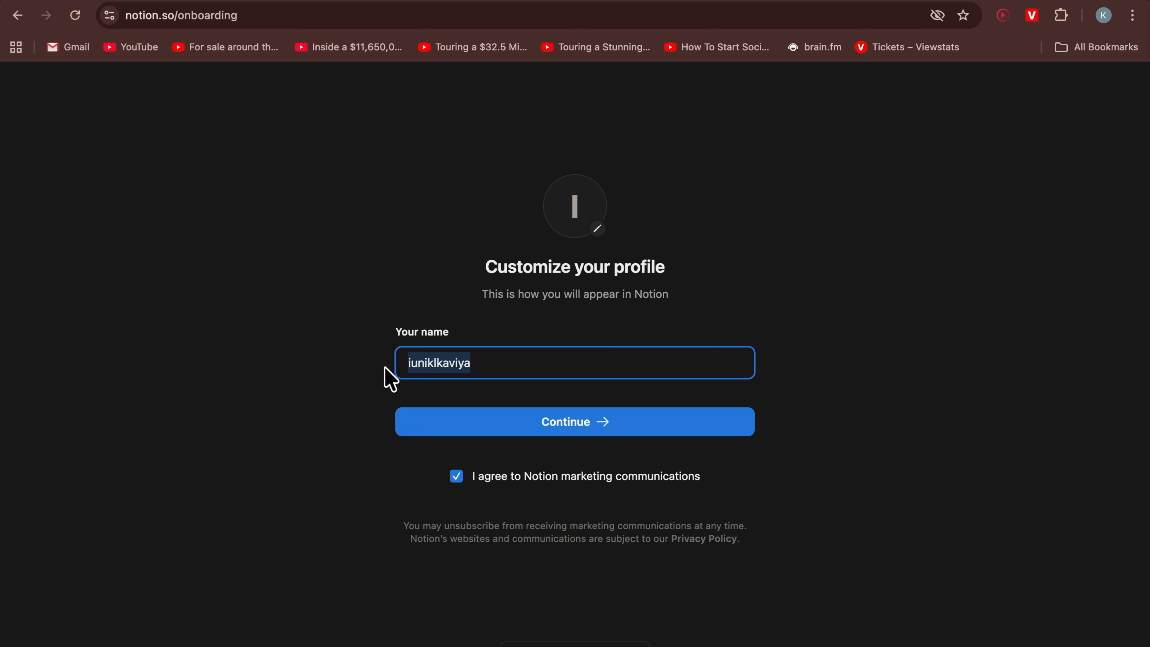
left_click(498, 366)
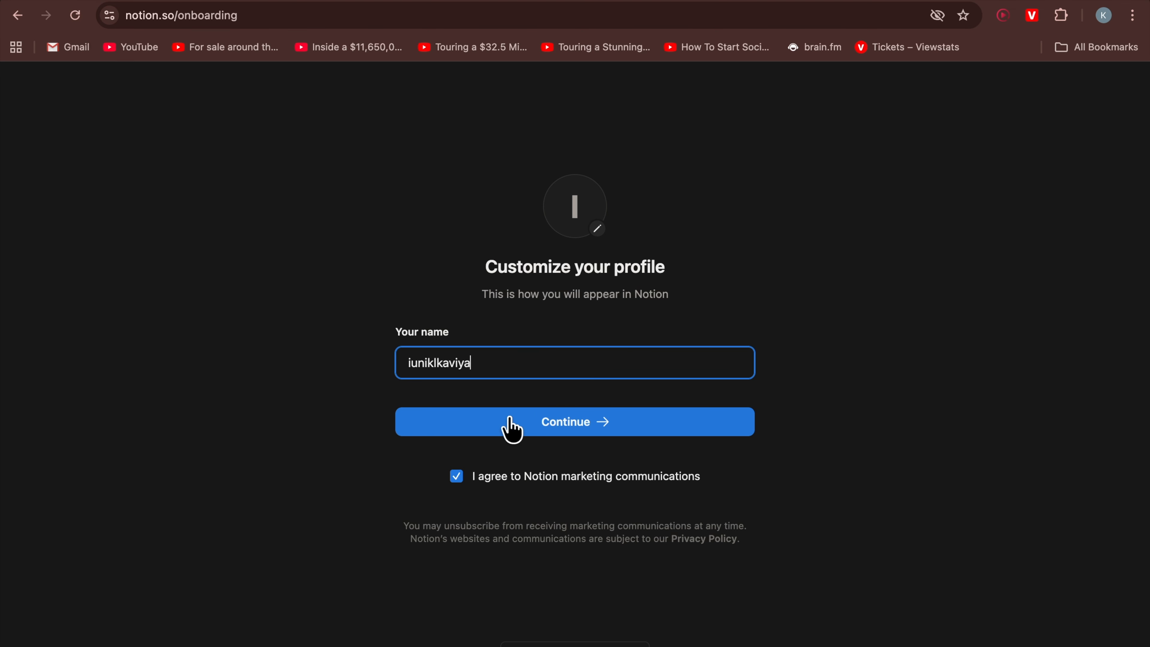
left_click_drag(478, 364, 395, 375)
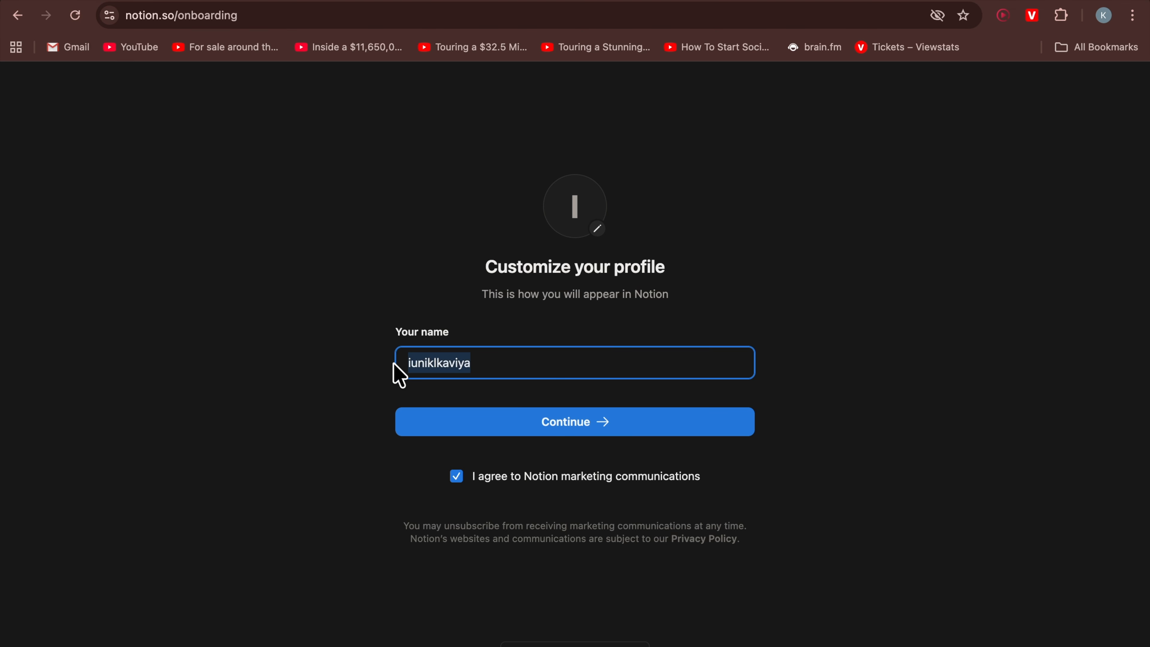
left_click(499, 366)
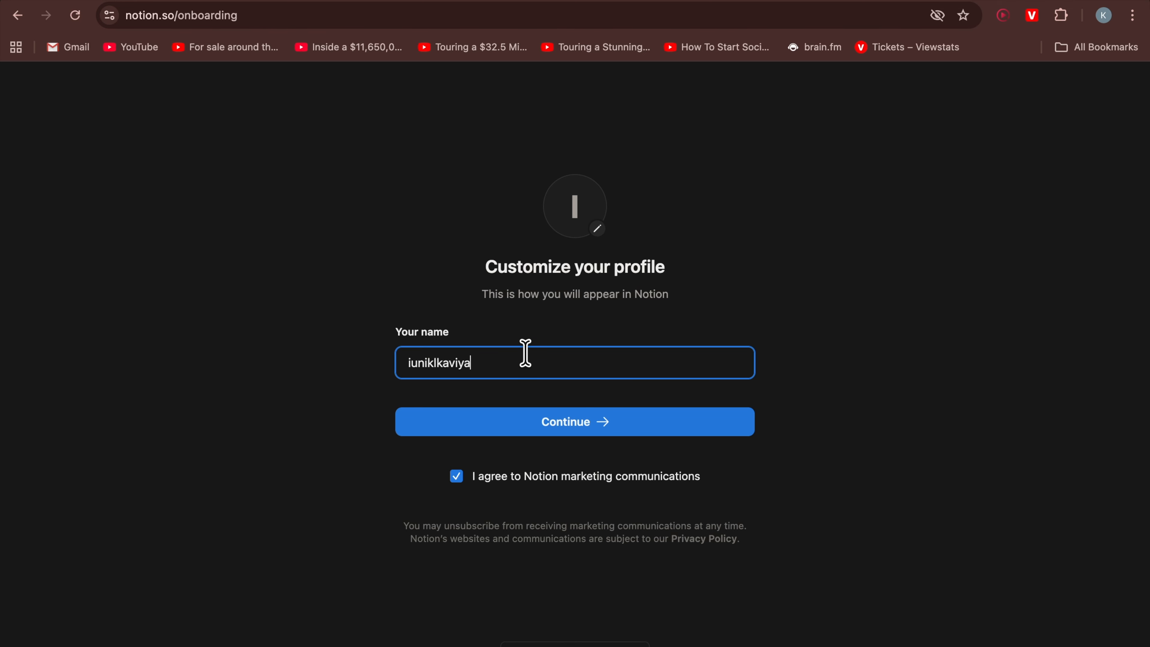
key("BackSpace")
key("BackSpace")
key("BackSpace")
key("BackSpace")
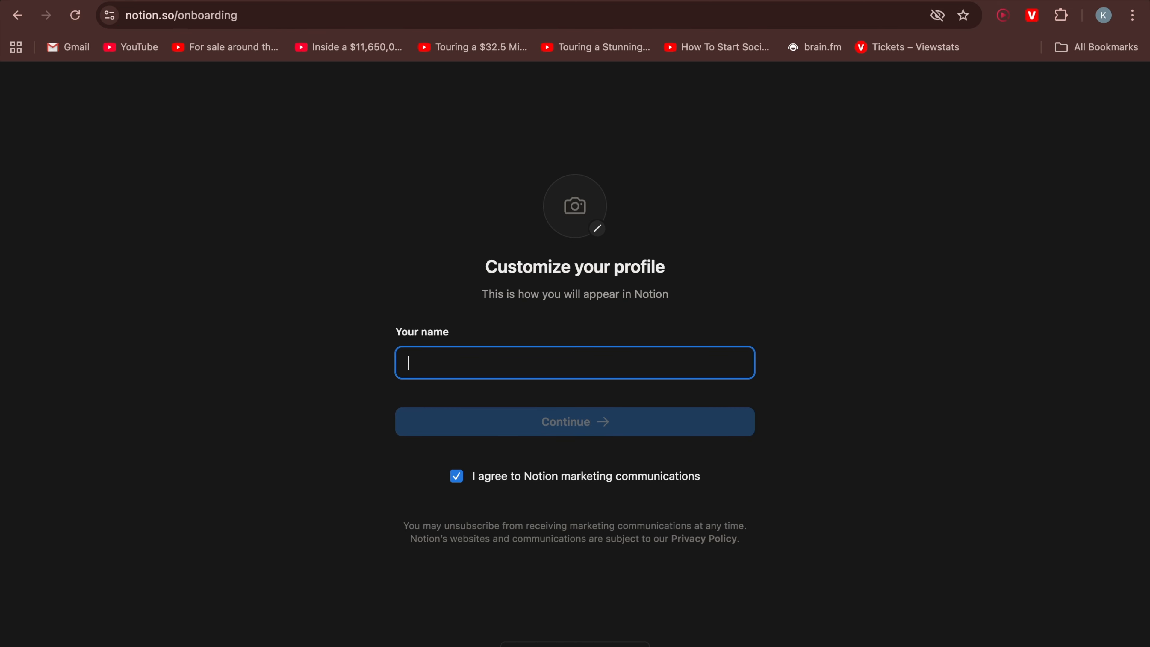
type("Maddy")
left_click(574, 422)
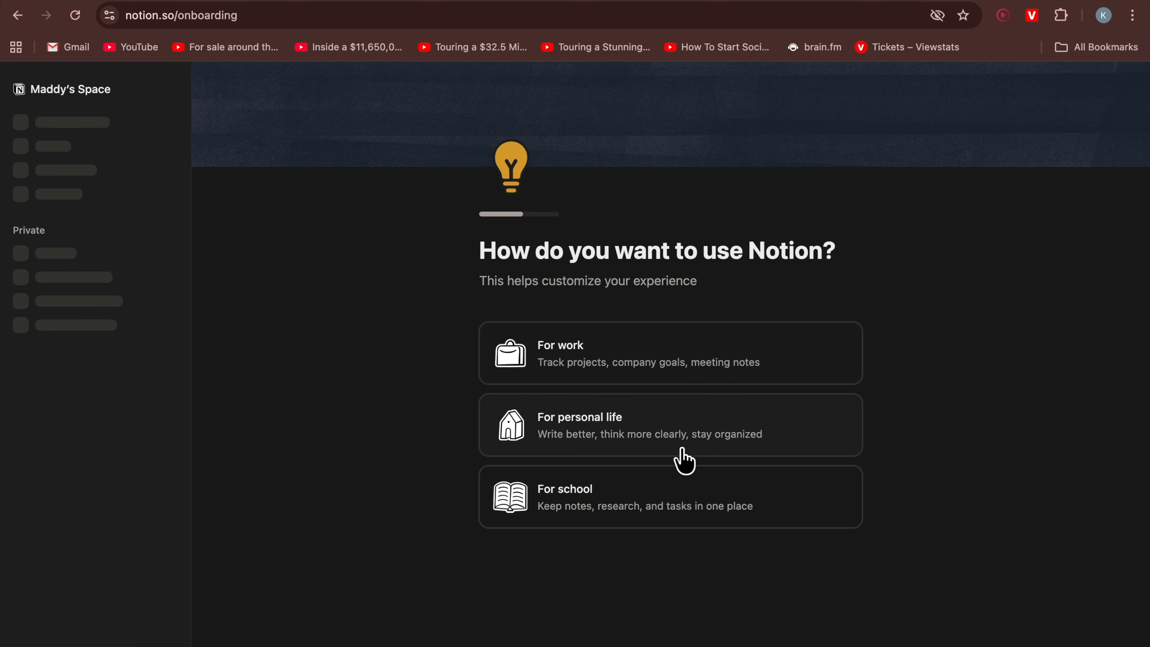
Choose to use Notion for work and continue without inviting team members
left_click(690, 359)
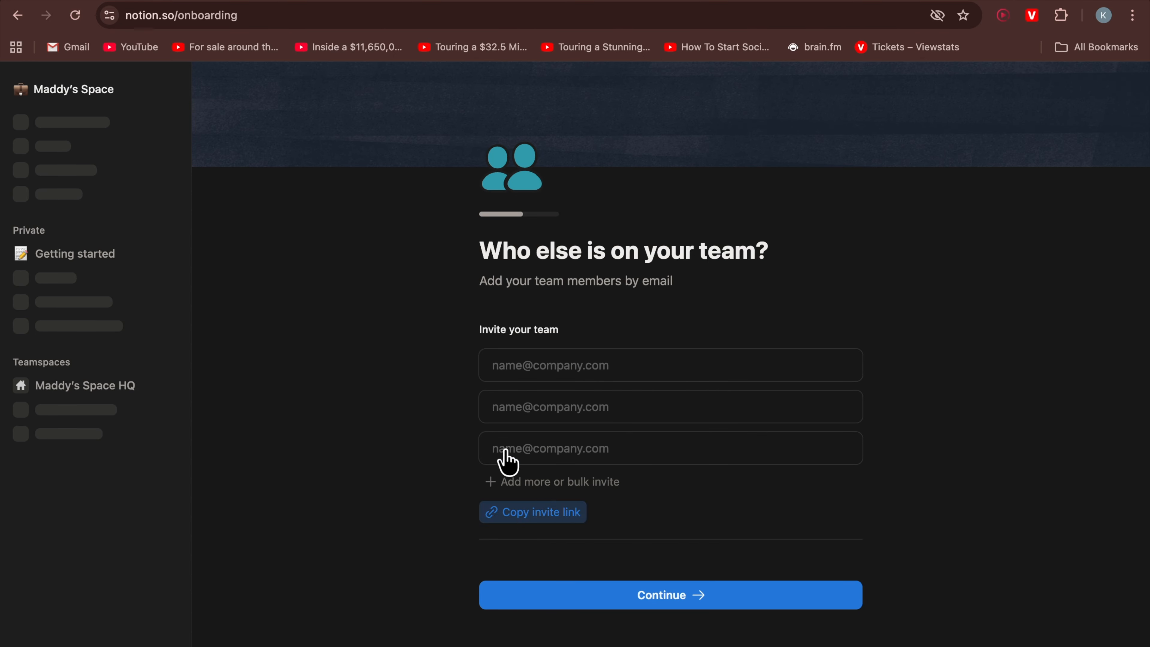
left_click(666, 605)
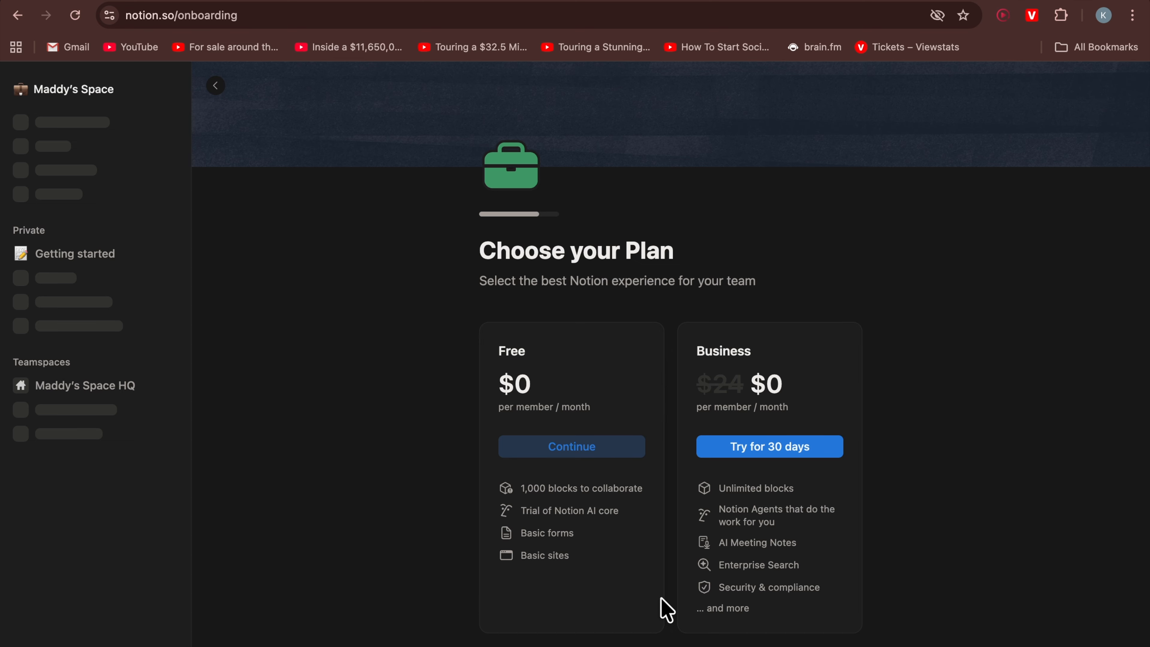
Continue with the Free plan and skip the desktop app download
left_click(589, 447)
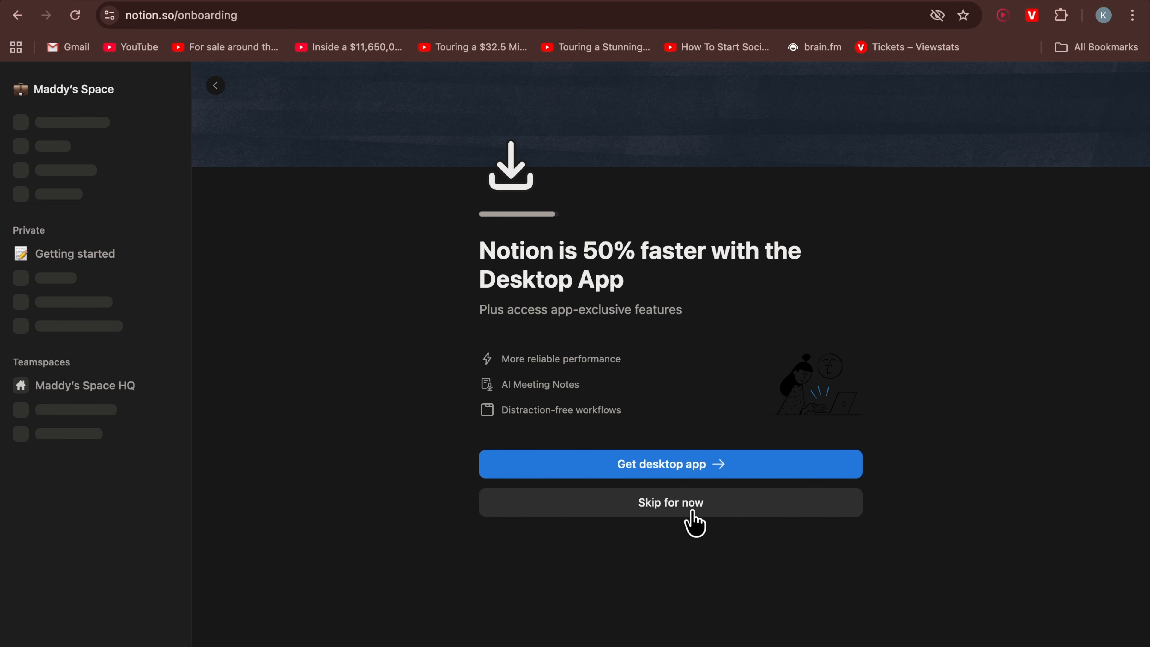
left_click(694, 521)
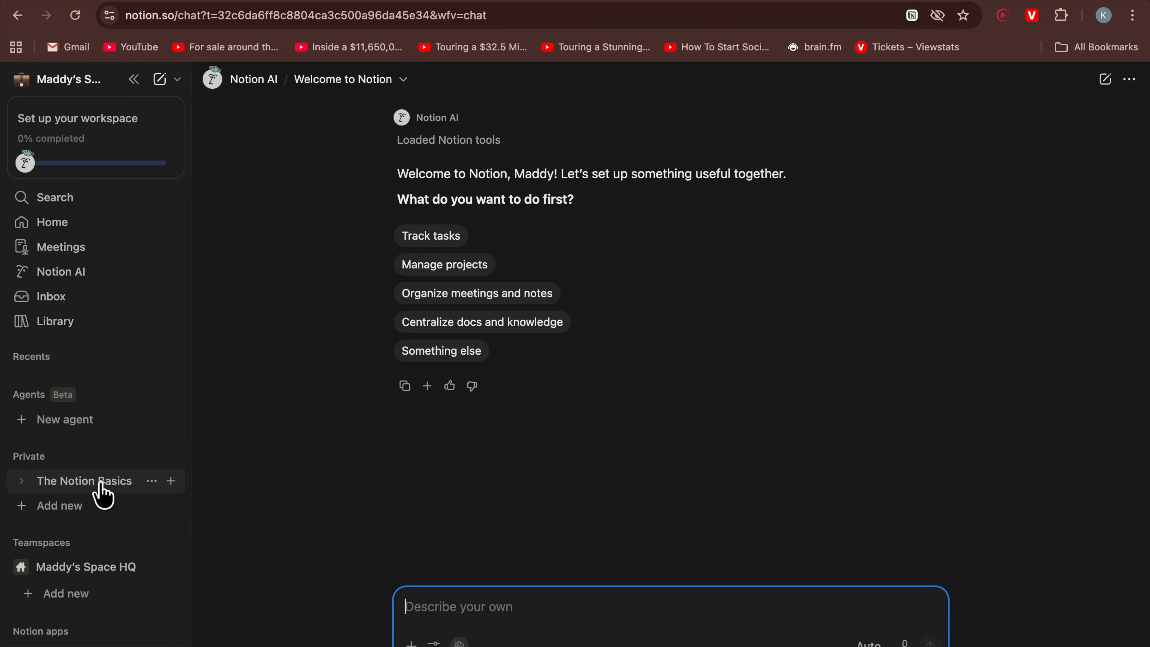
Create a new empty private page titled "Youtube notes"
left_click(91, 482)
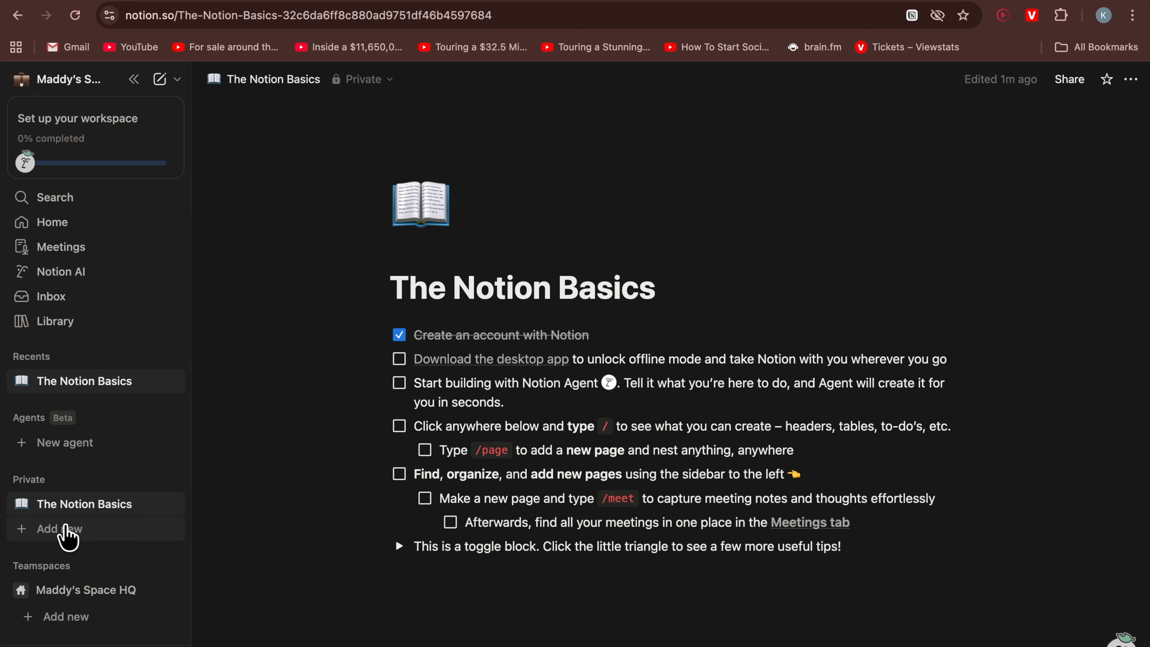
left_click(67, 530)
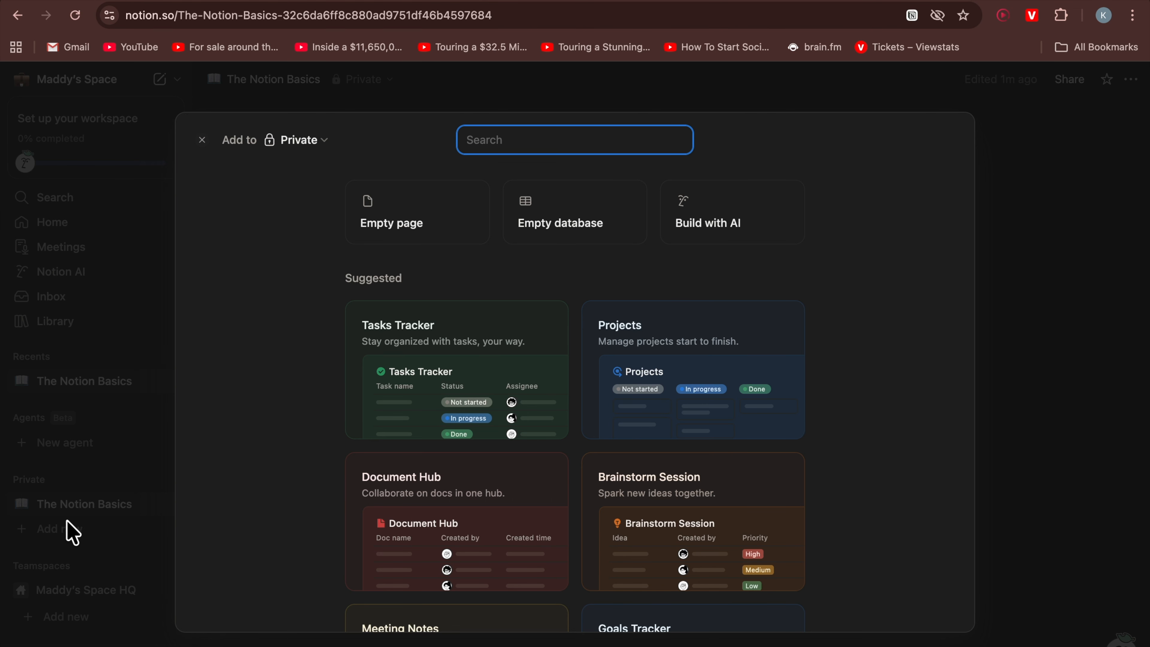
left_click(411, 241)
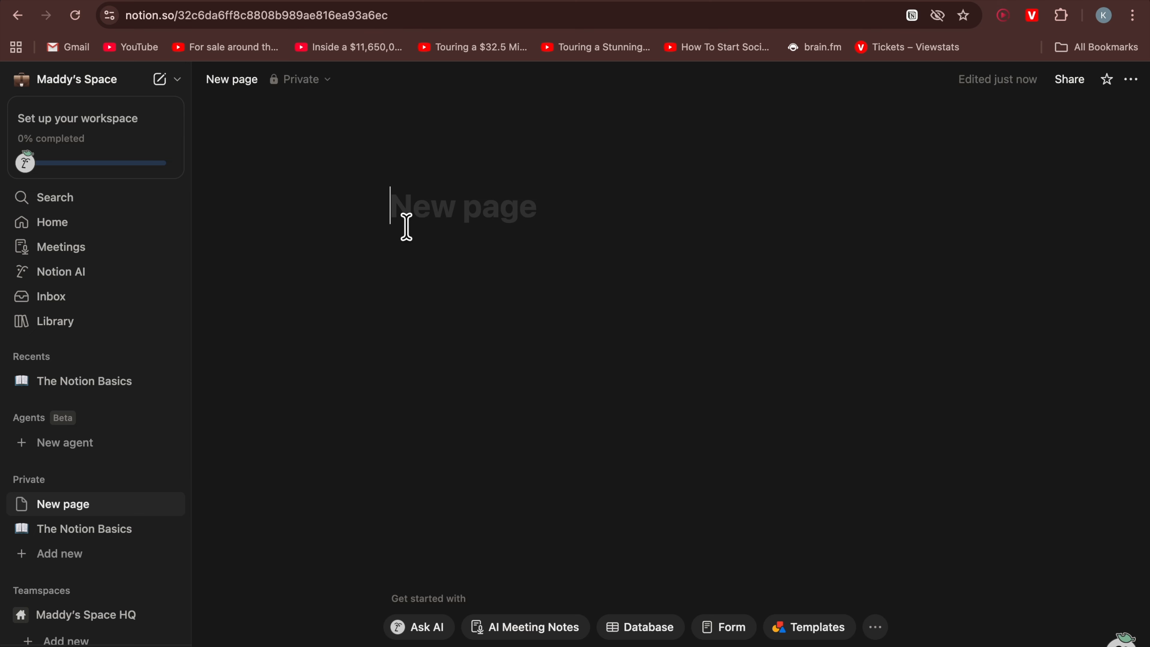
mouse_move(405, 200)
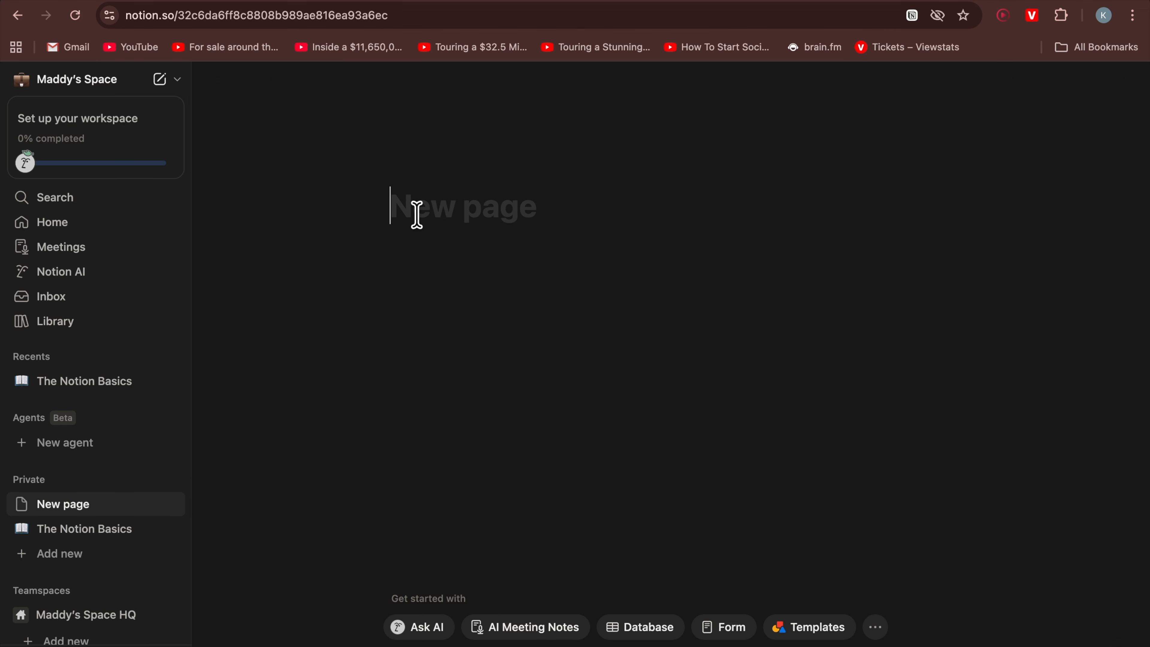
type("Youtube notes")
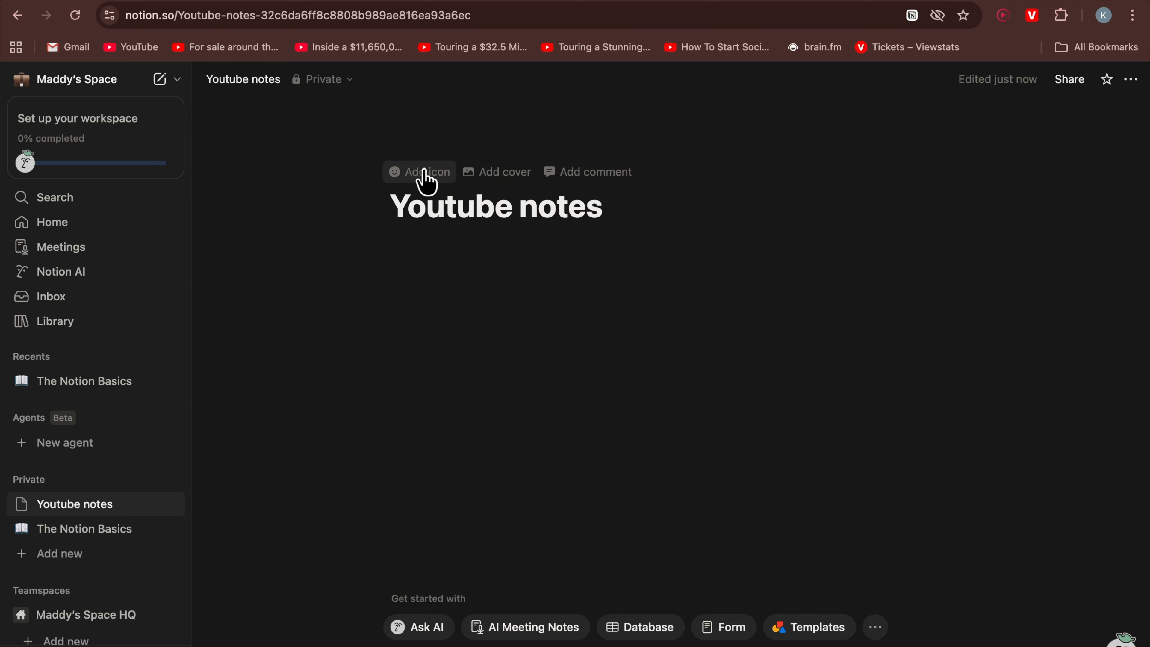
Set the page icon to the hundred points emoji
left_click(398, 181)
left_click(403, 190)
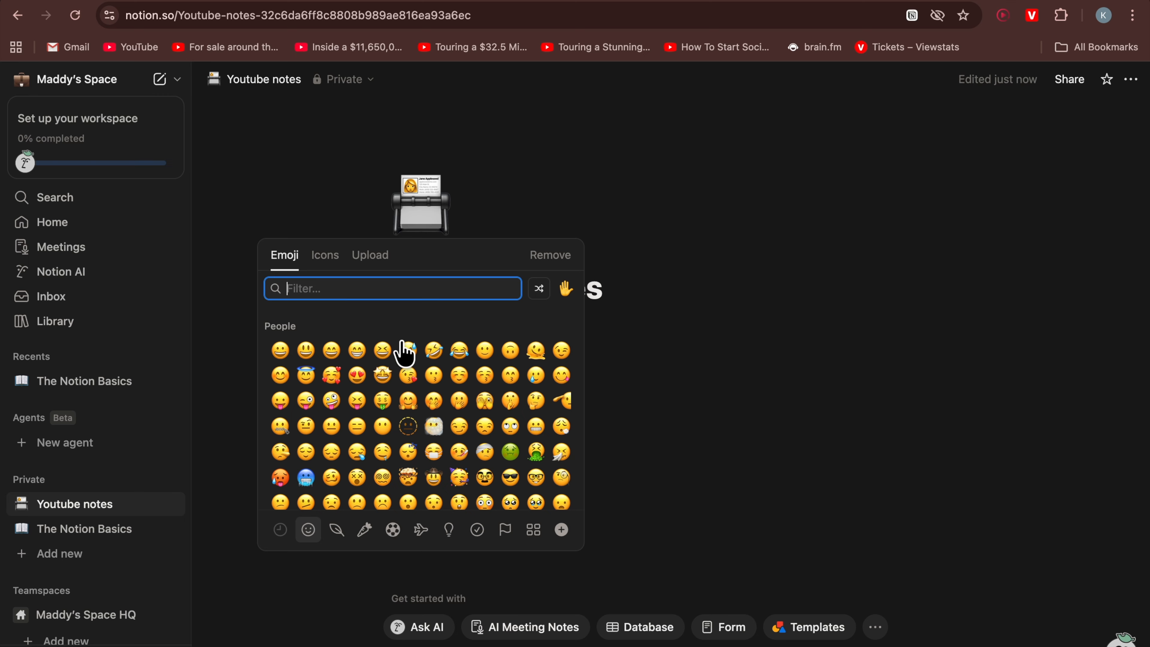
left_click(323, 256)
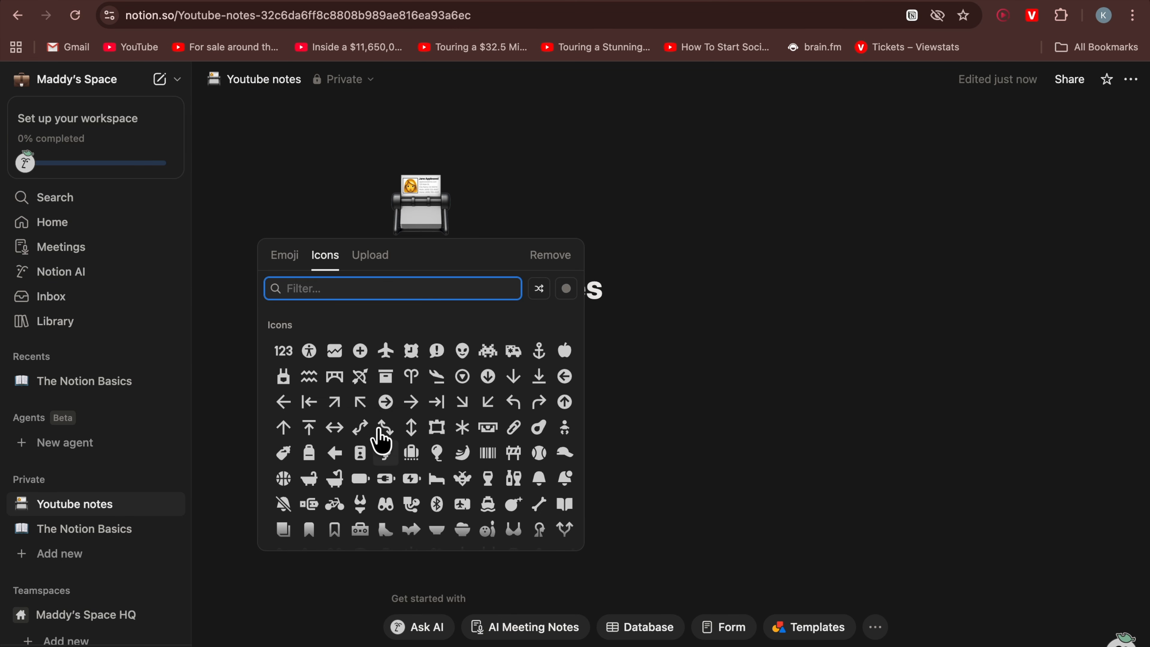
scroll(397, 443, "down", 5)
scroll(397, 446, "down", 5)
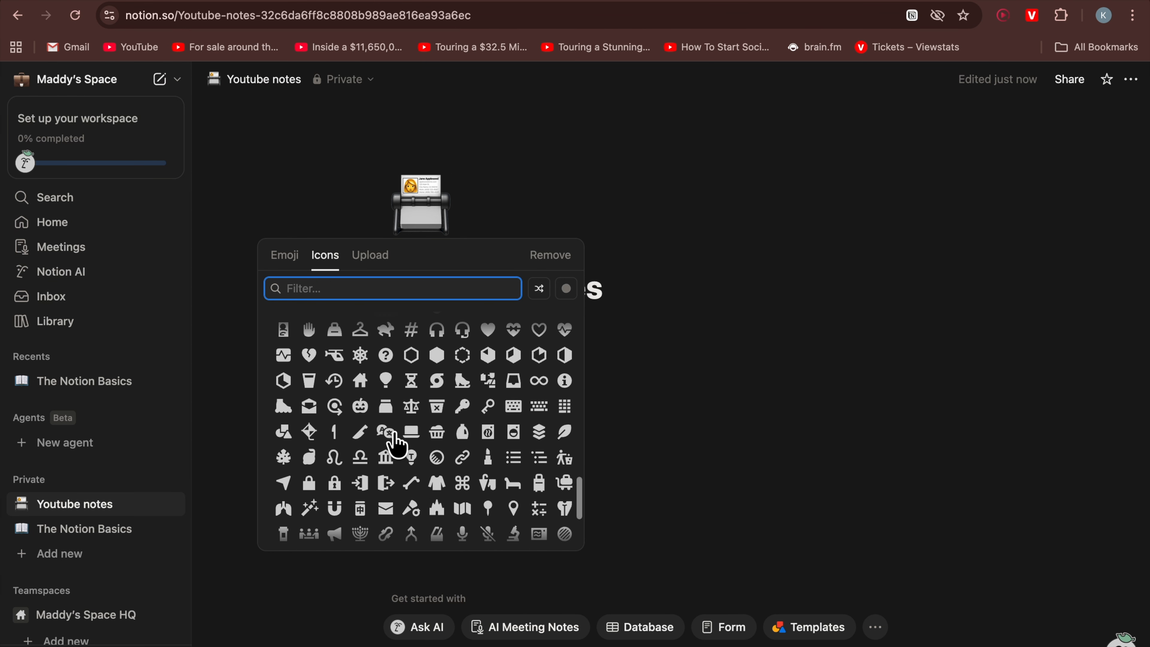
left_click(378, 267)
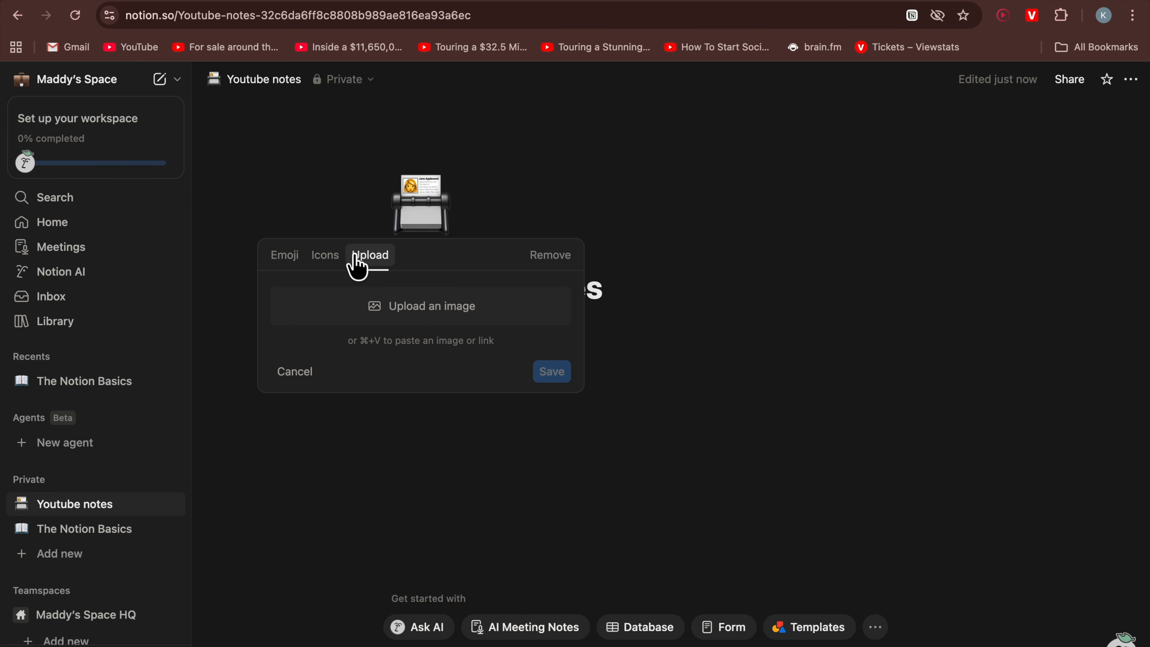
left_click(283, 256)
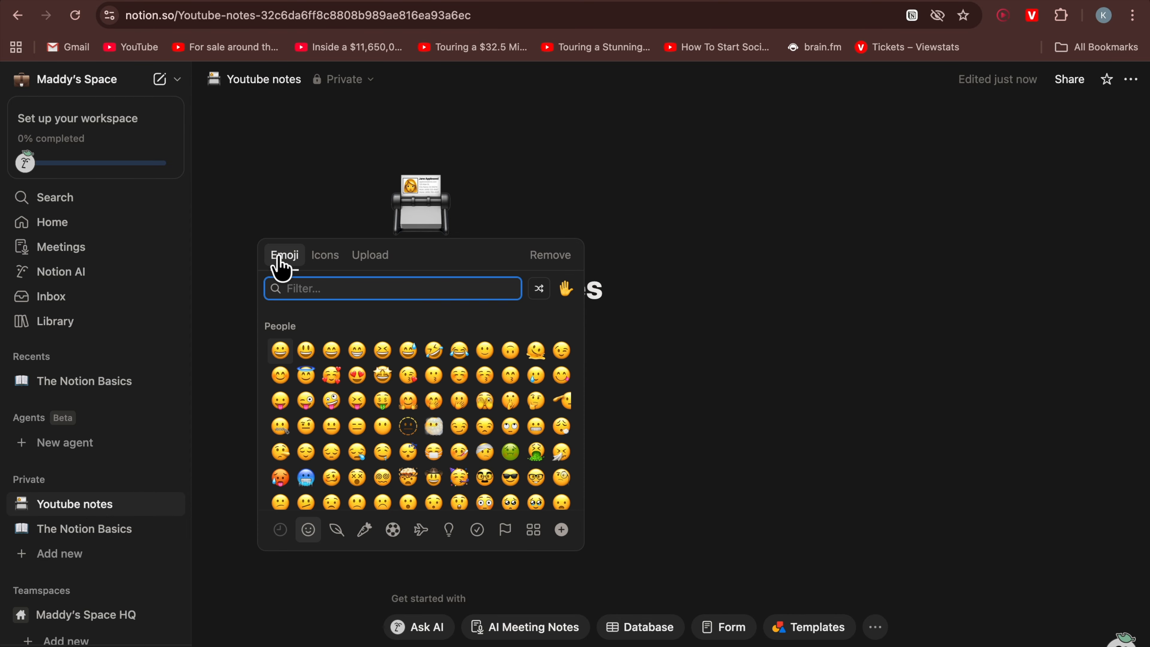
scroll(432, 398, "down", 3)
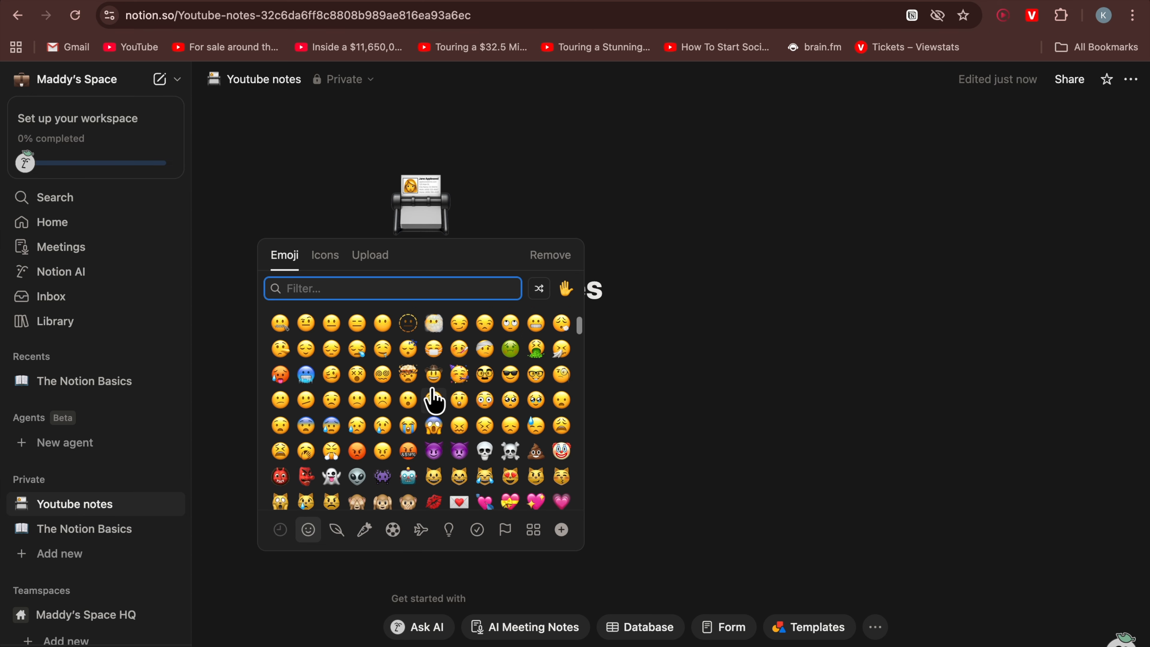
scroll(434, 401, "down", 5)
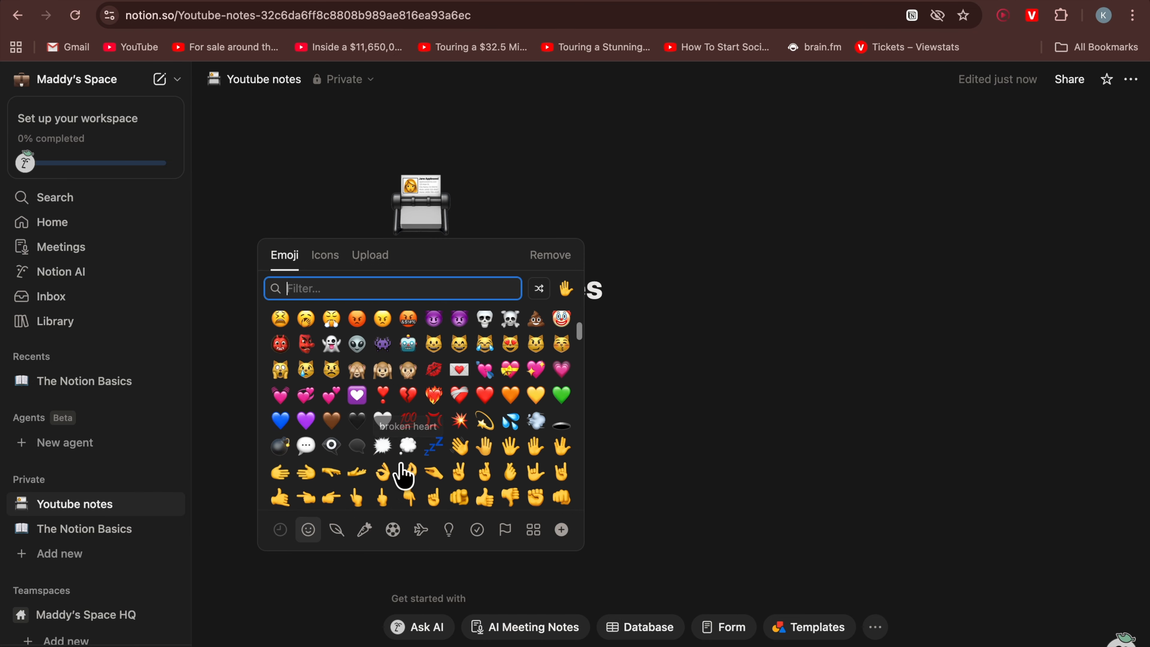
left_click(408, 419)
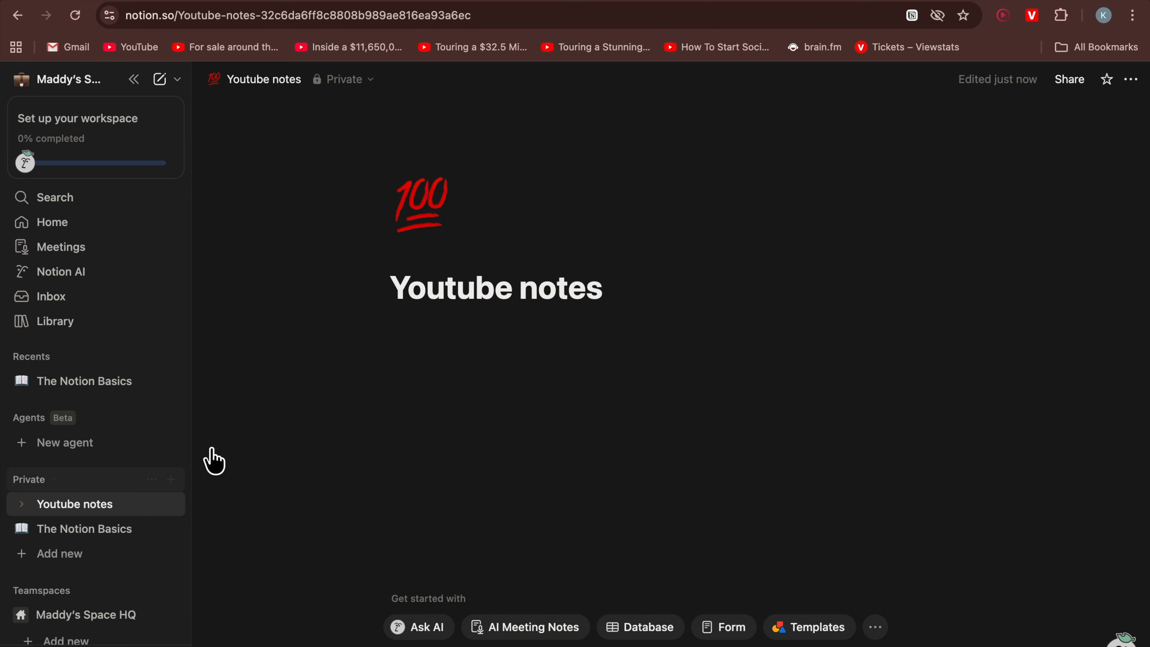
Move The Notion Basics page to the trash
left_click(80, 530)
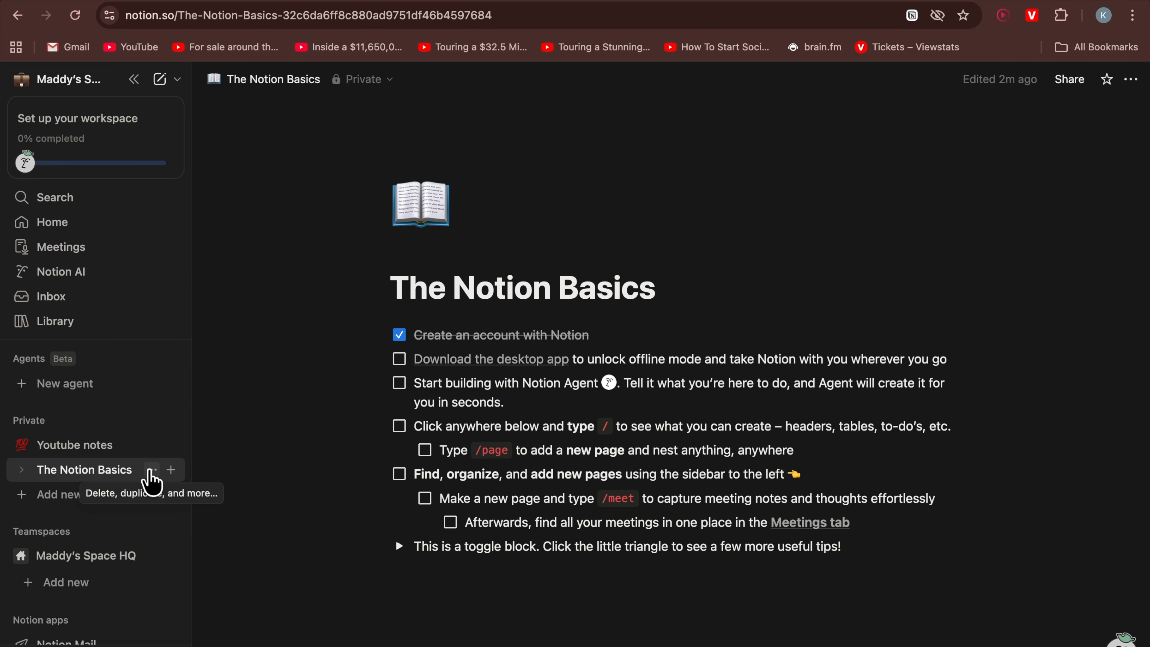
left_click(150, 471)
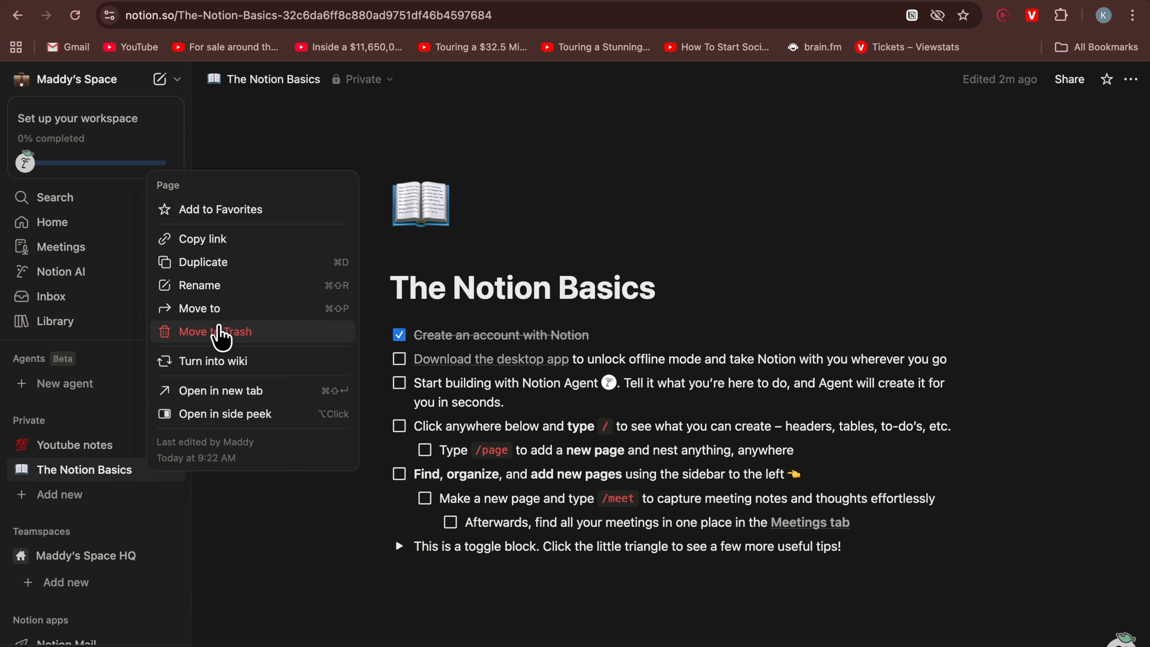
left_click(220, 333)
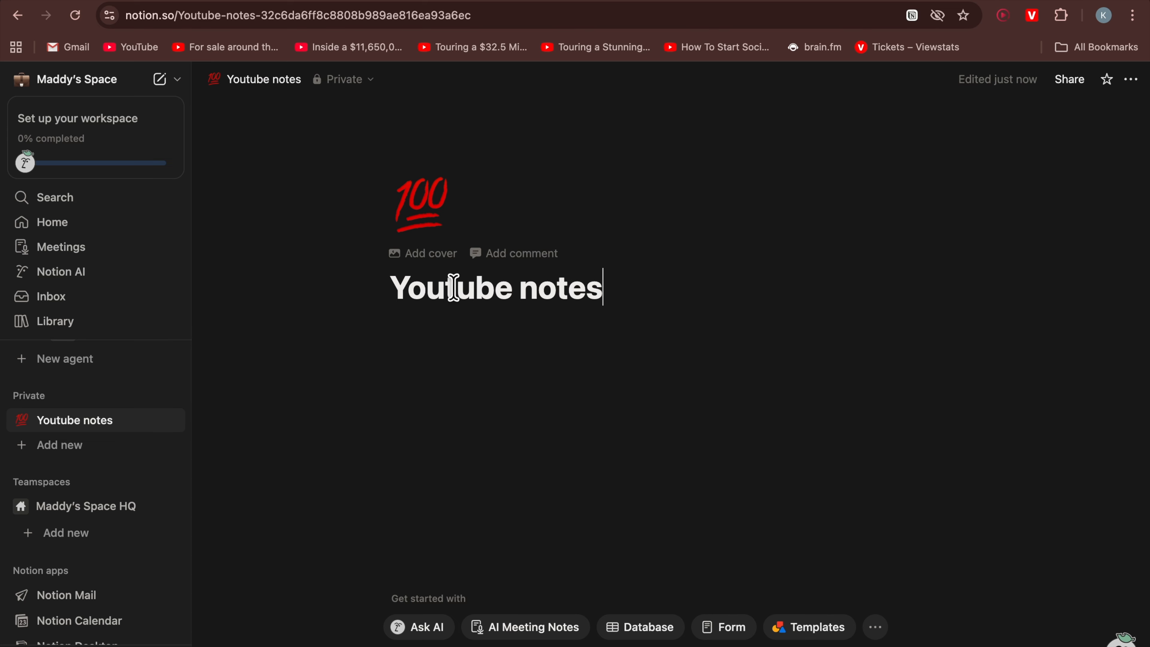
Add a cover to the page and change it to the solid blue gallery colour
left_click(421, 262)
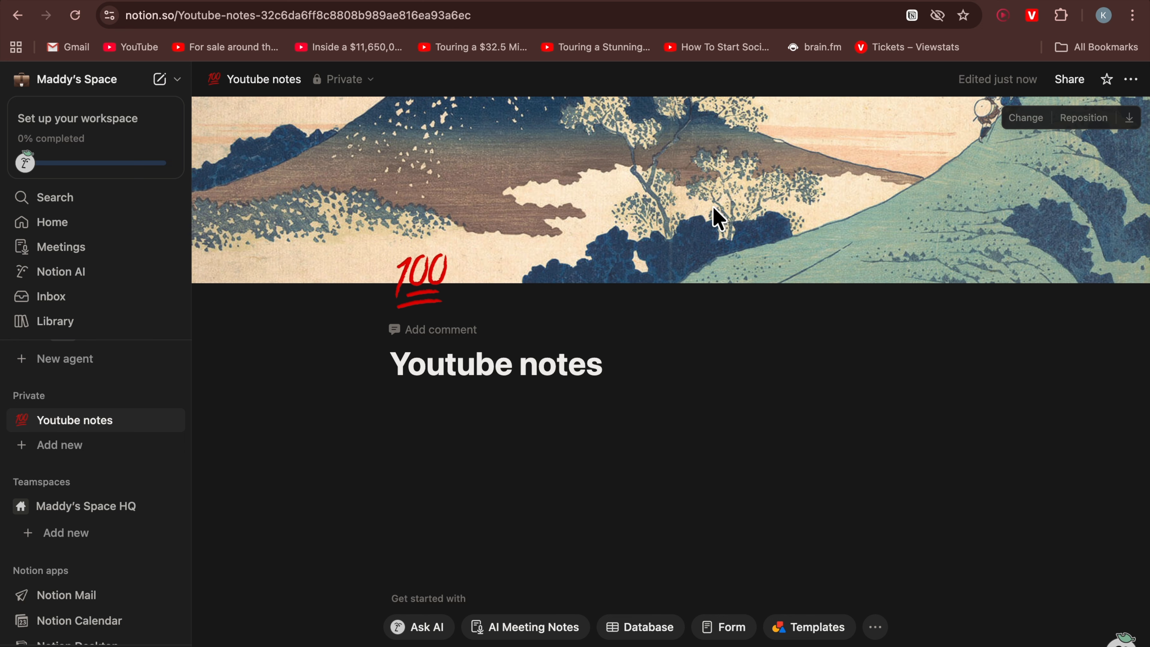
left_click(1026, 119)
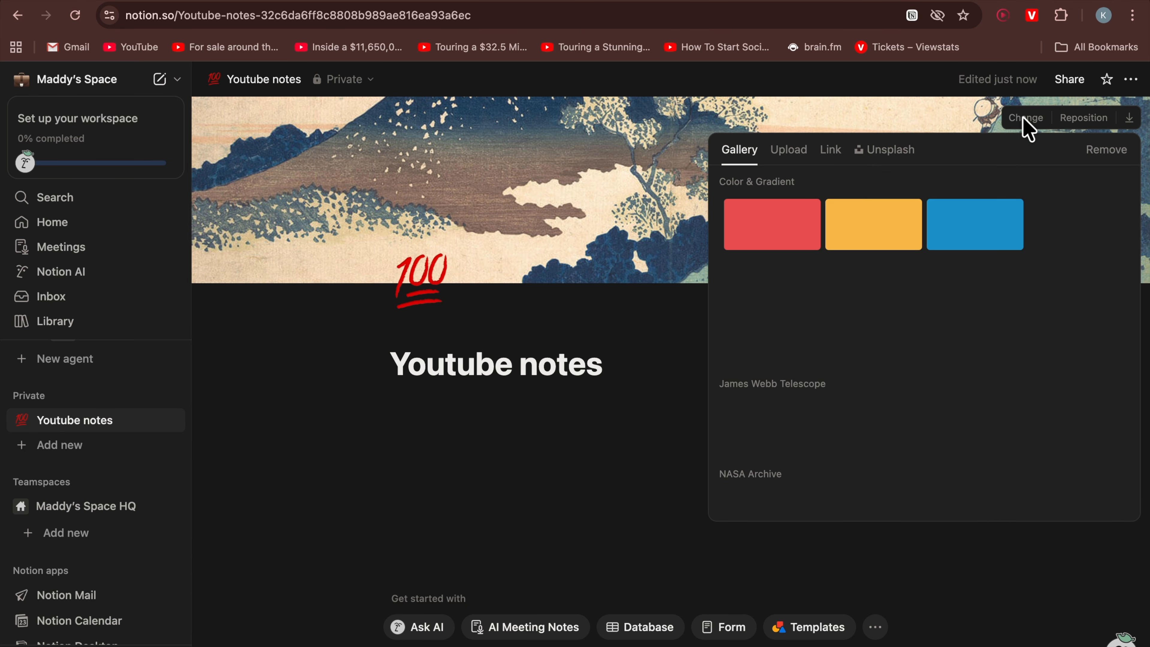
scroll(876, 302, "down", 5)
scroll(876, 302, "down", 10)
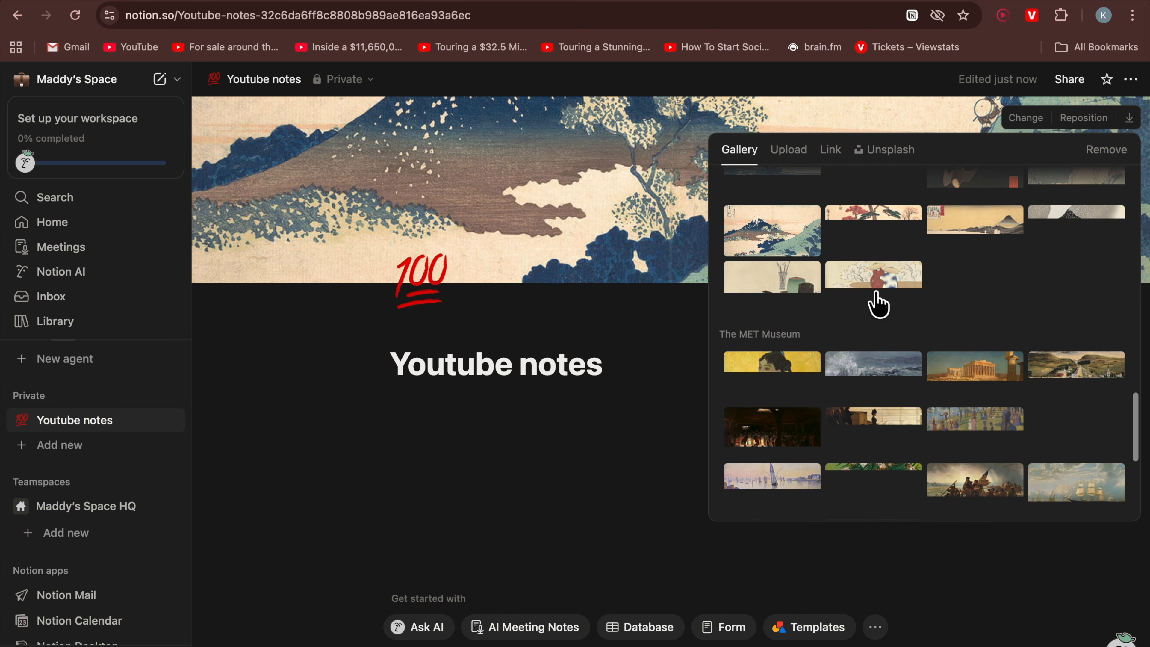
left_click(779, 155)
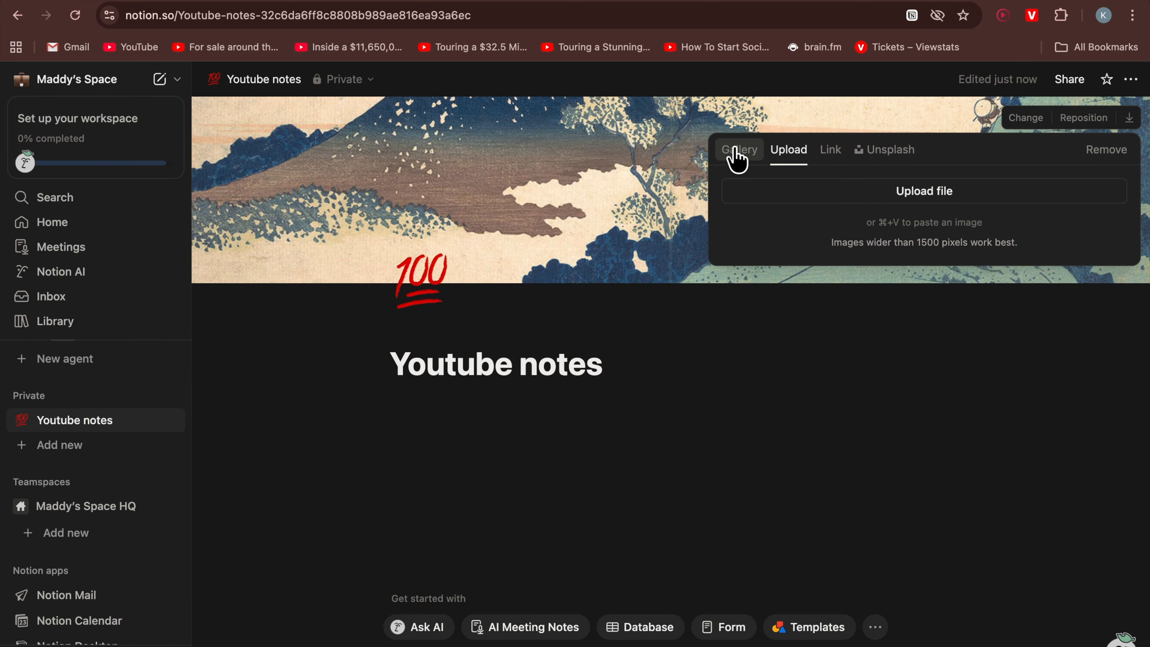
left_click(737, 156)
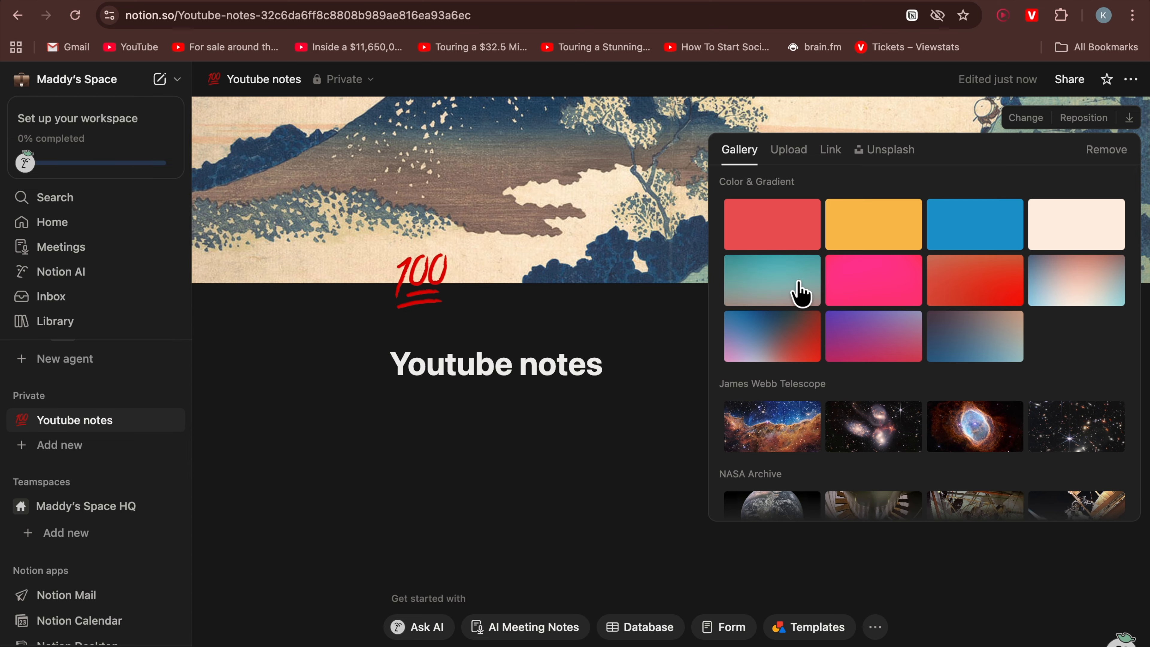
left_click(773, 239)
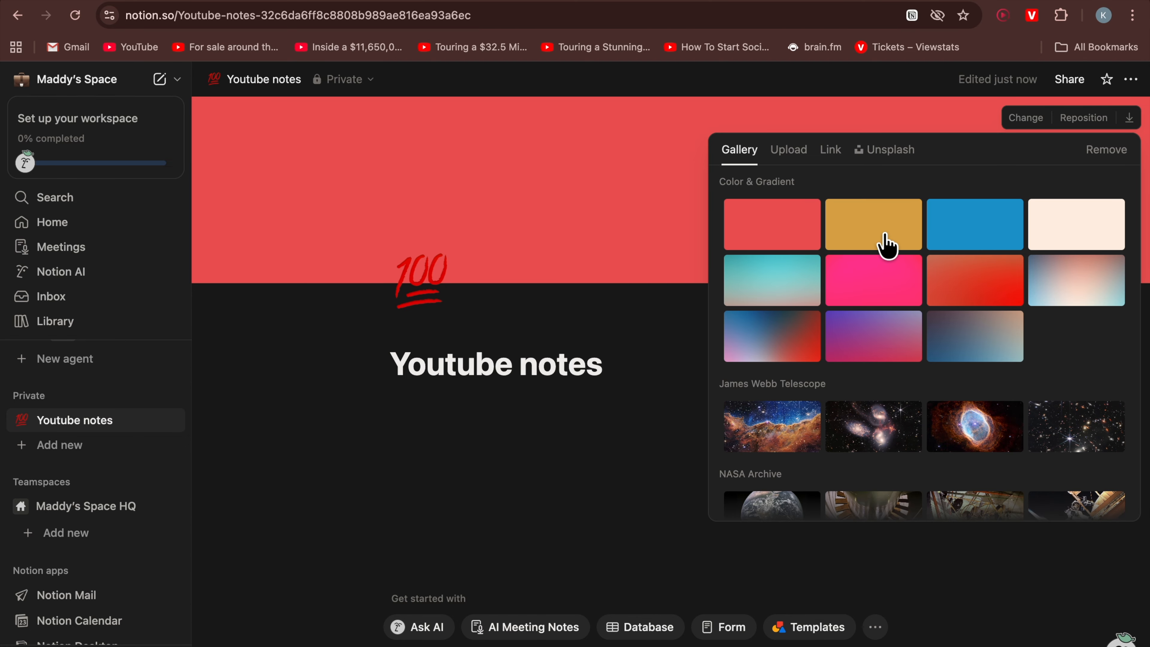
left_click(868, 229)
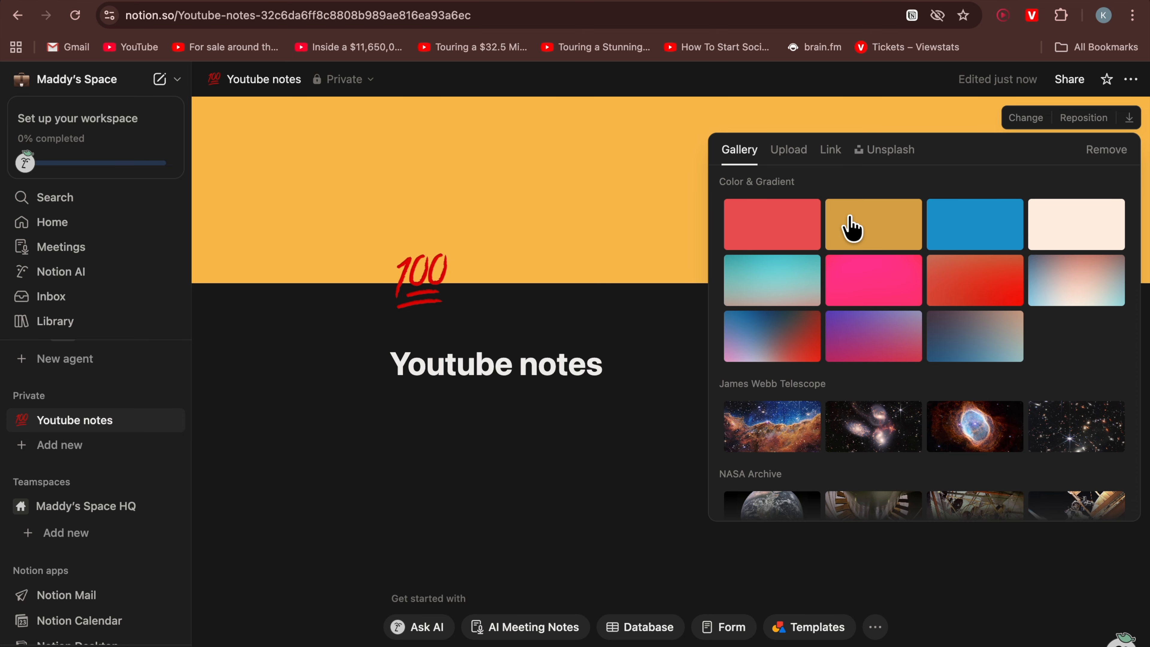
left_click(1071, 231)
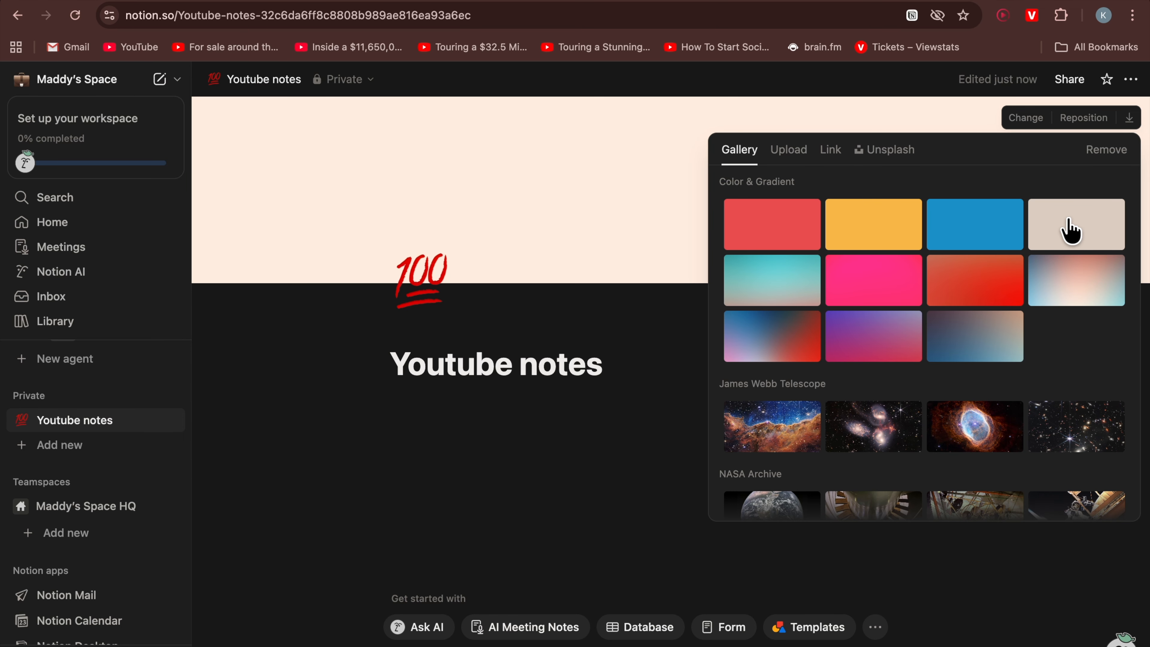
left_click(998, 222)
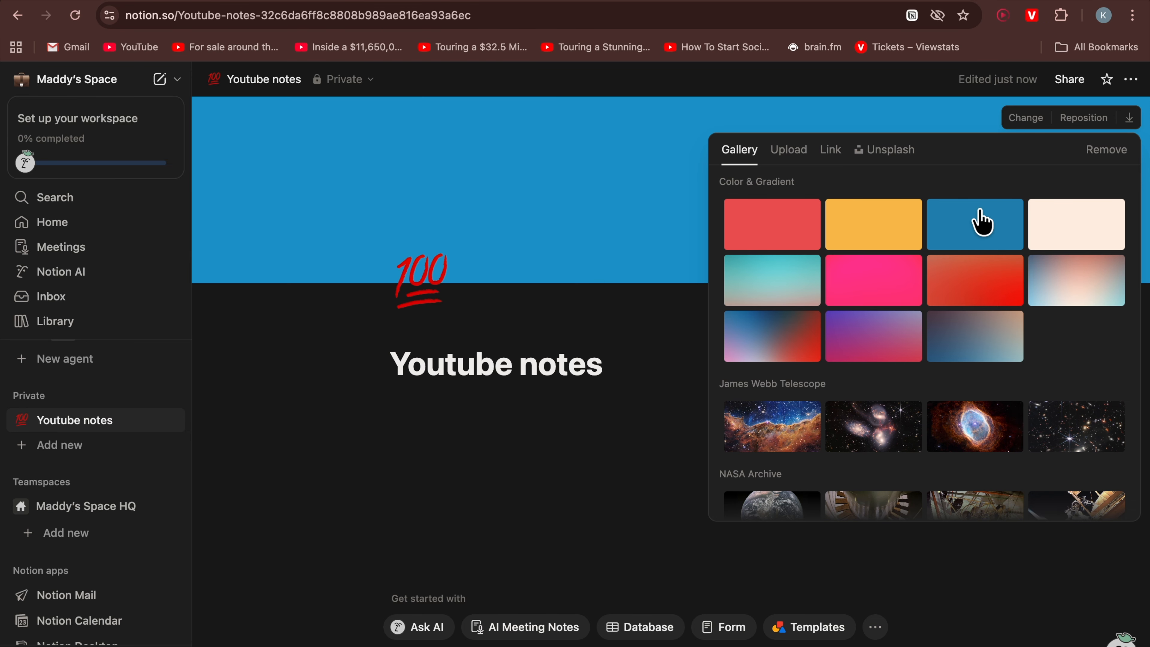
left_click(641, 335)
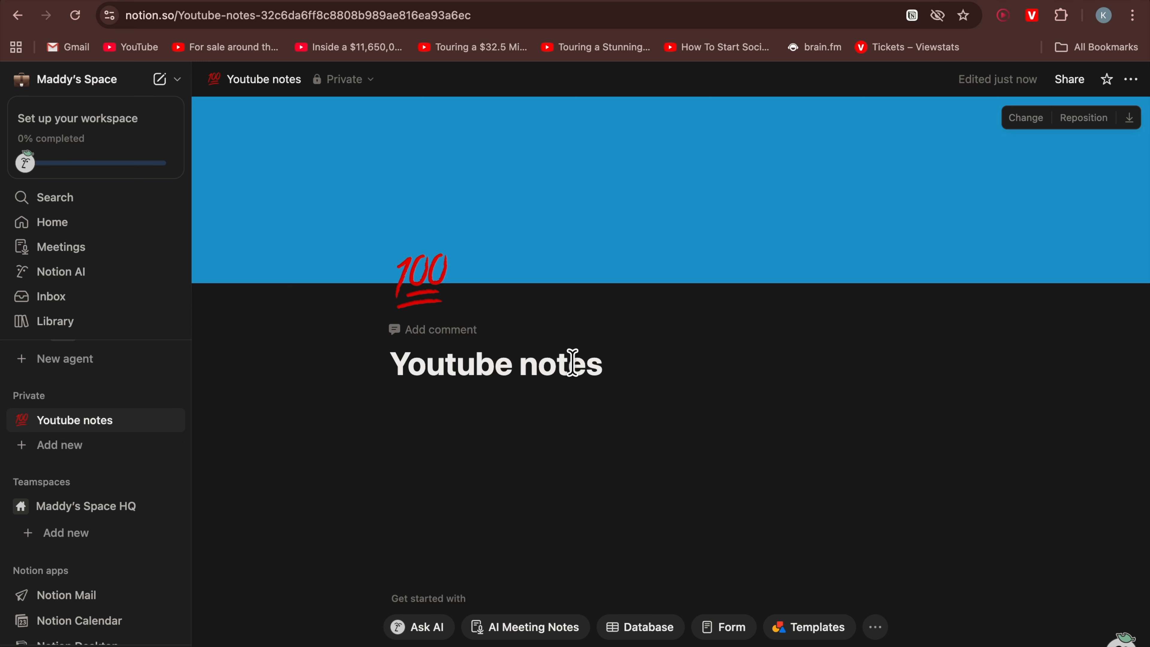
Insert a plain Text block below the page title from the block menu
left_click(510, 428)
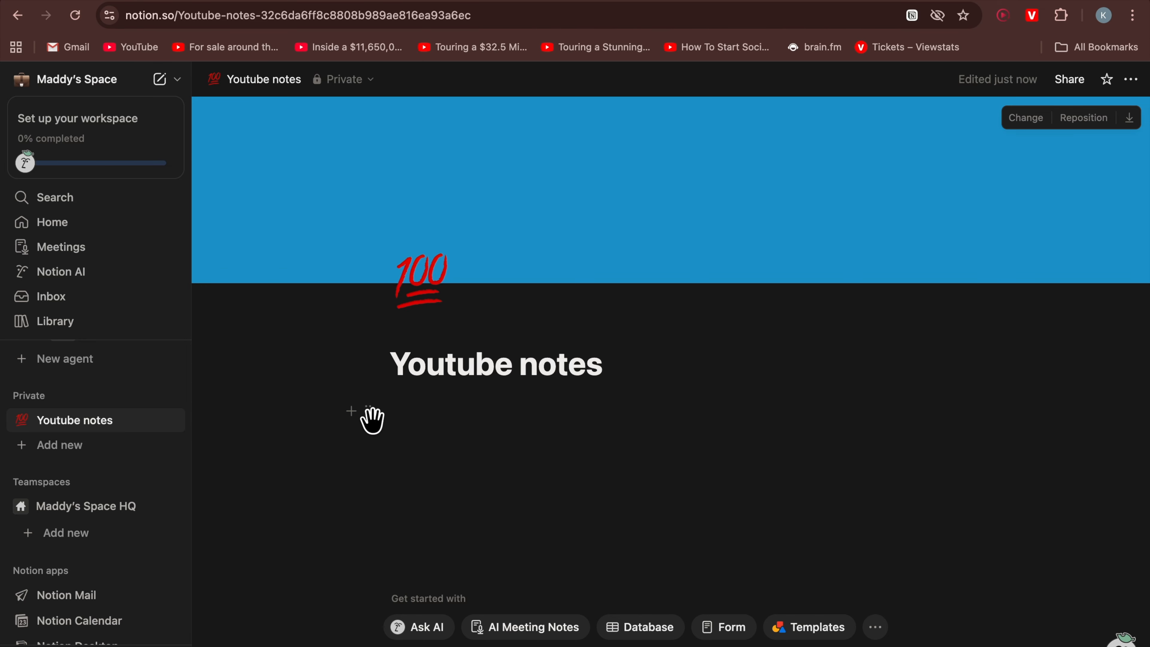
left_click_drag(372, 420, 407, 417)
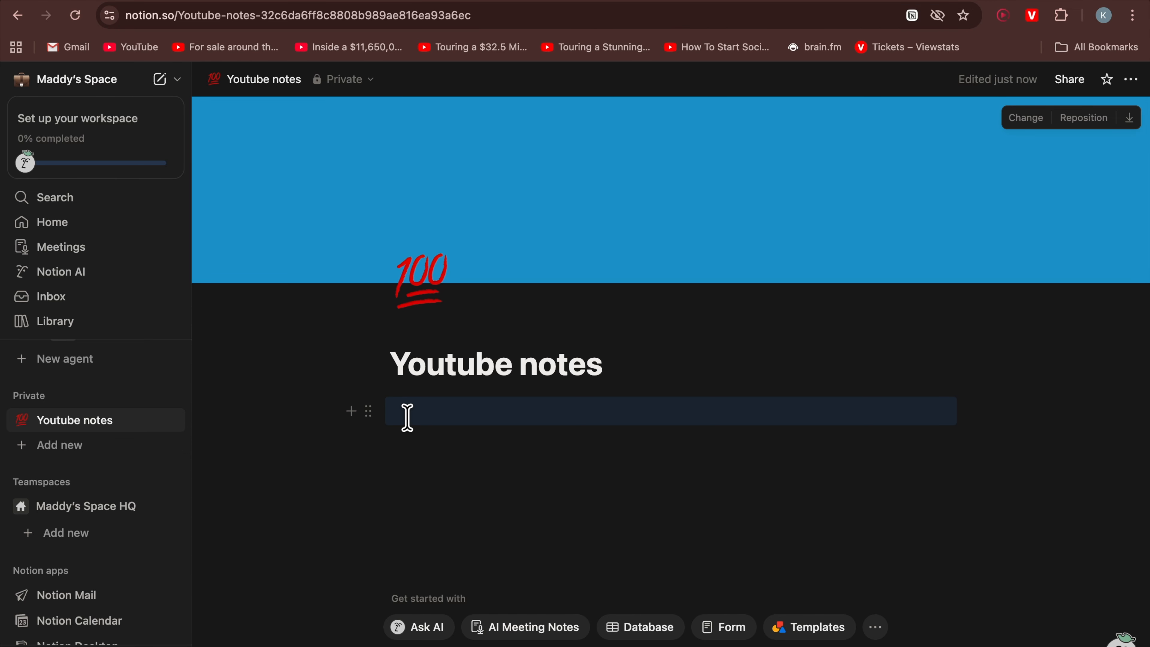
left_click(409, 417)
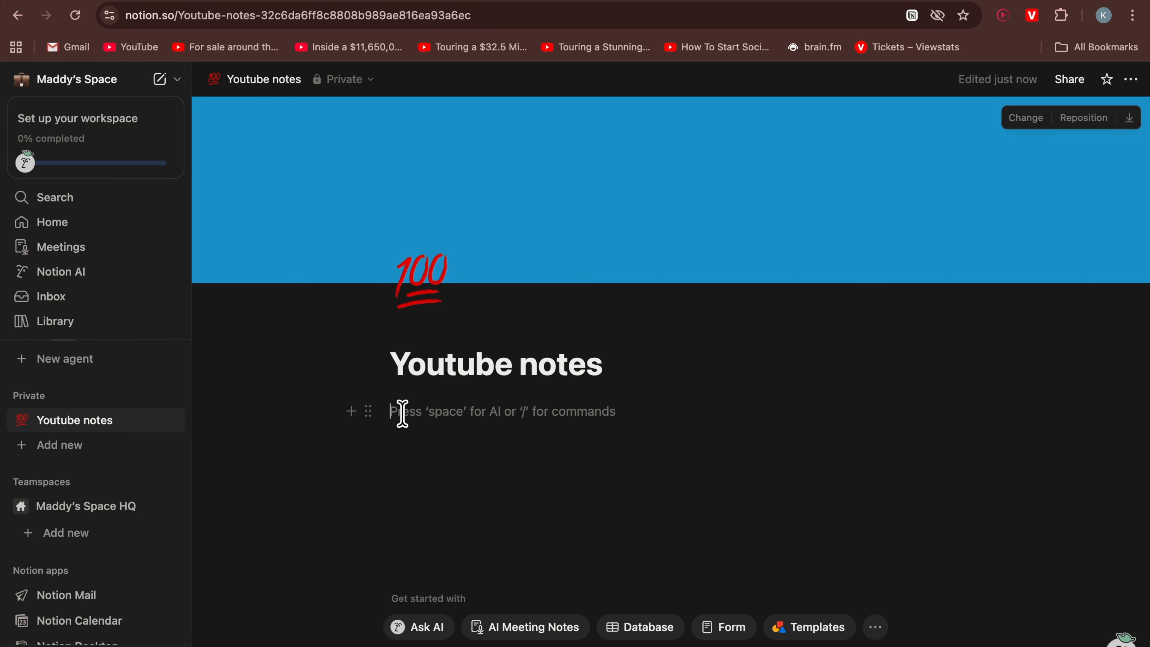
left_click(352, 412)
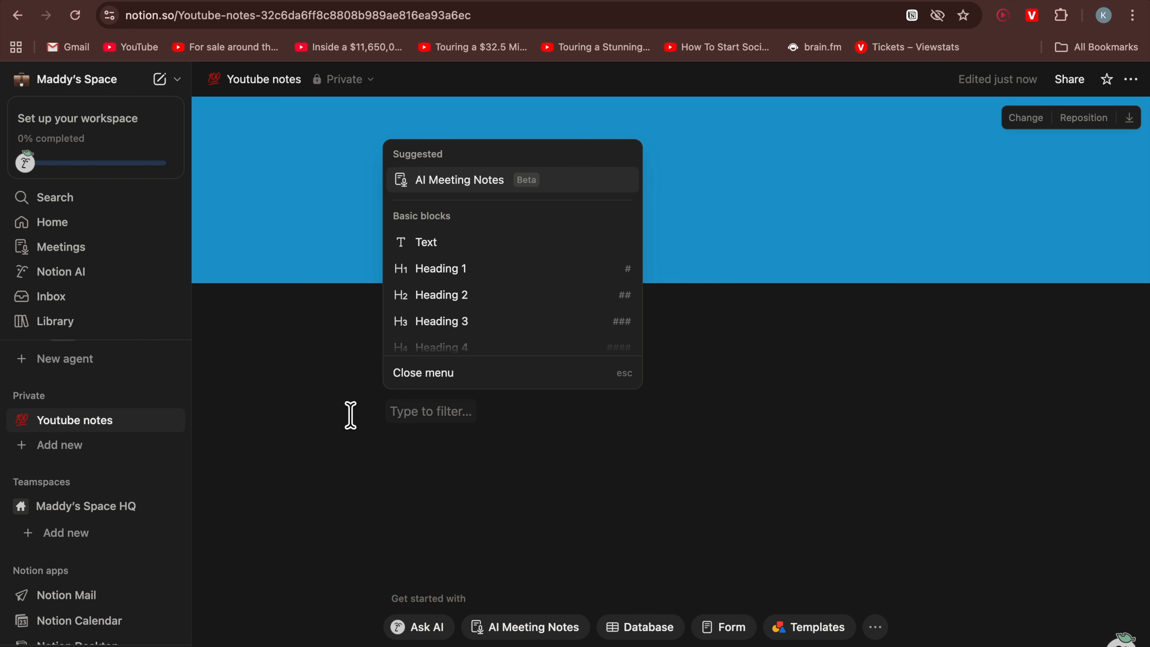
scroll(473, 319, "down", 10)
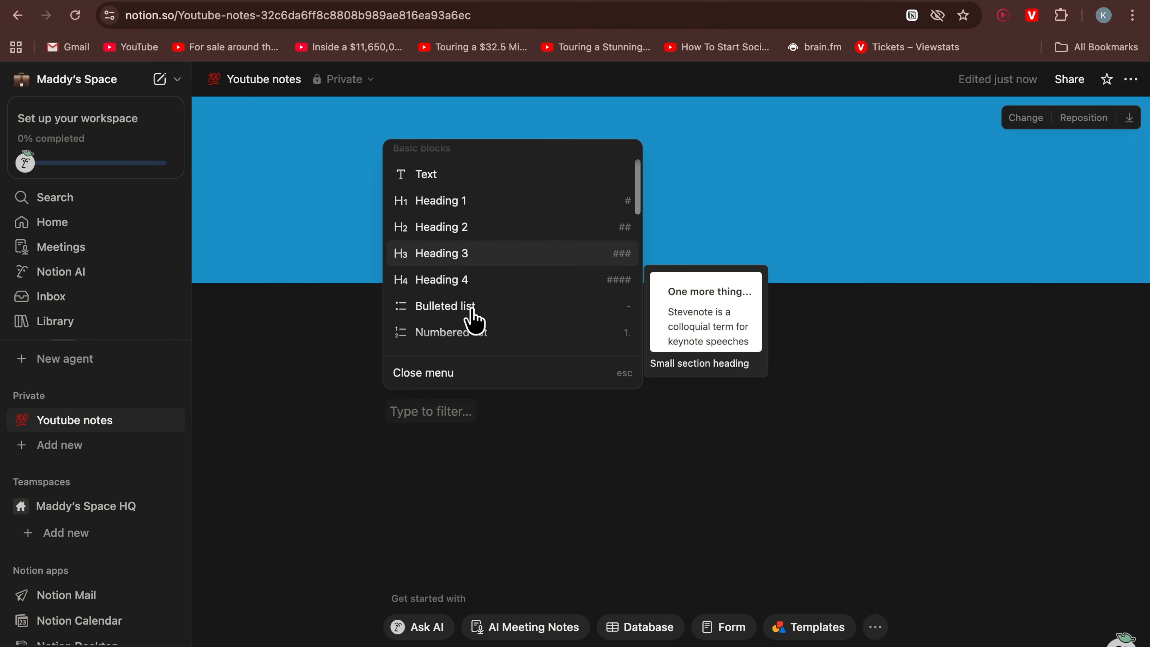
scroll(473, 320, "down", 15)
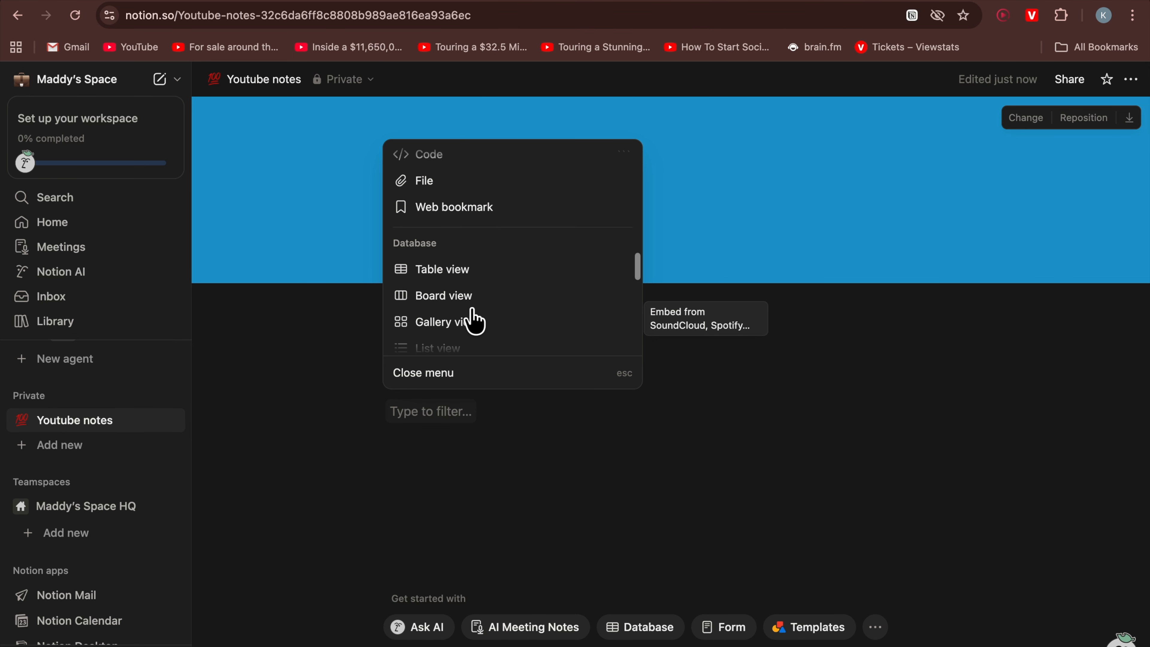
scroll(474, 321, "down", 15)
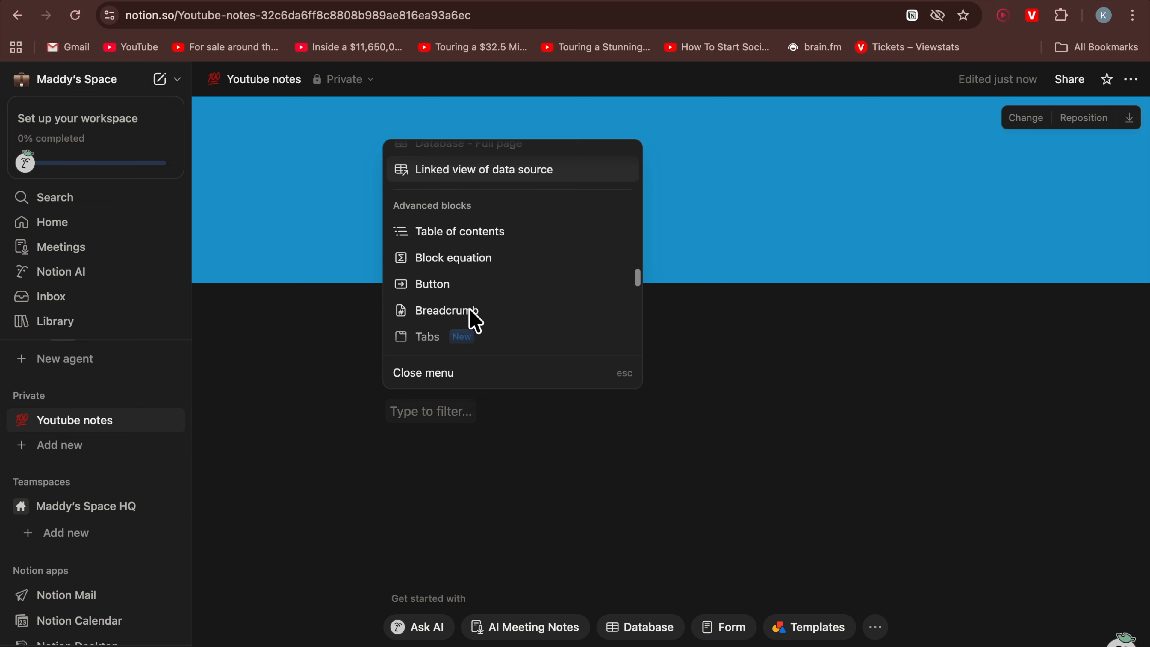
scroll(474, 321, "up", 15)
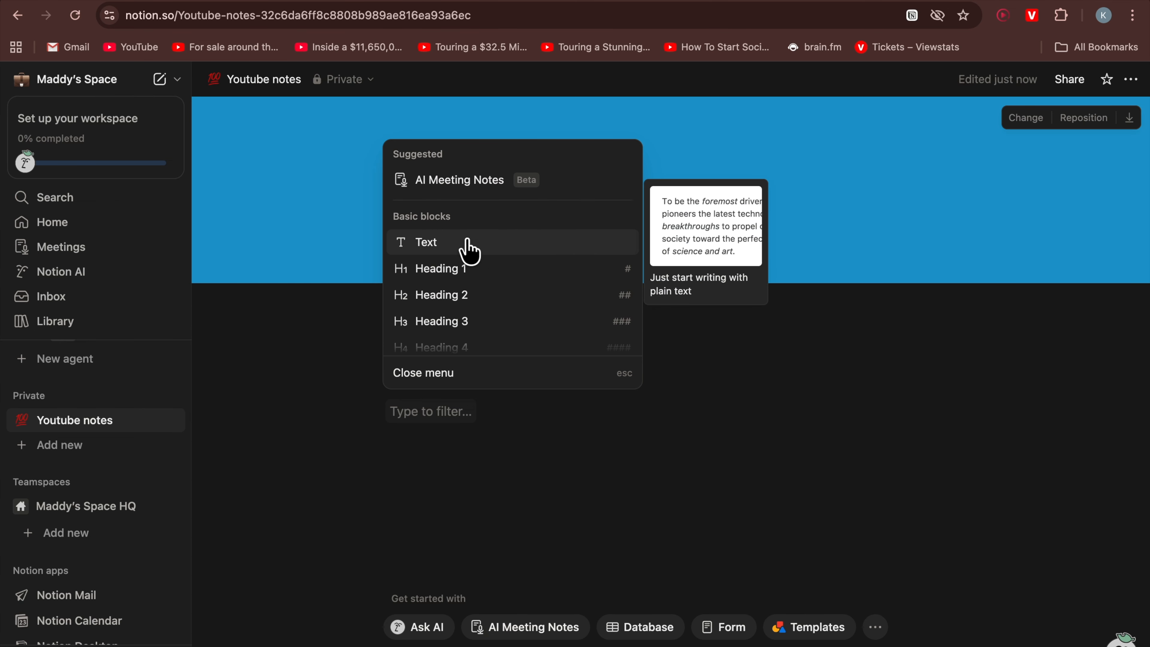
left_click(466, 246)
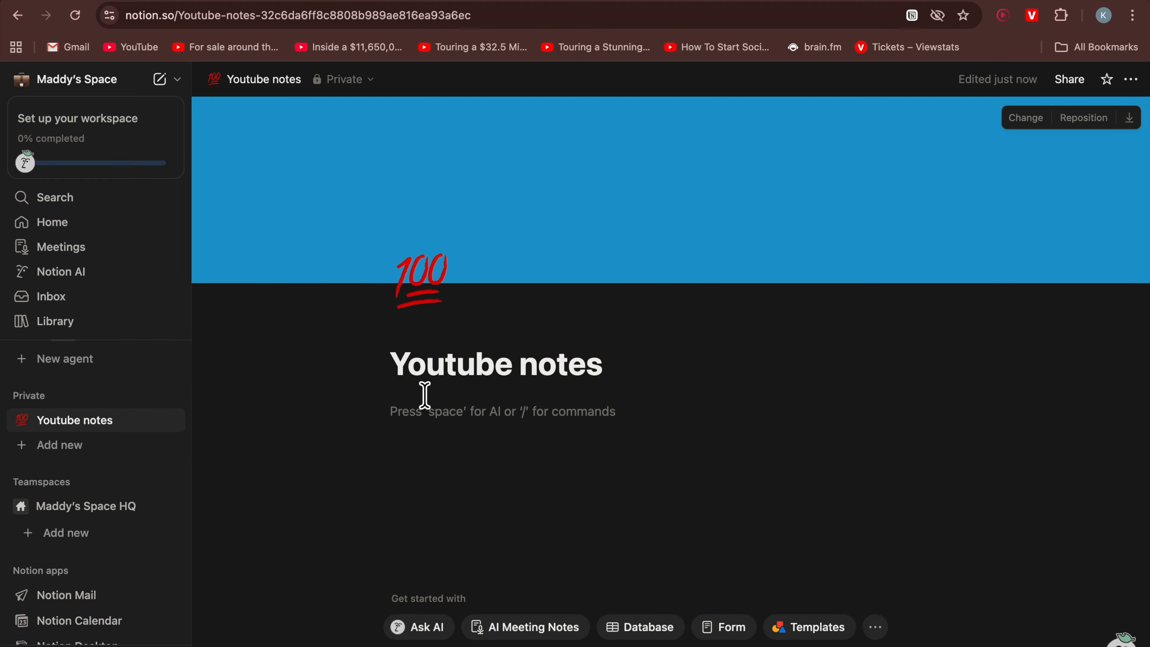
Write 'This is my first sentence' in the text block and start a new line
type("T")
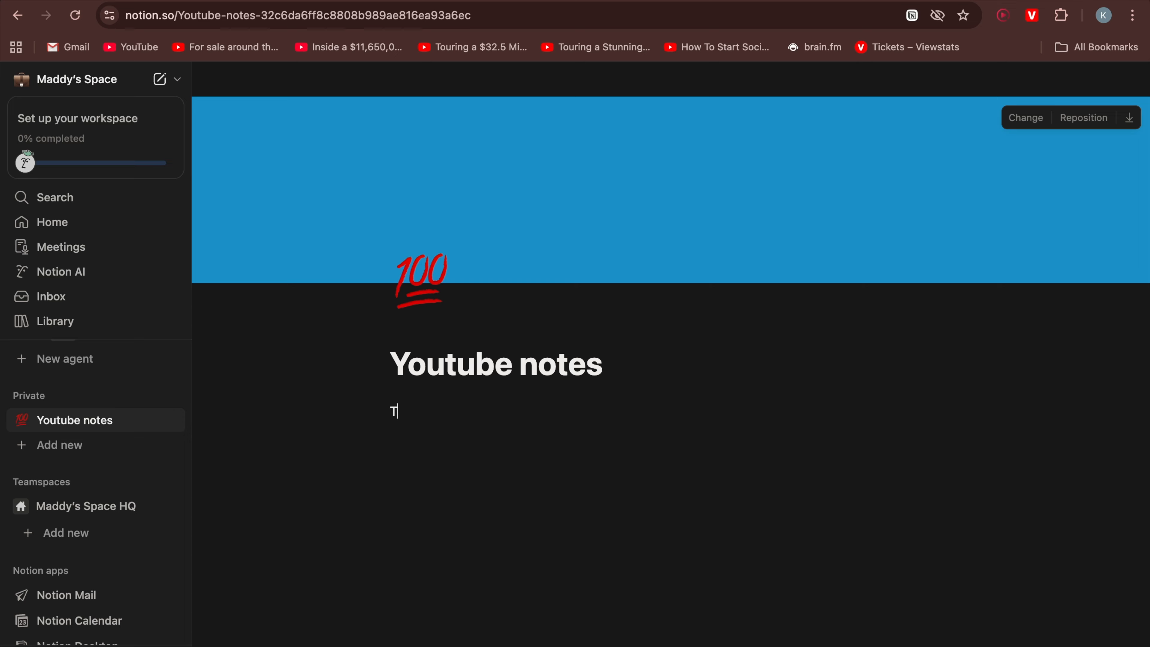
type("his is my first sentenc")
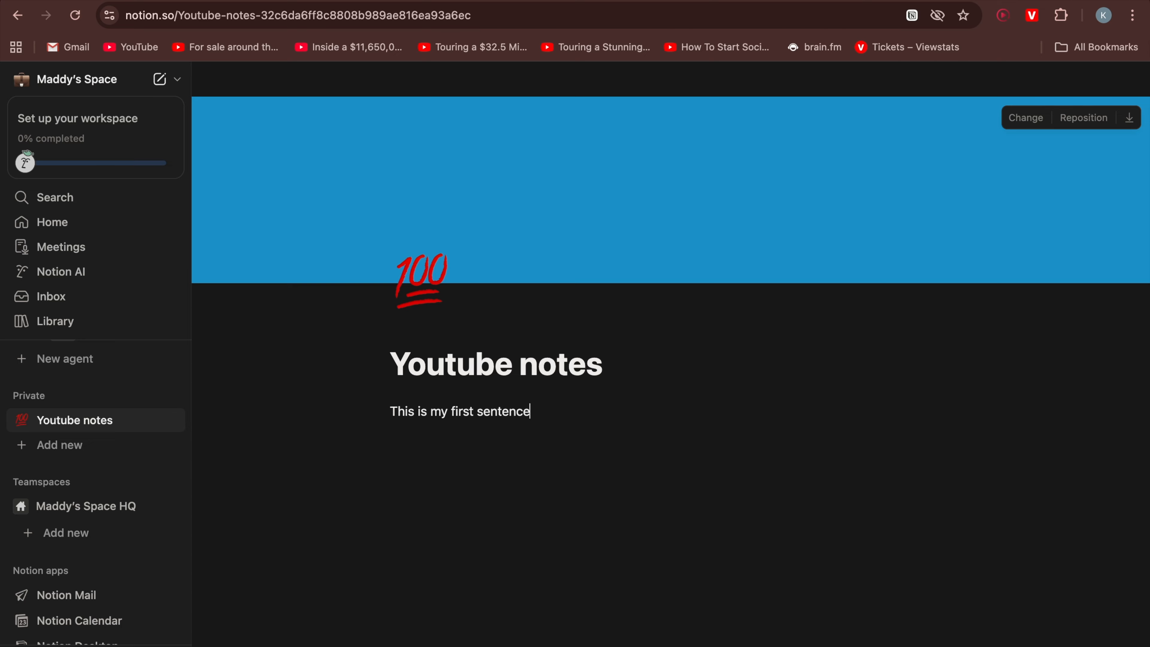
type("e")
key("Return")
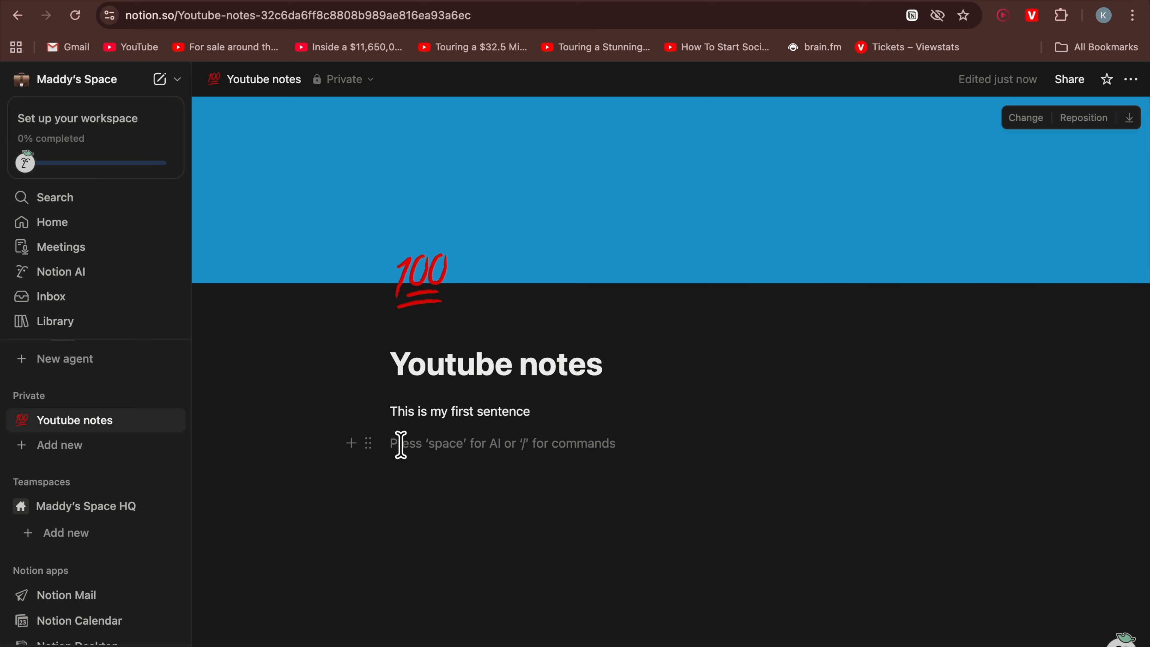
Add a Heading 1 block below the sentence and enter a person's name as its text
type("/")
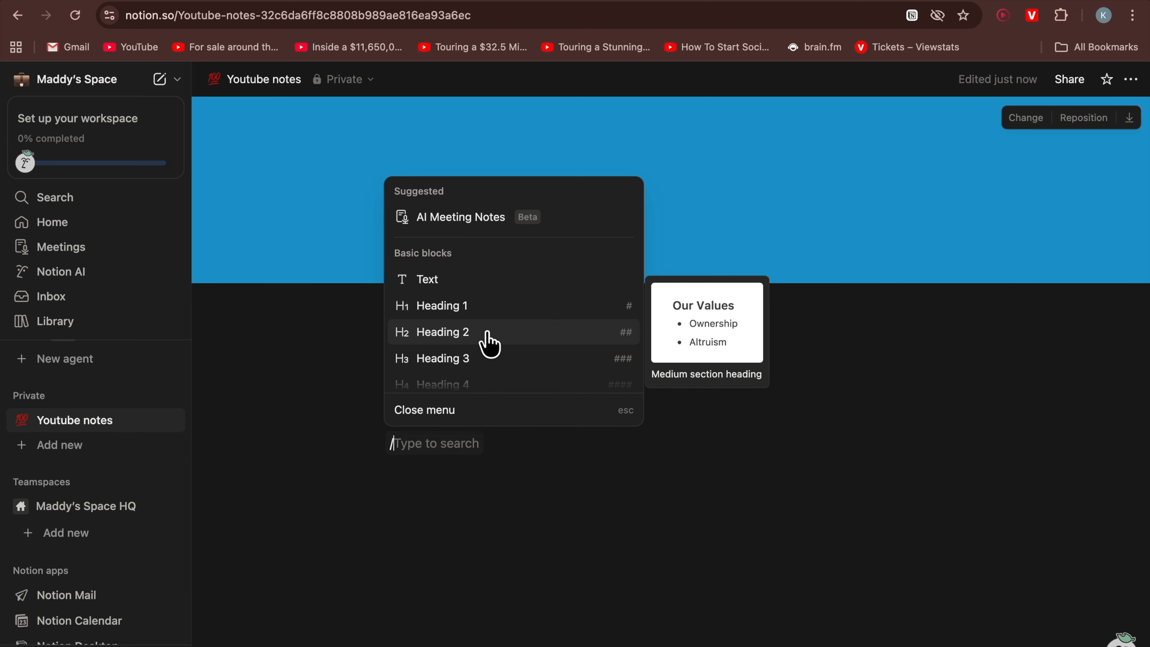
key("BackSpace")
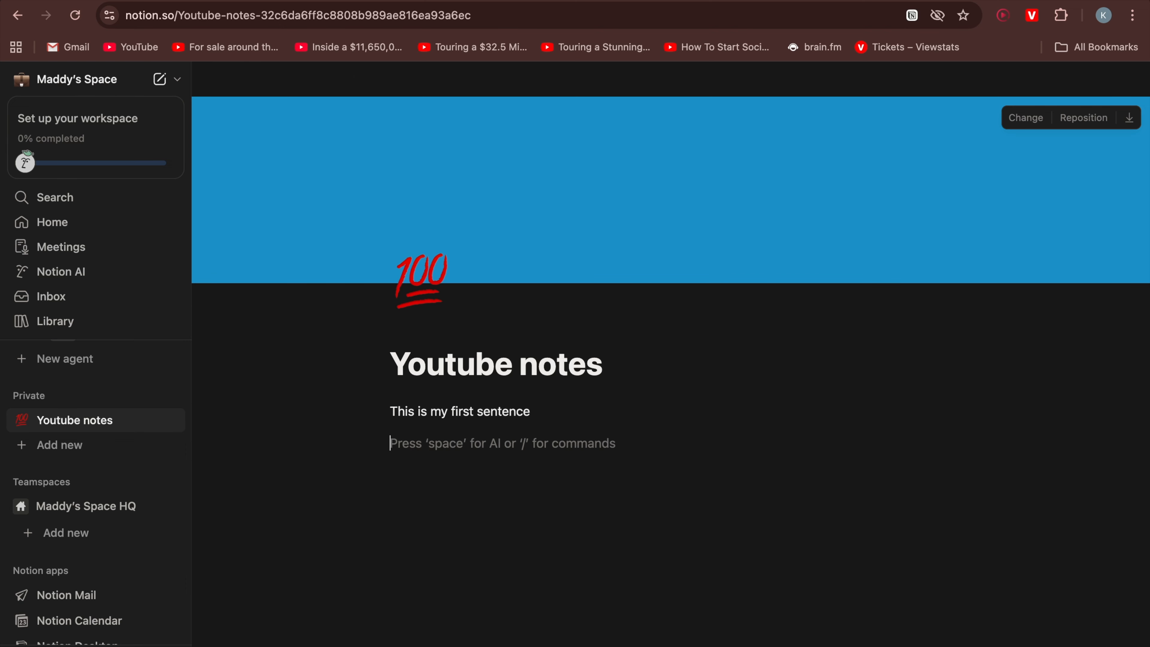
type("/")
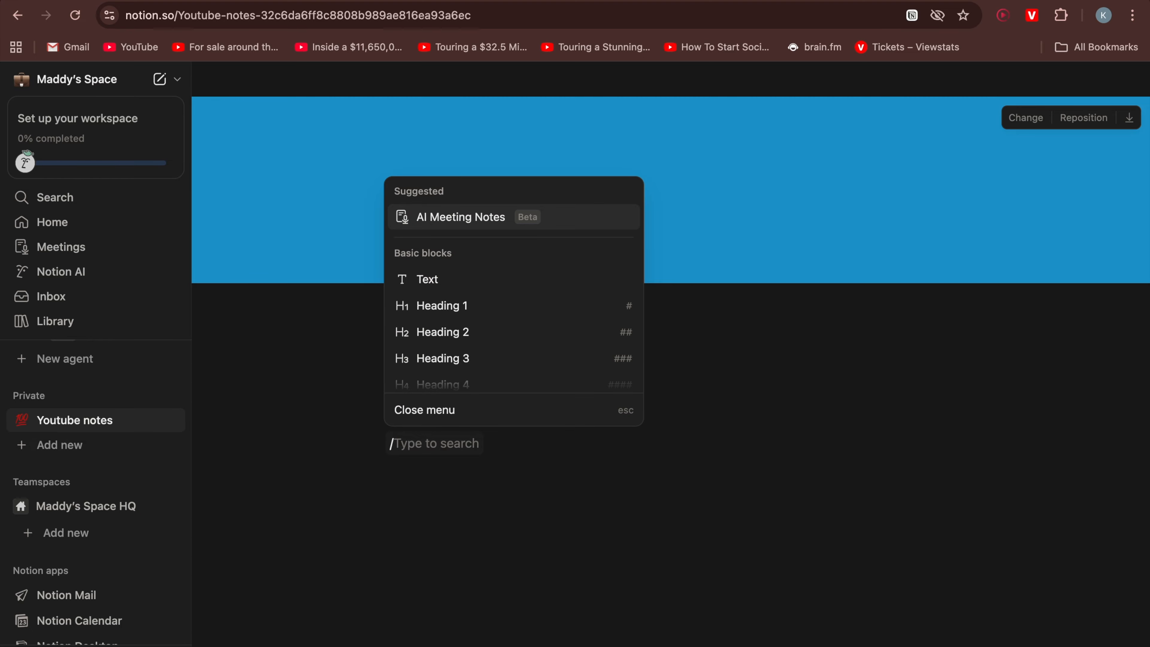
left_click(470, 321)
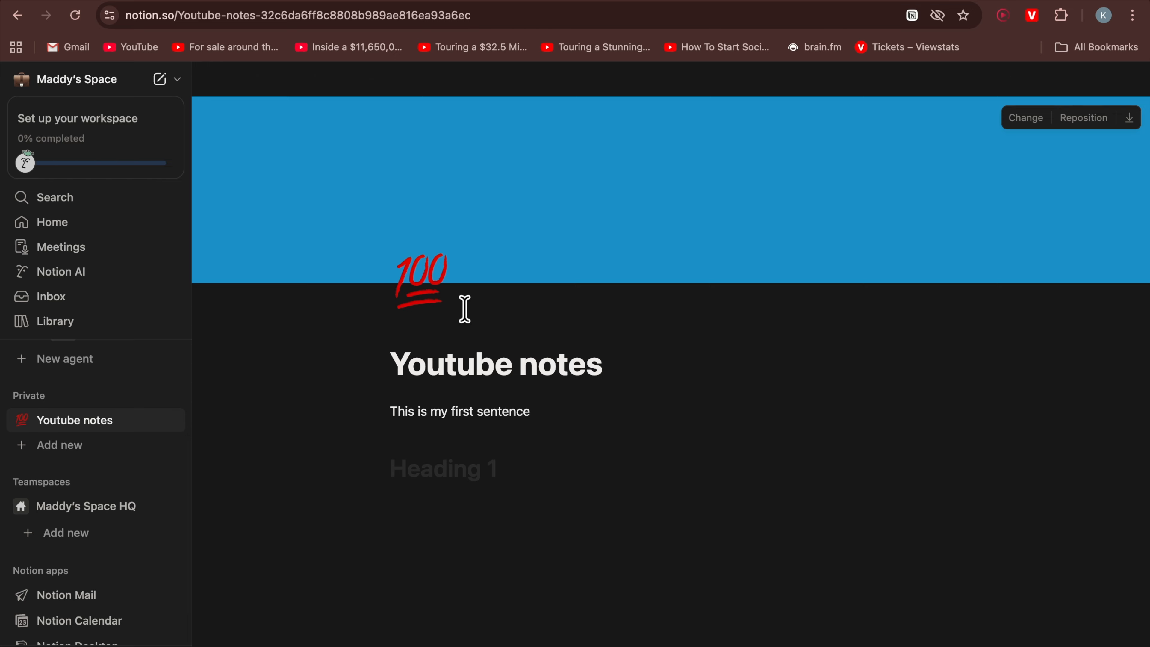
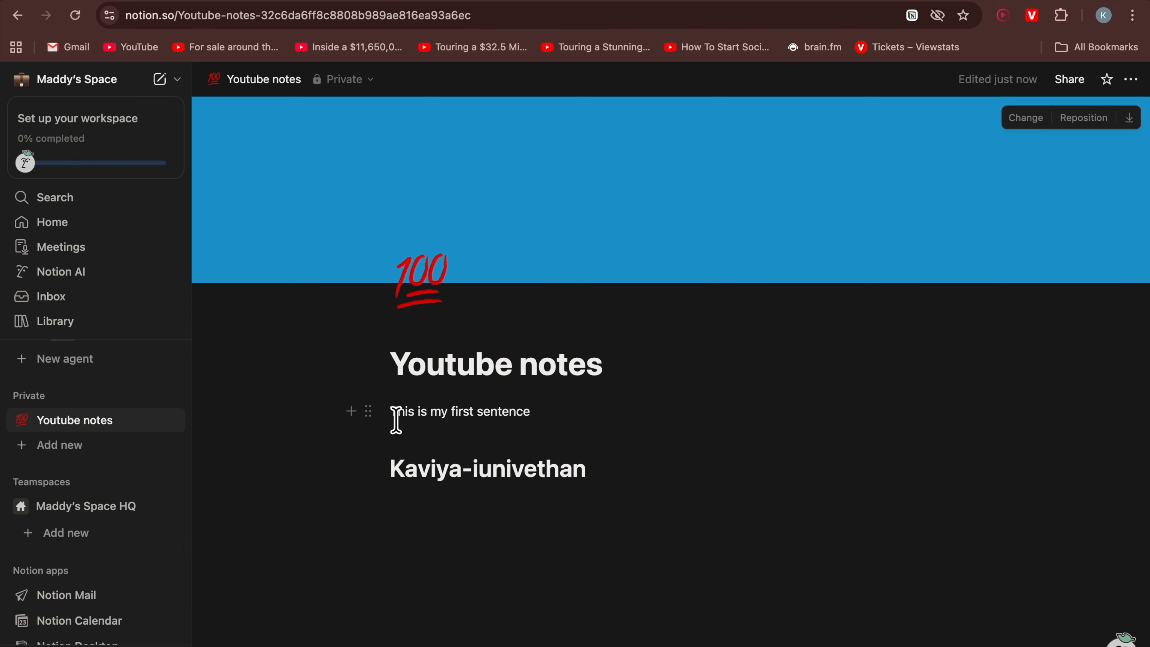
Start a bulleted list under the heading with the item 'Digital systems workflow'
key("Return")
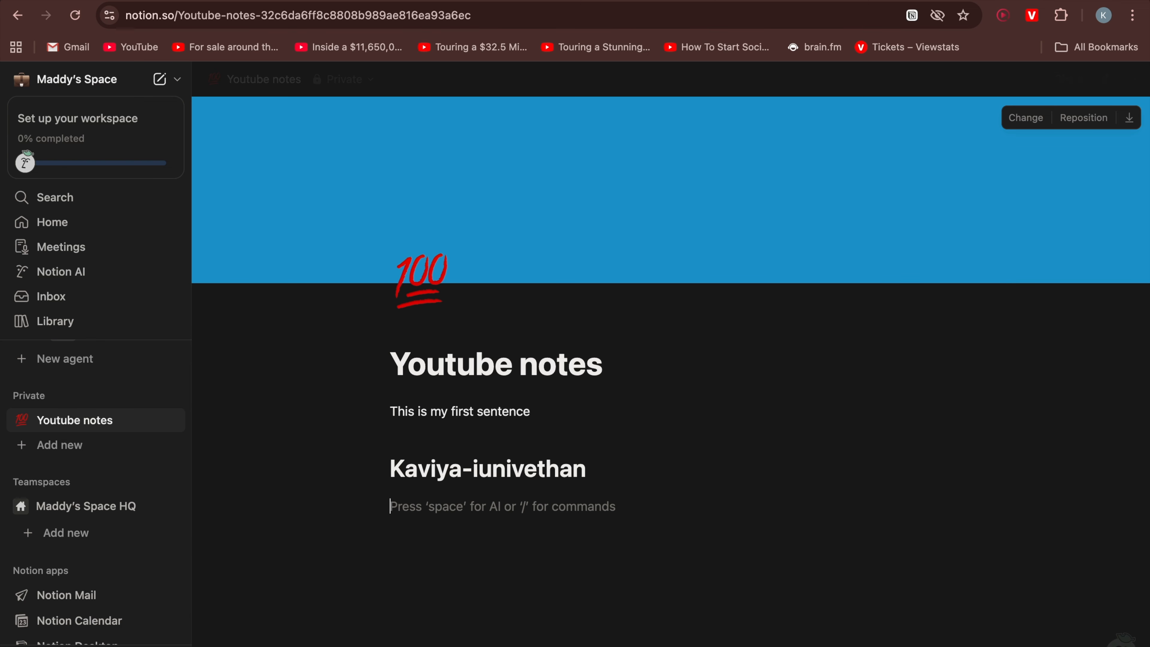
type("/")
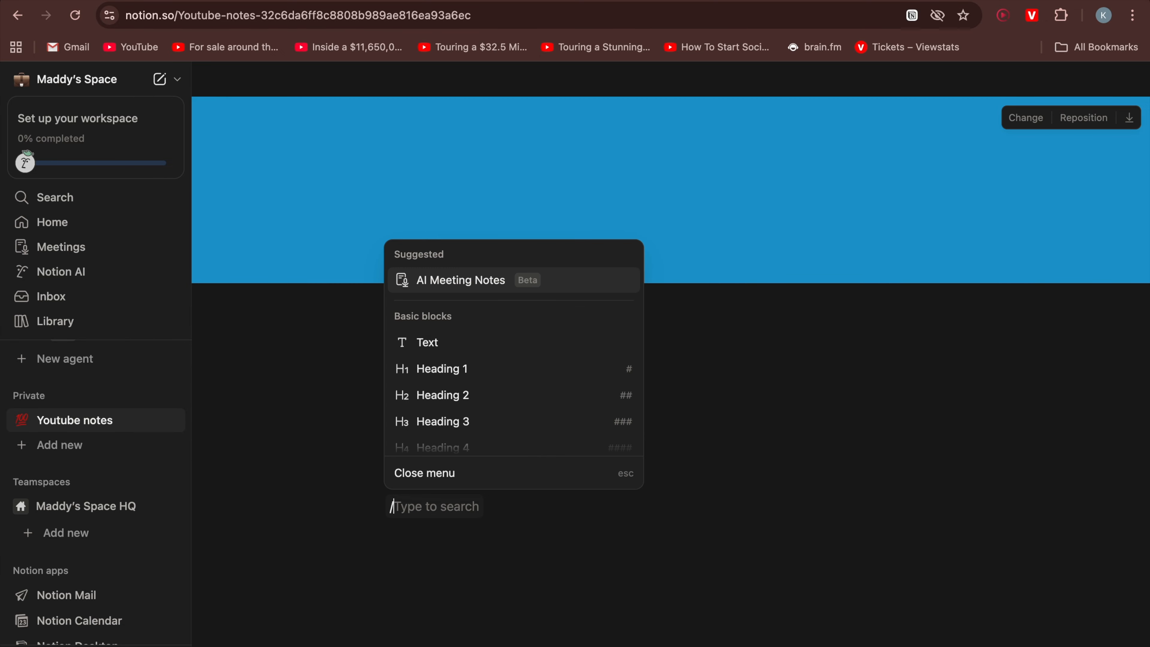
scroll(508, 390, "down", 2)
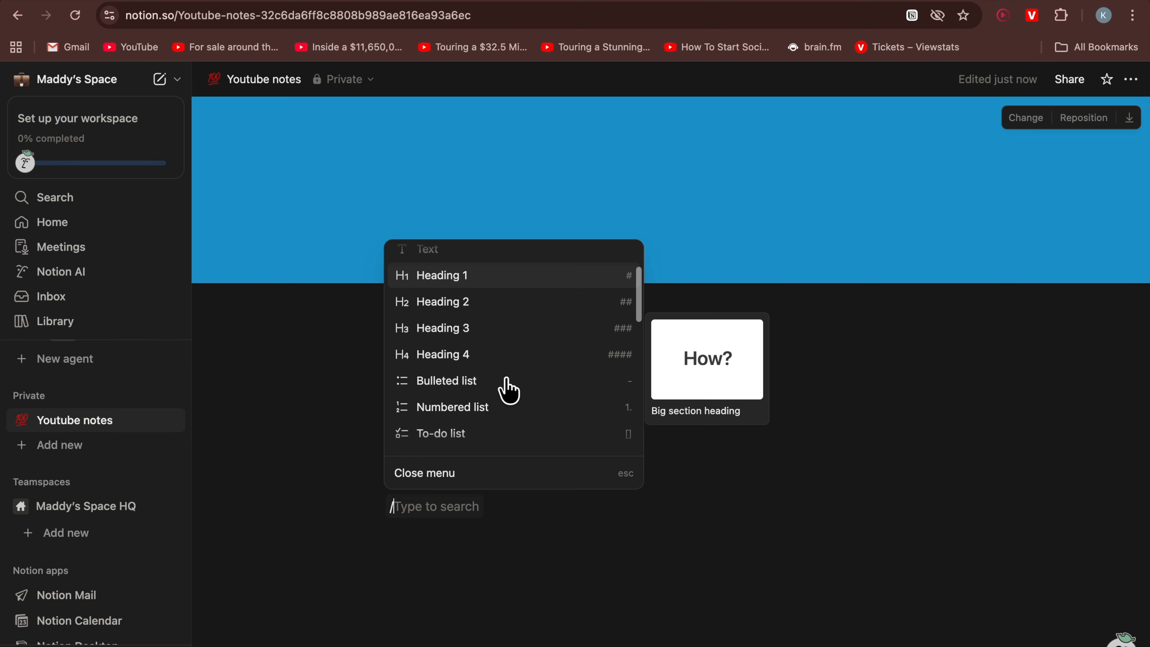
left_click(491, 385)
type("Di")
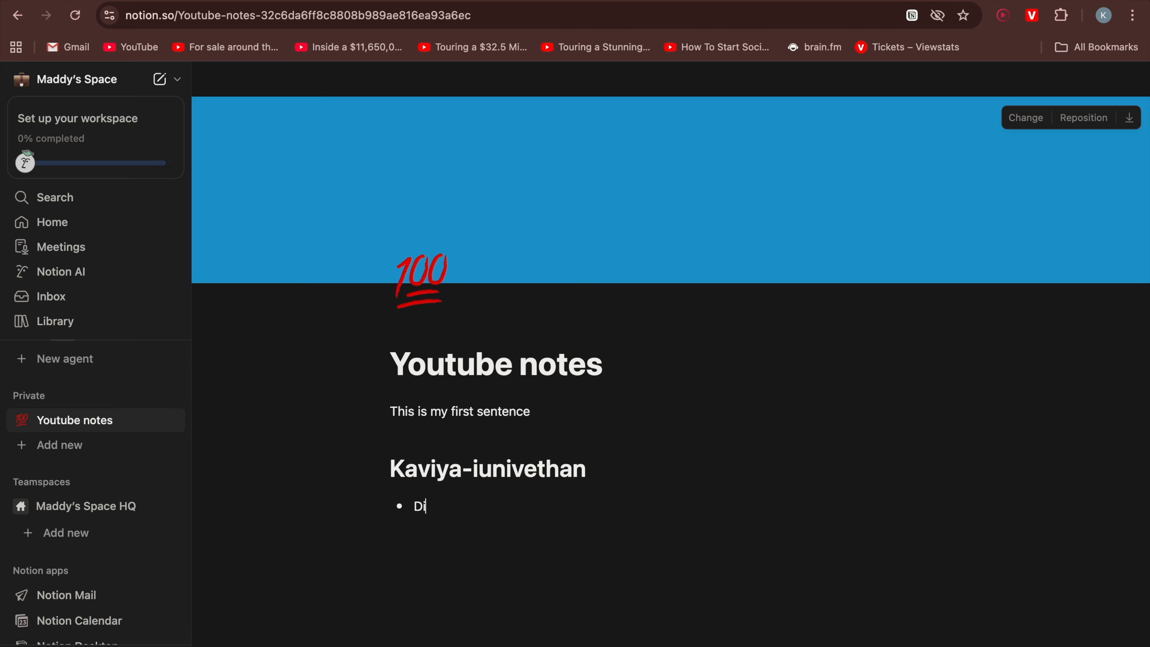
type("gital systems workflow")
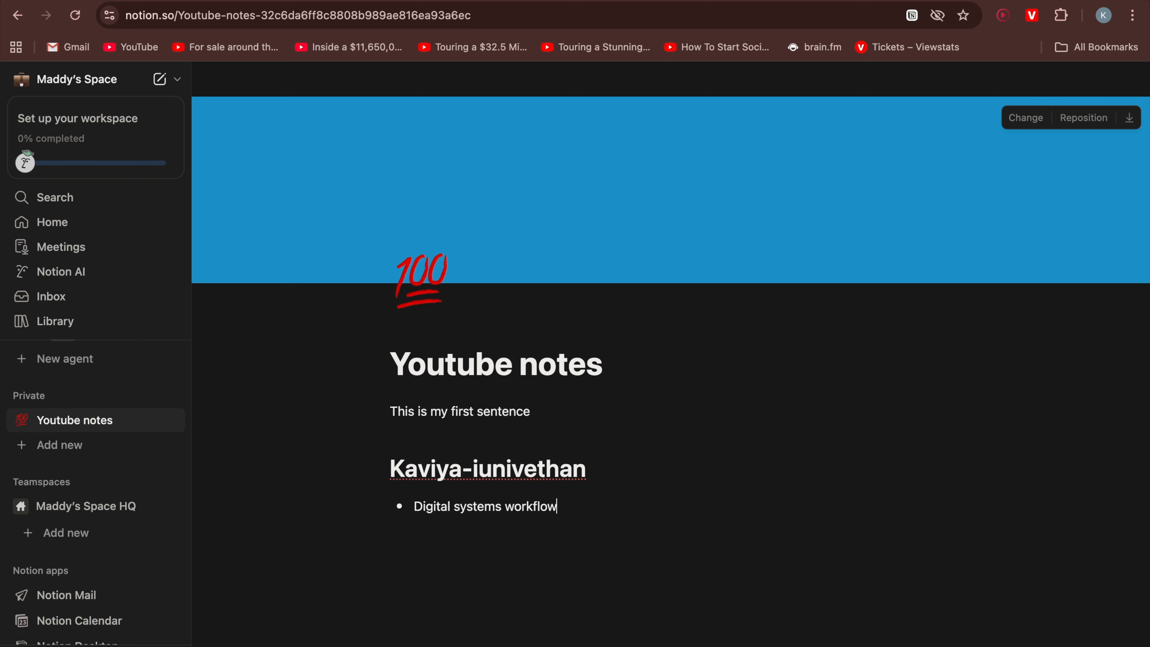
key("Return")
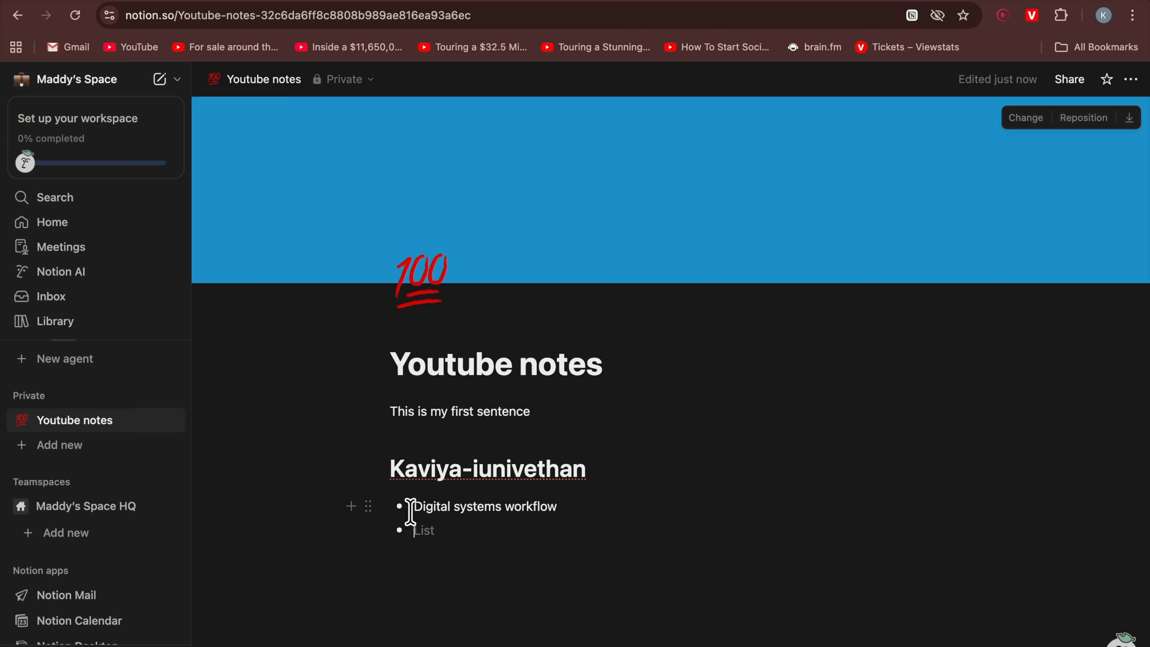
Add 'Canva' and 'Amazon kdp' as further bullet items
type("Canva")
key("Return")
type("Amazo")
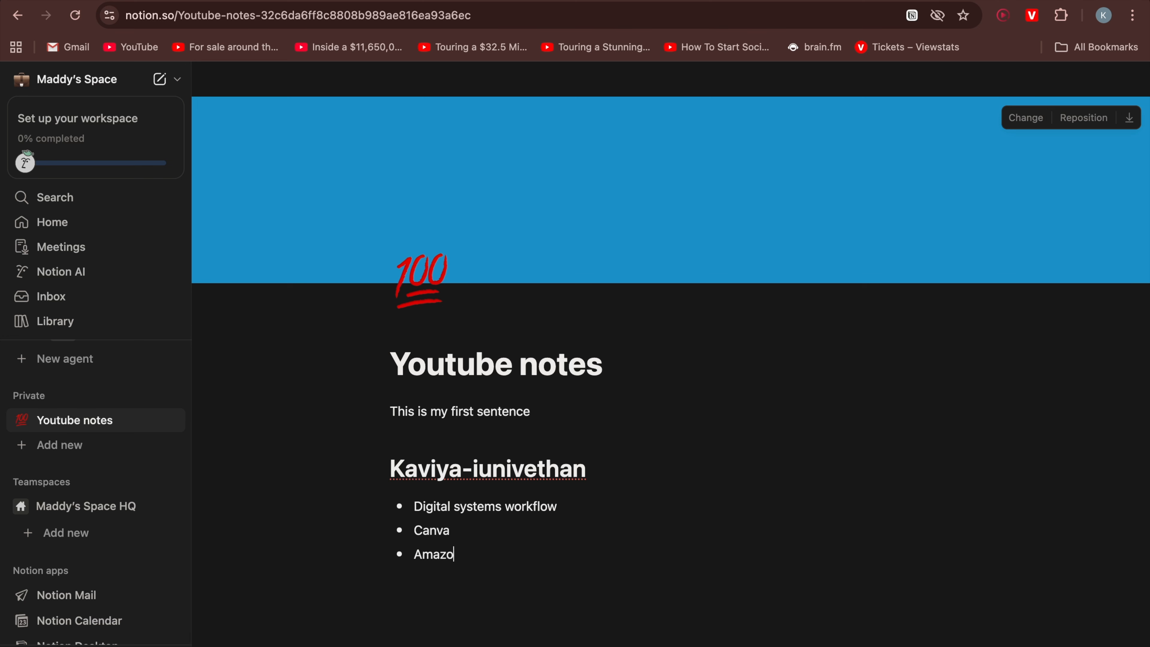
type("n kdp")
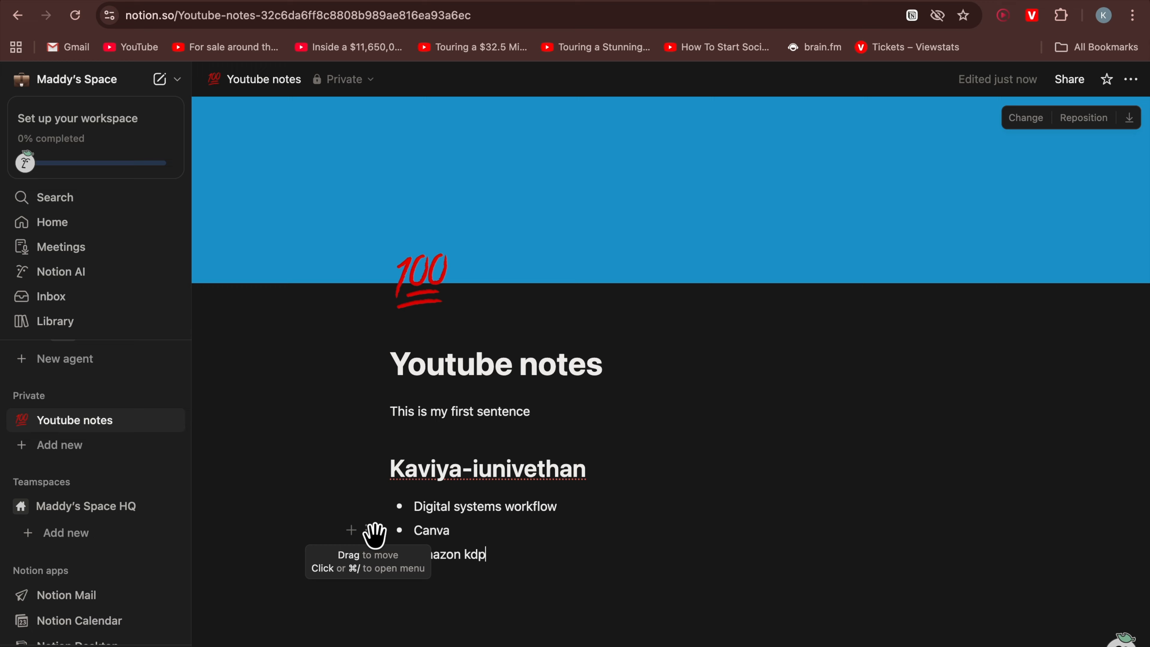
Move the 'Canva' item below 'Amazon kdp'
left_click_drag(372, 534, 438, 516)
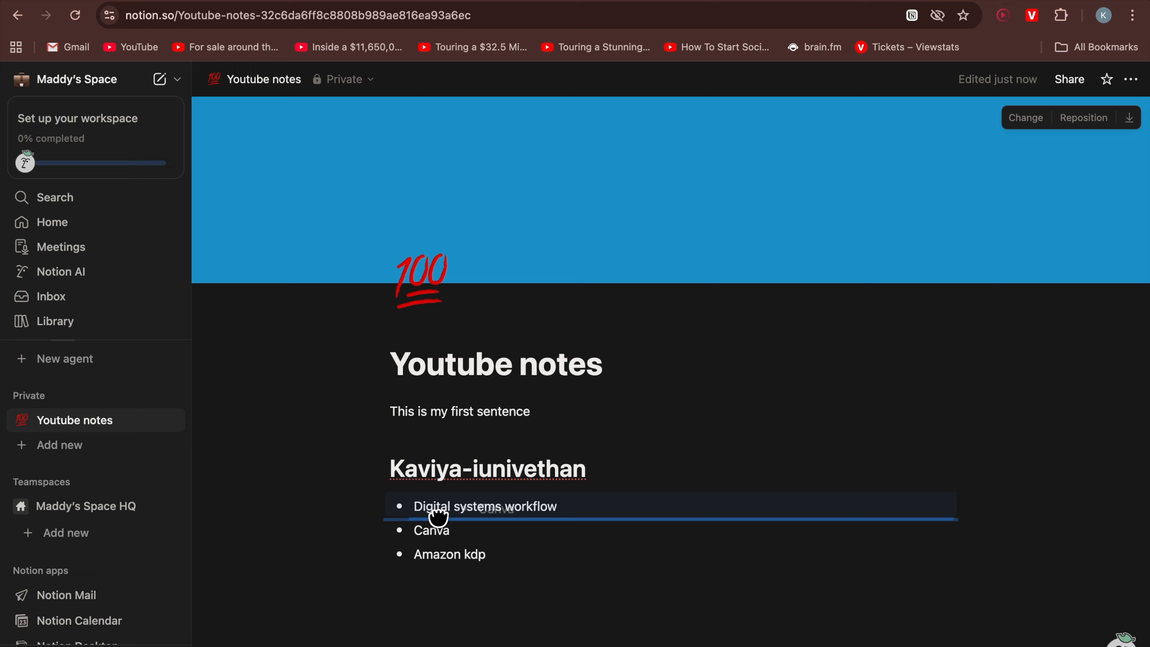
left_click_drag(438, 516, 381, 588)
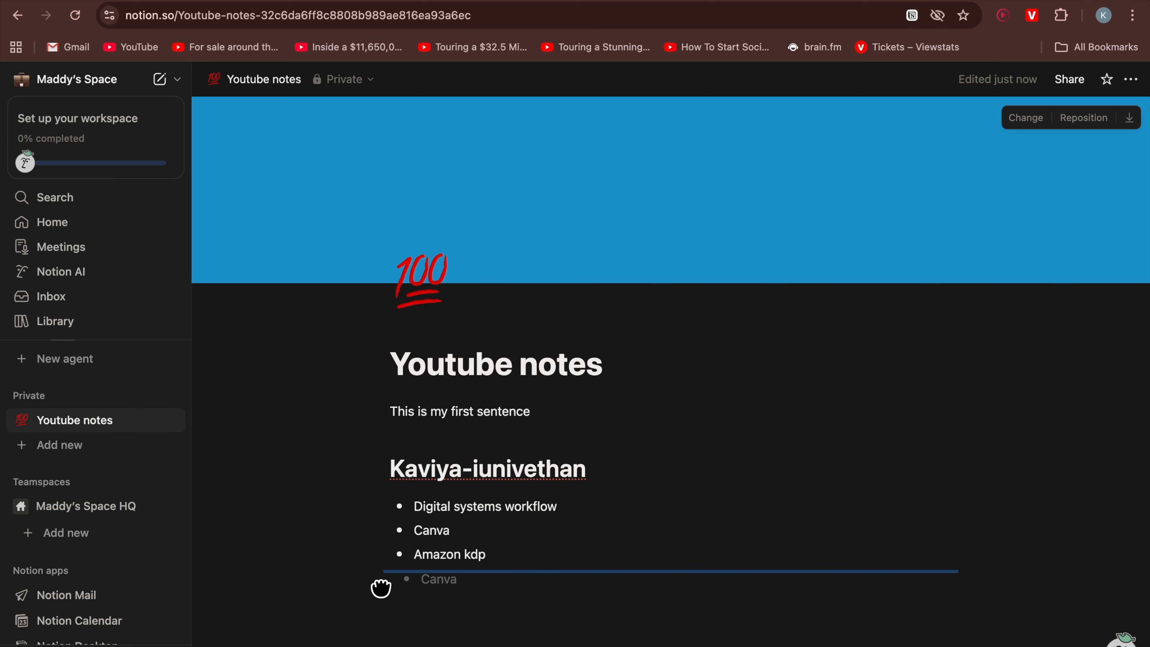
left_click_drag(381, 588, 380, 584)
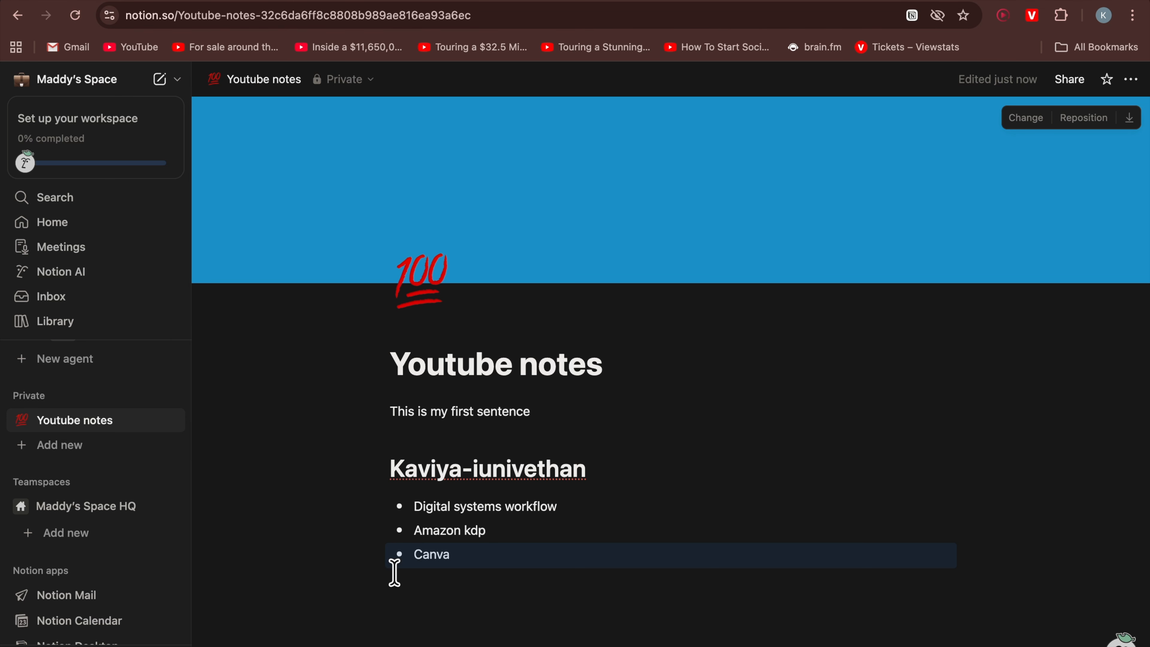
Nest 'Canva' and 'Amazon kdp' as sub-items under 'Digital systems workflow'
left_click_drag(367, 554, 431, 530)
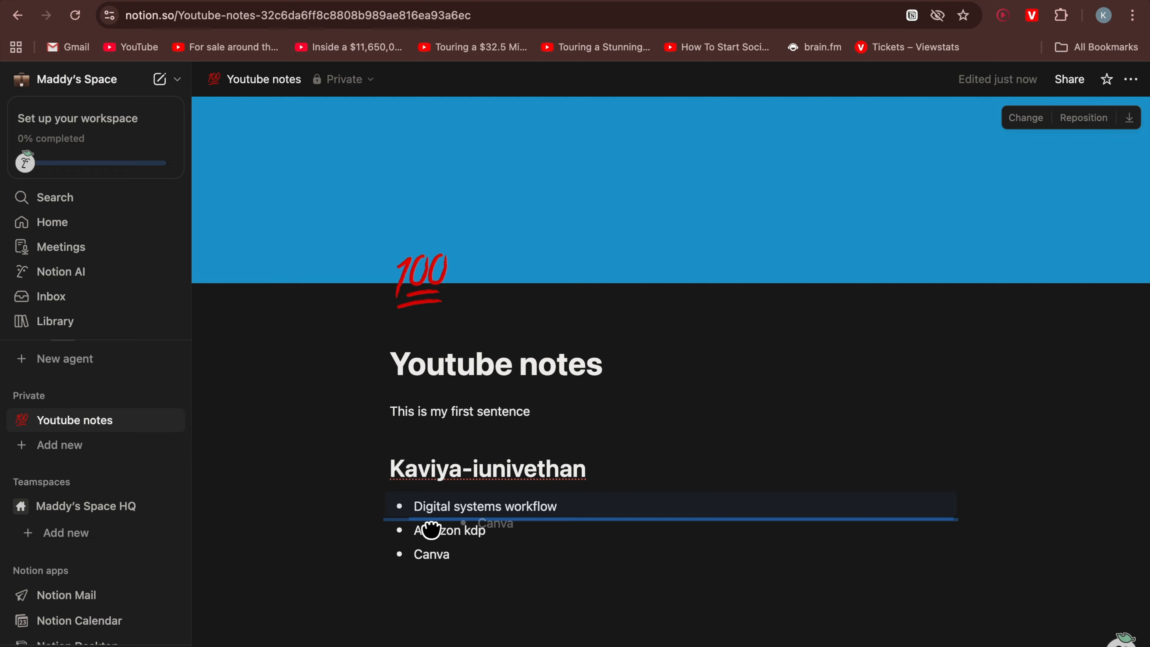
left_click_drag(430, 531, 431, 525)
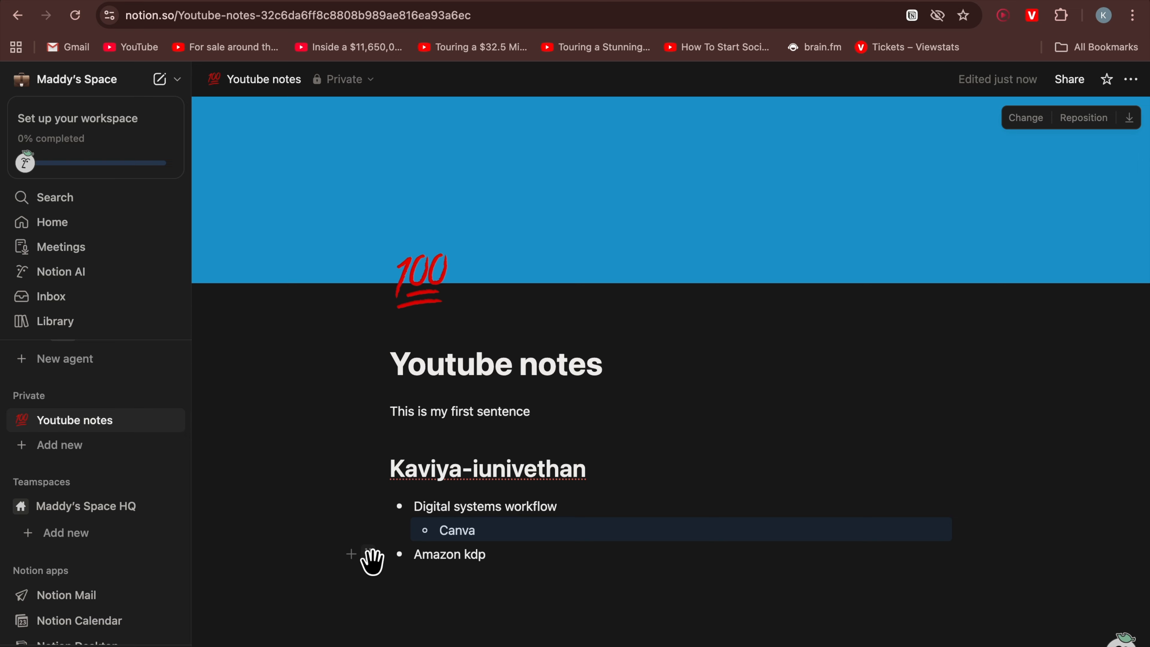
left_click_drag(367, 556, 418, 542)
Add 'copyrights' and 'coloring books' as list items after 'Amazon kdp'
left_click(543, 557)
key("Return")
type("copyrights")
key("Return")
type("coloring books")
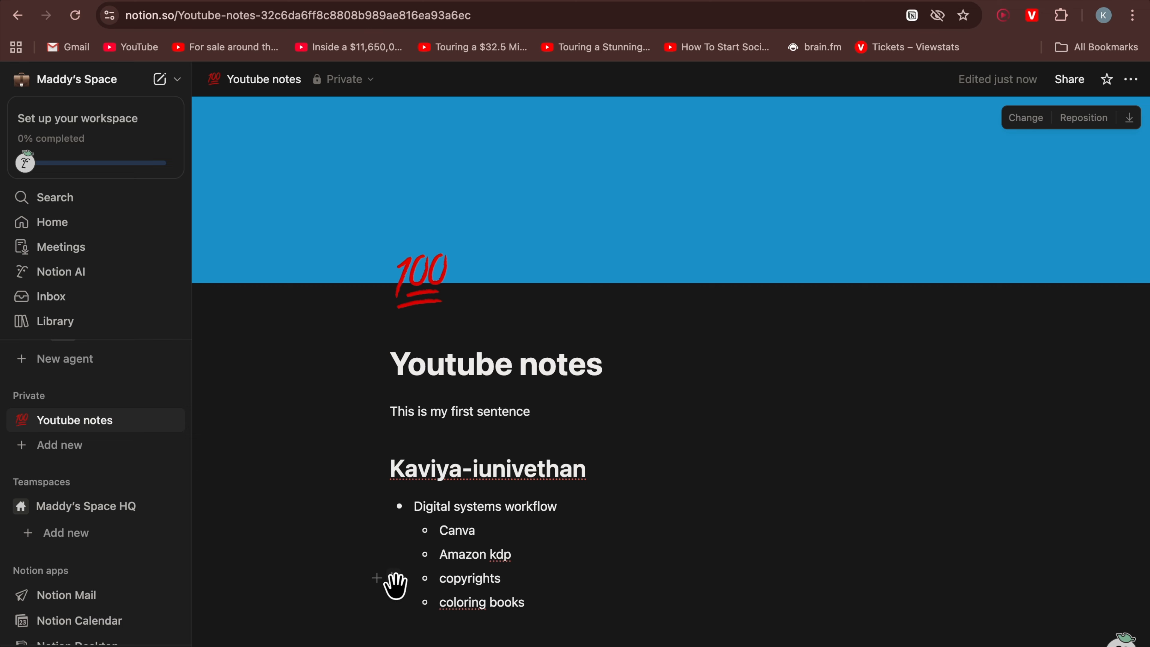
Nest 'copyrights' and 'coloring books' as sub-items under 'Amazon kdp'
left_click_drag(396, 584, 448, 562)
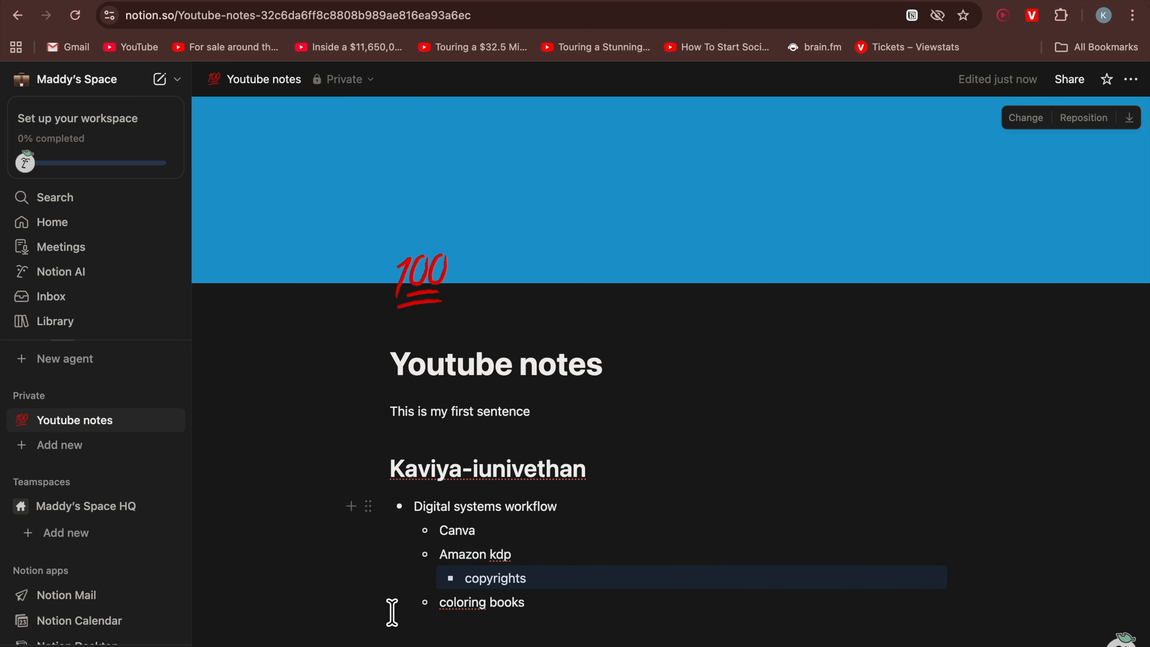
left_click_drag(391, 605, 467, 588)
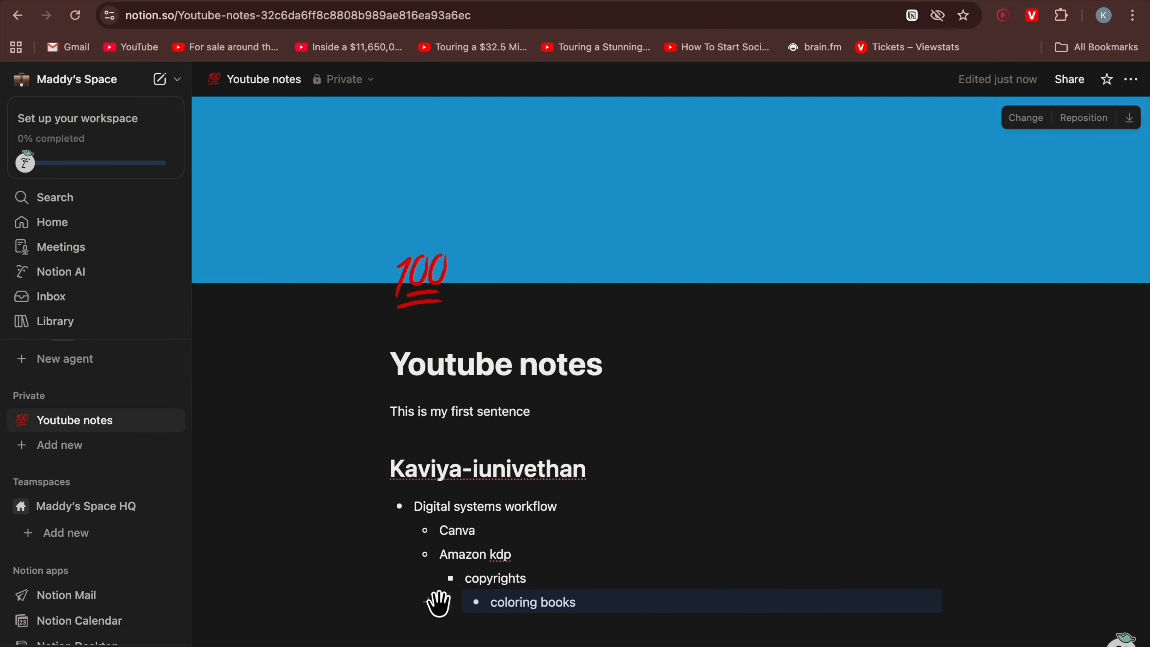
scroll(494, 600, "down", 3)
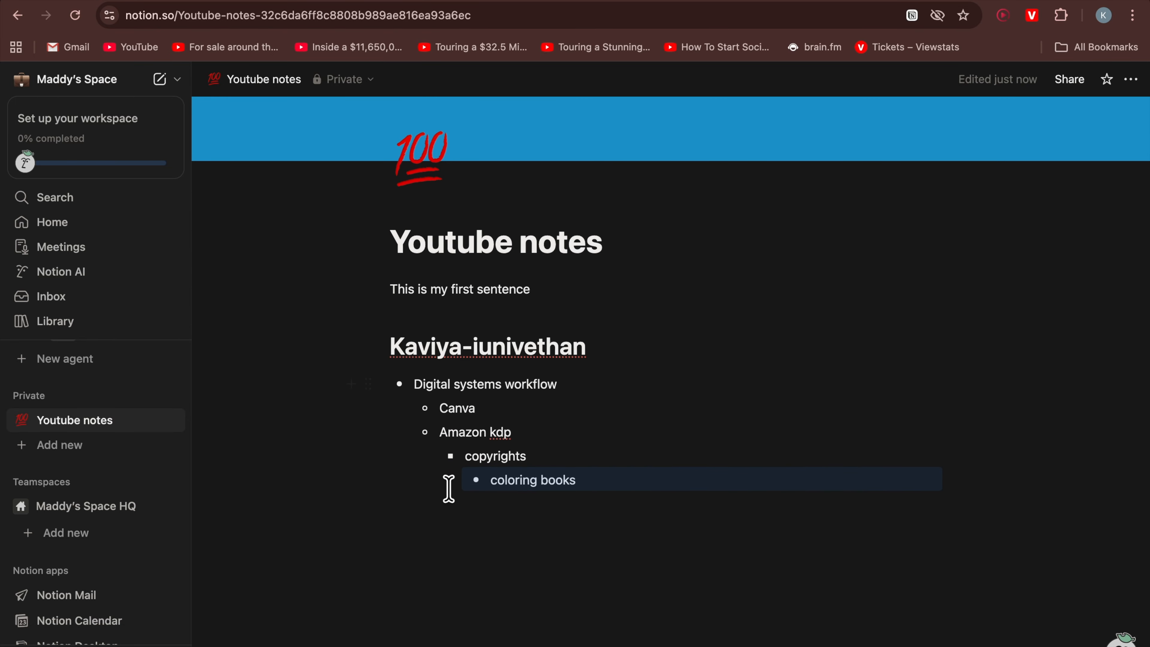
mouse_move(444, 481)
left_mouse_down()
mouse_move(434, 522)
mouse_move(431, 478)
left_mouse_up()
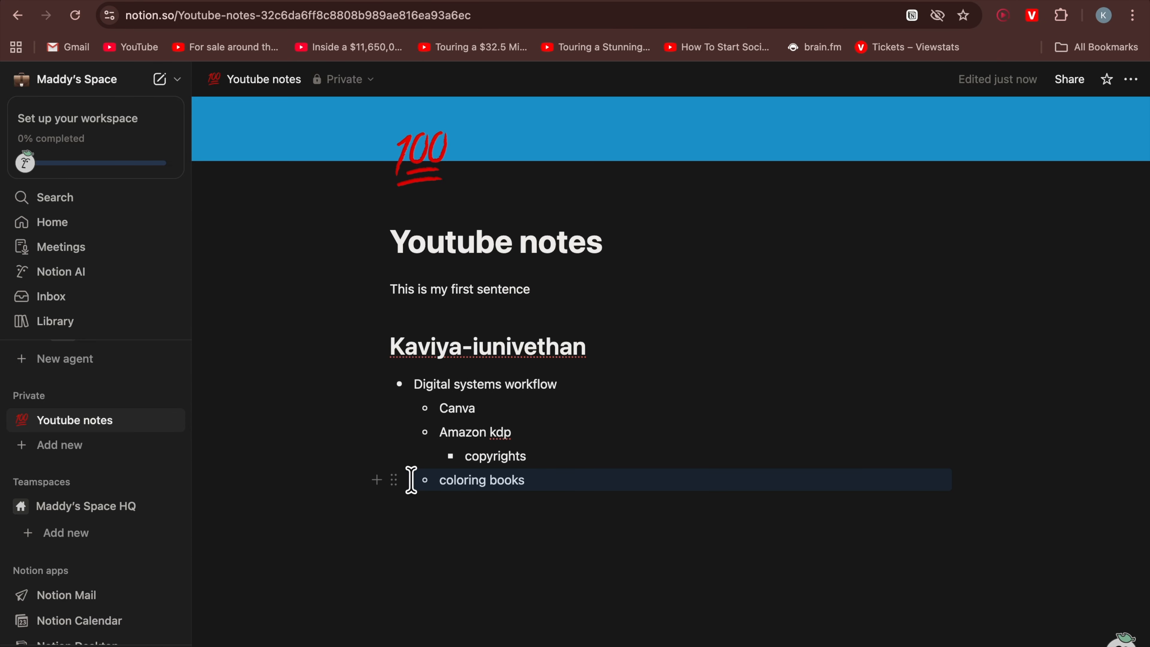
left_click_drag(399, 480, 438, 458)
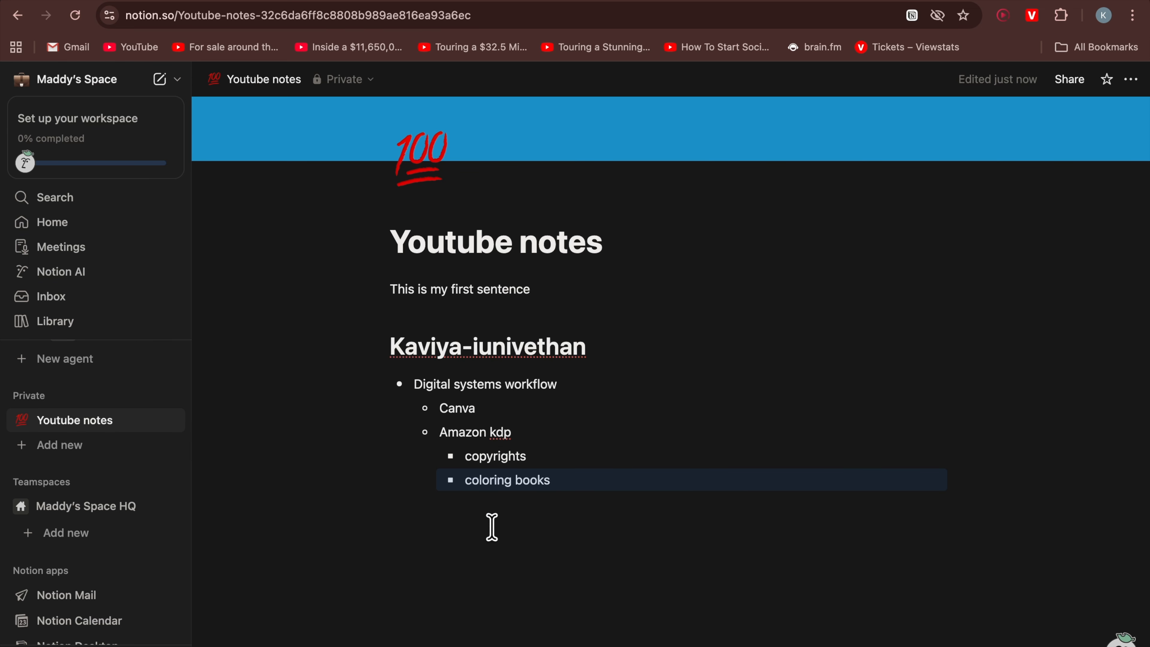
Insert a toggle list block a few blank lines below the nested bulleted list
left_click(564, 487)
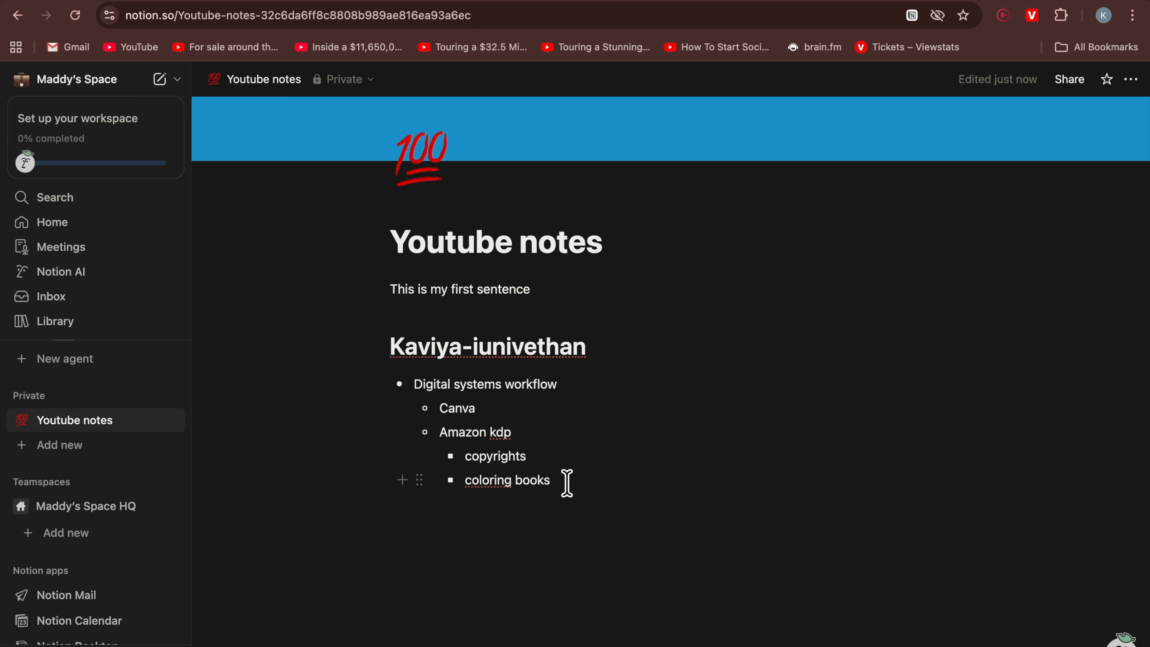
key("Return")
key("Return")
key("Return")
key("Return")
key("Return")
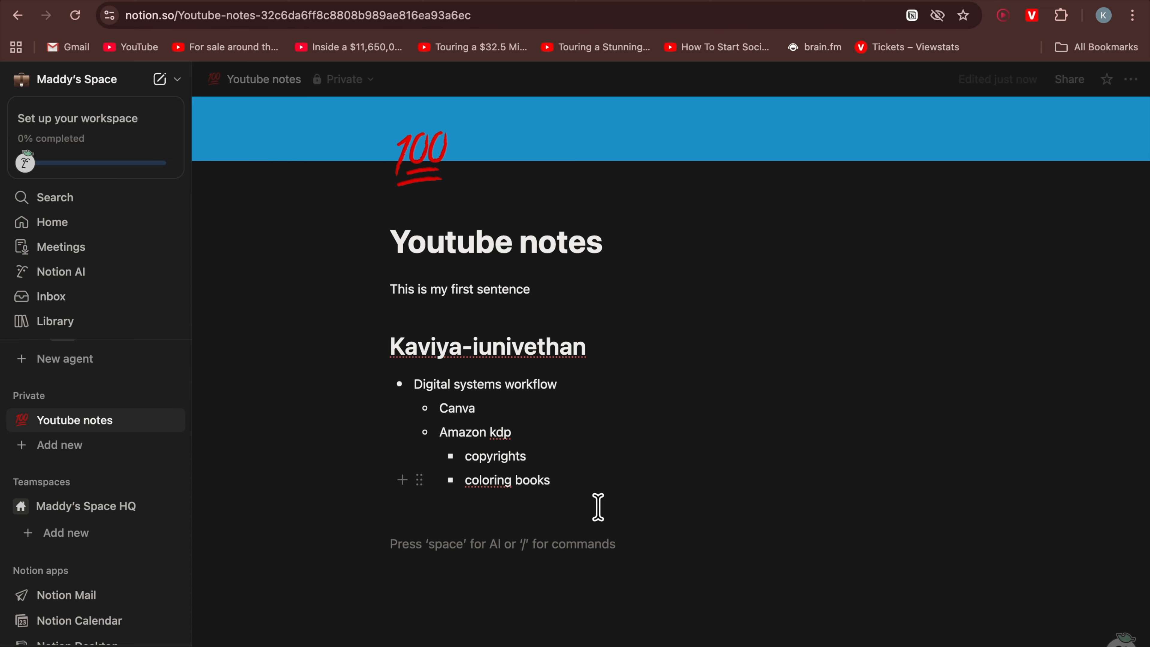
scroll(597, 506, "down", 2)
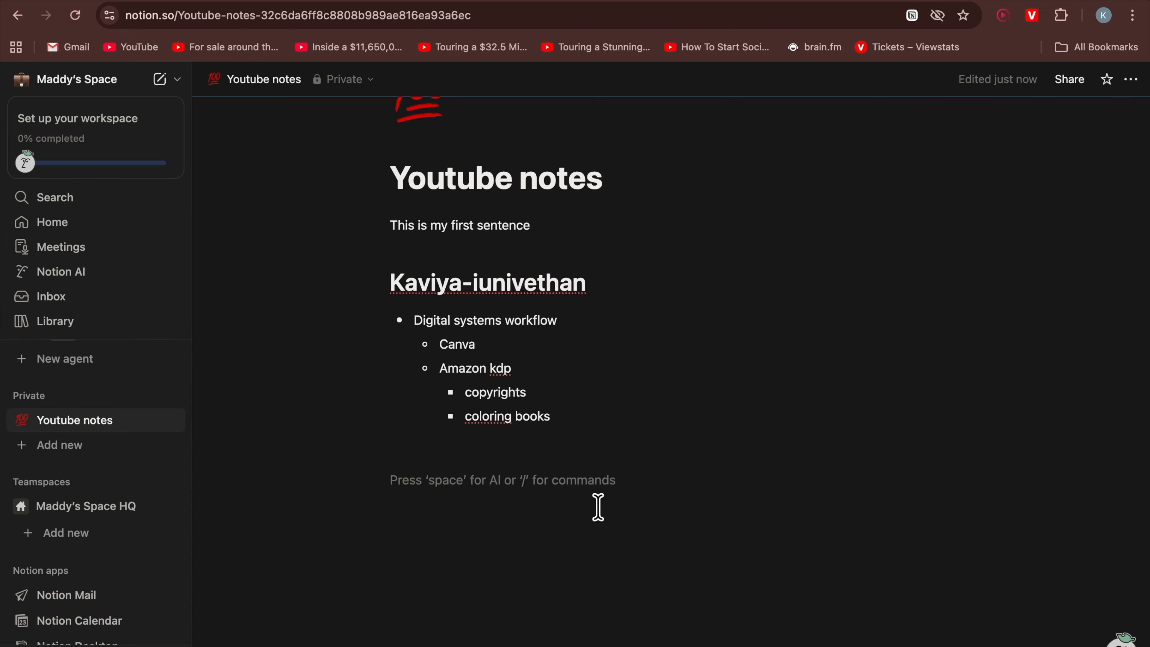
type("/")
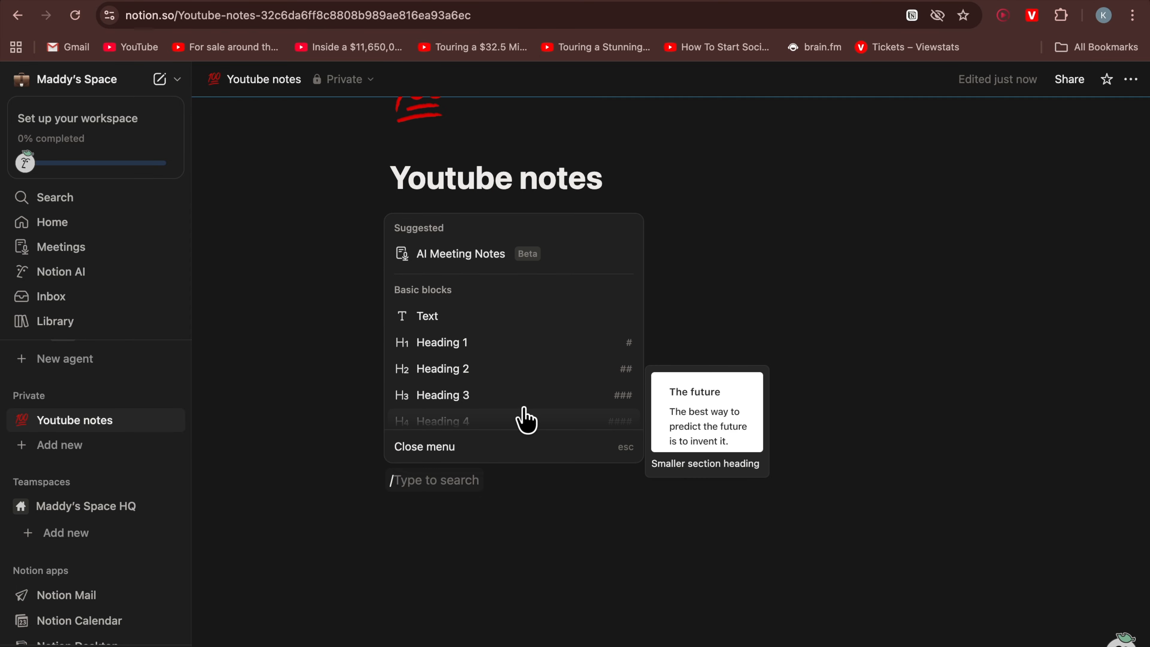
scroll(525, 418, "down", 2)
scroll(525, 419, "down", 3)
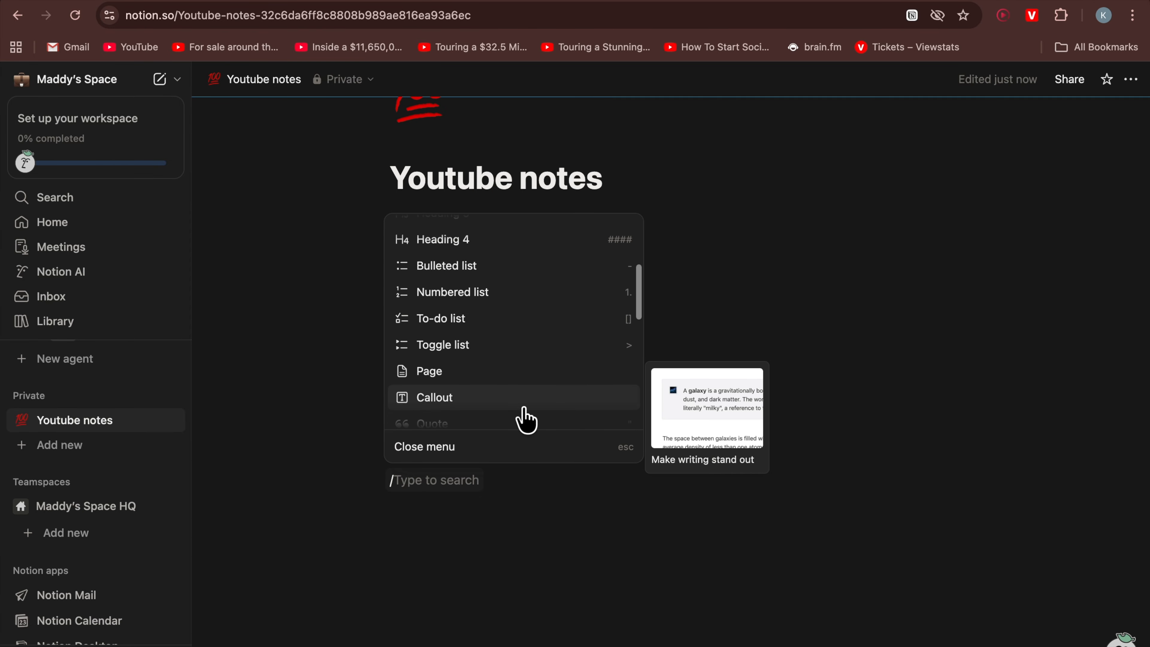
left_click(465, 340)
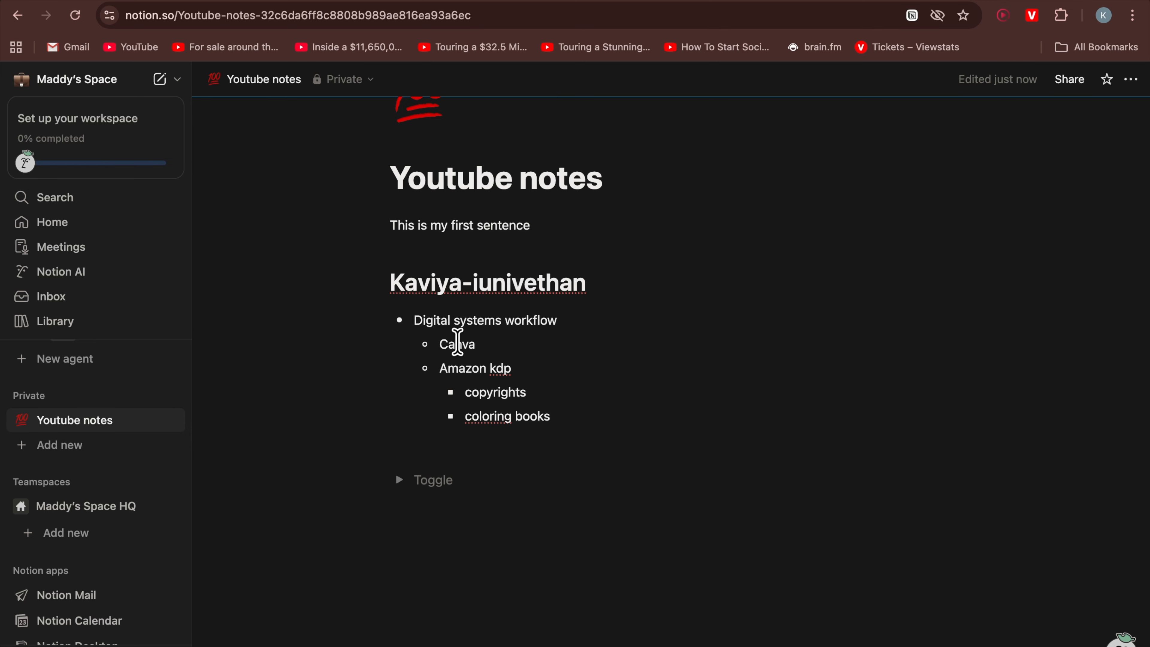
Title the toggle 'Outfit ideas for this event'
type("O")
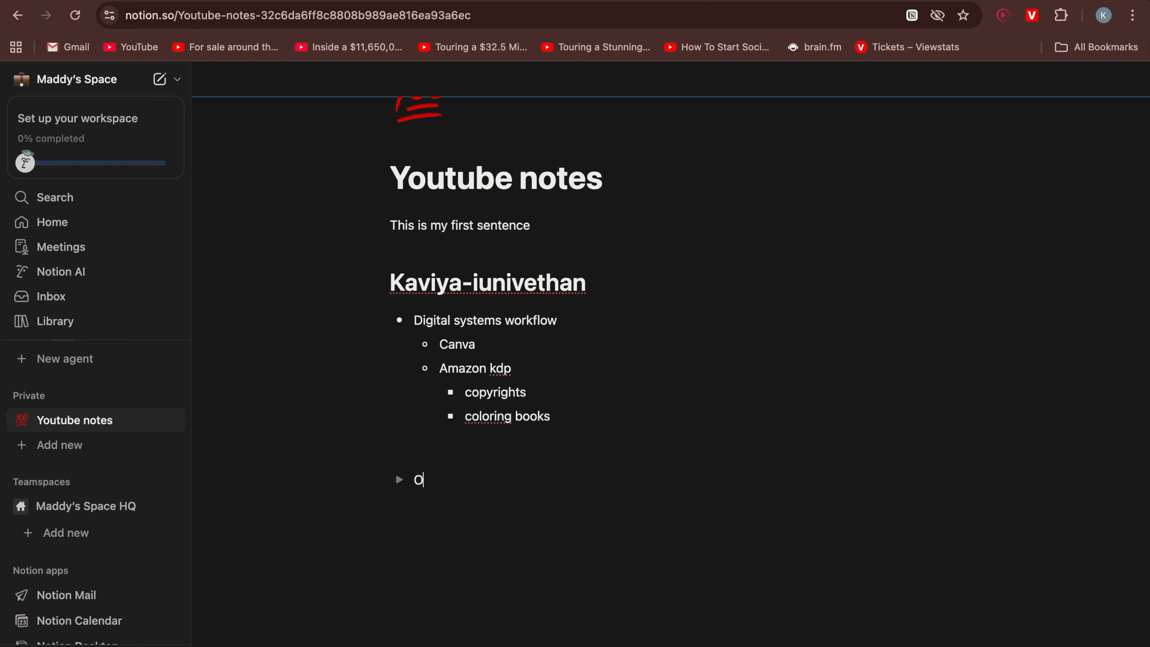
type("utfit")
type("ideas for this event")
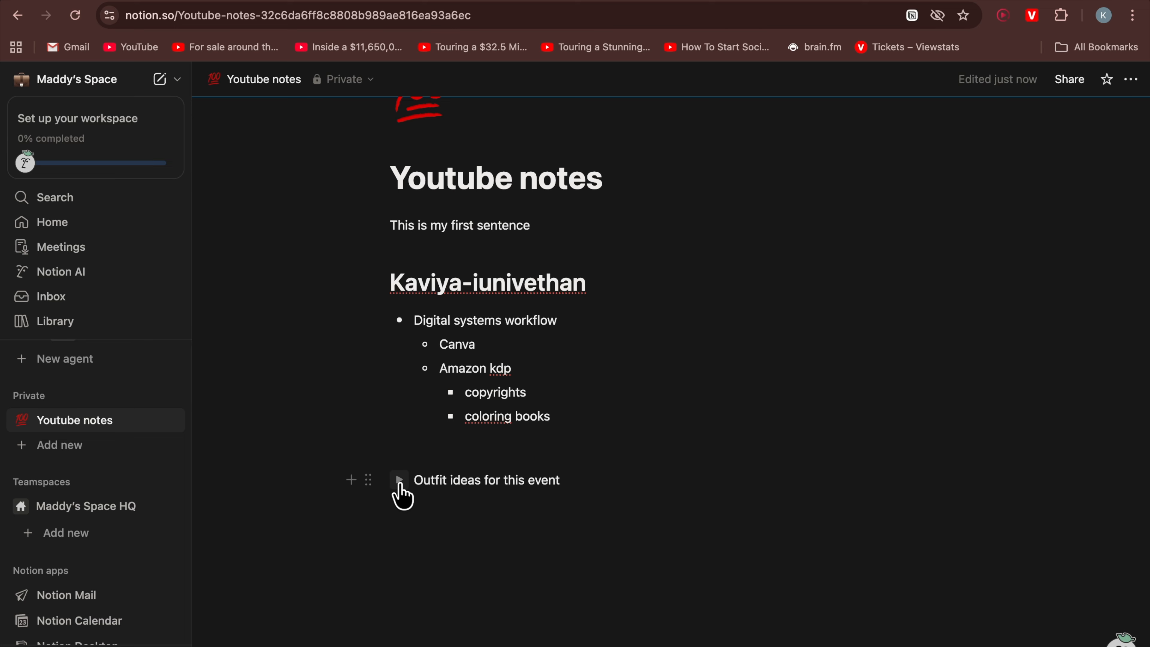
Expand the toggle and add 'tops - blue color' and 'bottom - white' lines inside it
left_click(400, 482)
left_click(461, 510)
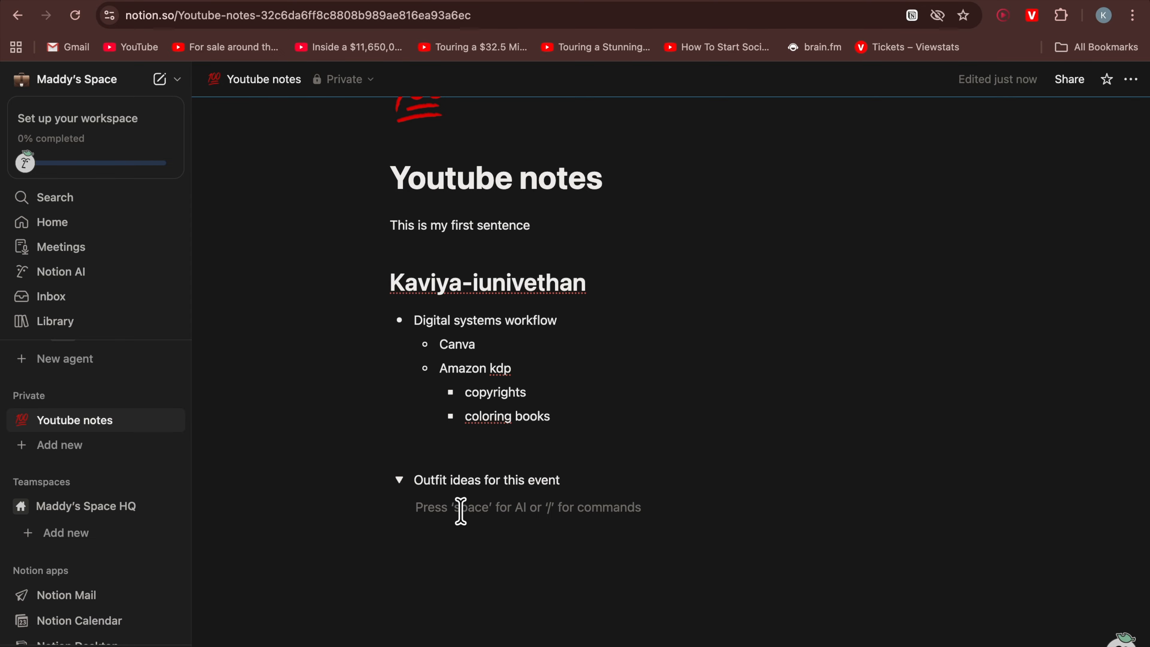
type("tops - blue color")
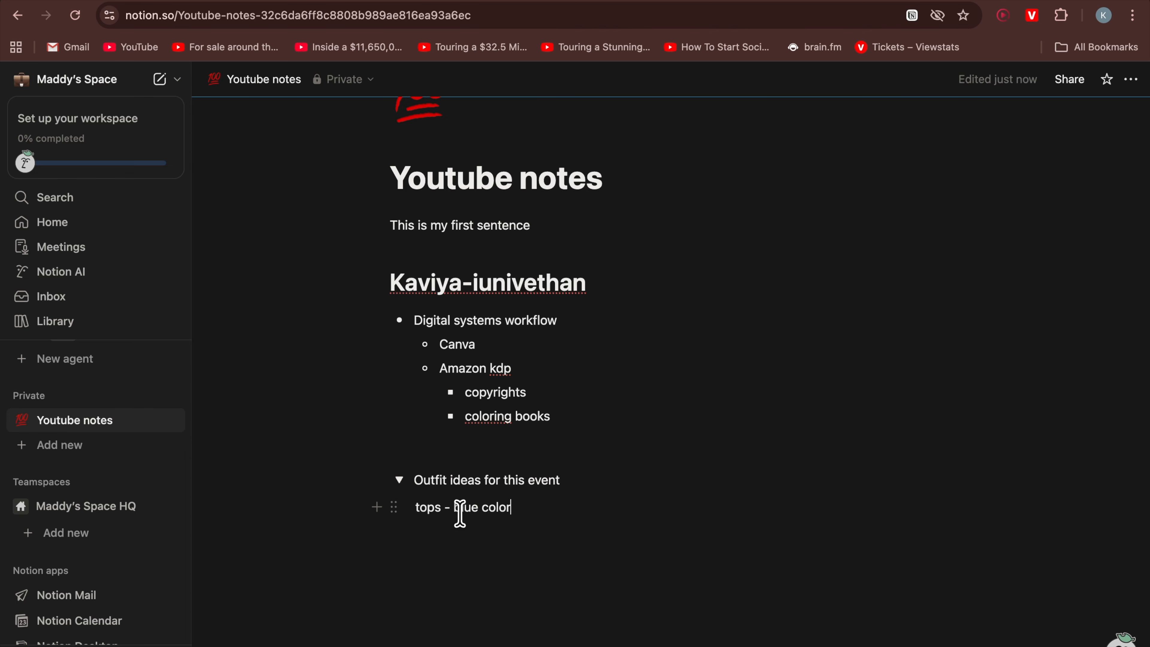
key("Return")
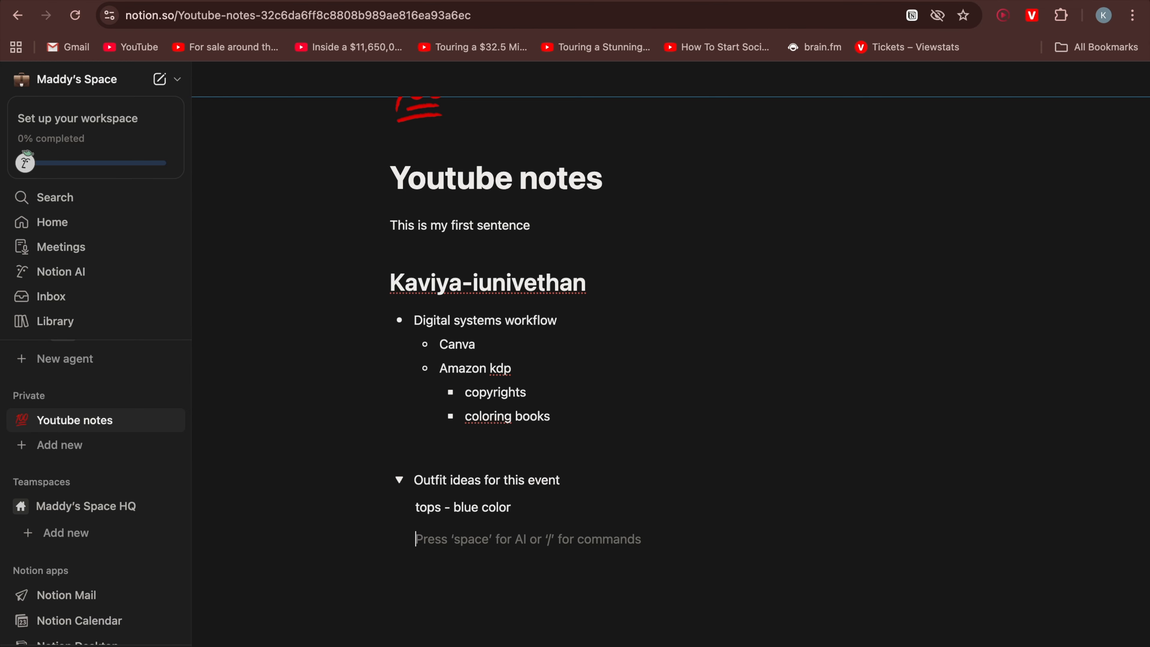
type("bottom - ")
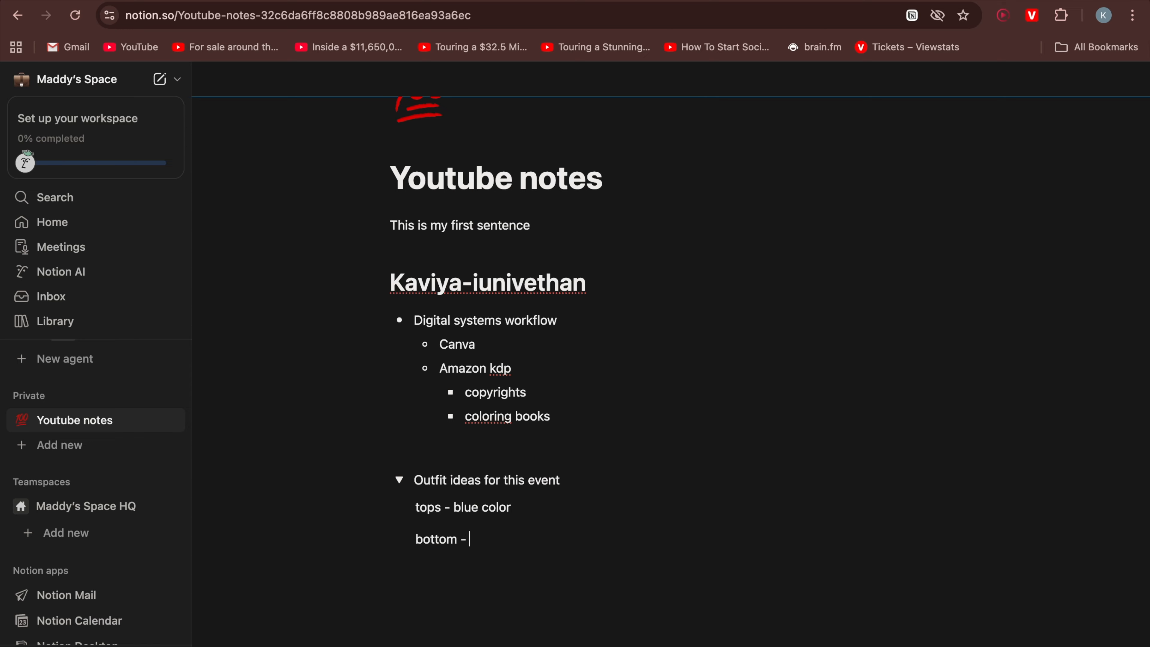
type("white")
Collapse and expand the toggle to check its hidden content
left_click(398, 484)
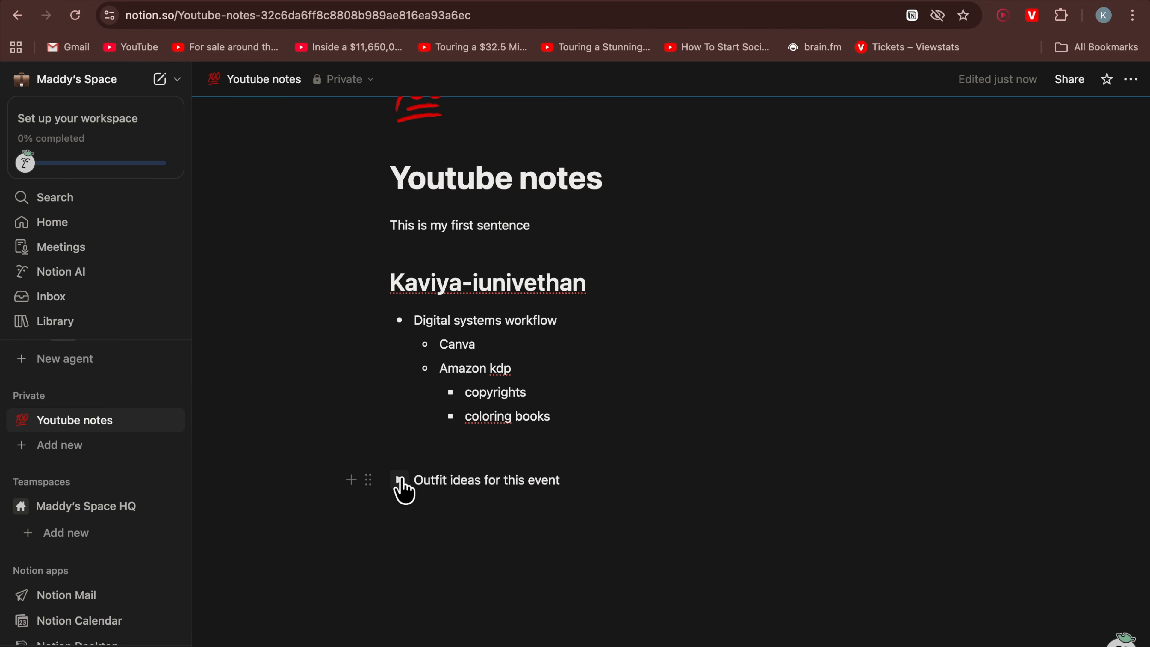
left_click(399, 481)
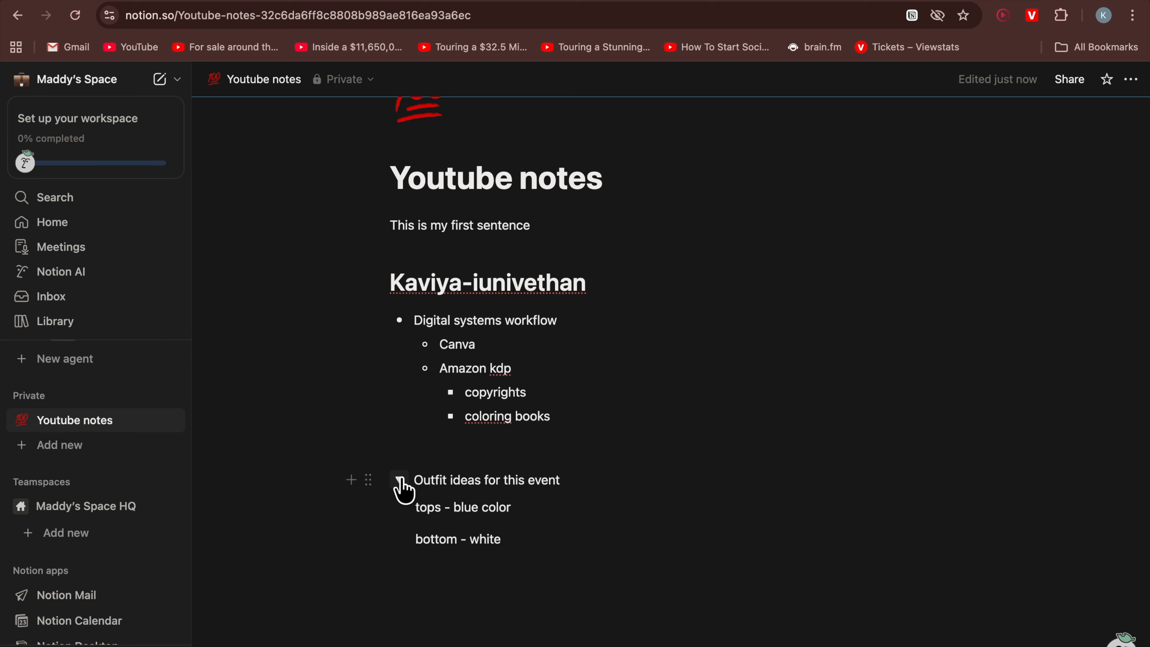
left_click(400, 482)
left_click(400, 481)
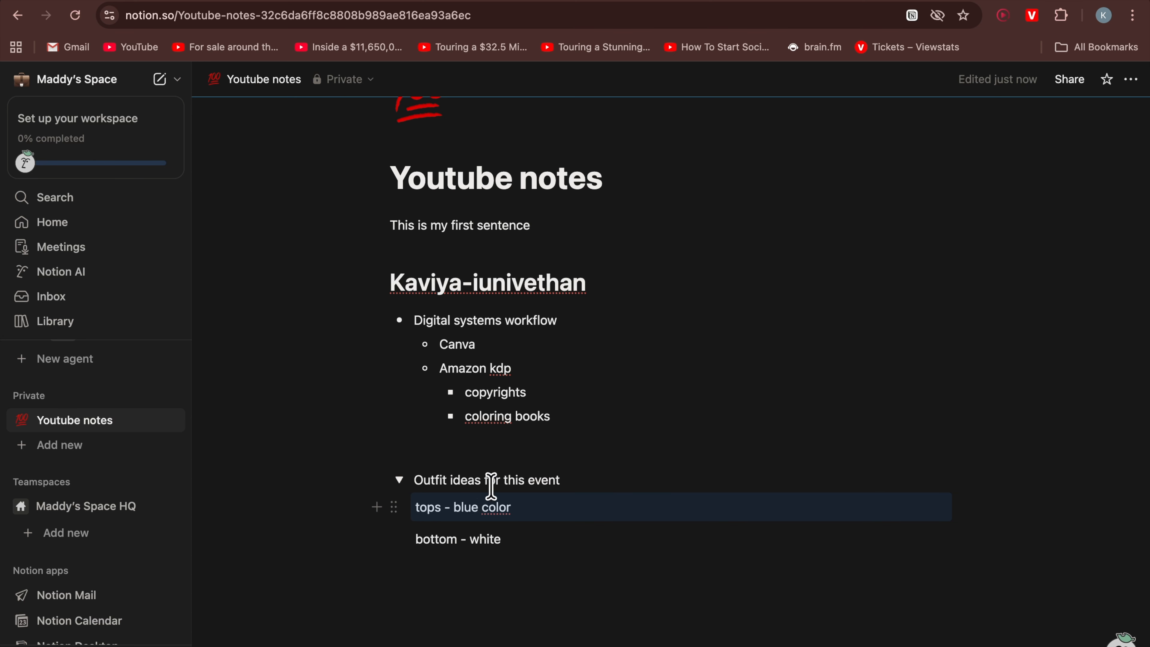
Turn the 'tops - blue color' and 'bottom - white' lines into bulleted list items
left_click(393, 508)
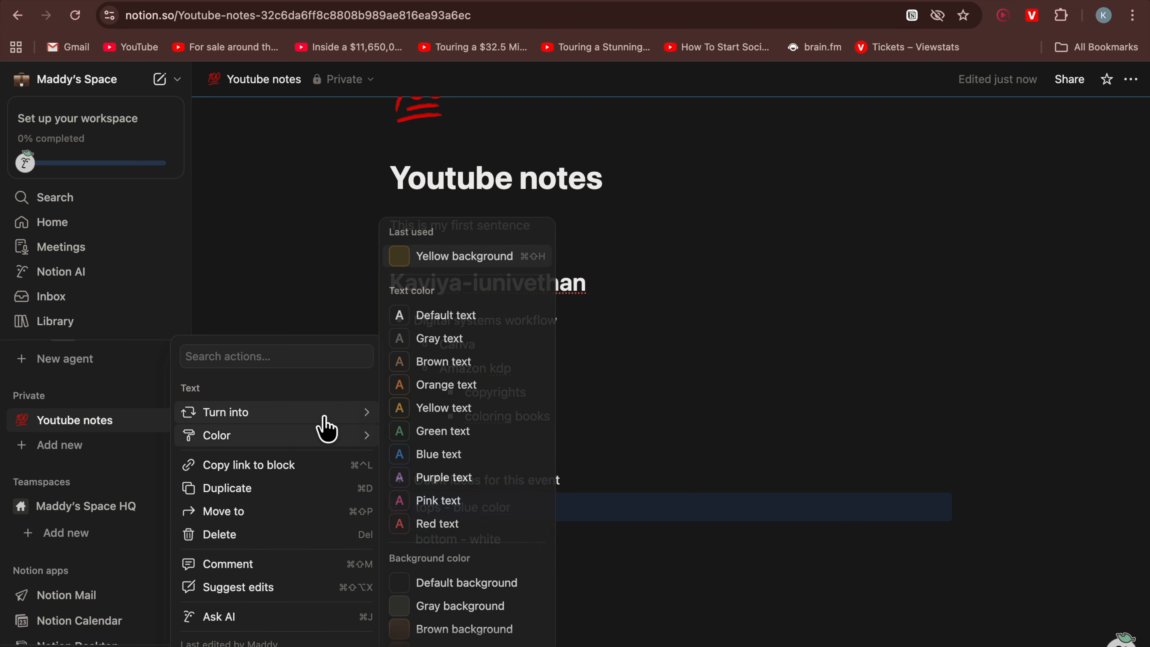
mouse_move(315, 416)
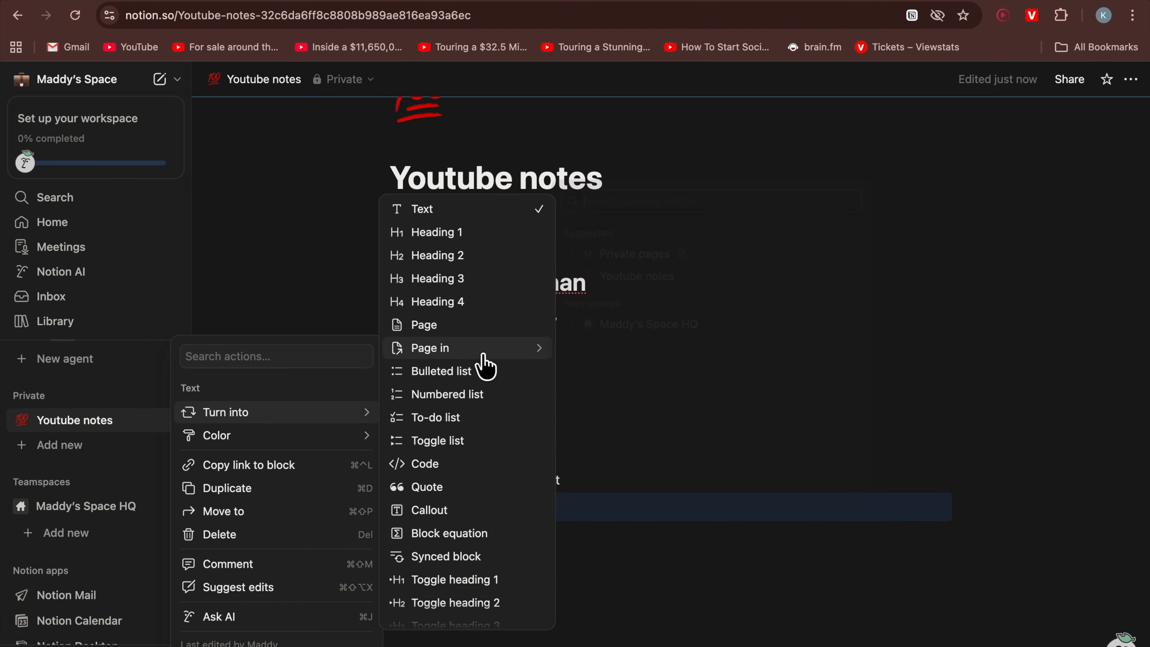
left_click(478, 371)
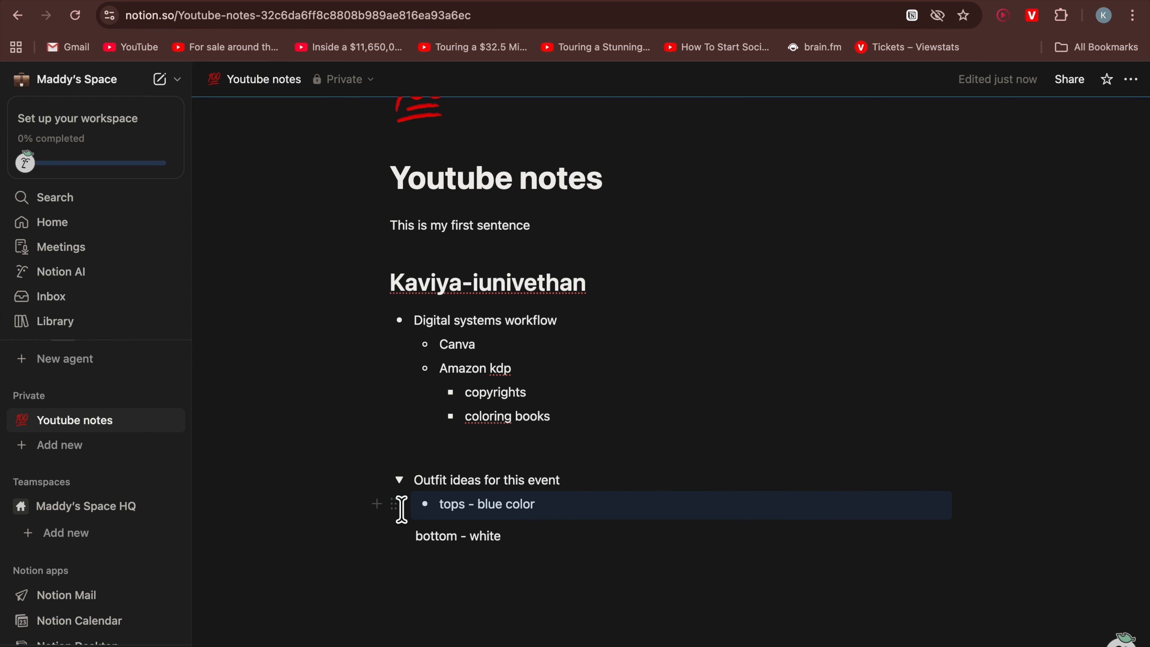
left_click(394, 537)
mouse_move(276, 413)
left_click(477, 371)
Add 'earrings' and 'footwear' as further bullets inside the toggle
left_click(528, 529)
key("Return")
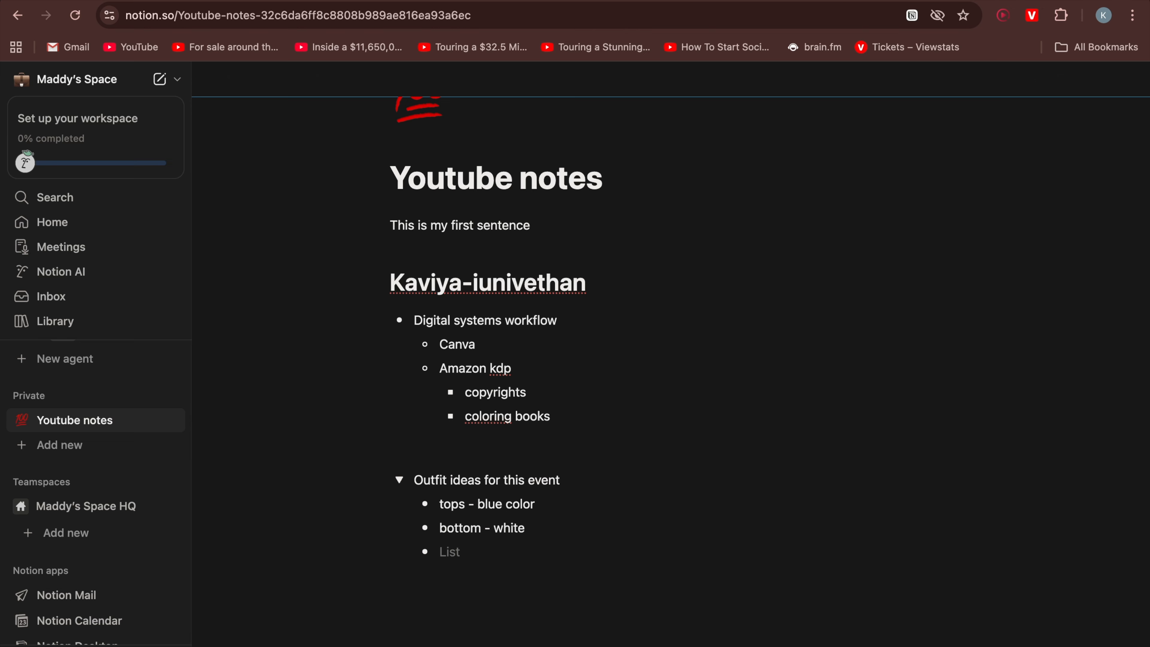
type("earrings")
key("Return")
type("footwears")
key("BackSpace")
key("BackSpace")
key("BackSpace")
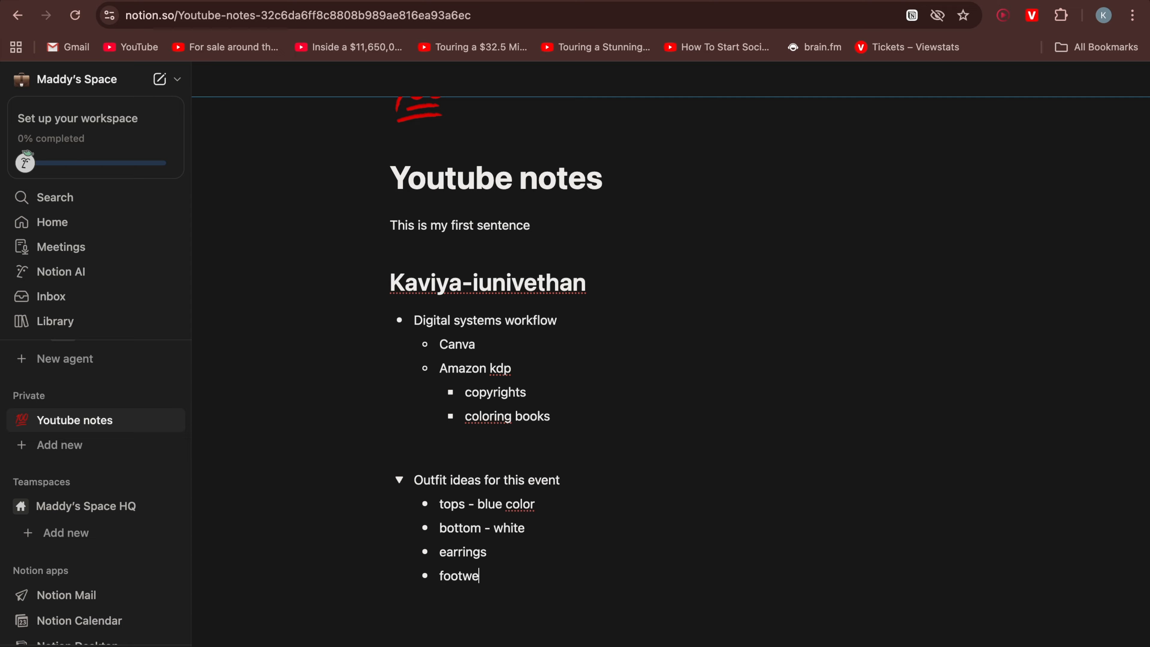
type("ar")
Collapse and expand the toggle once more to review its contents
scroll(647, 511, "down", 2)
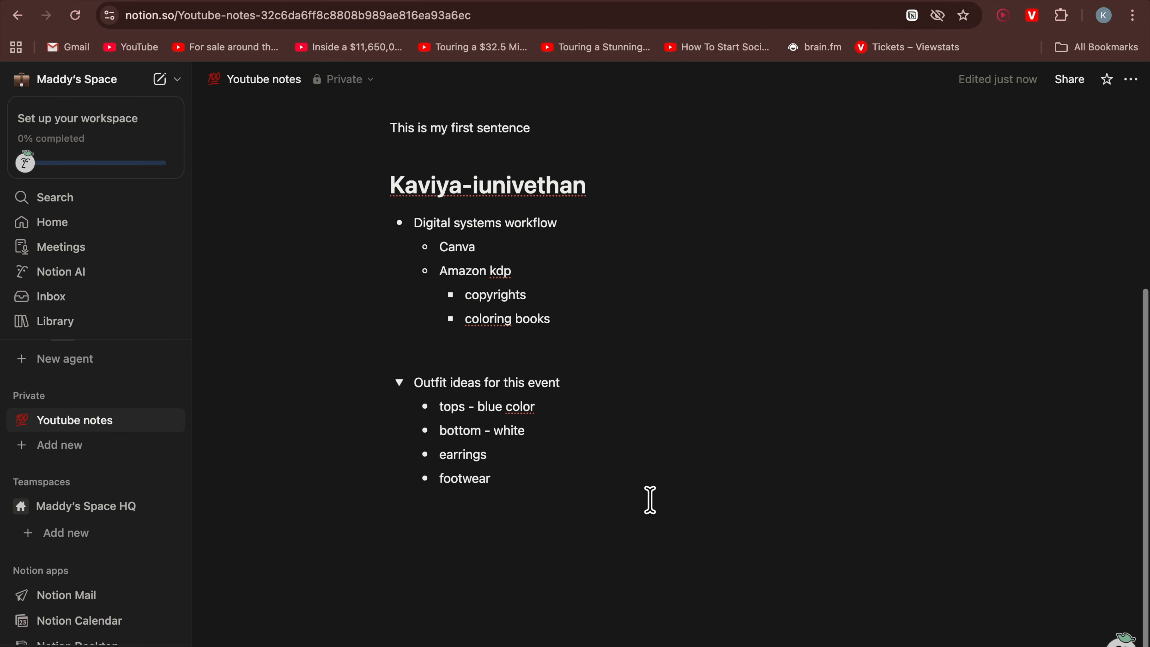
scroll(650, 499, "up", 2)
left_click(398, 481)
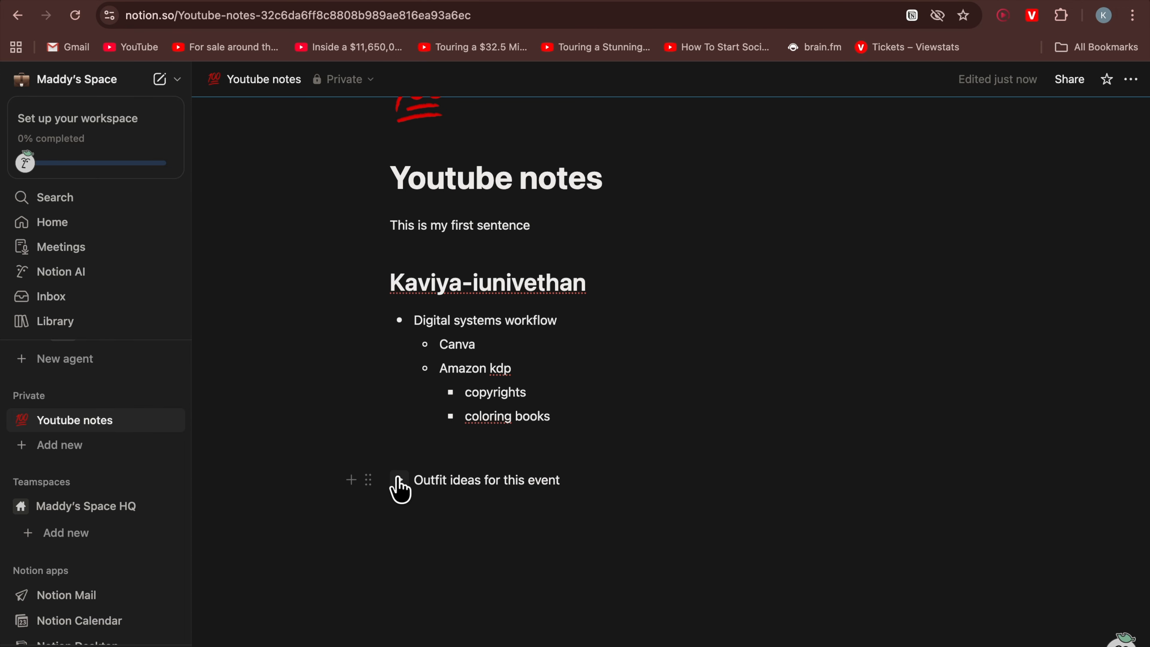
left_click(398, 481)
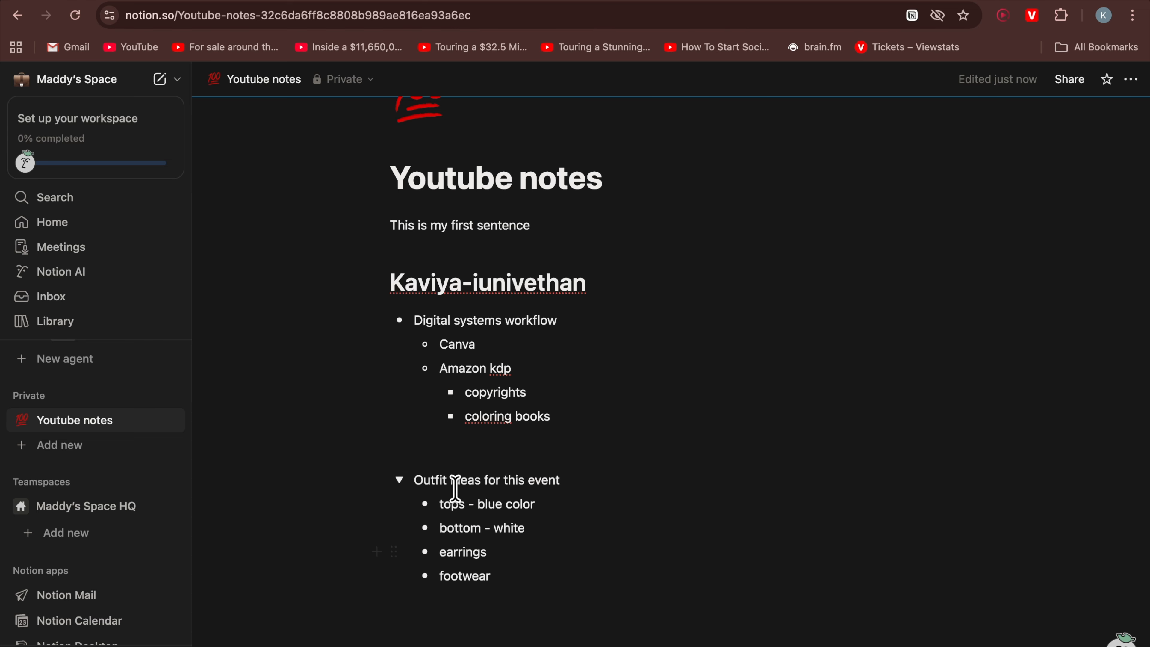
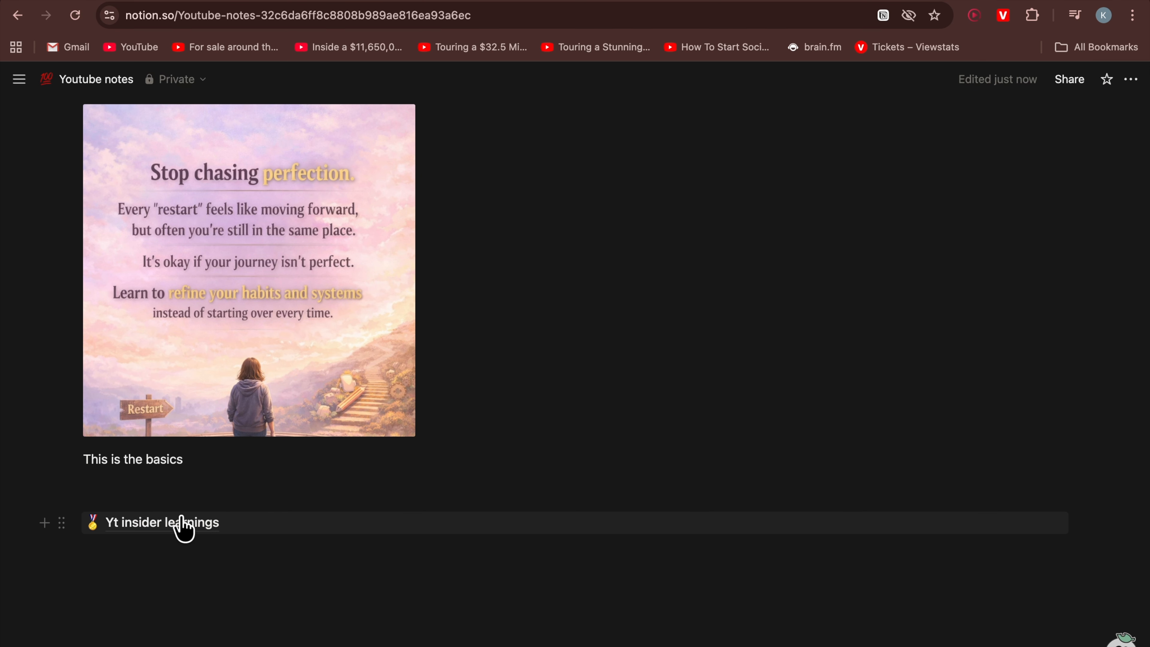
Open the 'Yt insider learnings' sub-page and start adding blocks below its title with the slash command
left_click(224, 527)
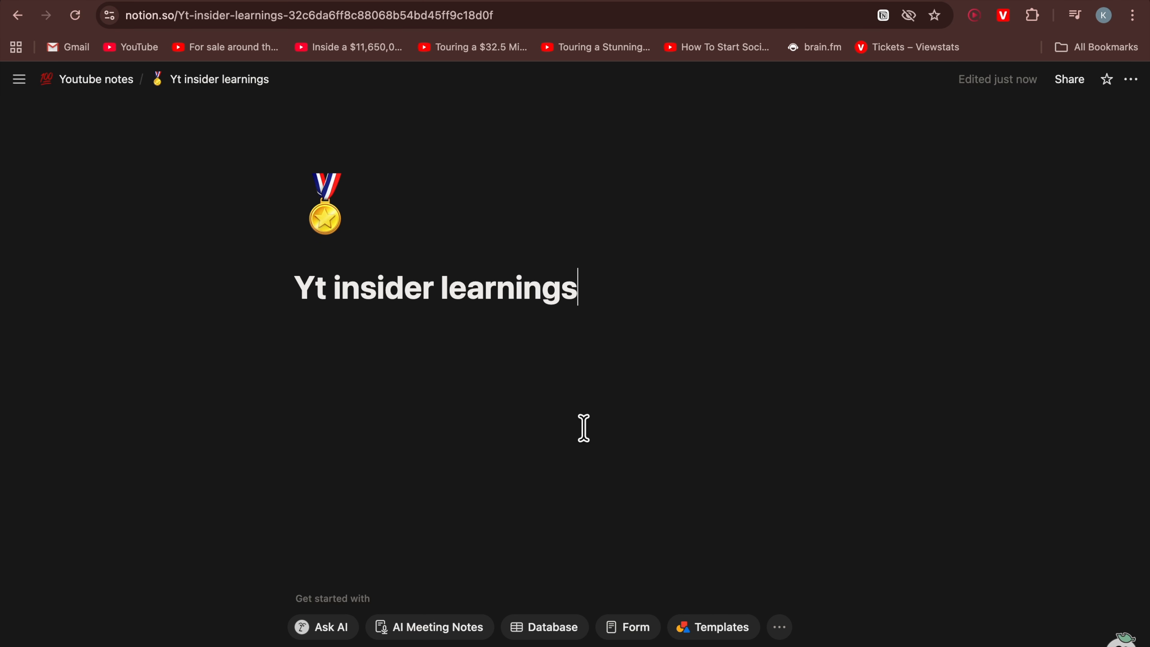
key("Return")
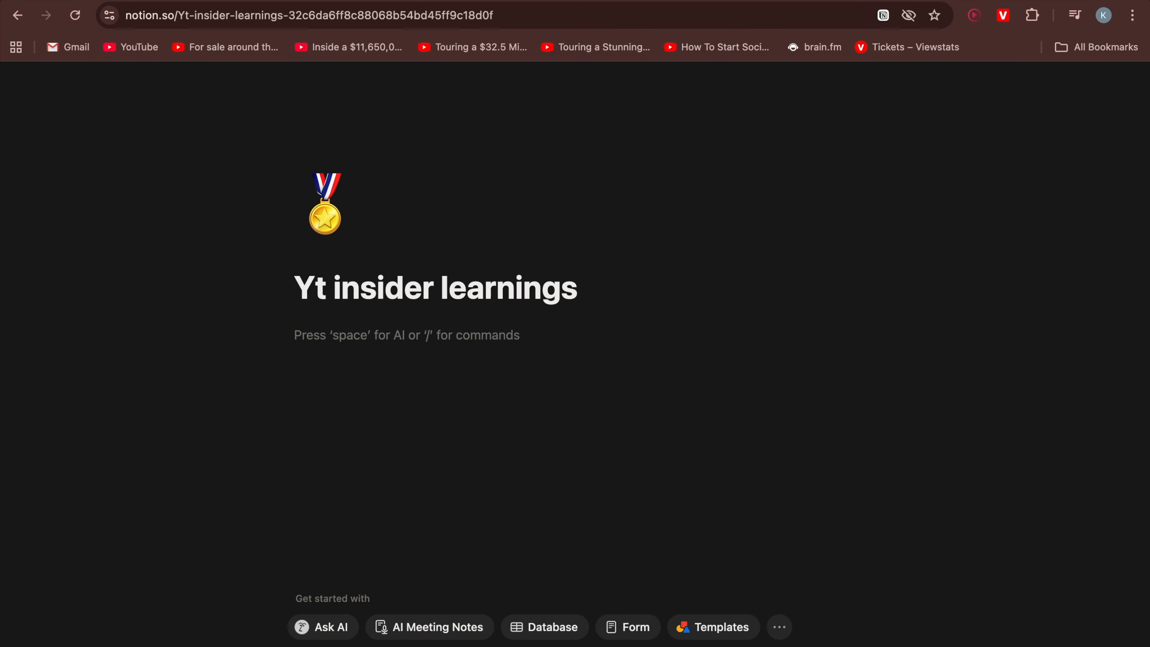
left_click(672, 295)
key("Return")
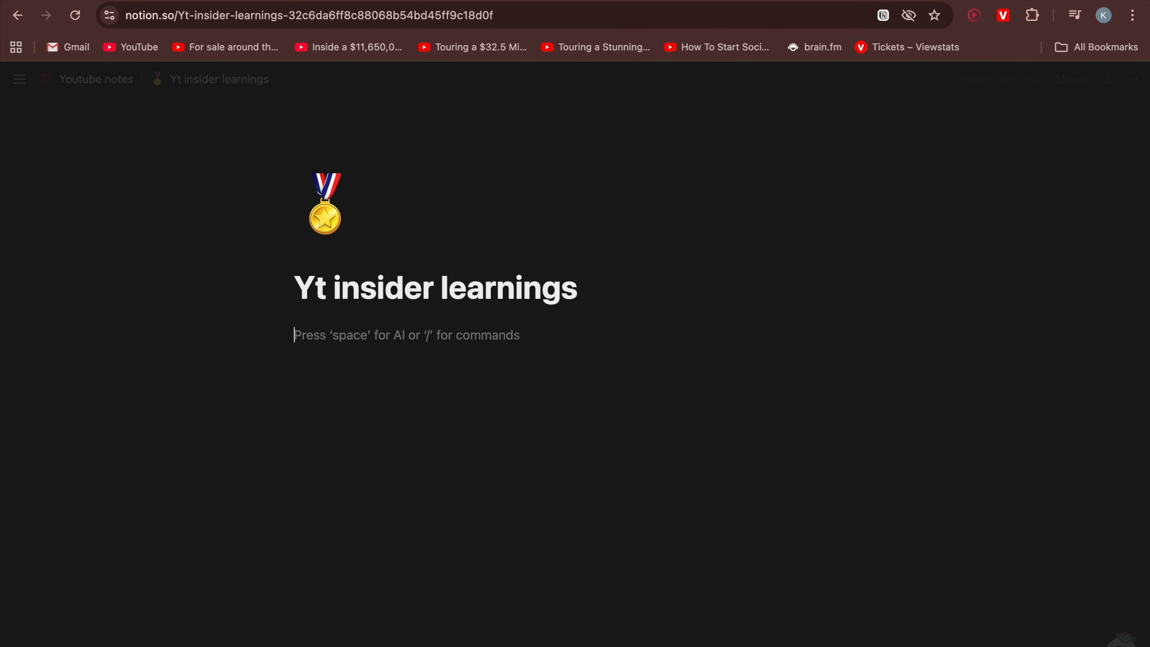
type("/")
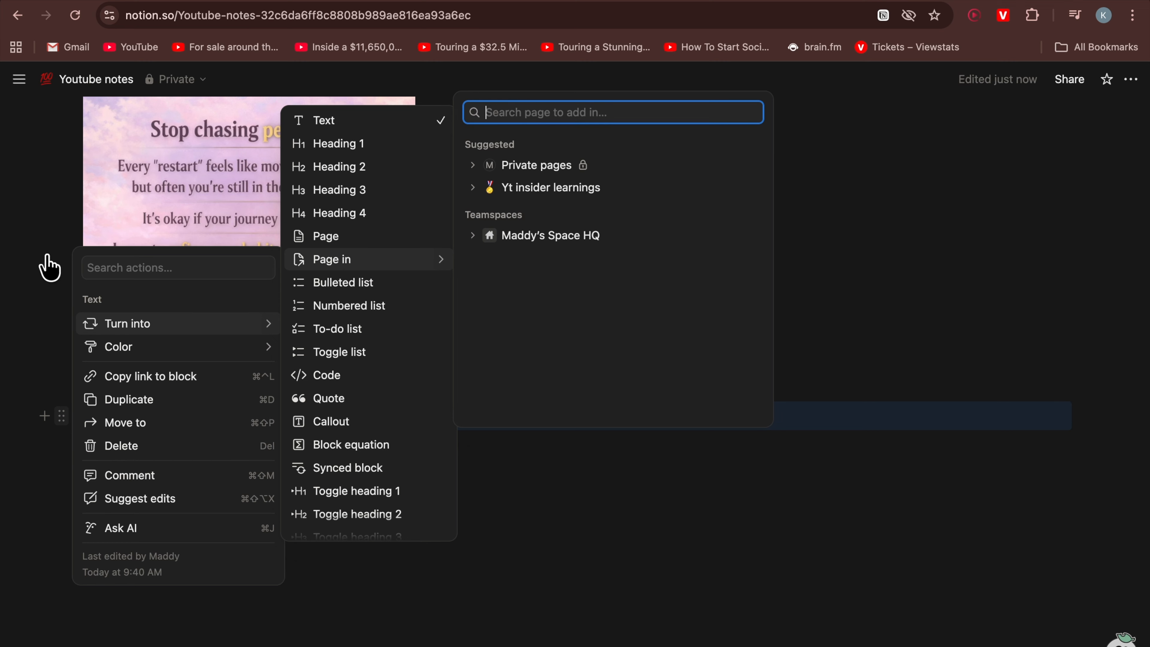
key("Escape")
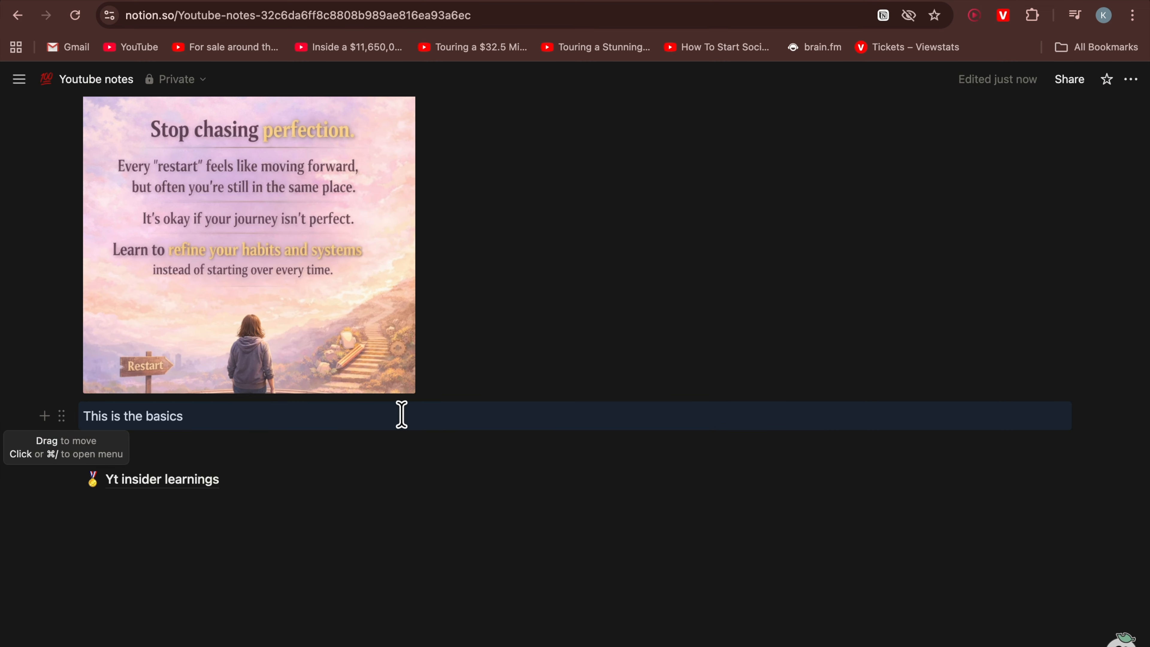
scroll(195, 253, "up", 15)
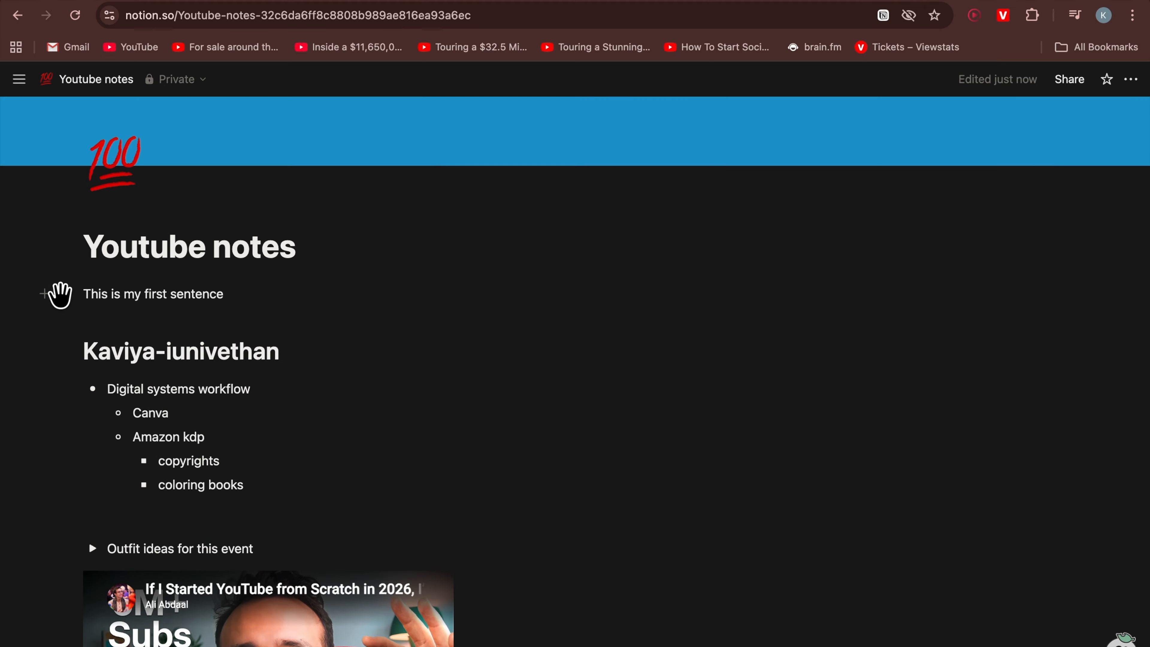
left_click(61, 295)
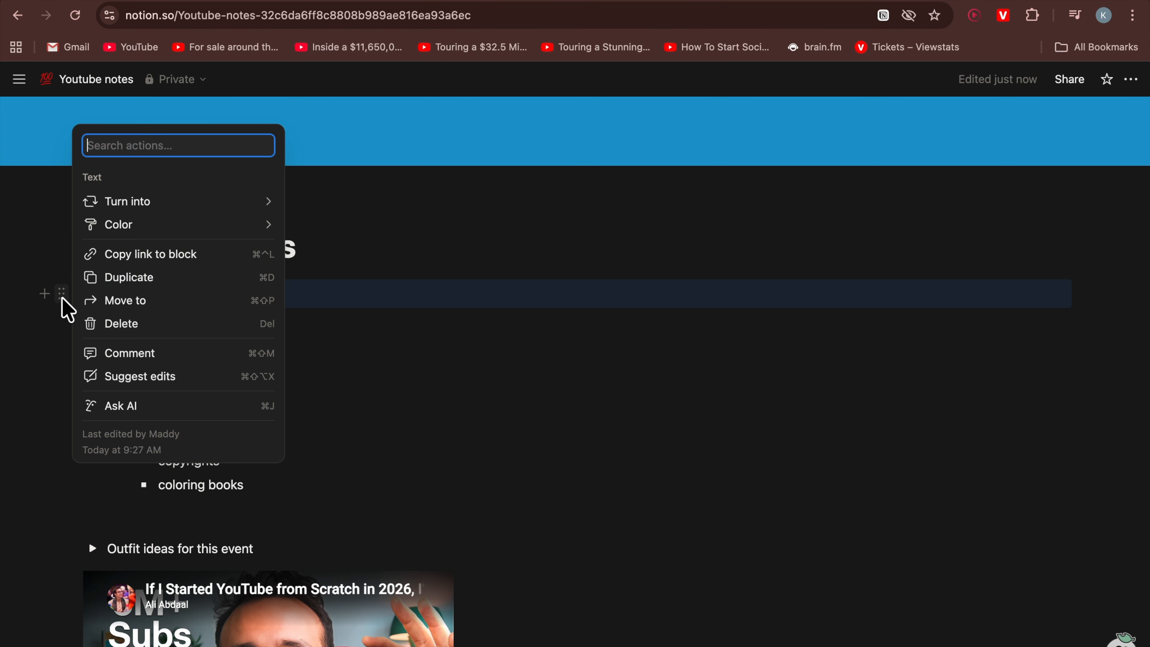
key("Escape")
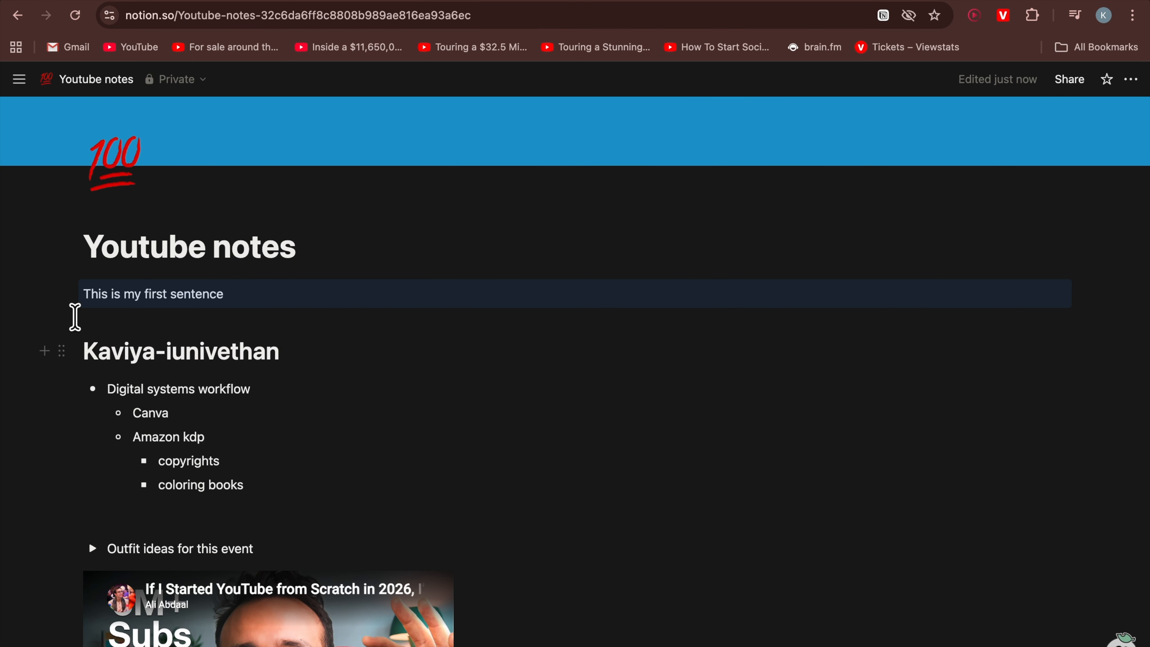
Select all nine blocks from 'This is my first sentence' to 'This is the basics' and move them into 'Yt insider learnings'
mouse_move(83, 291)
left_mouse_down()
mouse_move(122, 323)
mouse_move(65, 288)
mouse_move(77, 290)
left_mouse_up()
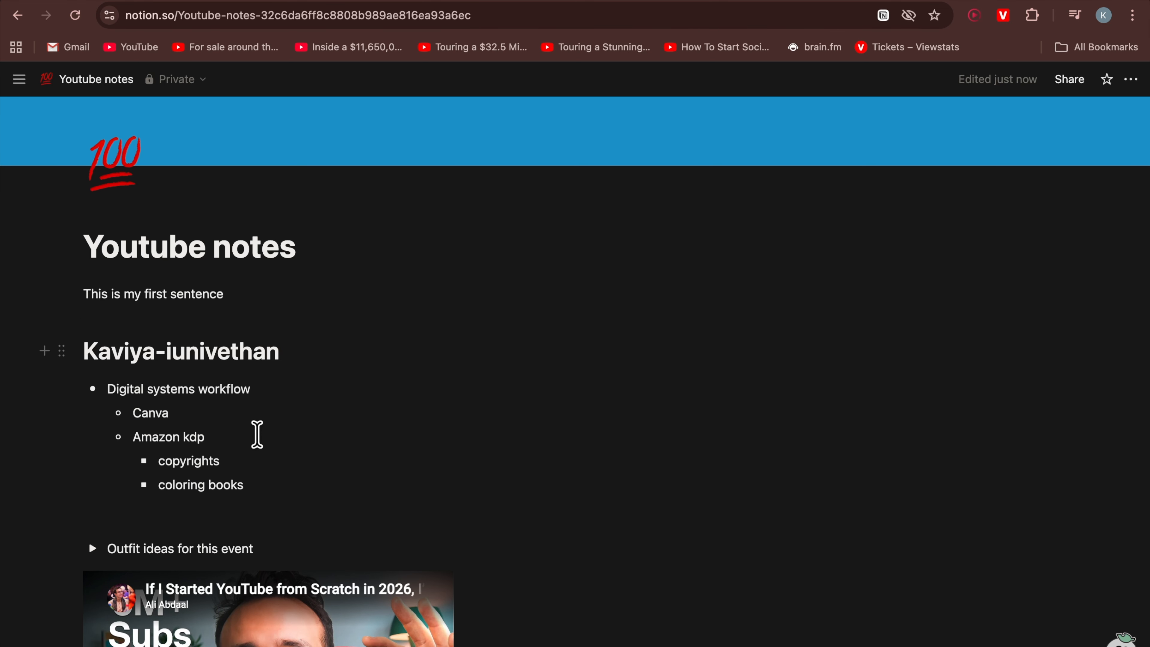
scroll(349, 539, "down", 15)
scroll(347, 535, "down", 4)
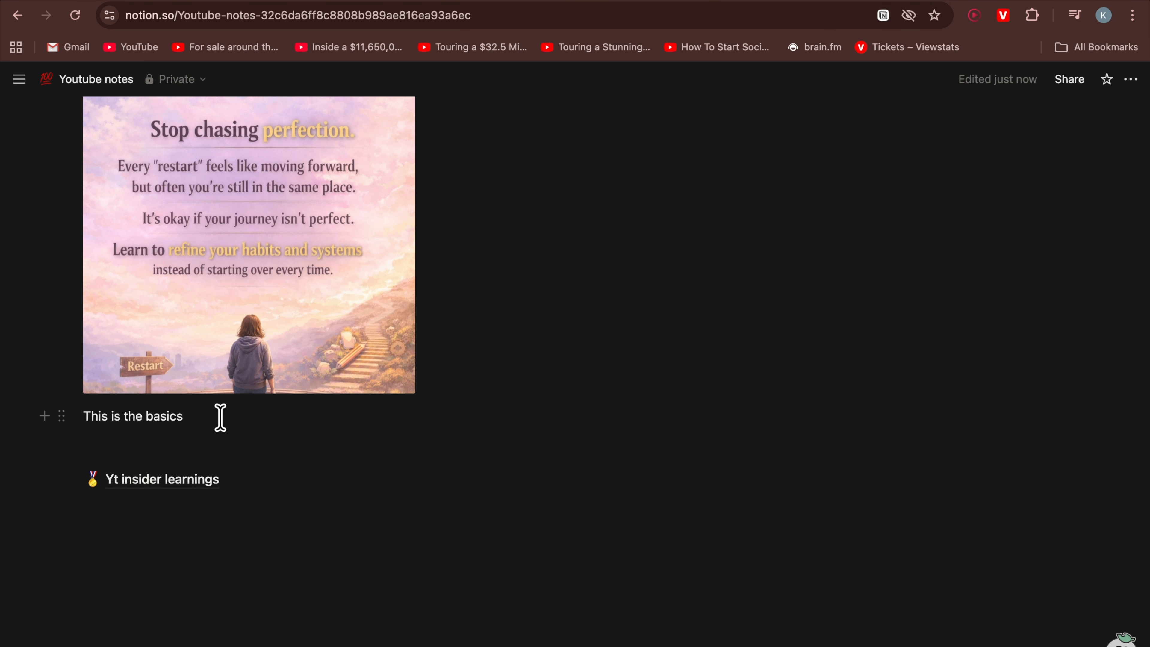
left_click(219, 419, "shift")
scroll(220, 419, "up", 20)
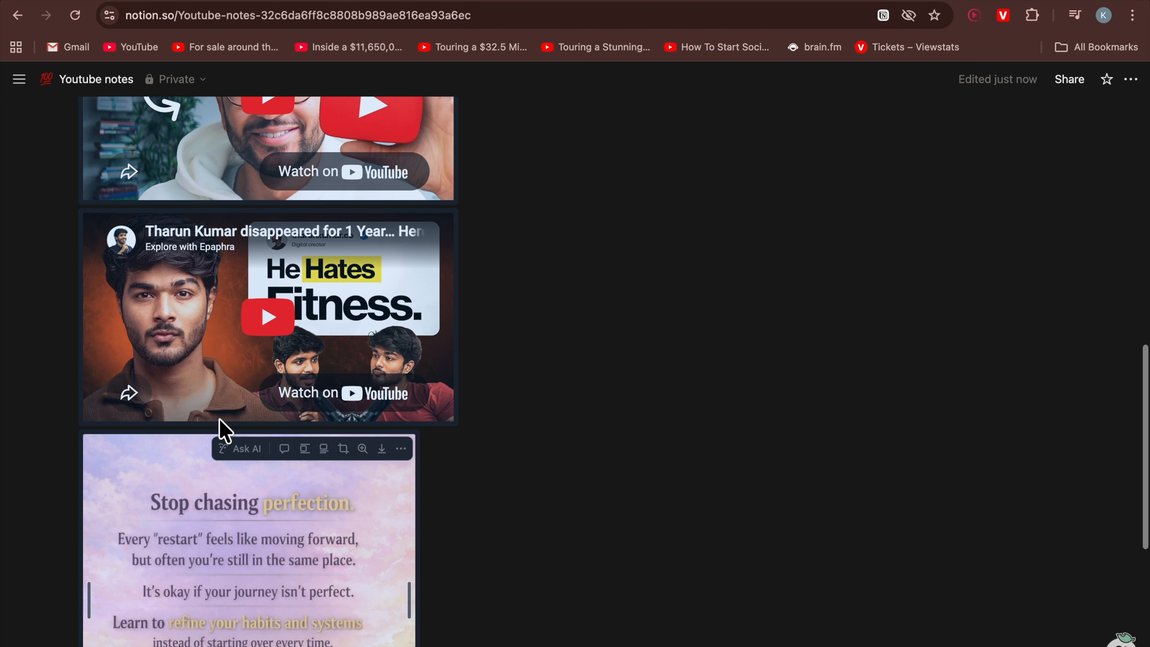
scroll(220, 419, "up", 2)
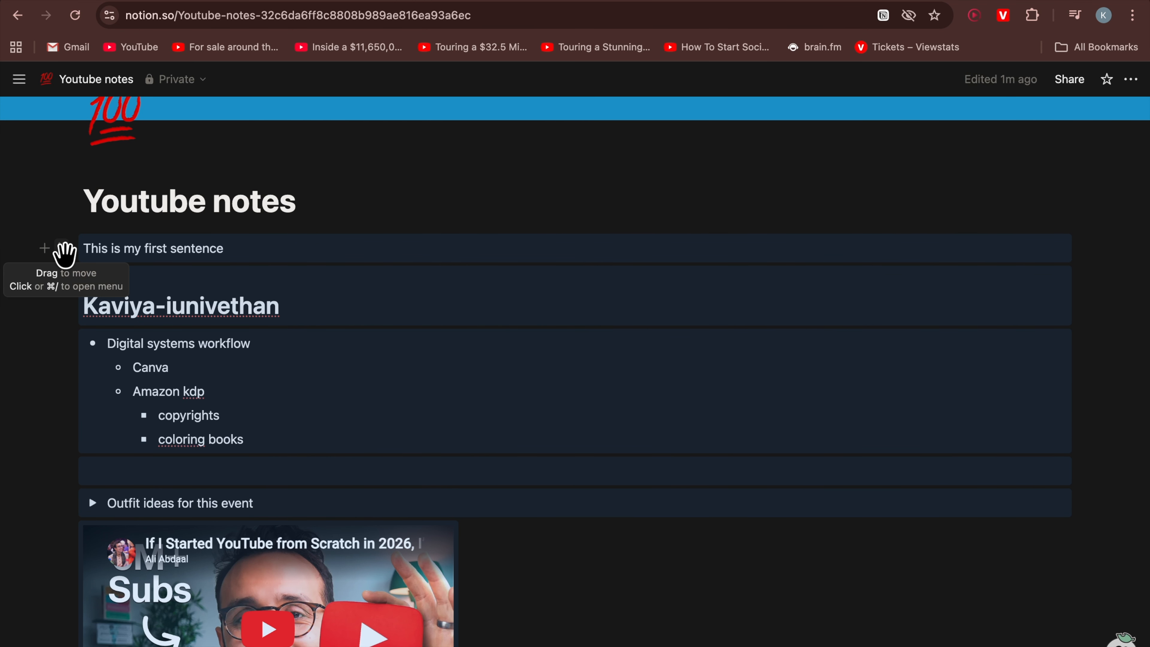
left_click(63, 250)
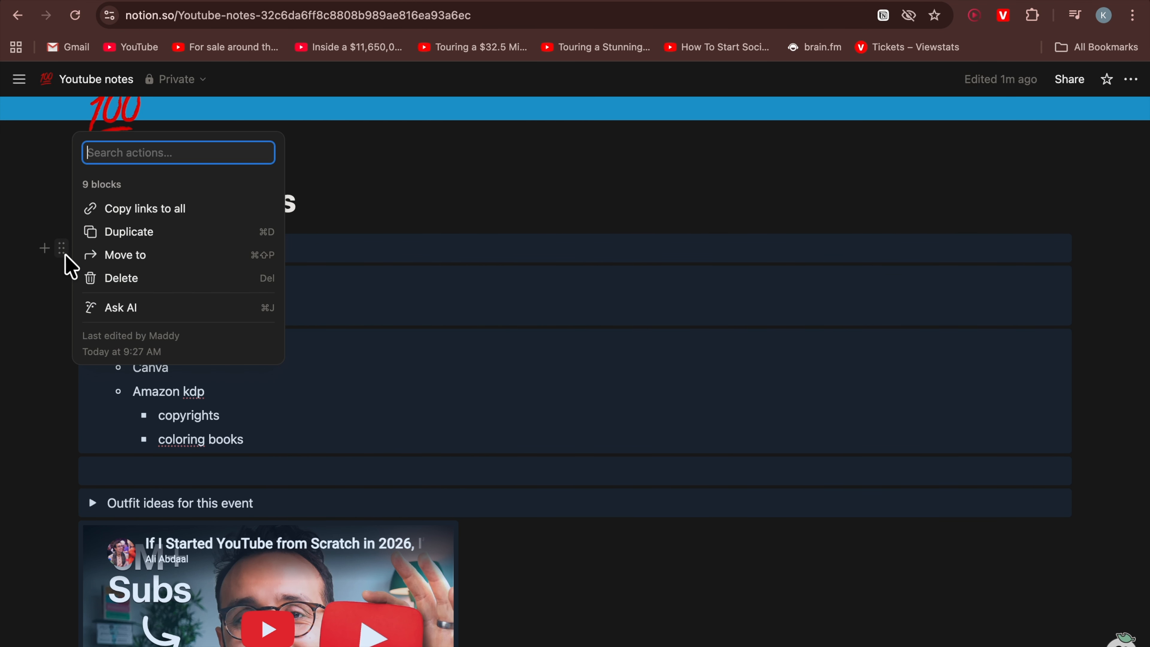
left_click(187, 260)
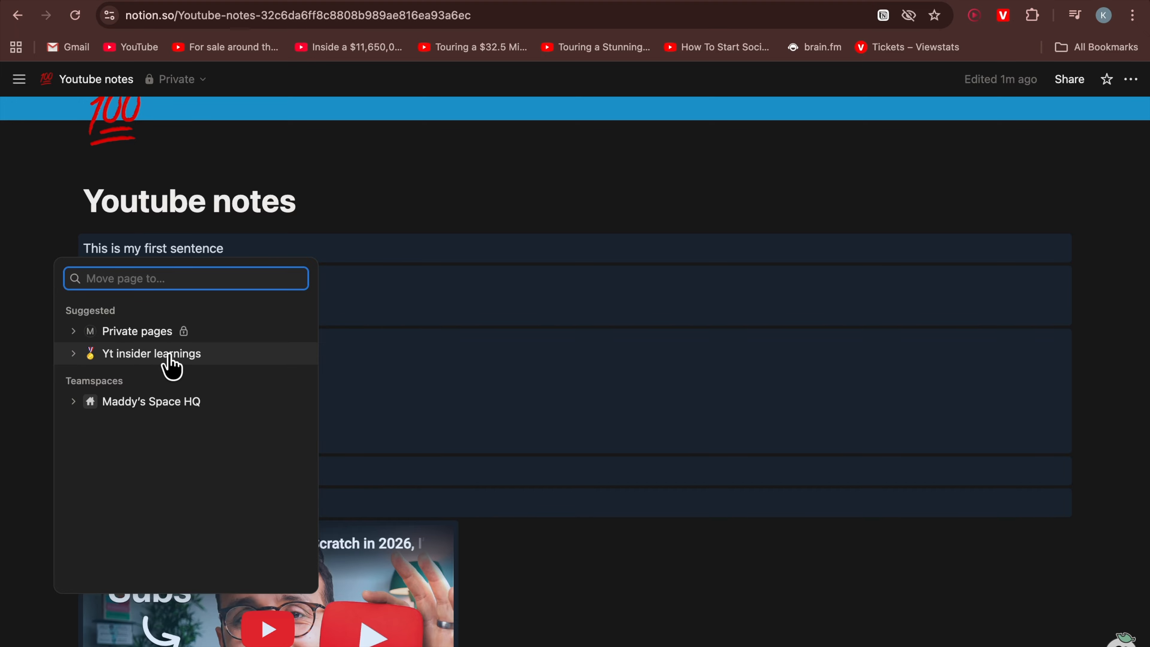
left_click(179, 357)
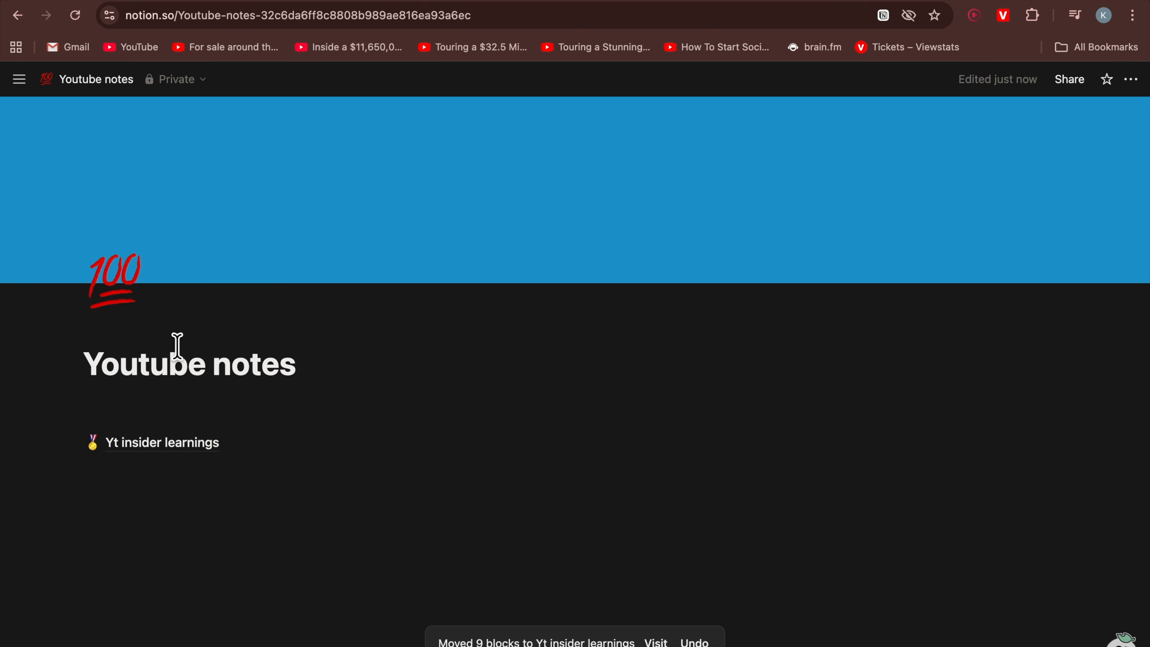
Open 'Yt insider learnings' and scroll through its moved content
mouse_move(5, 142)
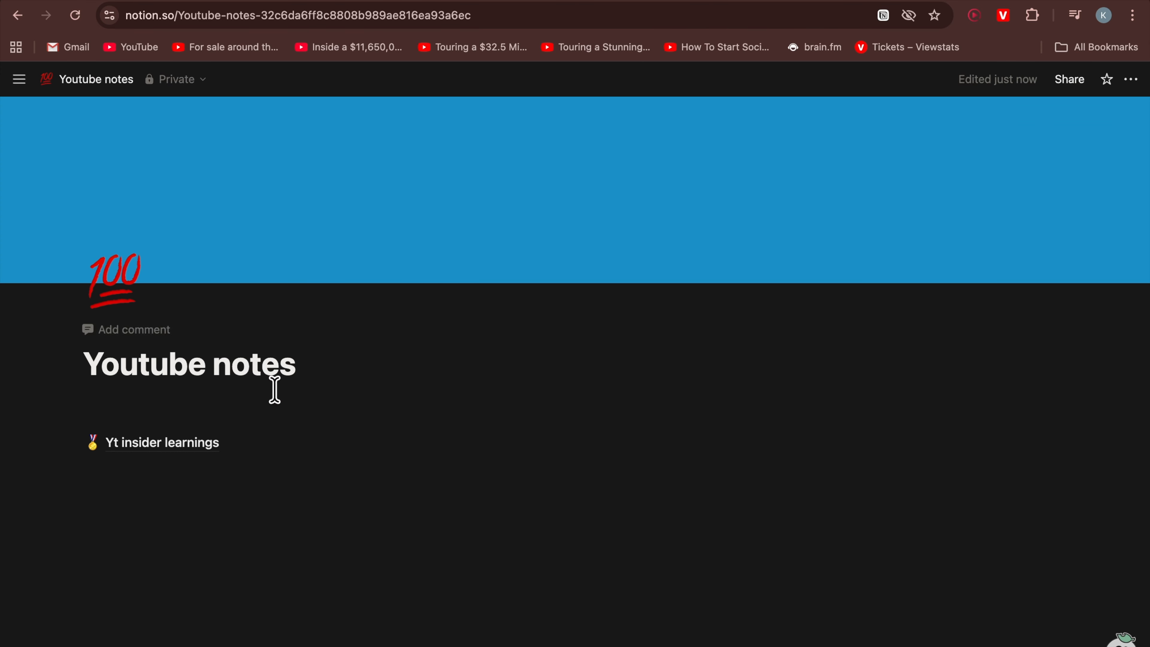
left_click(247, 443)
scroll(240, 432, "down", 8)
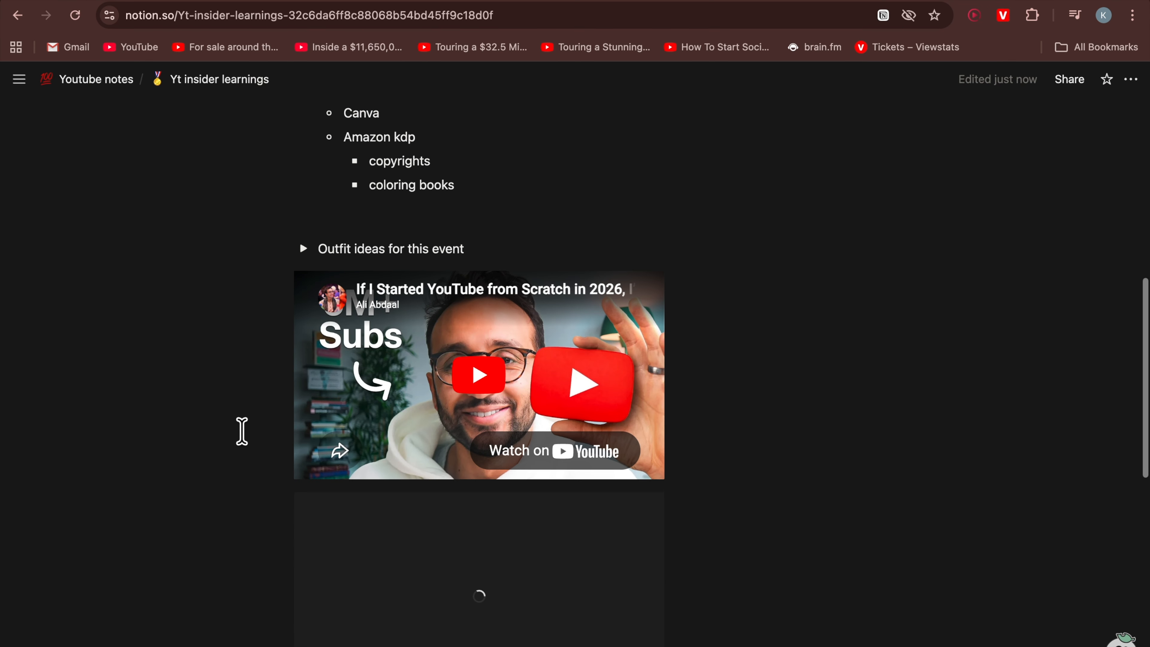
scroll(242, 431, "down", 10)
scroll(242, 431, "up", 15)
scroll(242, 431, "up", 3)
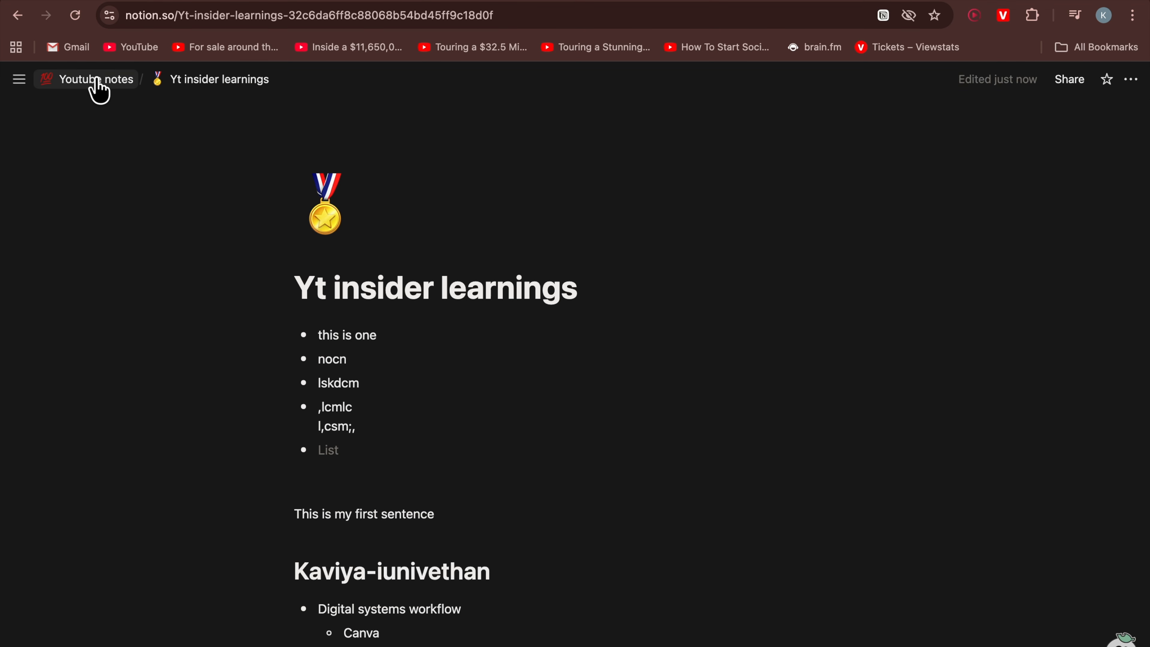
Return to Youtube notes and add a new sub-page titled 'Yt learnings part 2' below the existing one
left_click(99, 89)
left_click(261, 442)
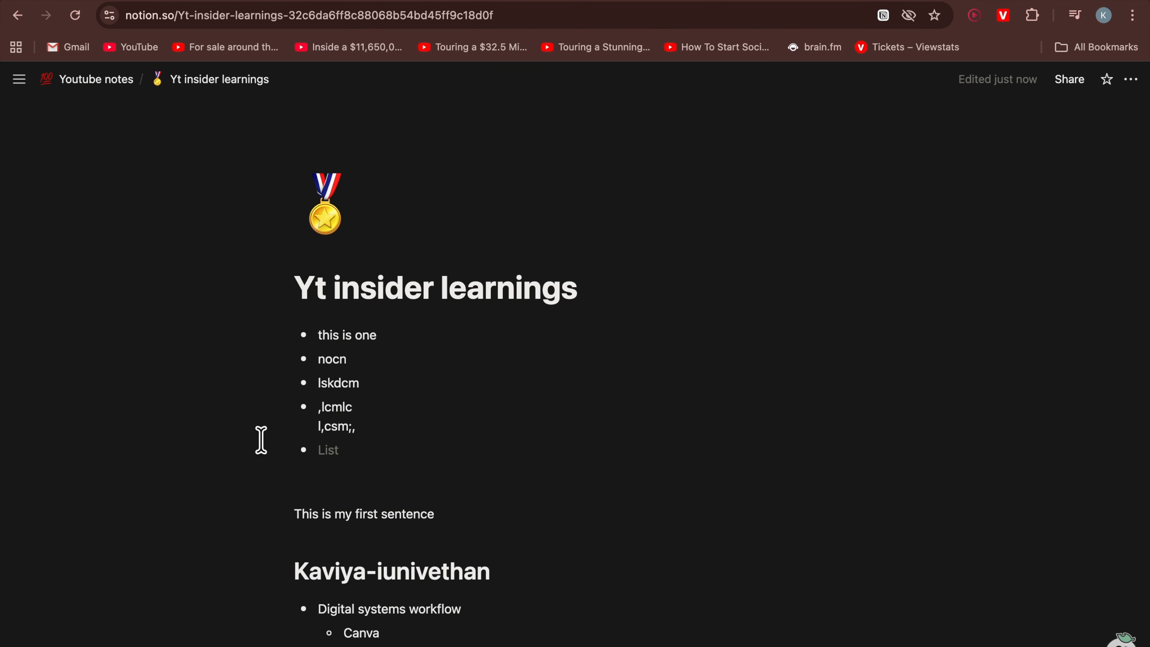
left_click(99, 88)
left_click(381, 434)
type("/pa")
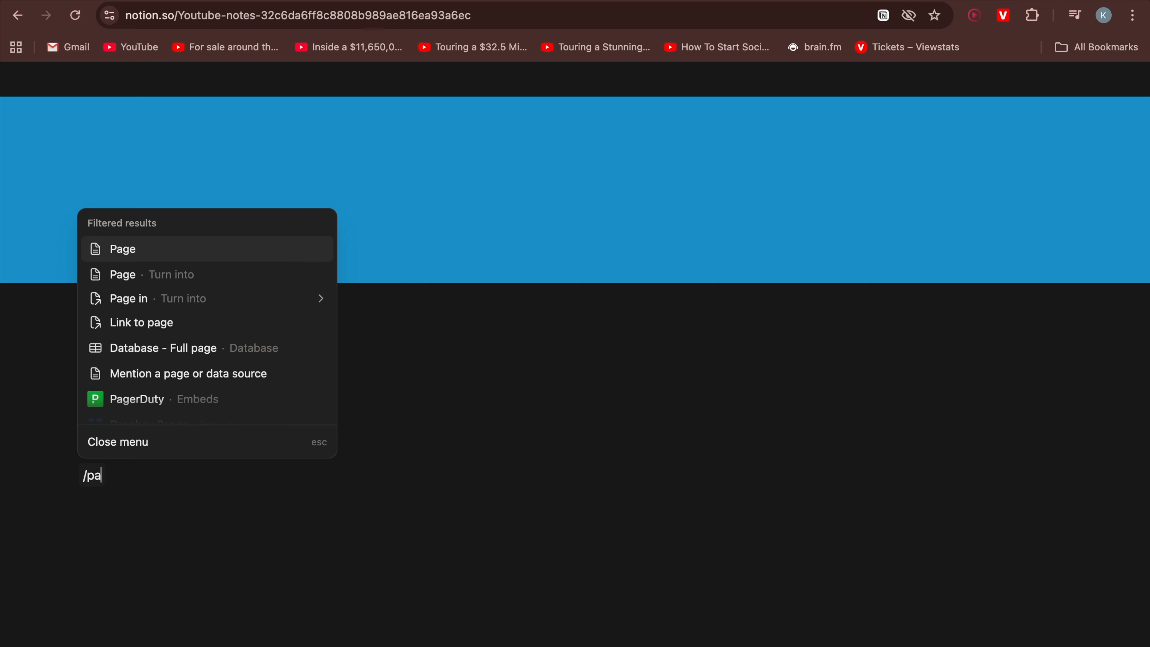
left_click(129, 247)
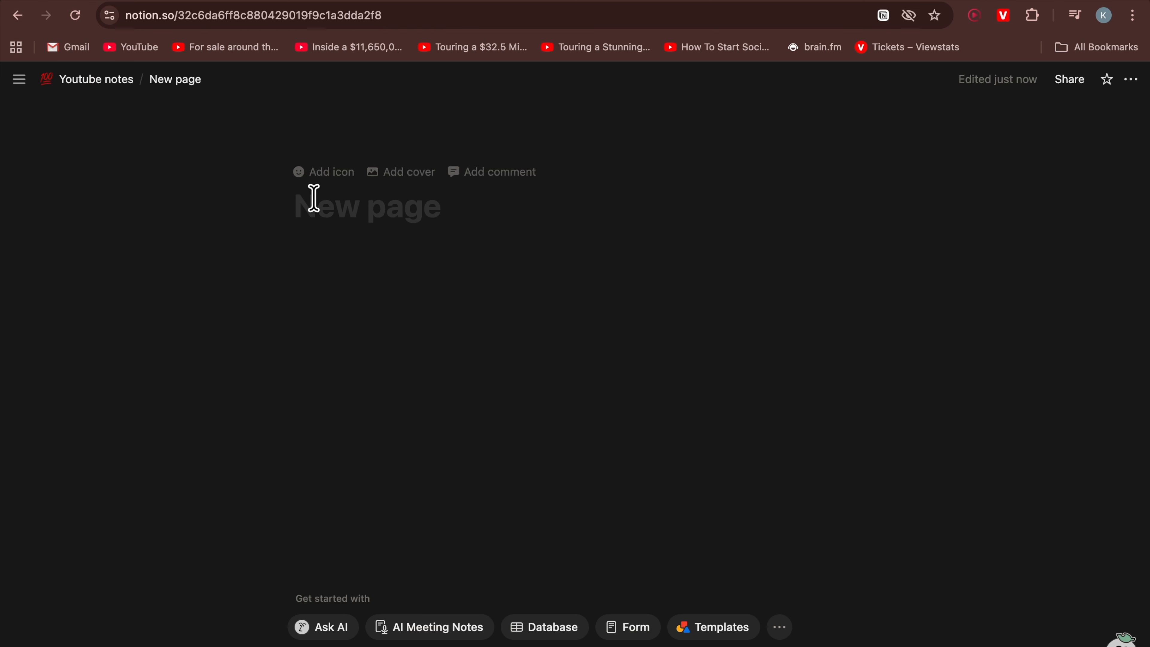
type("Yt lean")
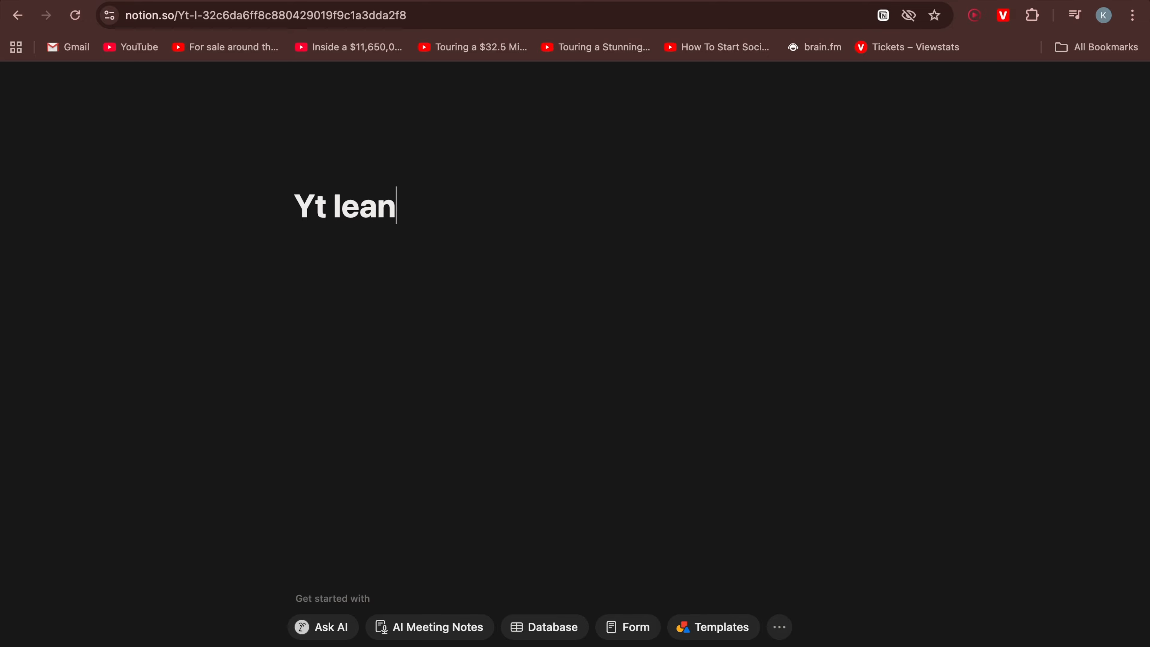
key("BackSpace")
type("rnings ")
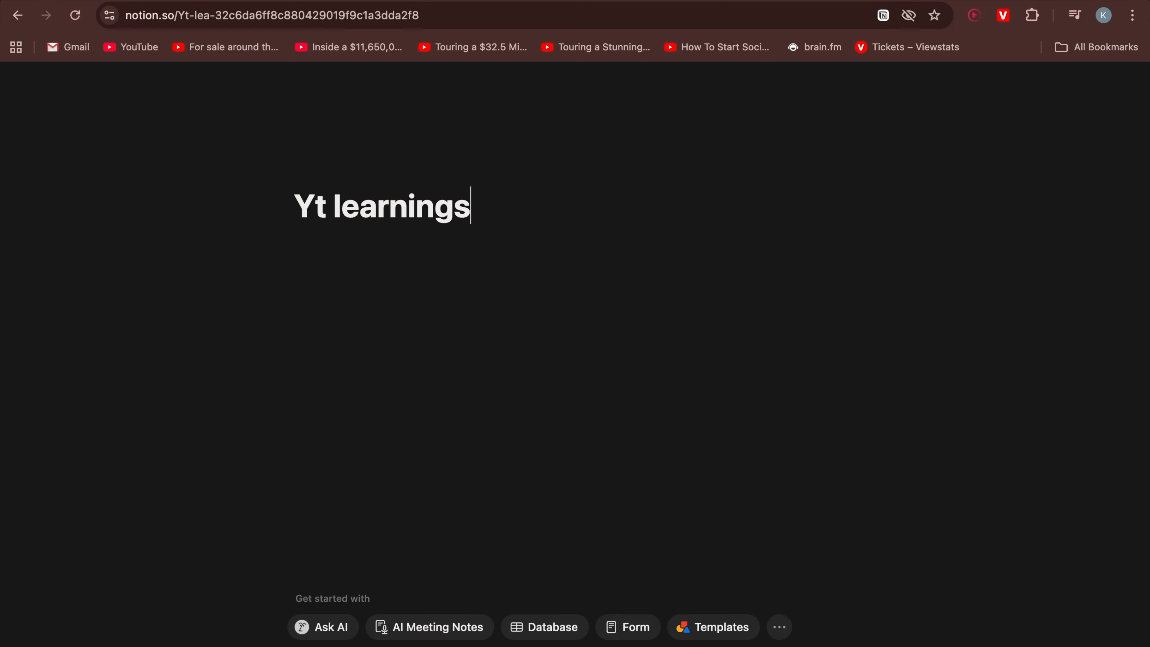
type("part ")
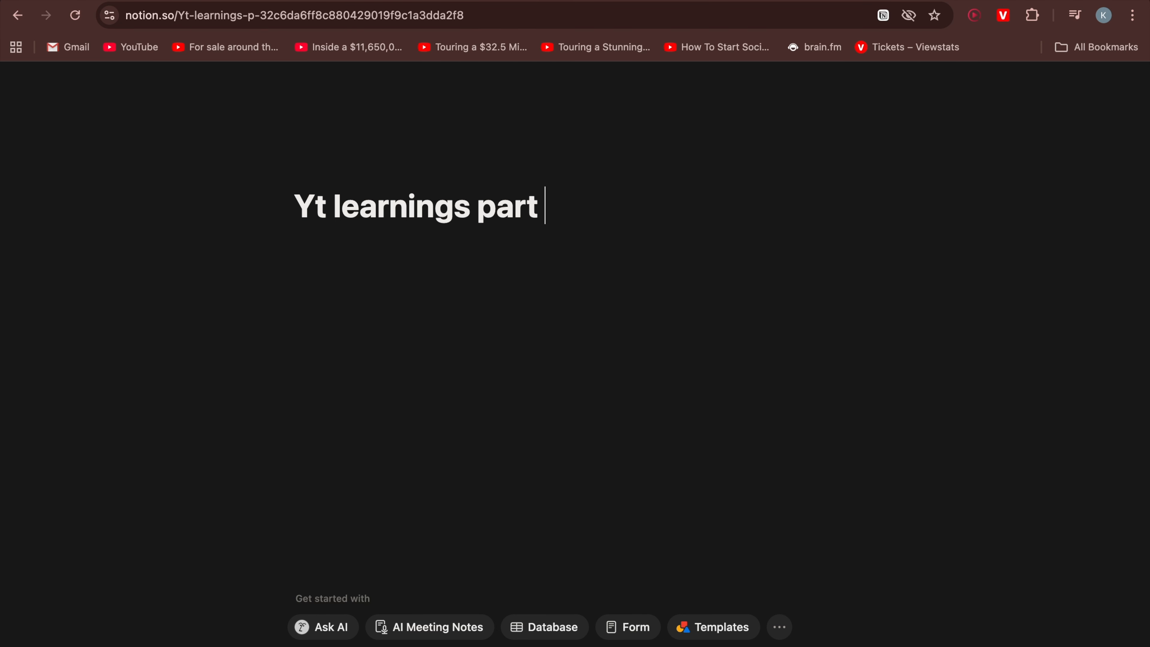
type("2")
Add an icon to 'Yt learnings part 2' and go back to the parent page
left_click(301, 177)
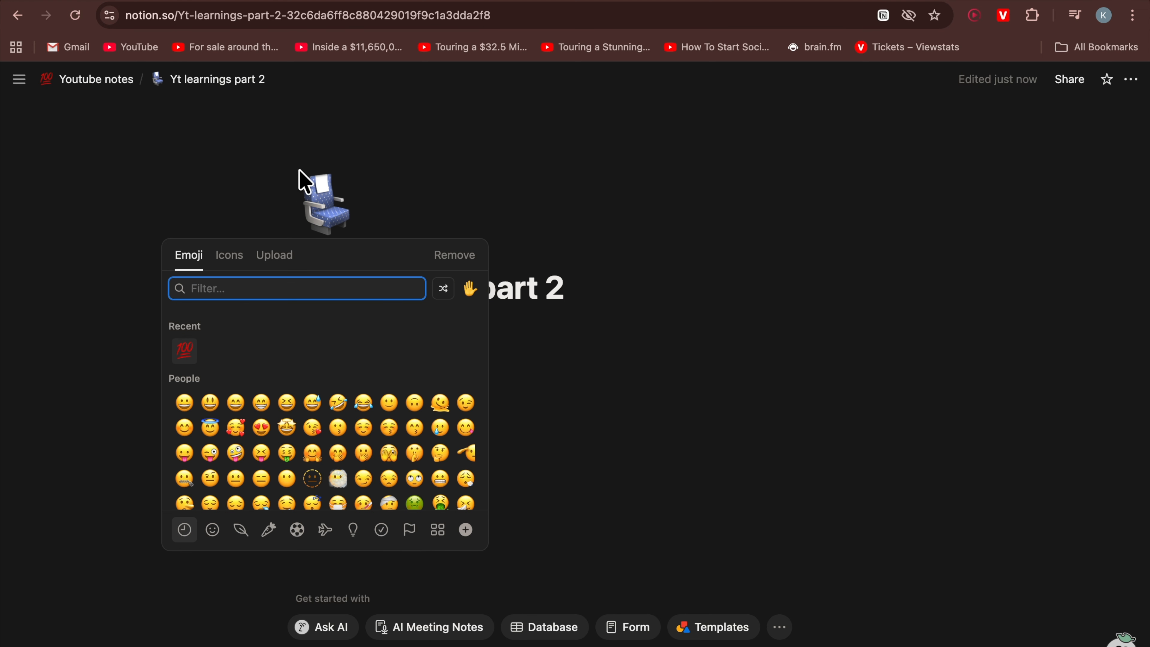
left_click(375, 186)
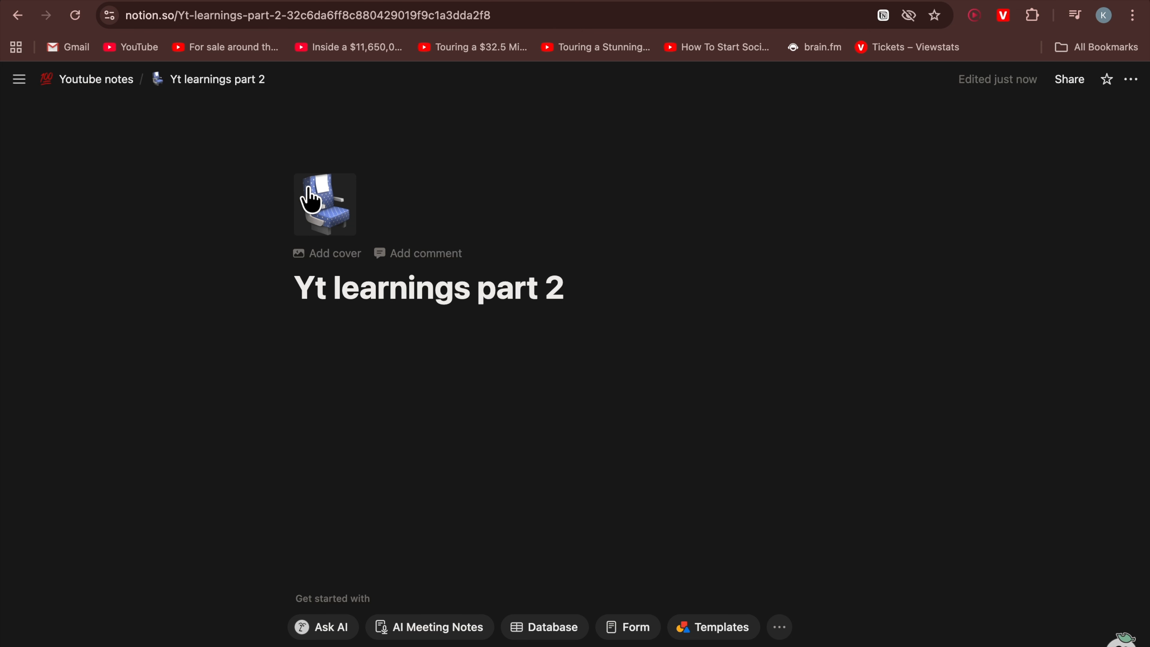
left_click(86, 80)
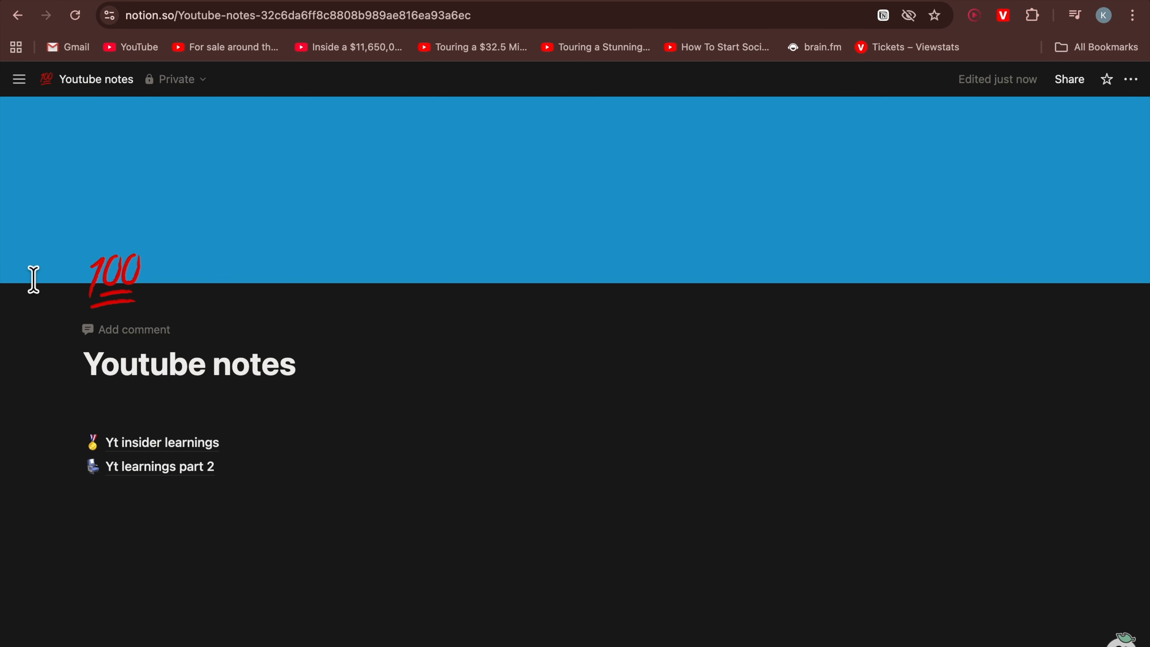
Browse between the two sub-pages from Youtube notes to compare their contents
mouse_move(4, 172)
mouse_move(183, 472)
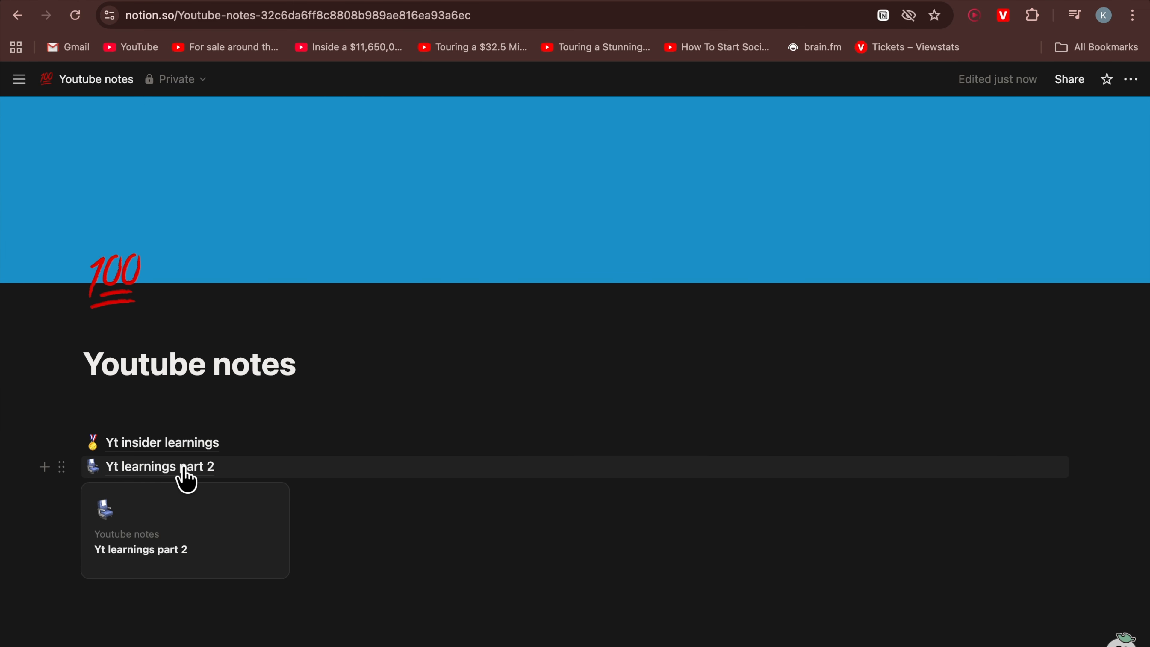
left_click(199, 443)
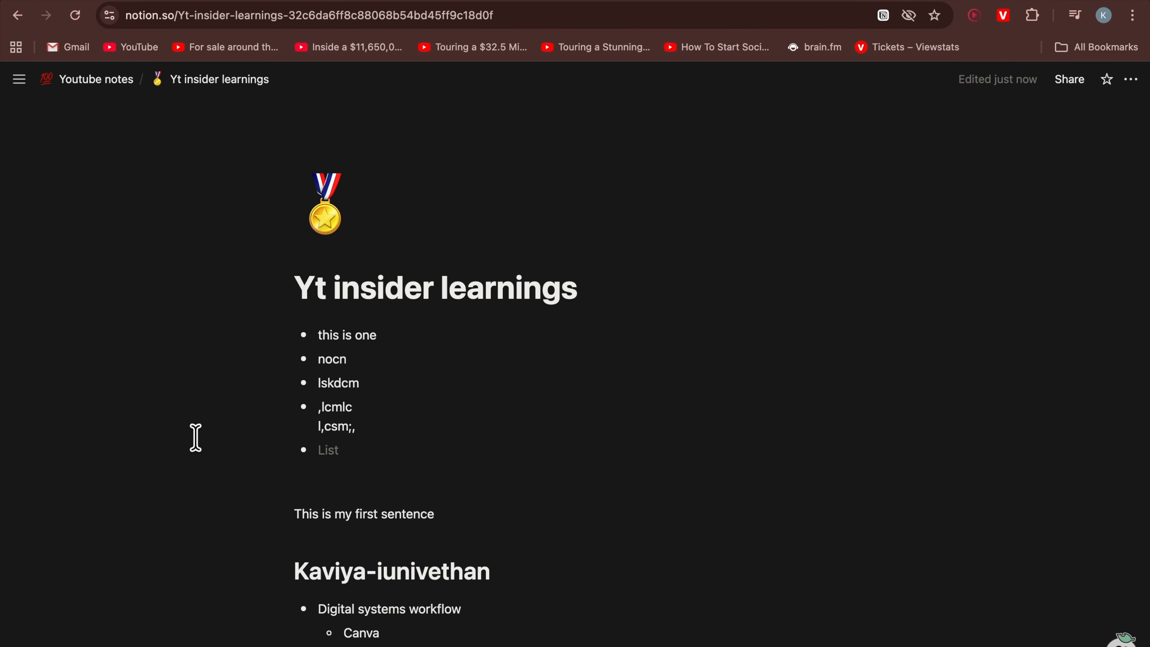
scroll(462, 354, "down", 15)
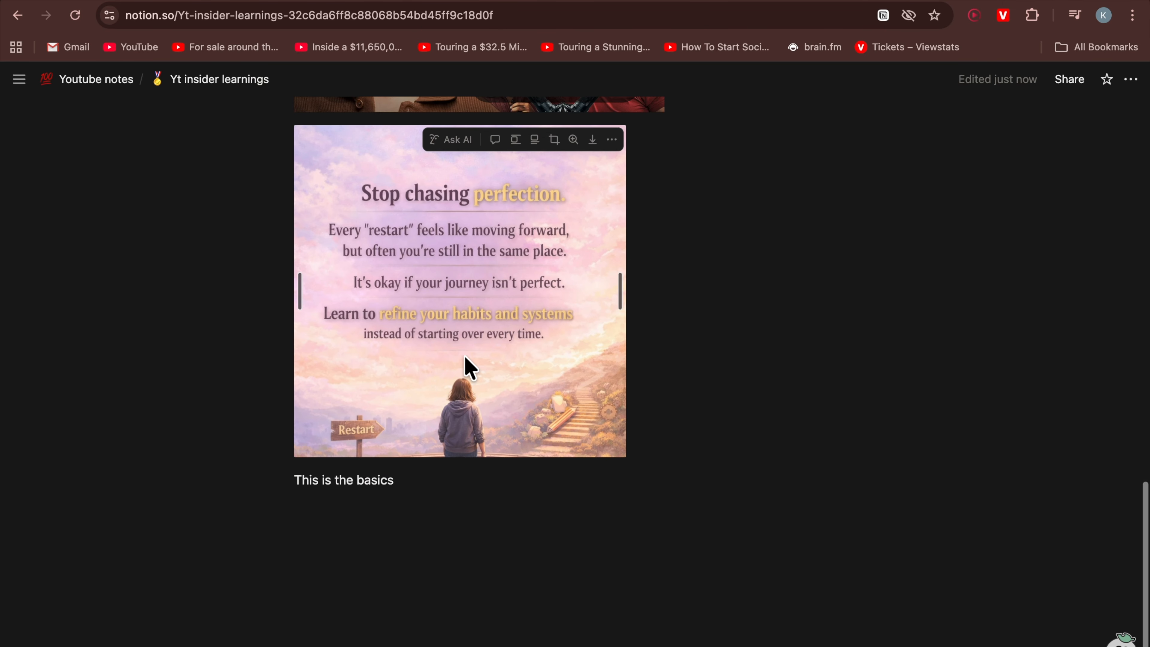
scroll(467, 366, "up", 15)
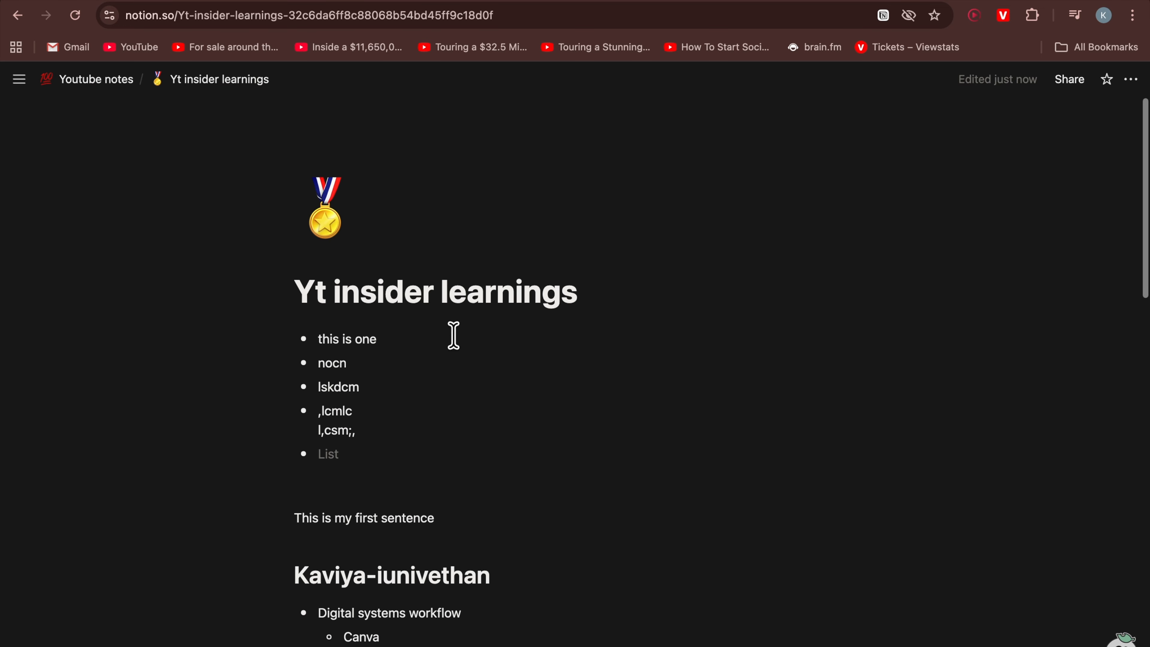
left_click(84, 81)
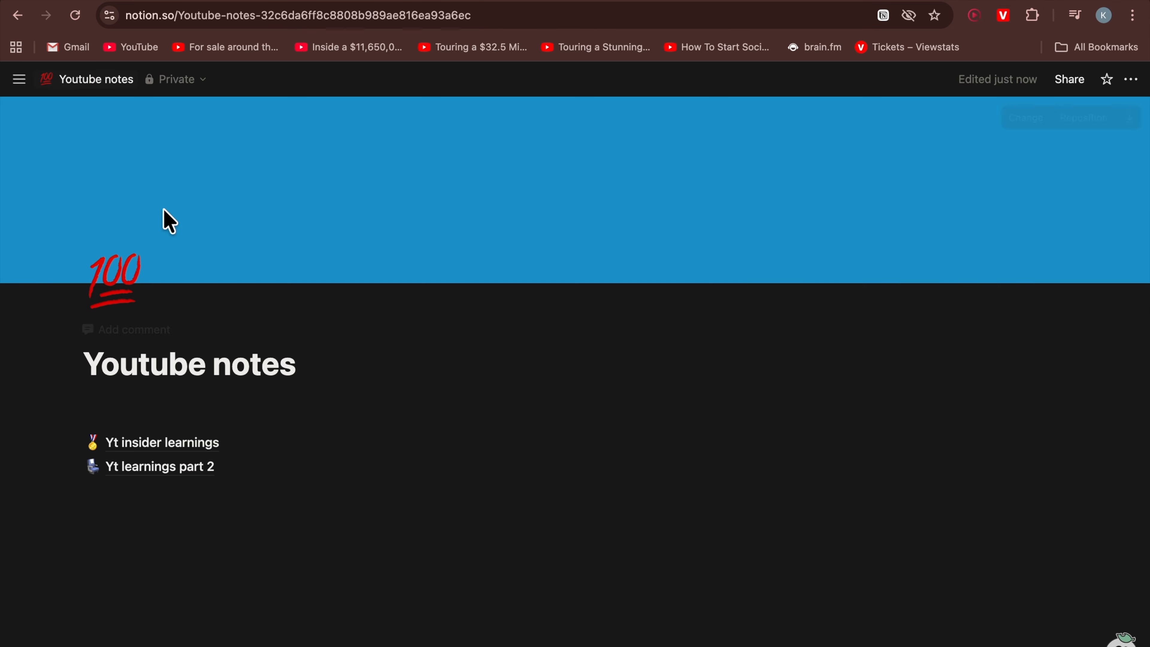
left_click(162, 471)
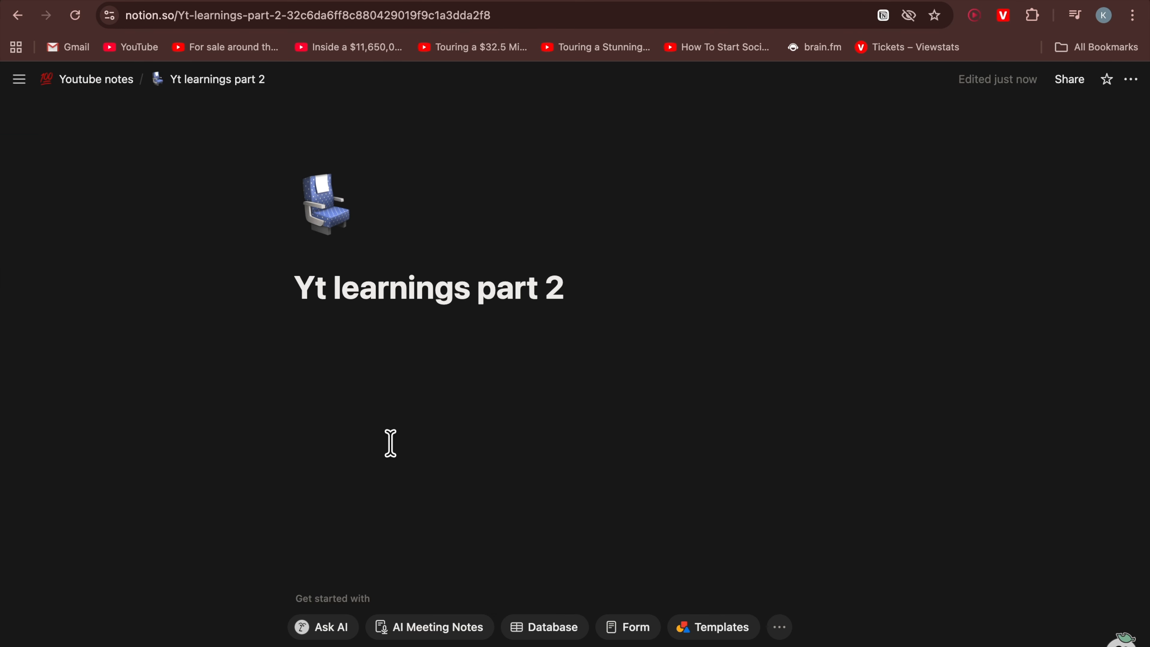
Add the placeholder lines 'fv', 'vsdc' and 'fvvf' to the 'Yt learnings part 2' page
key("Return")
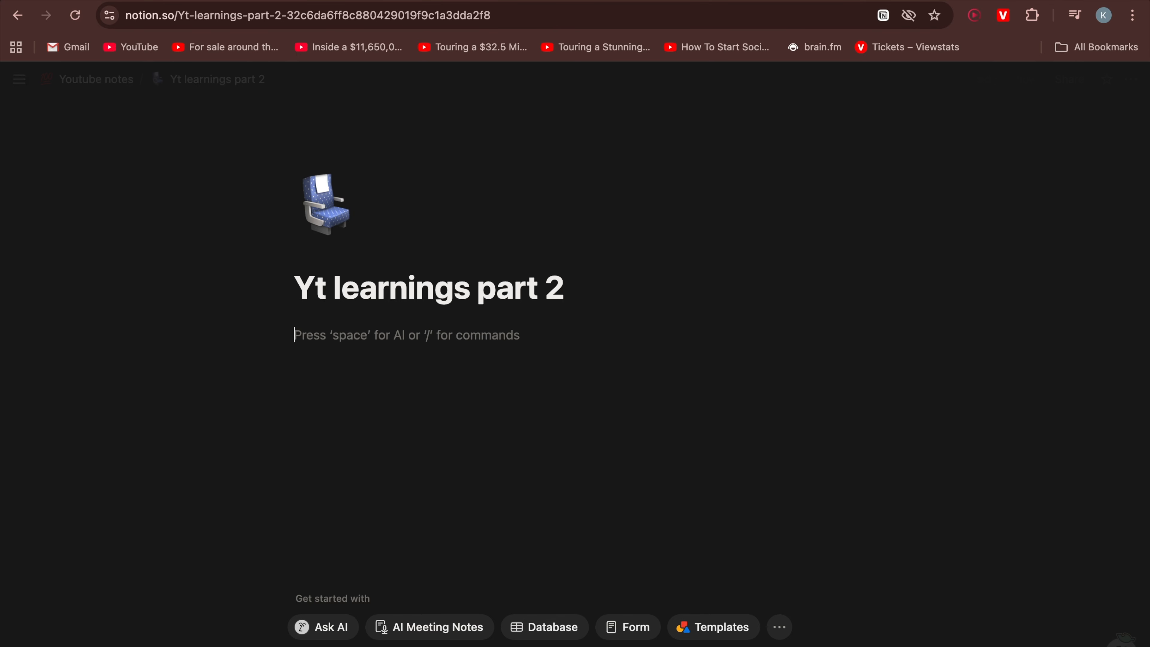
type("fv vsdc")
key("Return")
type("fvvf")
key("Return")
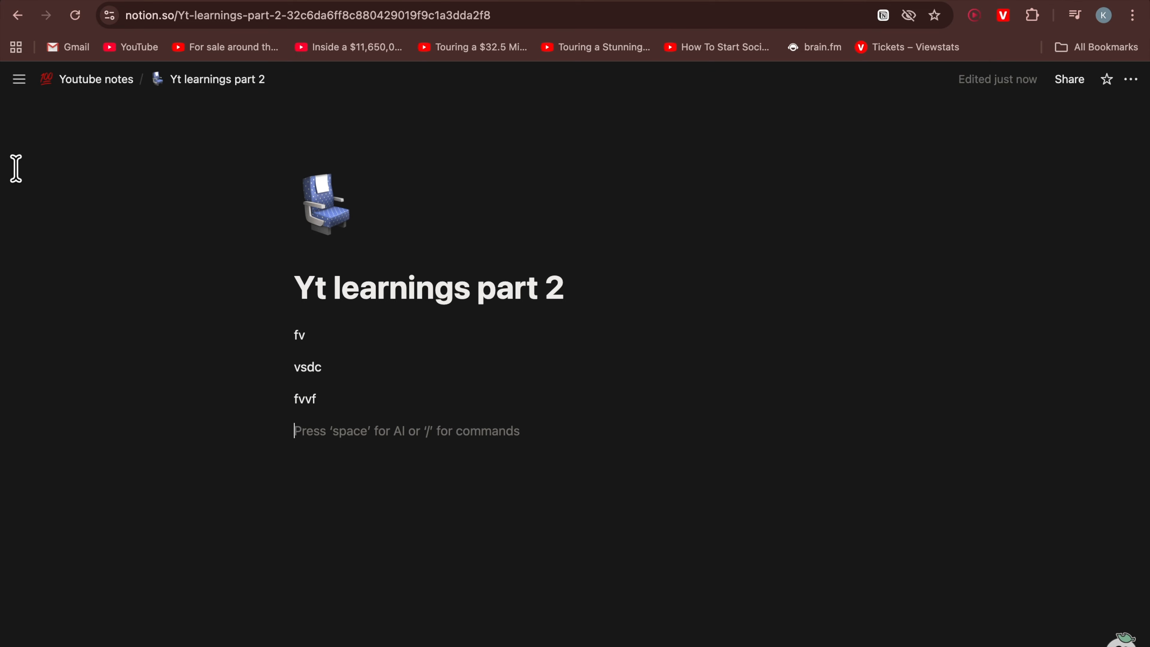
Return to Youtube notes, open the Yt pre-production planner page, and expand and collapse its toggle sections to review them
left_click(80, 81)
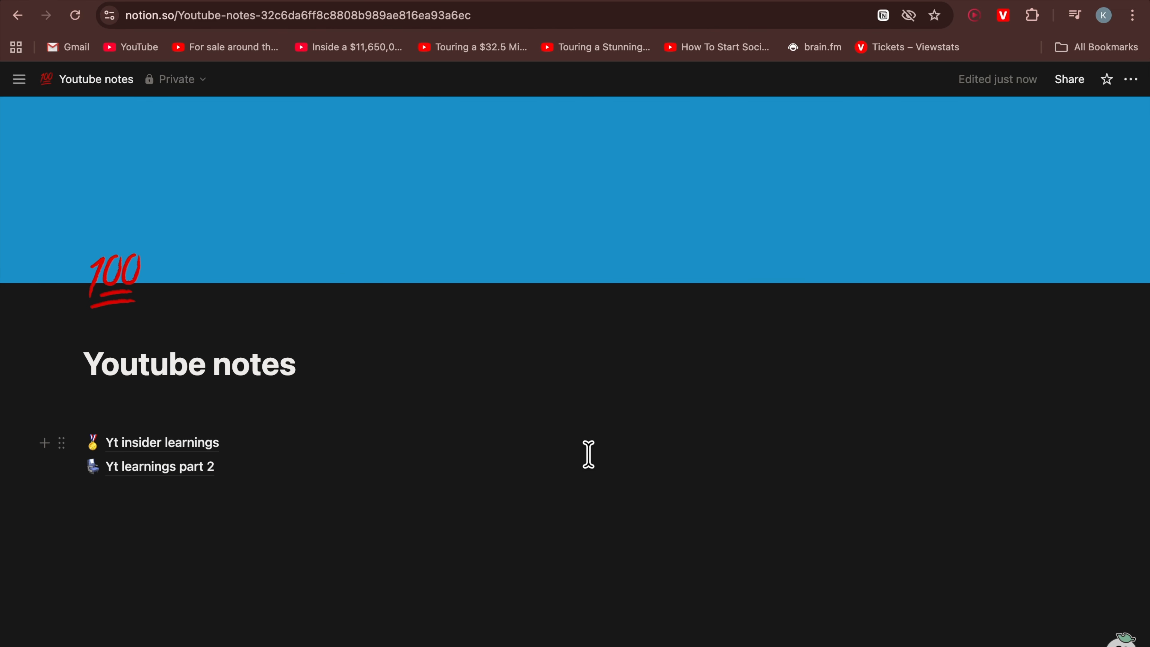
mouse_move(444, 468)
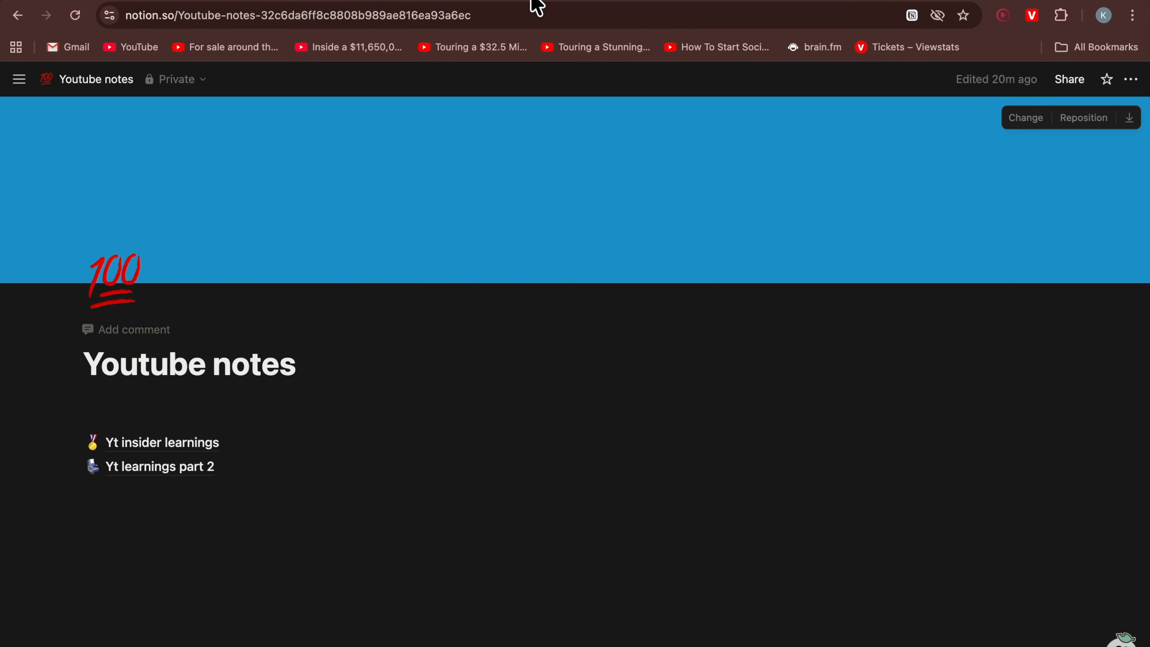
mouse_move(389, 475)
mouse_move(3, 313)
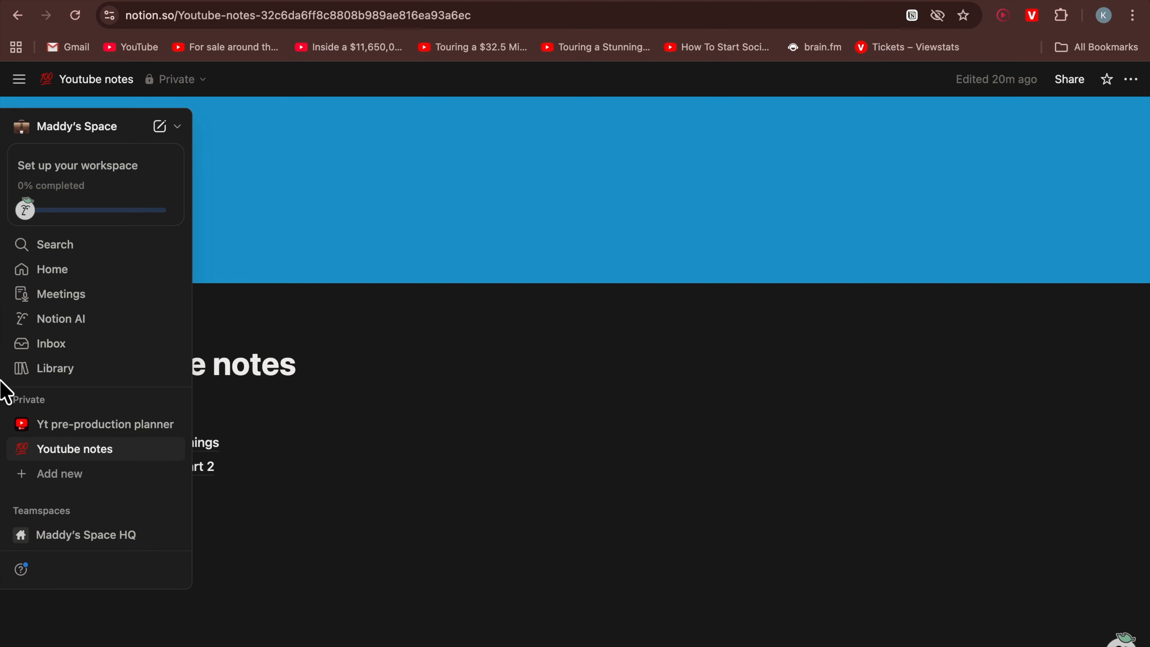
left_click(75, 423)
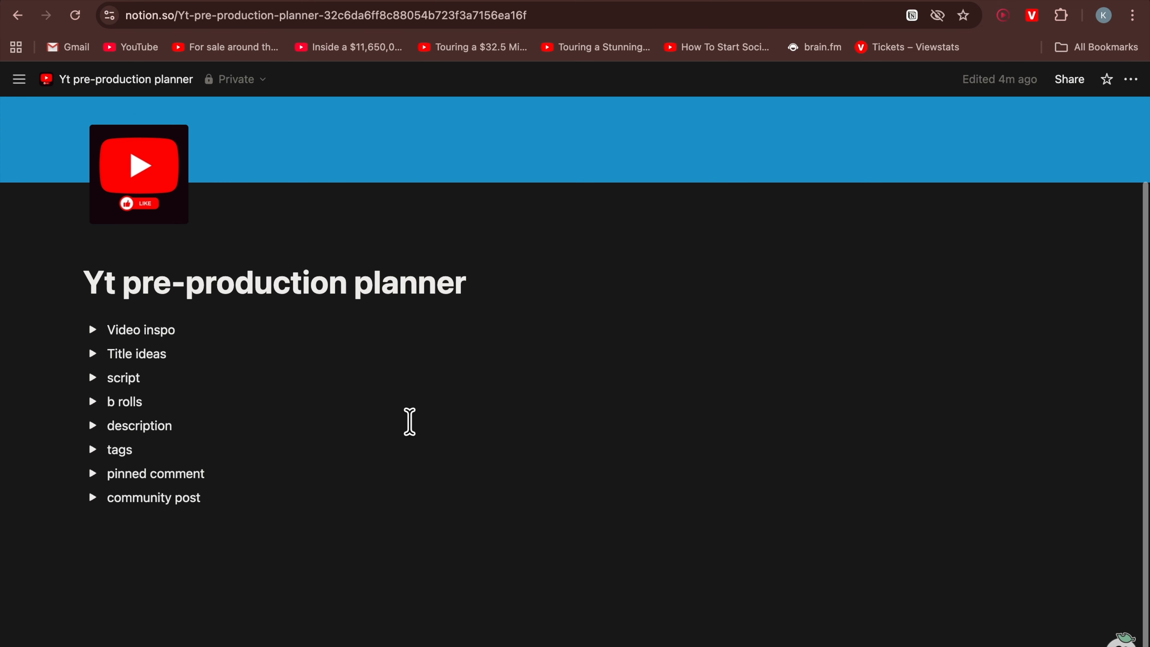
left_click(92, 314)
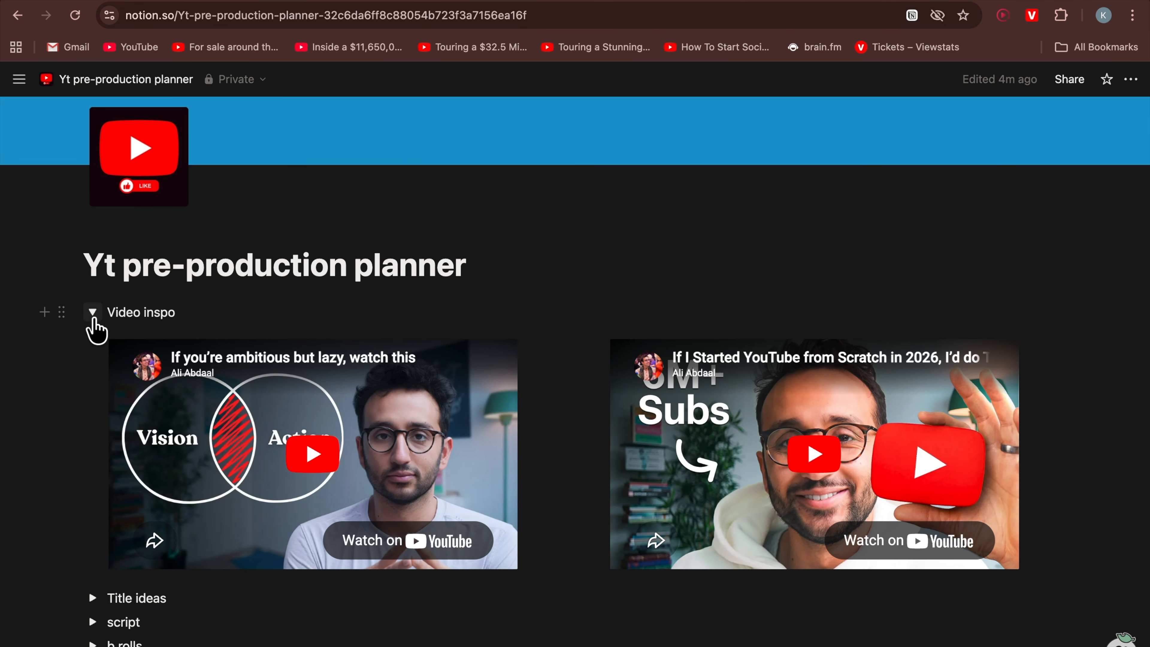
left_click(93, 317)
left_click(92, 340)
left_click(91, 339)
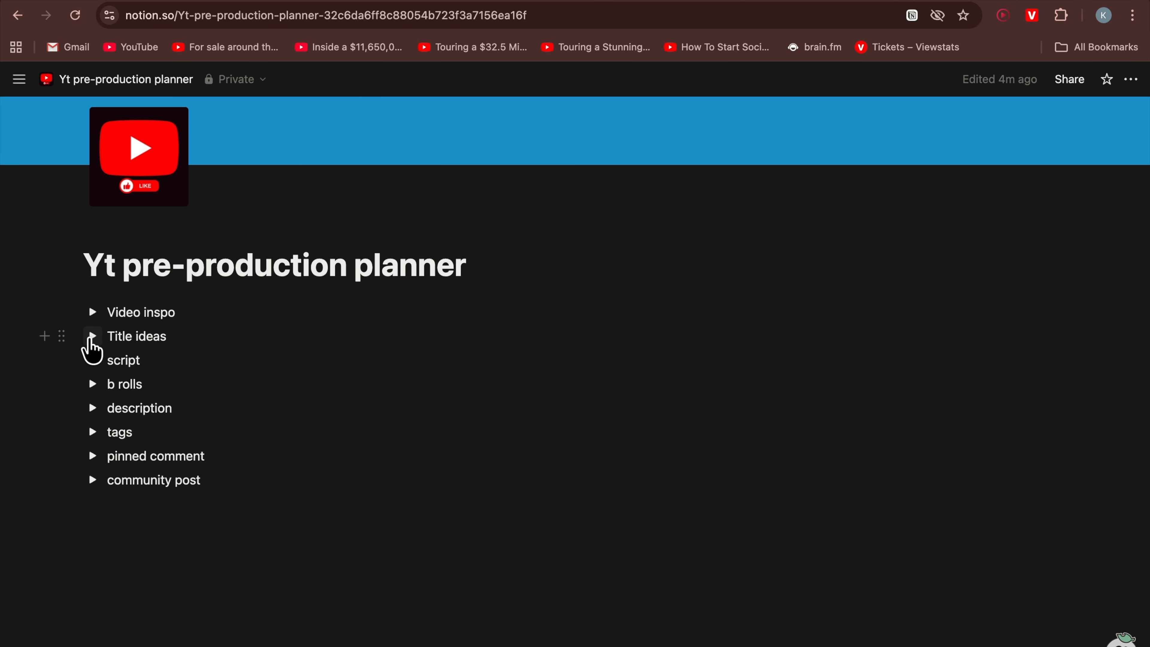
left_click(92, 362)
left_click(92, 361)
left_click(91, 385)
left_click(91, 385)
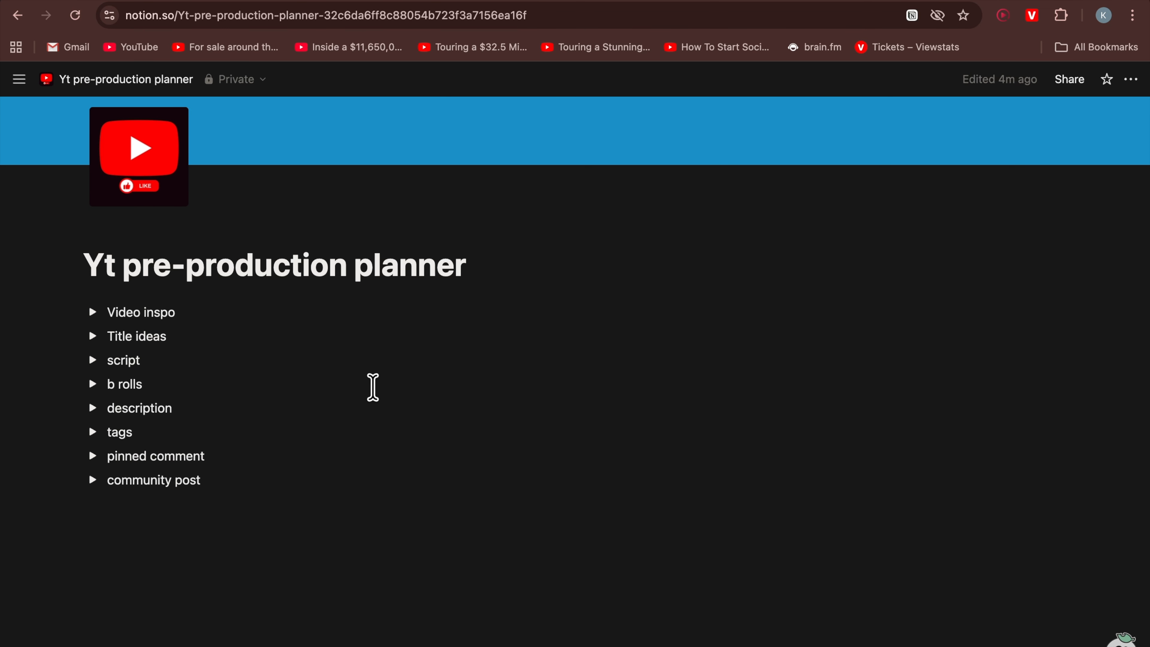
Create a new empty private page and title it 'YT VIDEO PLAN'
mouse_move(2, 188)
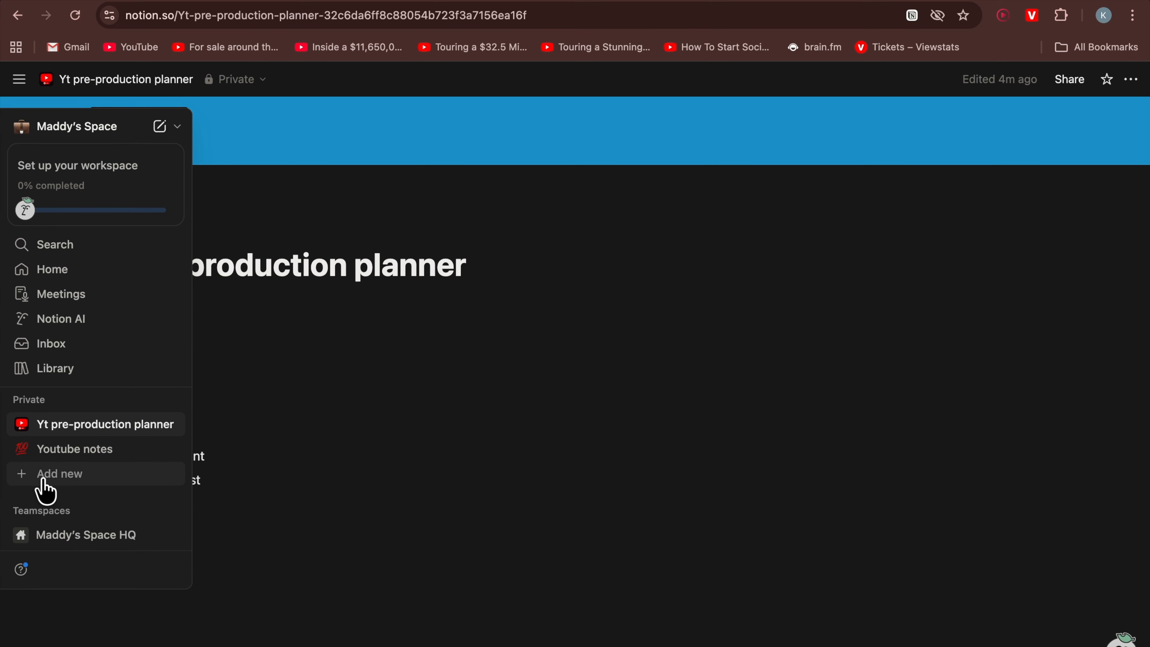
left_click(79, 480)
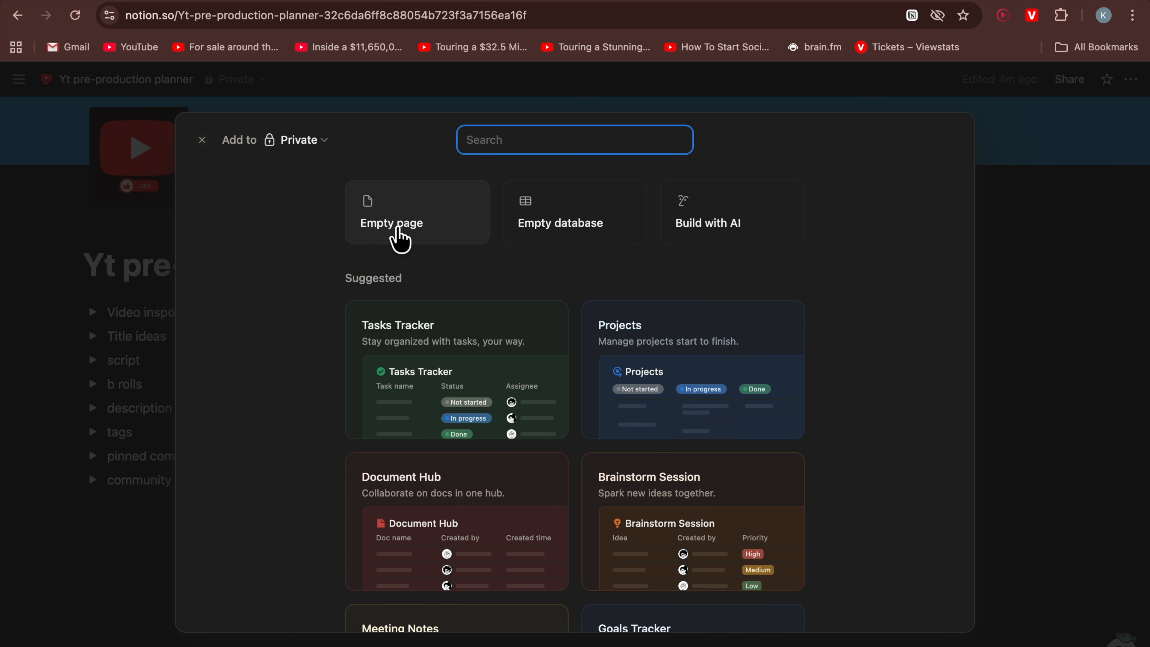
left_click(394, 233)
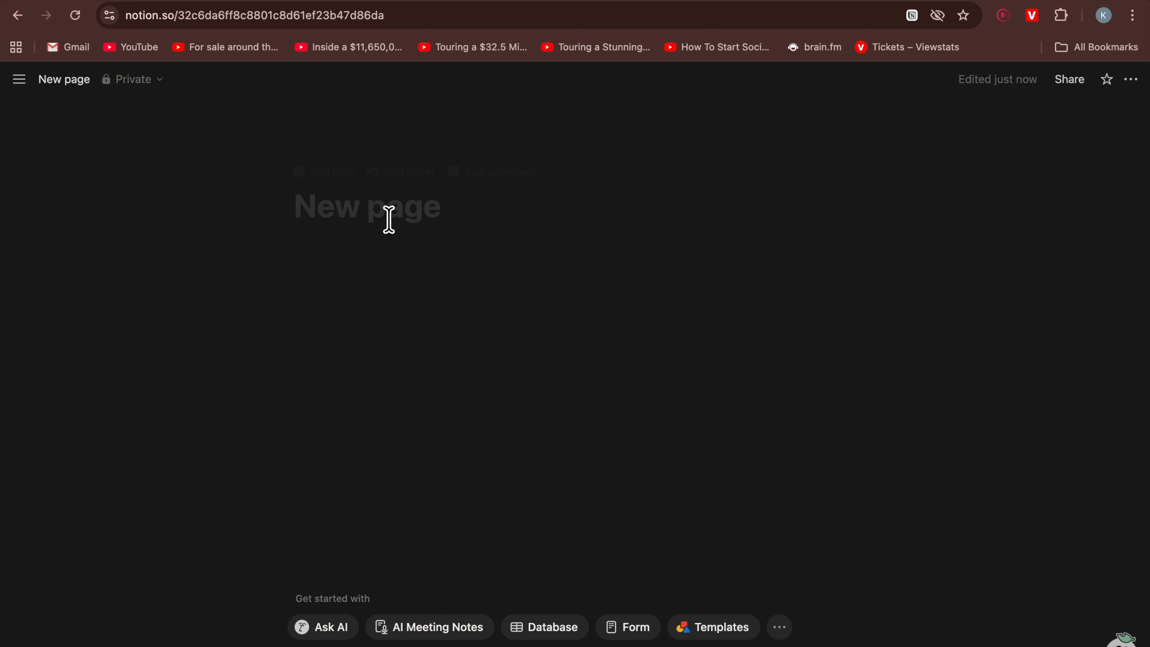
type("YT VI")
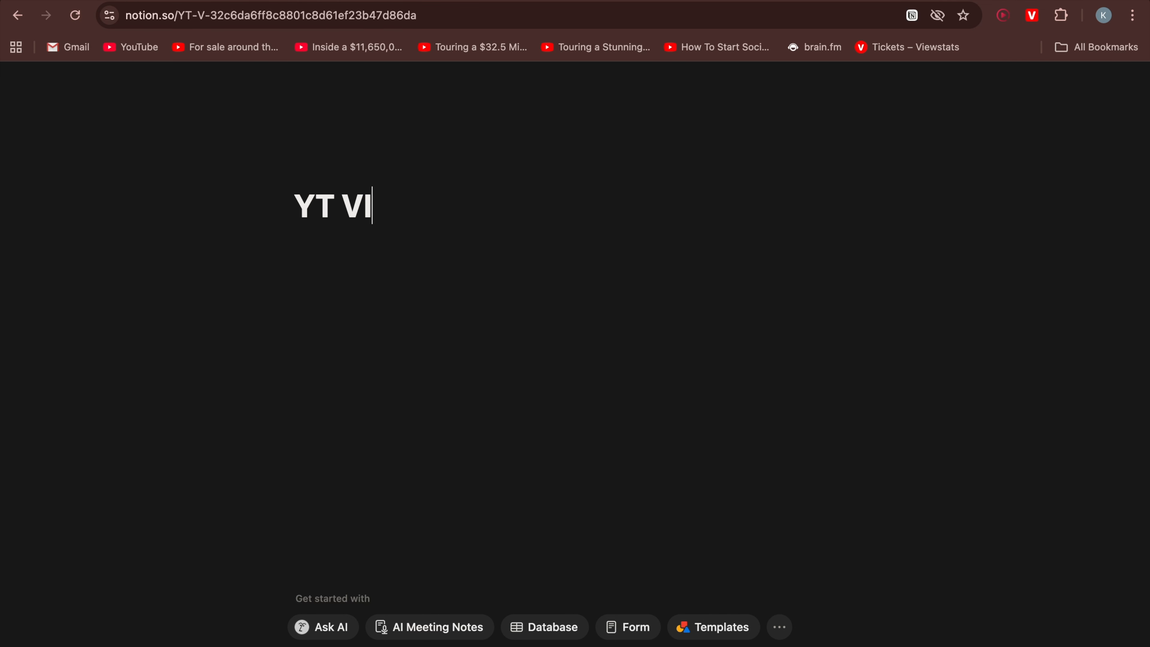
type("DEO PLAN")
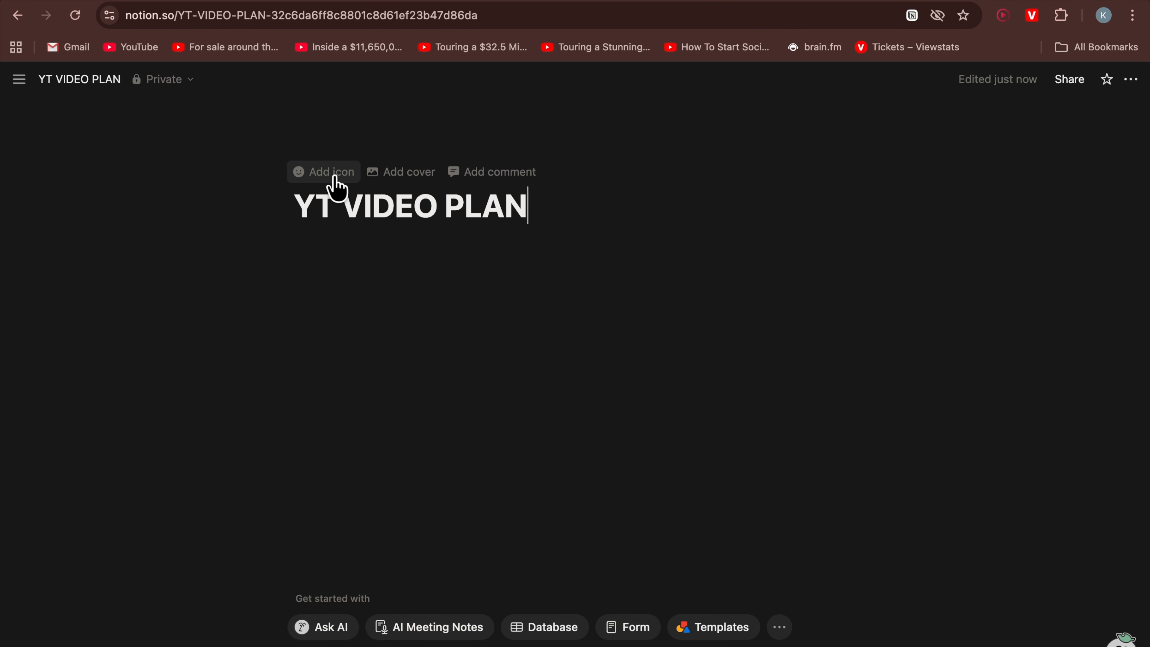
Add an icon to the 'YT VIDEO PLAN' page and open the icon upload option
left_click(302, 180)
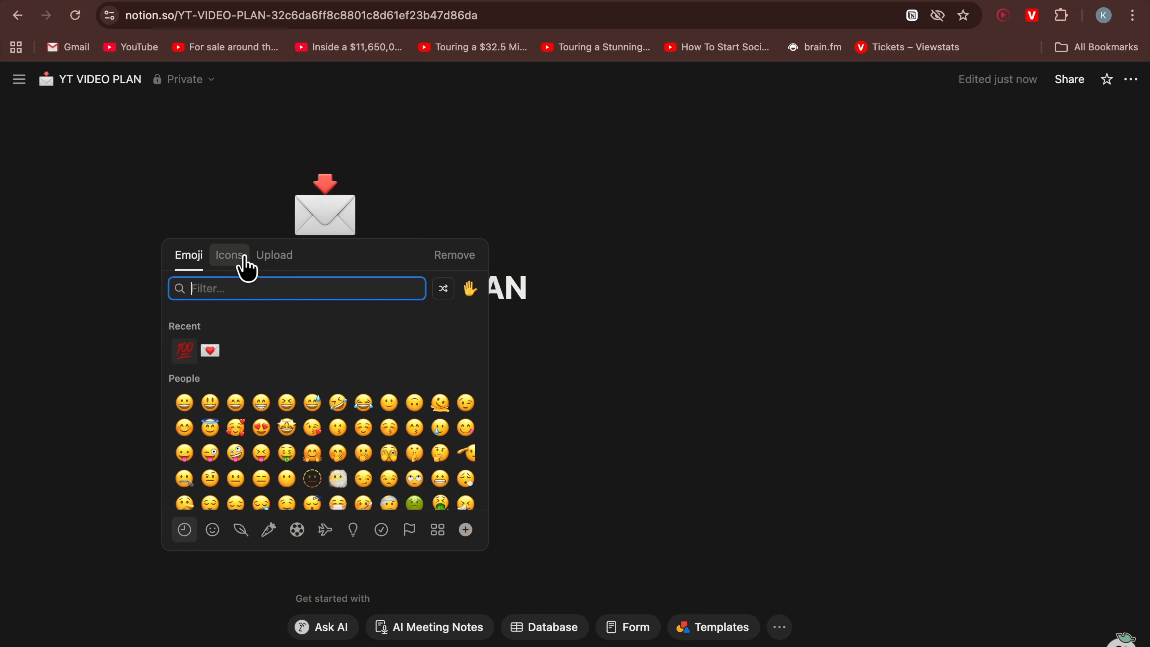
left_click(236, 267)
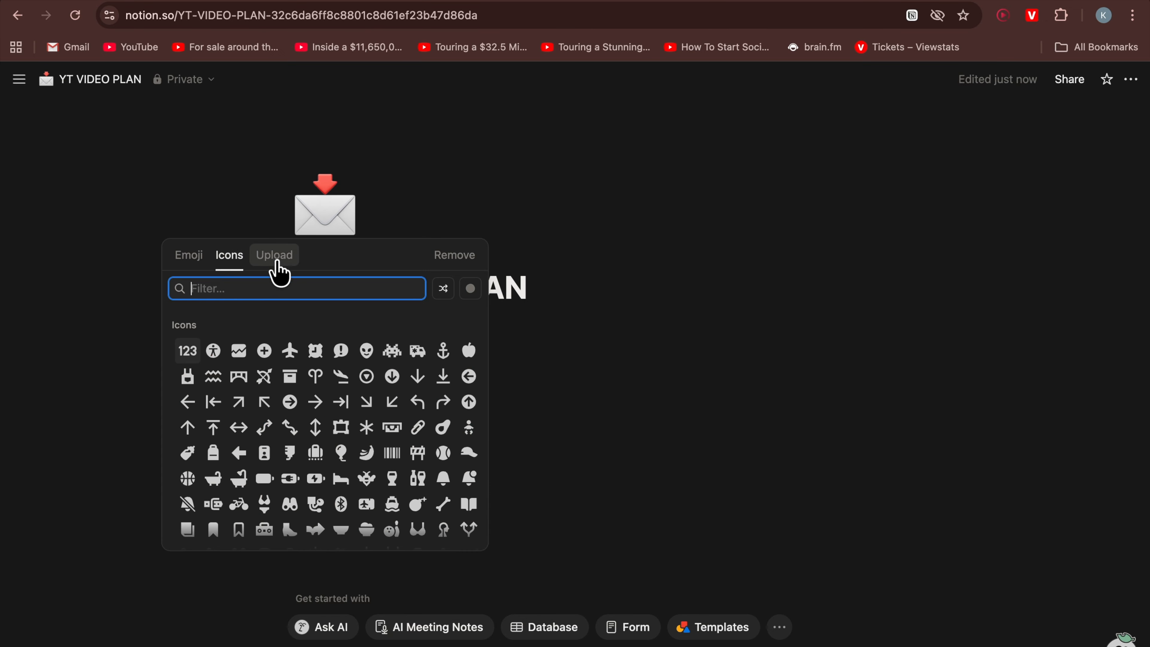
left_click(277, 272)
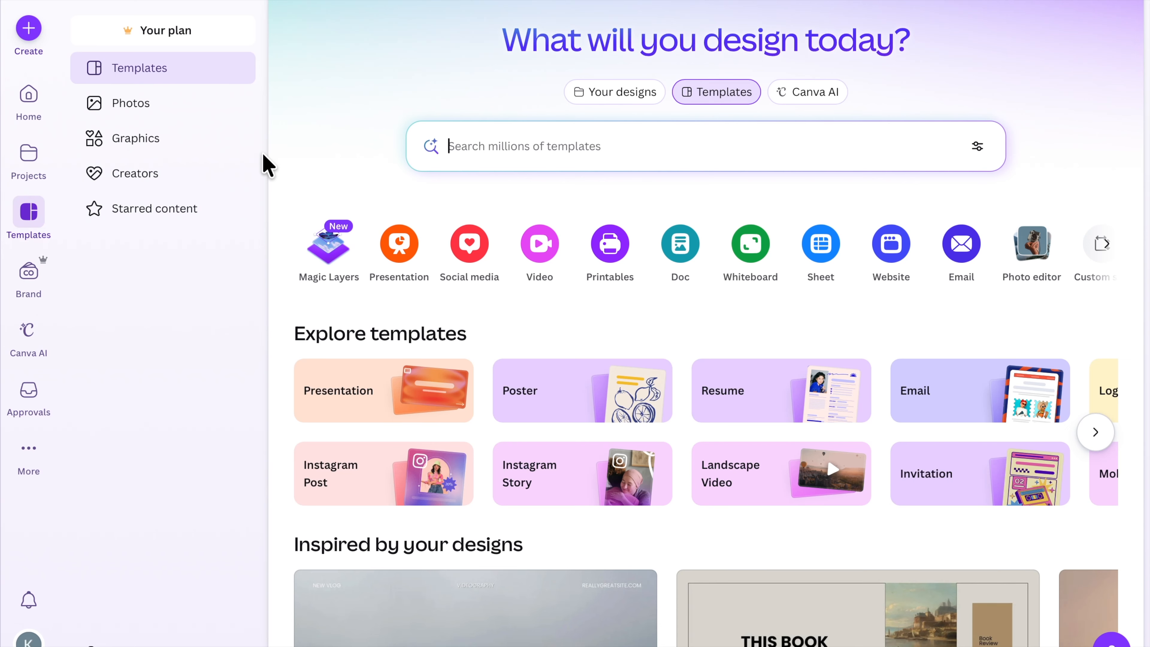
Switch to Canva and create a new Logo design of 2000 × 2000 px
left_click(30, 29)
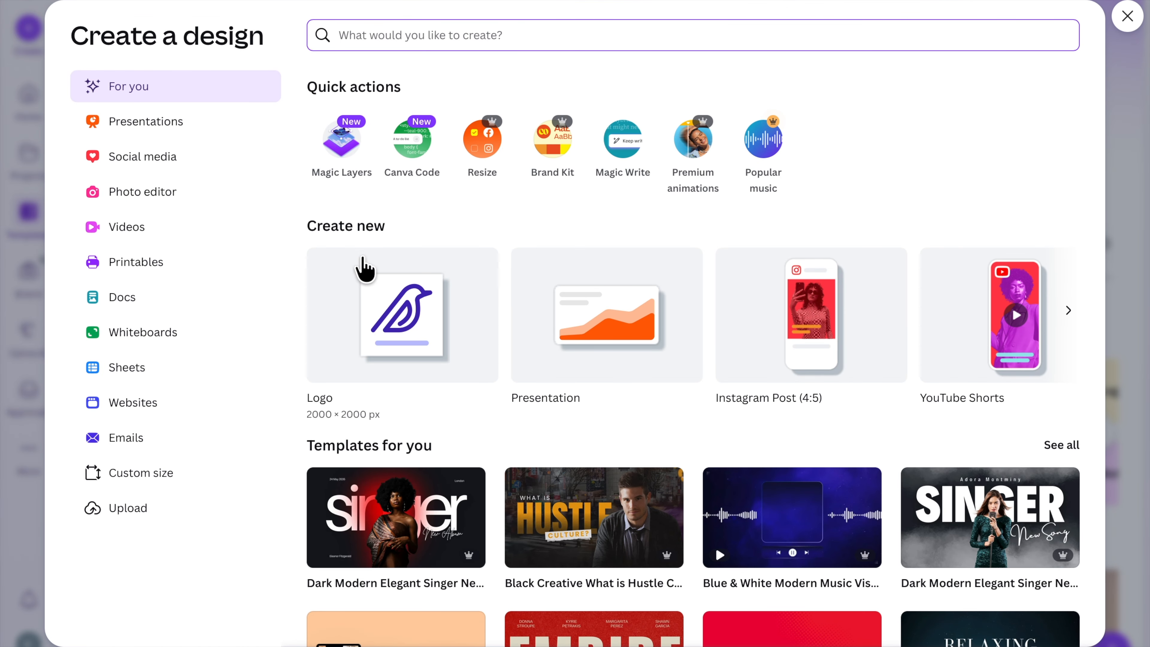
left_click(367, 314)
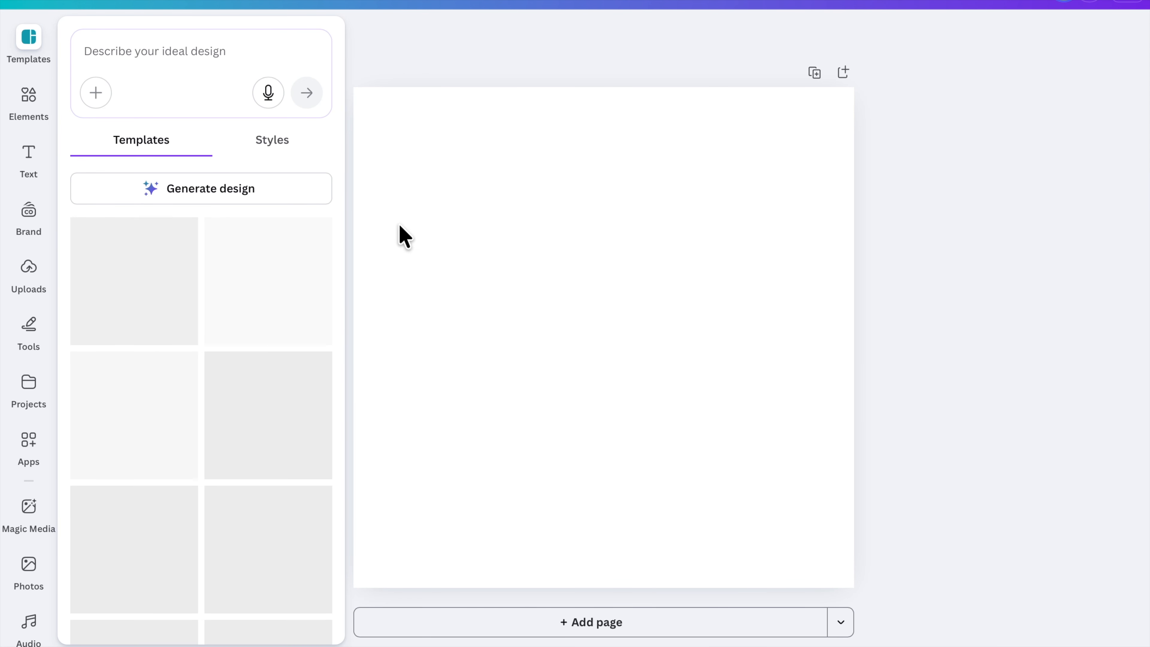
Search the graphics elements for 'yt video' and add the teal video-frame graphic to the canvas
left_click(36, 105)
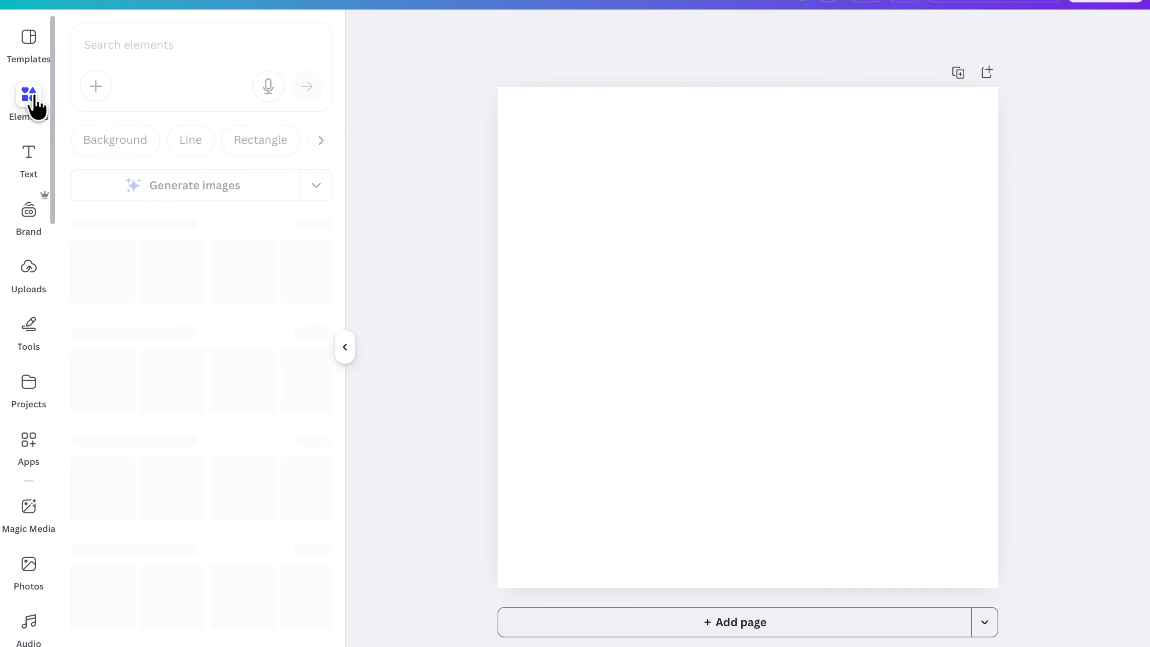
left_click(157, 52)
type("yt video")
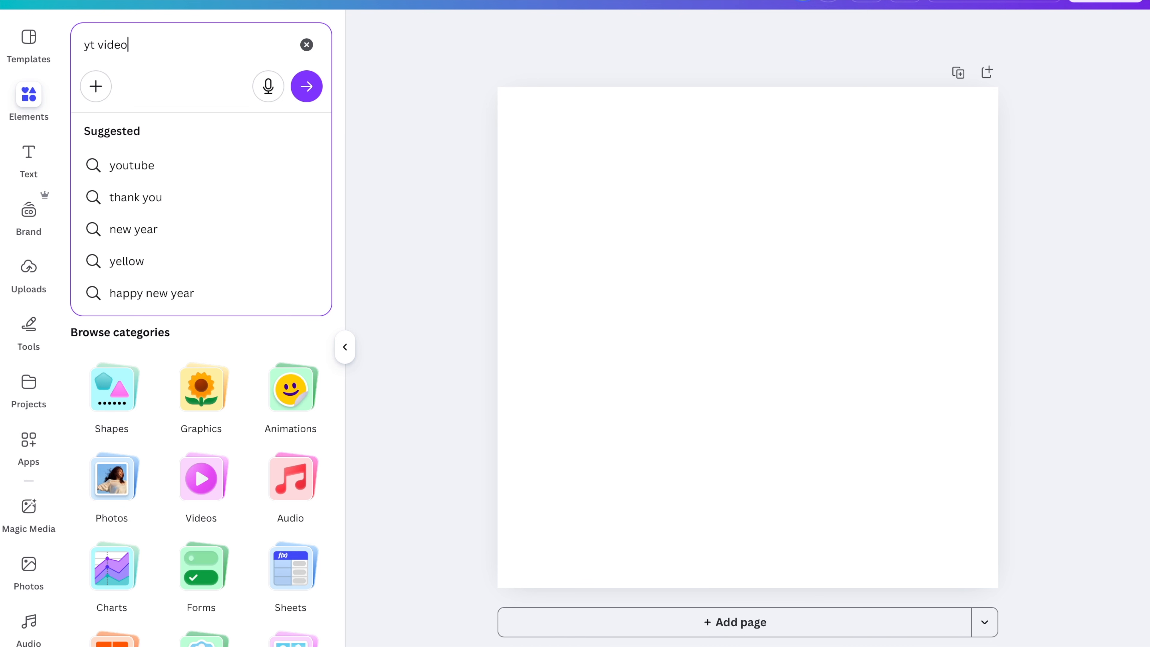
key("Return")
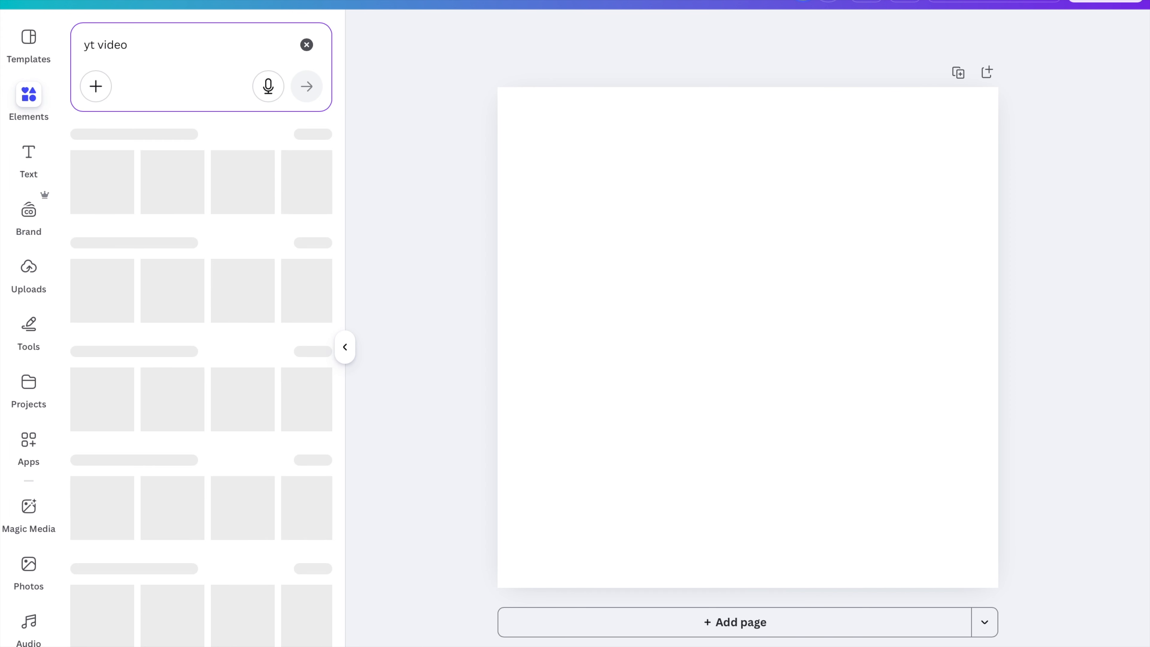
left_click(136, 142)
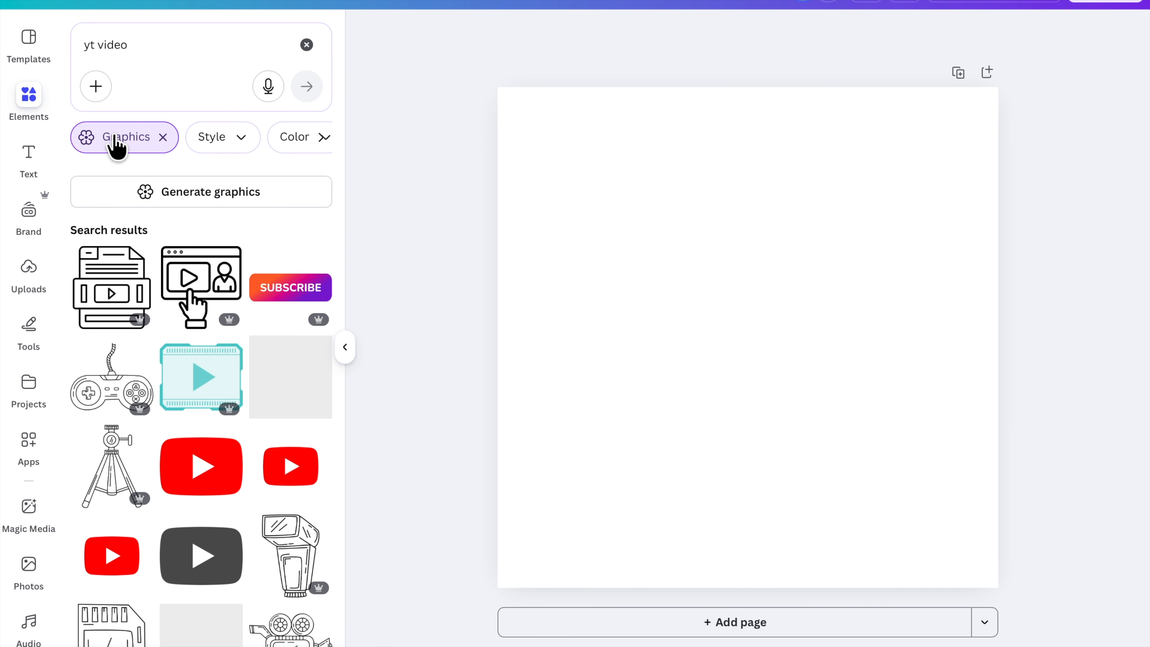
scroll(150, 345, "down", 2)
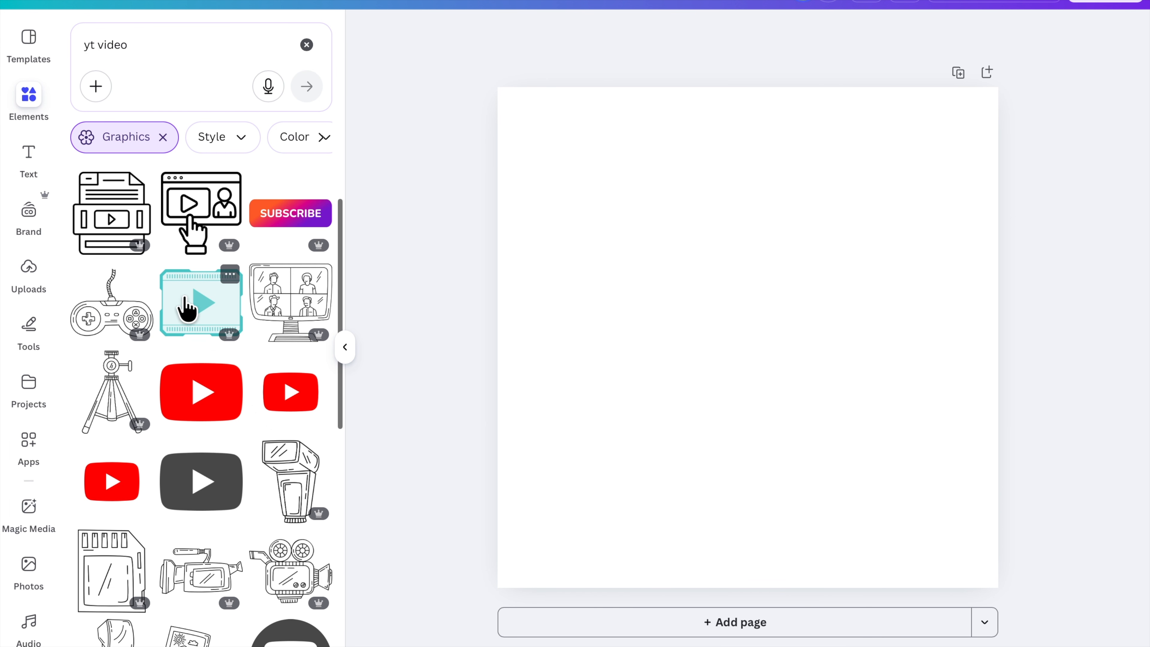
left_click(200, 310)
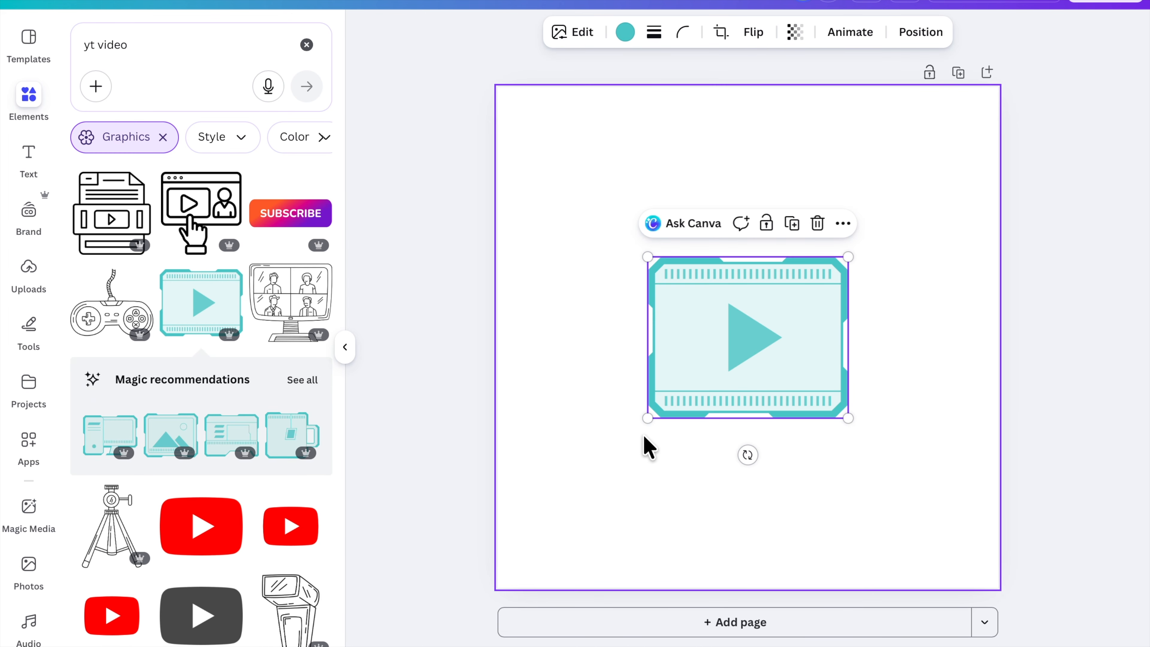
Enlarge the video-frame graphic so it fills most of the canvas
left_click_drag(647, 416, 523, 517)
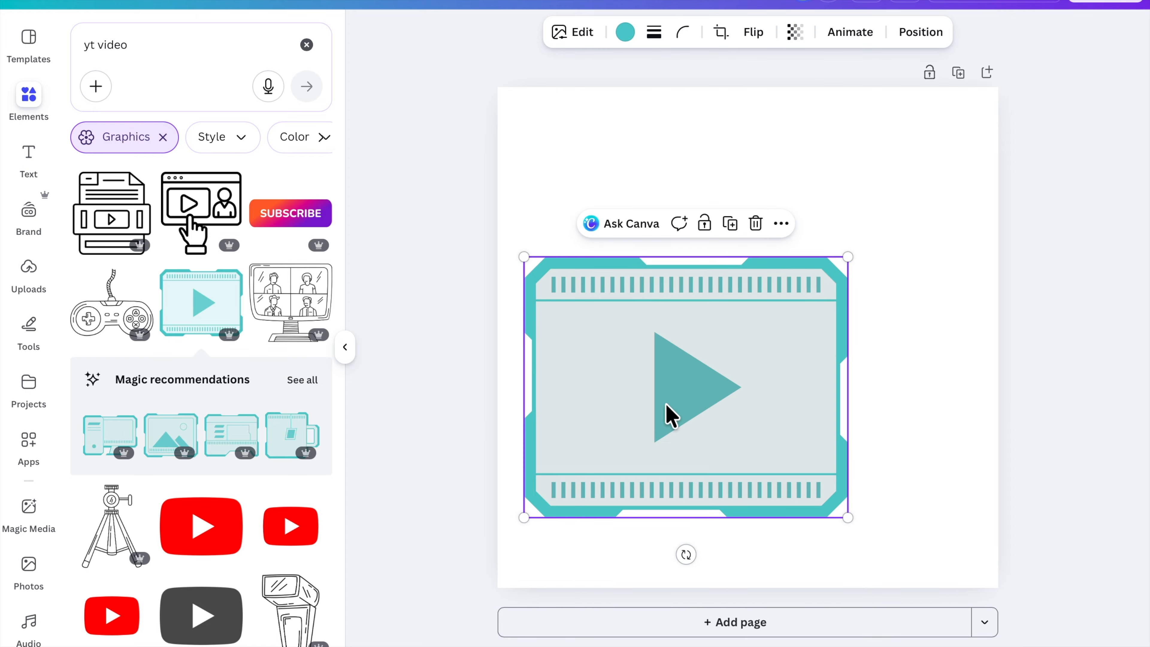
left_click_drag(850, 255, 1027, 154)
mouse_move(783, 334)
left_mouse_down()
mouse_move(751, 325)
mouse_move(755, 336)
mouse_move(737, 338)
mouse_move(765, 344)
left_mouse_up()
Set the page background to the near-black colour from the brand palette
left_click(891, 108)
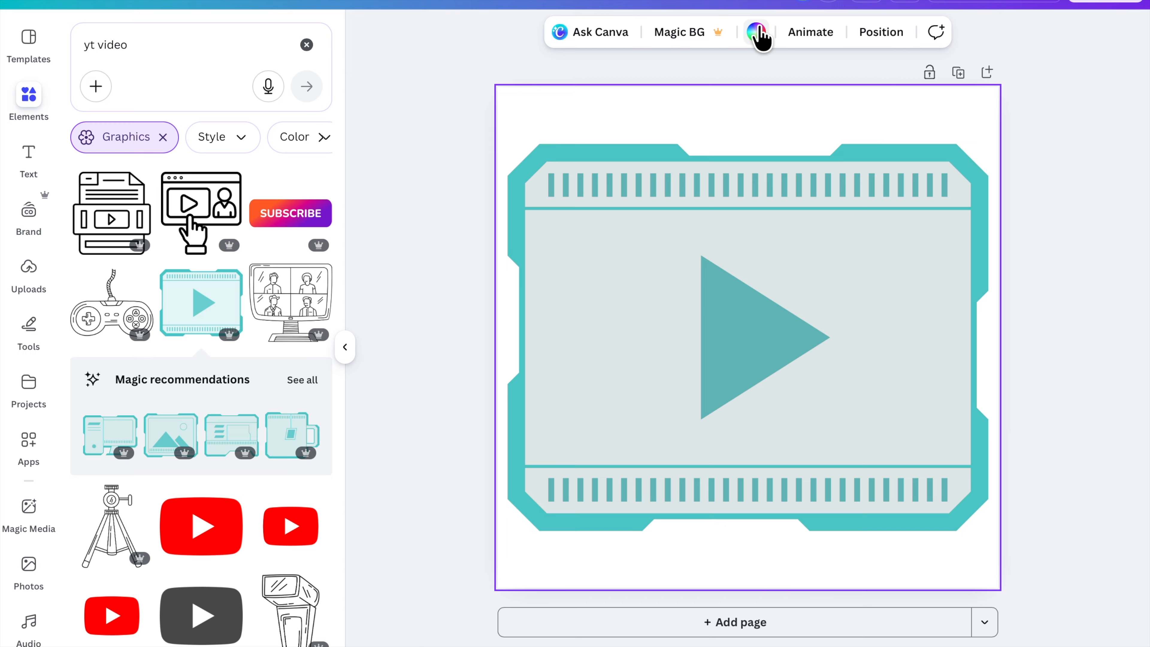
left_click(756, 33)
left_click(126, 256)
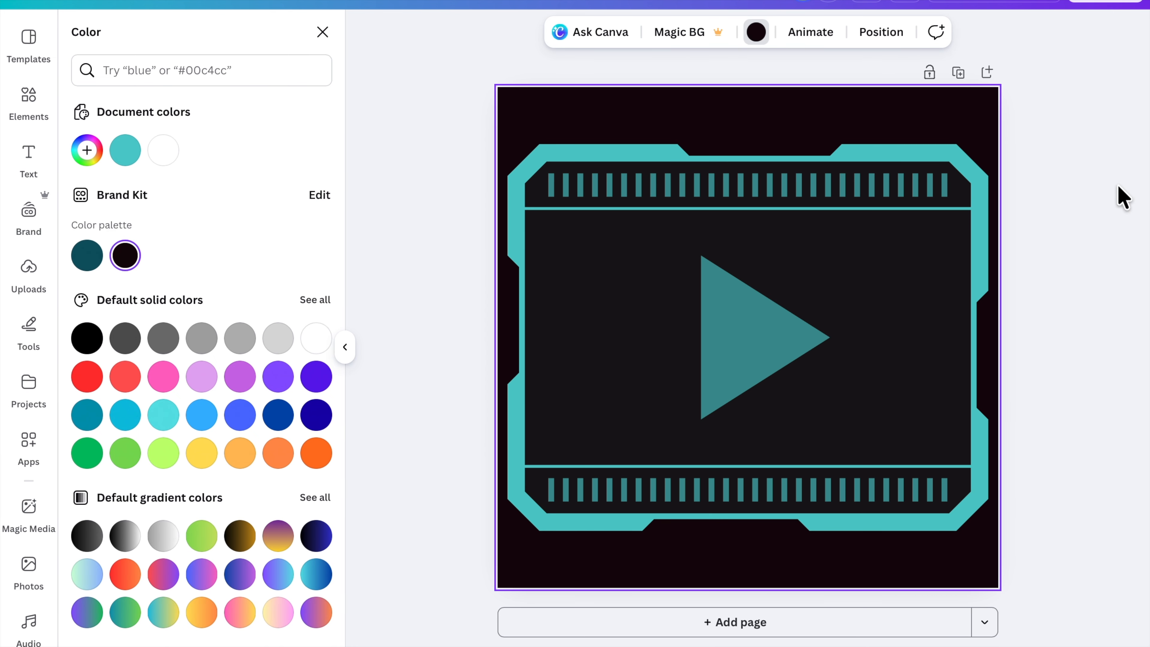
Add a body text box and move it below the video frame near the canvas bottom
left_click(32, 166)
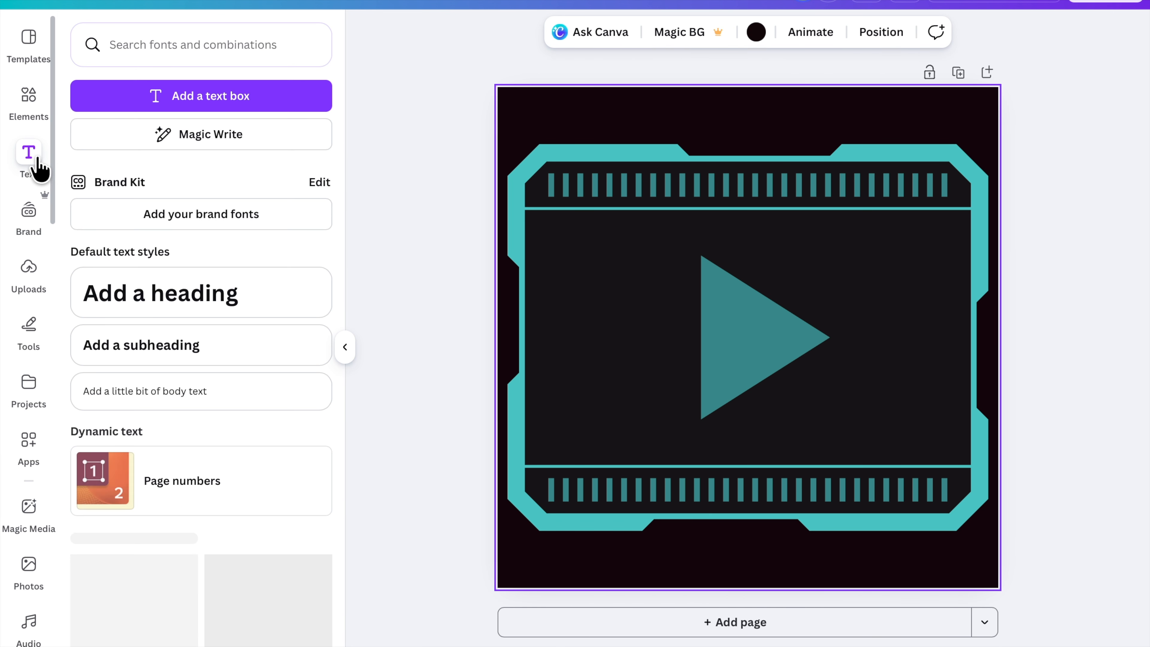
left_click(163, 394)
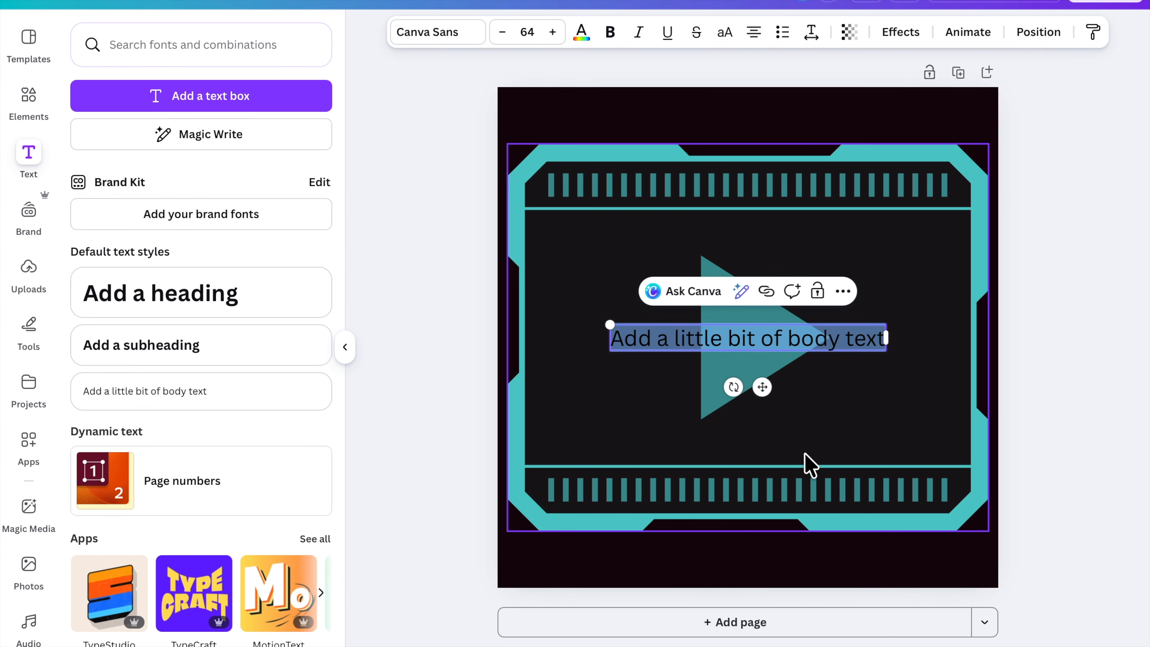
left_click_drag(765, 386, 763, 614)
left_click(856, 578)
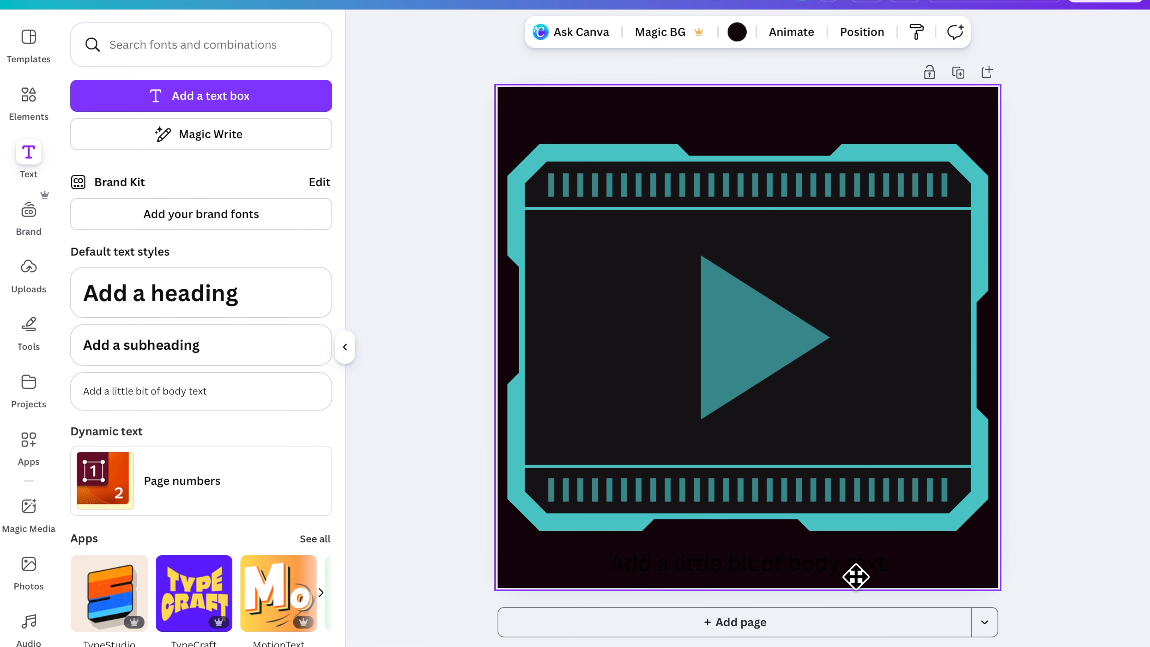
Replace the text box content with 'YT VIDEO PLAN' and set its text colour to white
double_click(845, 569)
type("YT")
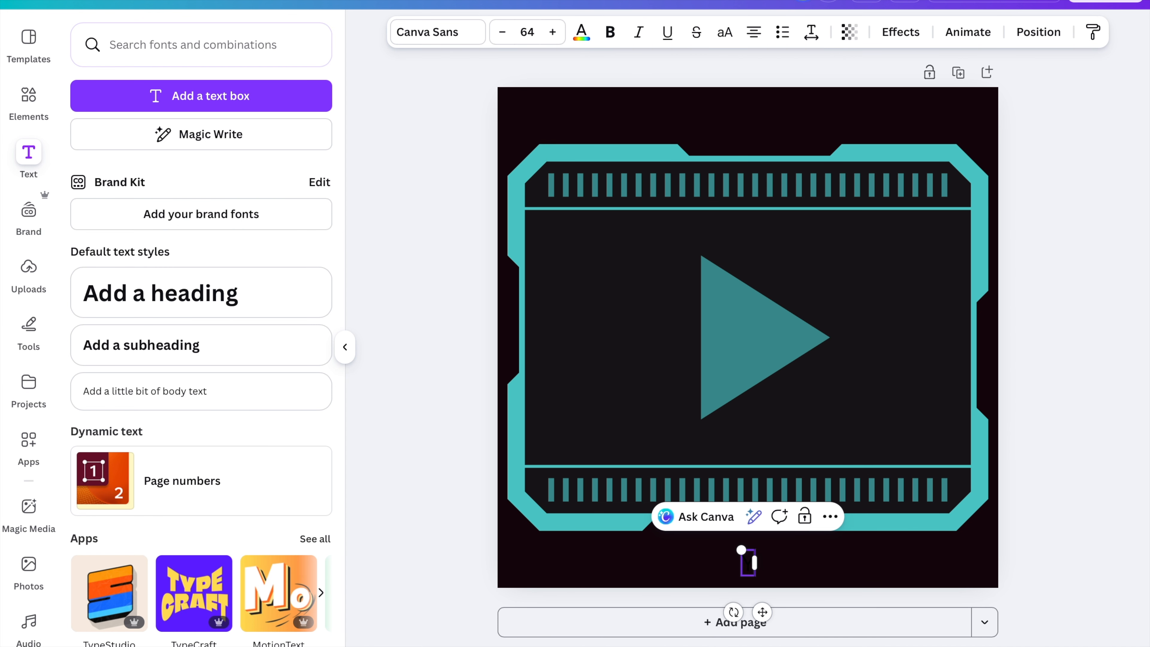
type(" V")
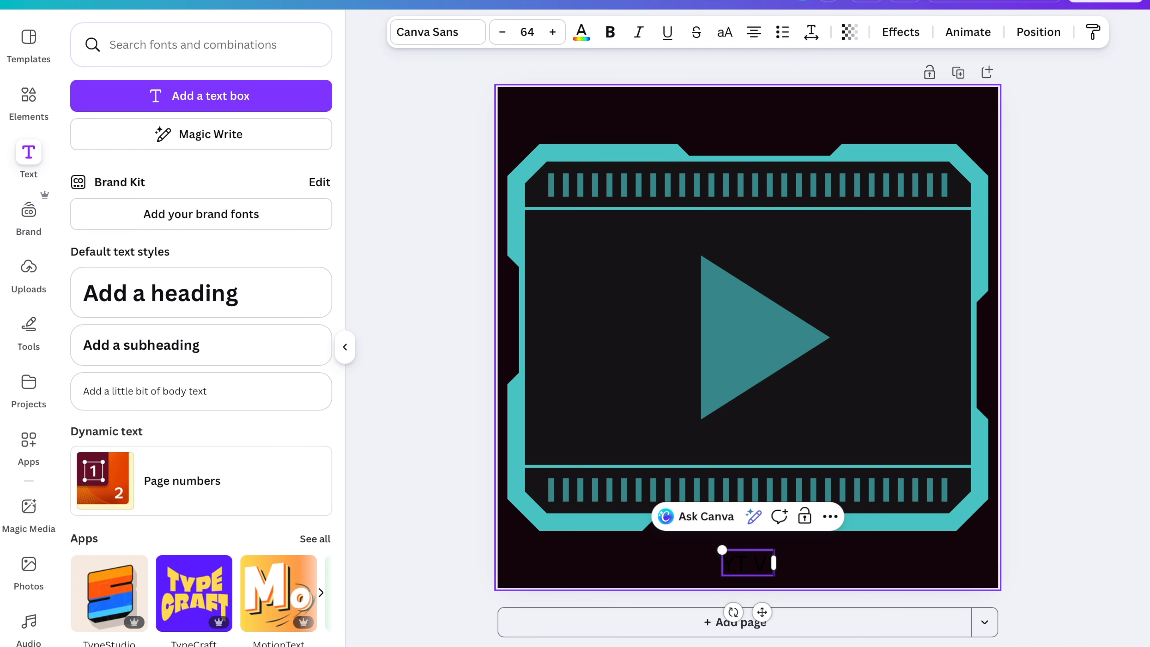
type("IDEO PLAE")
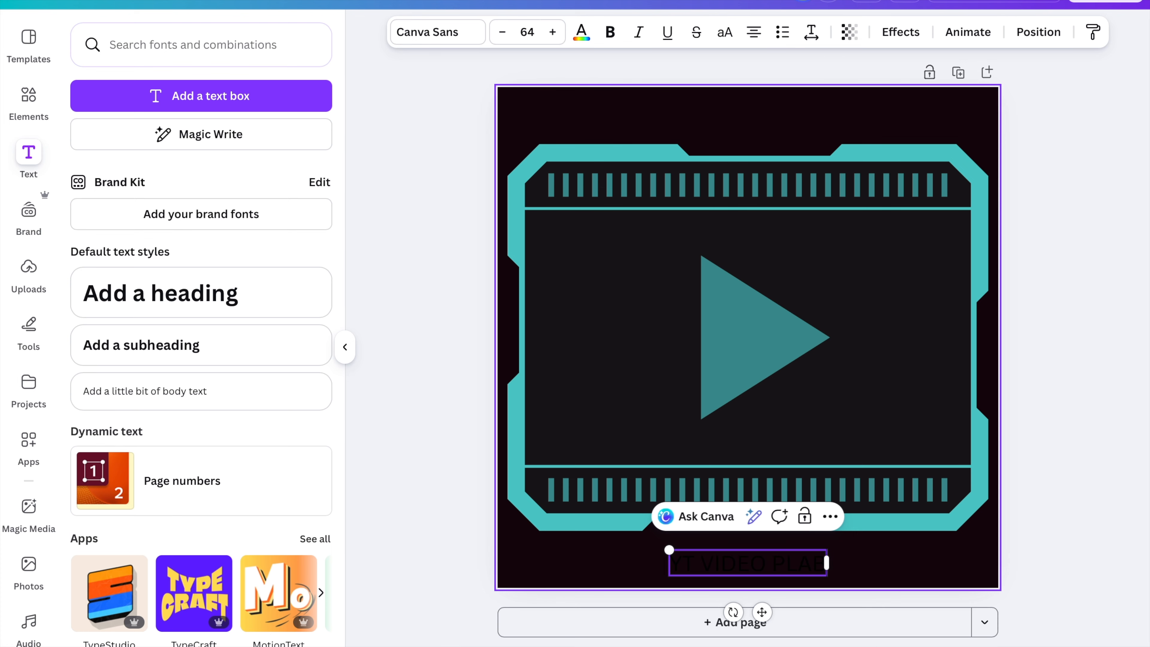
left_click(757, 573)
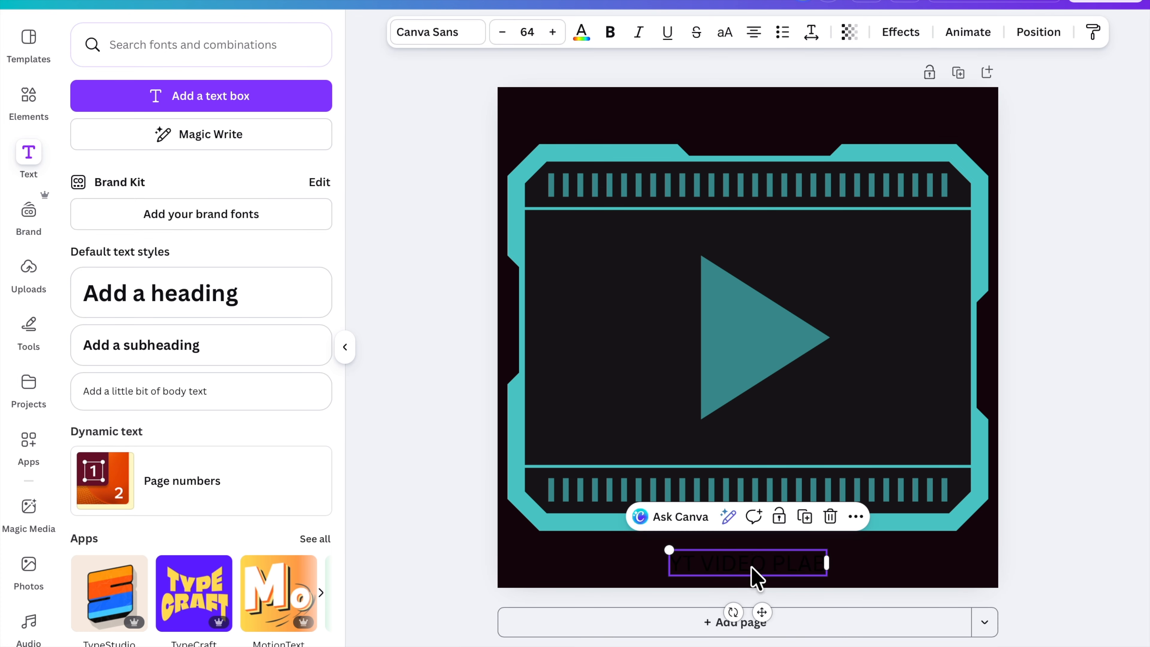
left_click(582, 32)
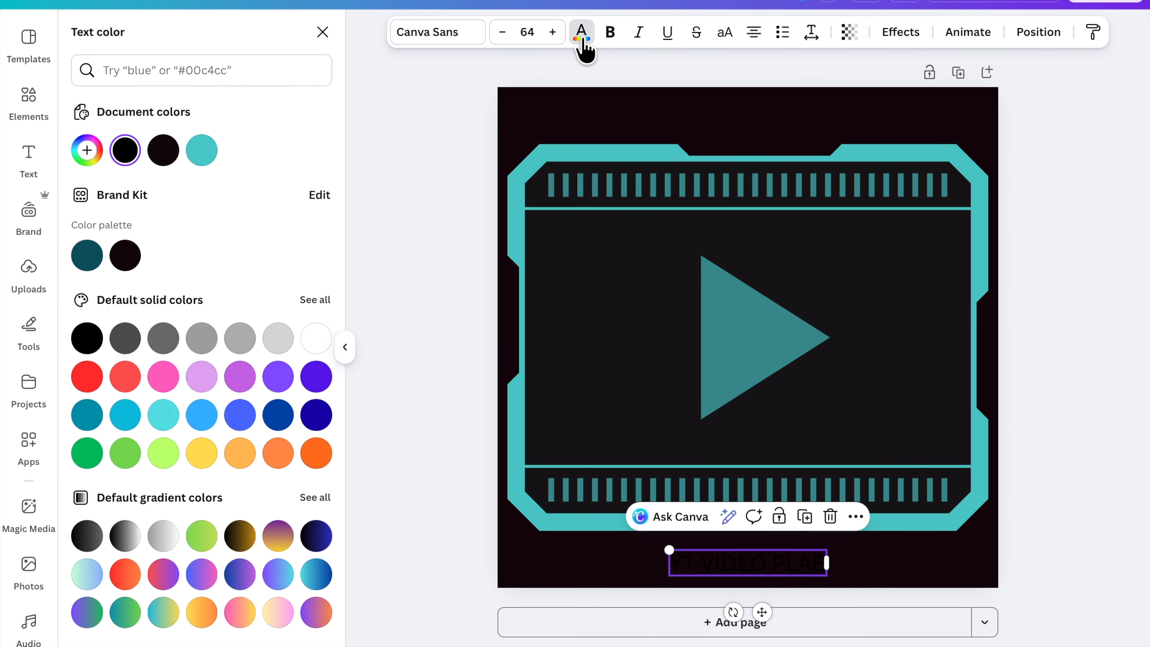
left_click(316, 338)
left_click(822, 571)
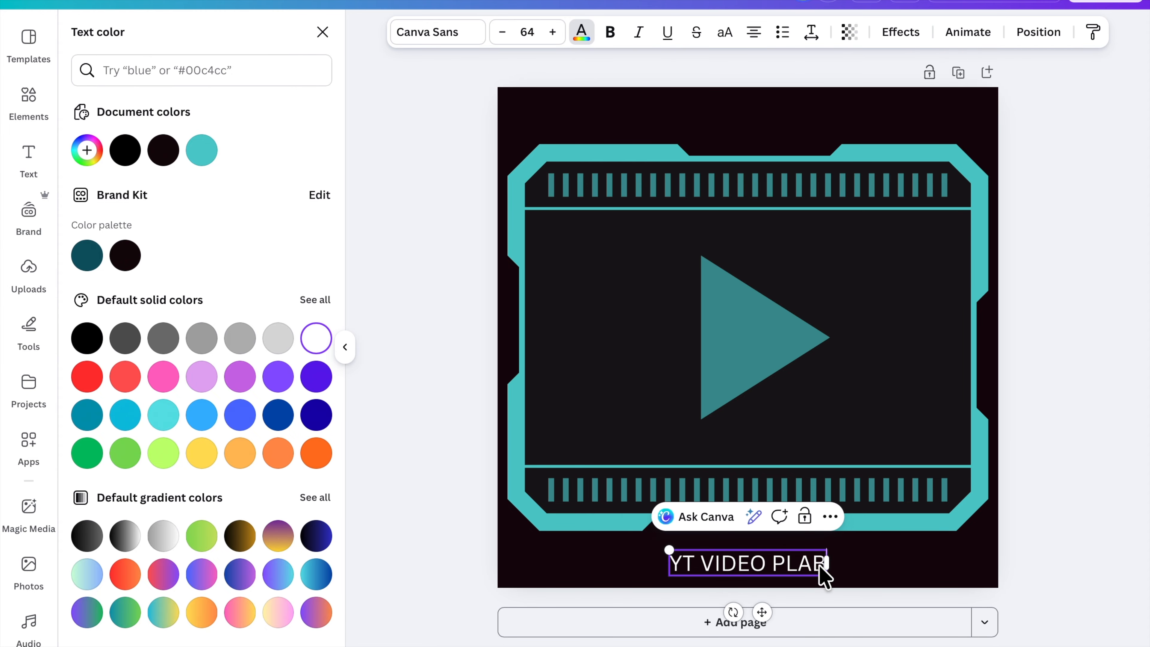
Correct the text box's last letter so it reads 'YT VIDEO PLAN' and deselect it
key("BackSpace")
type("N")
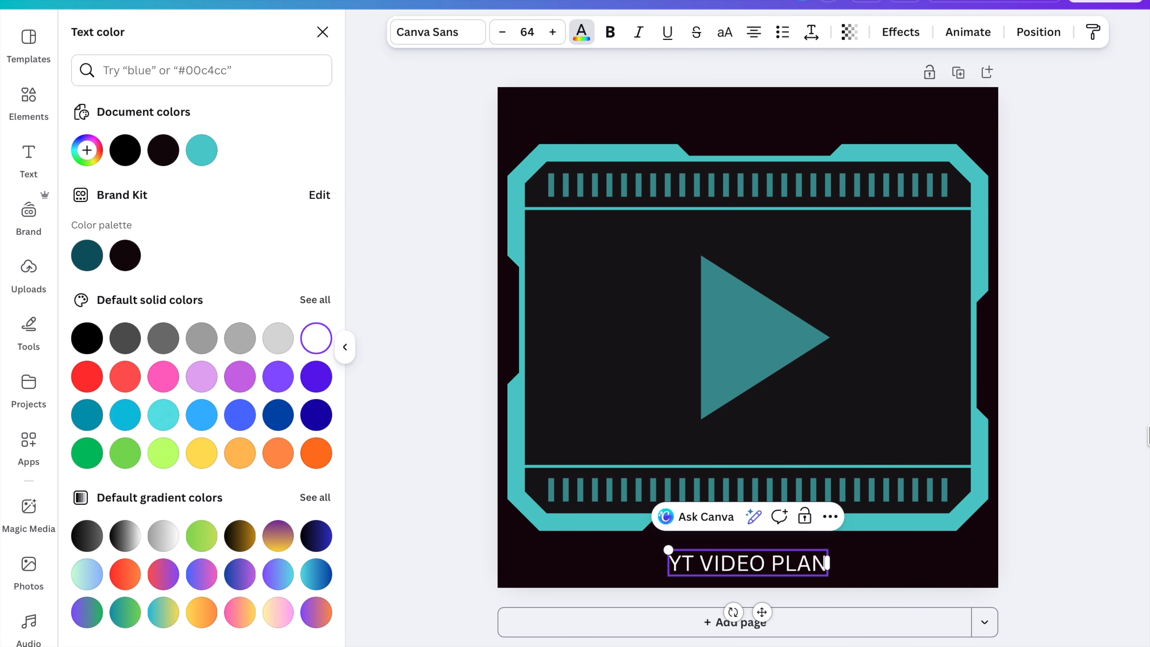
left_click(1109, 435)
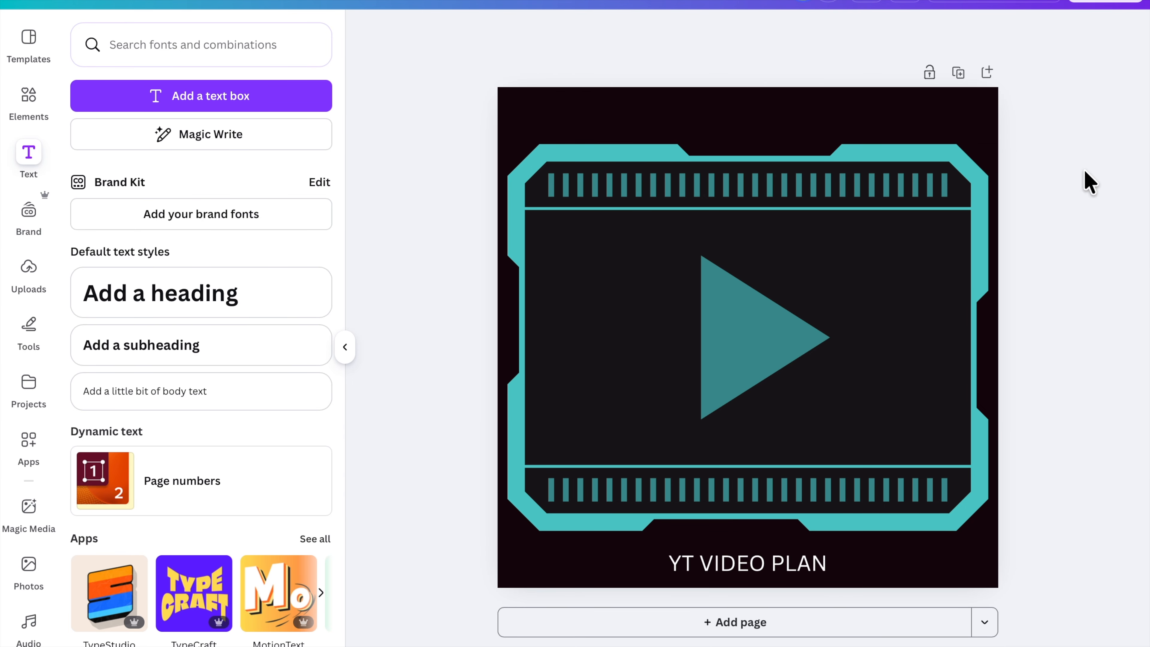
Download the design as a PNG file
left_click(1102, 4)
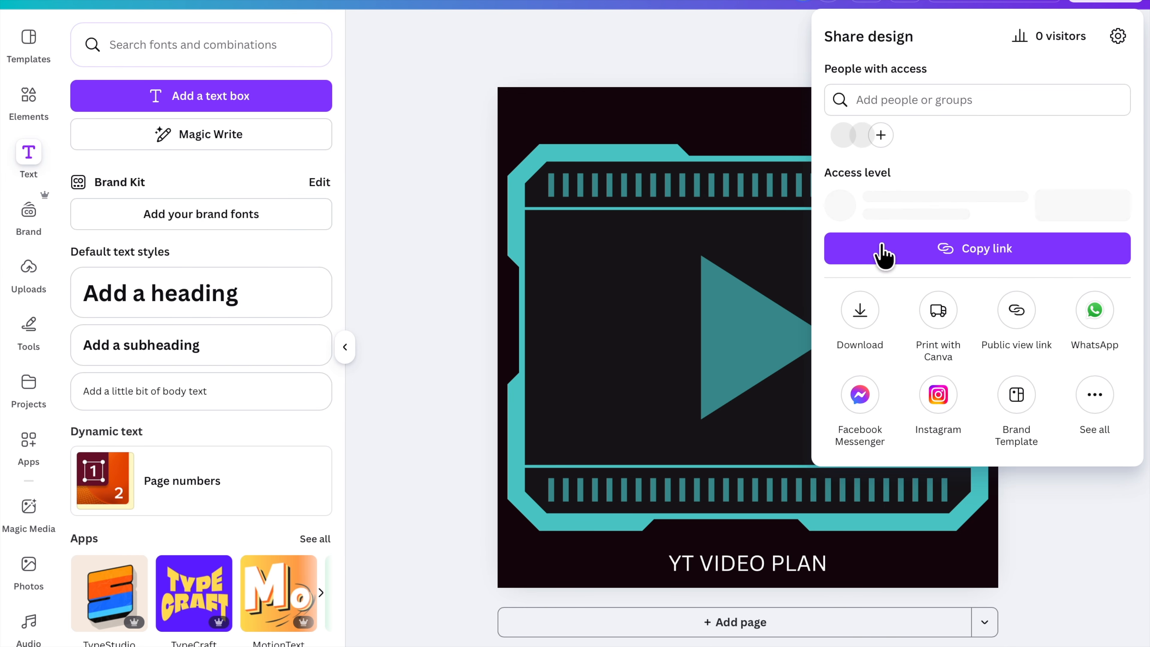
left_click(857, 313)
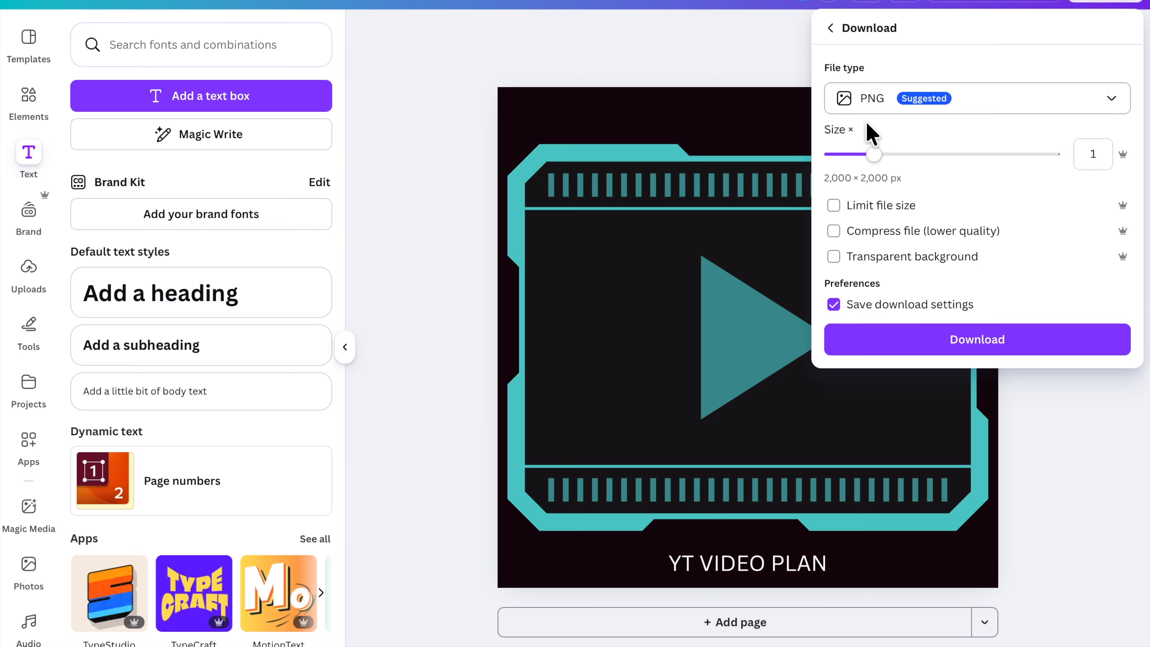
left_click(895, 349)
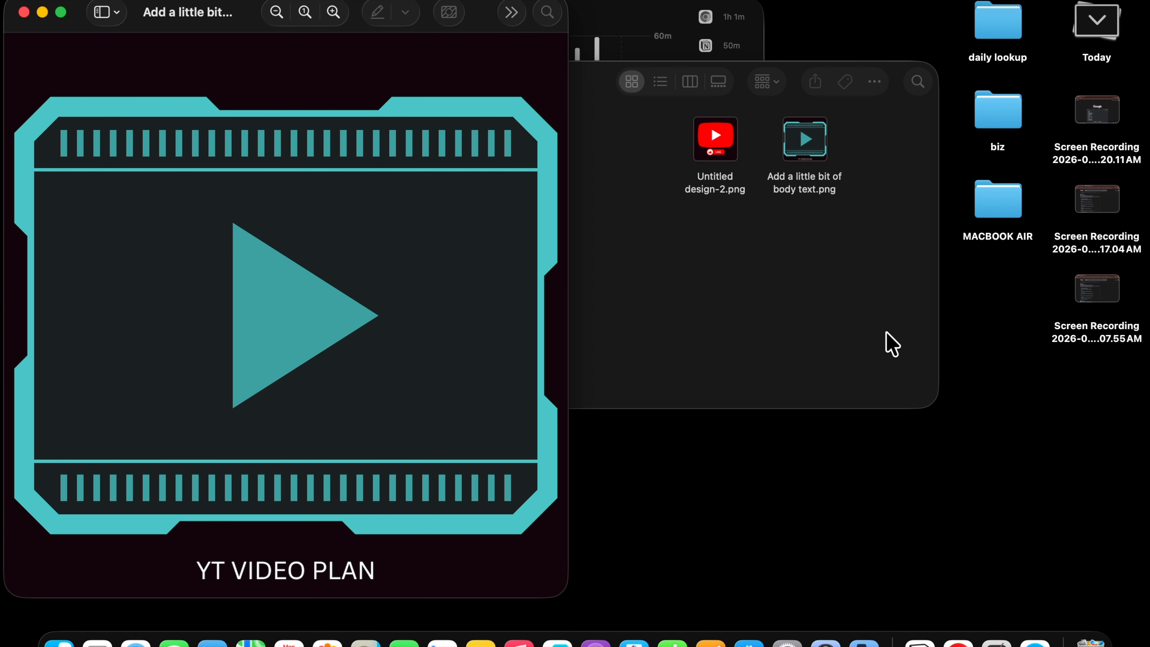
Upload the downloaded 'Add a little bit of body text.png' image as the YT VIDEO PLAN page icon
left_click(25, 12)
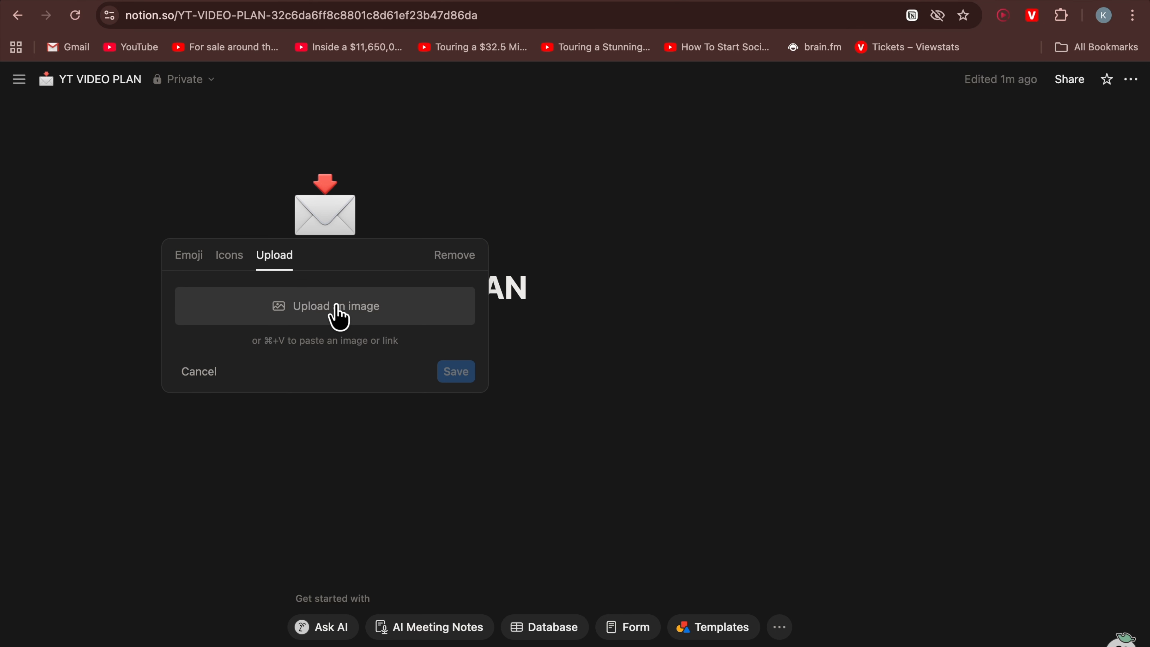
left_click(339, 312)
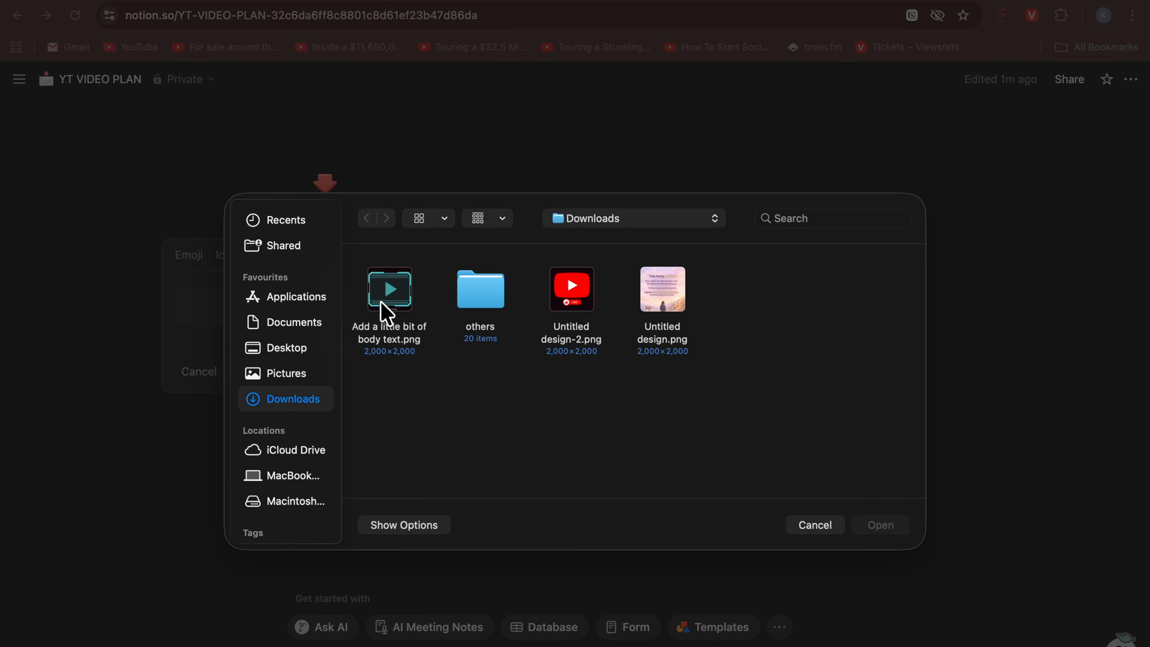
left_click(392, 299)
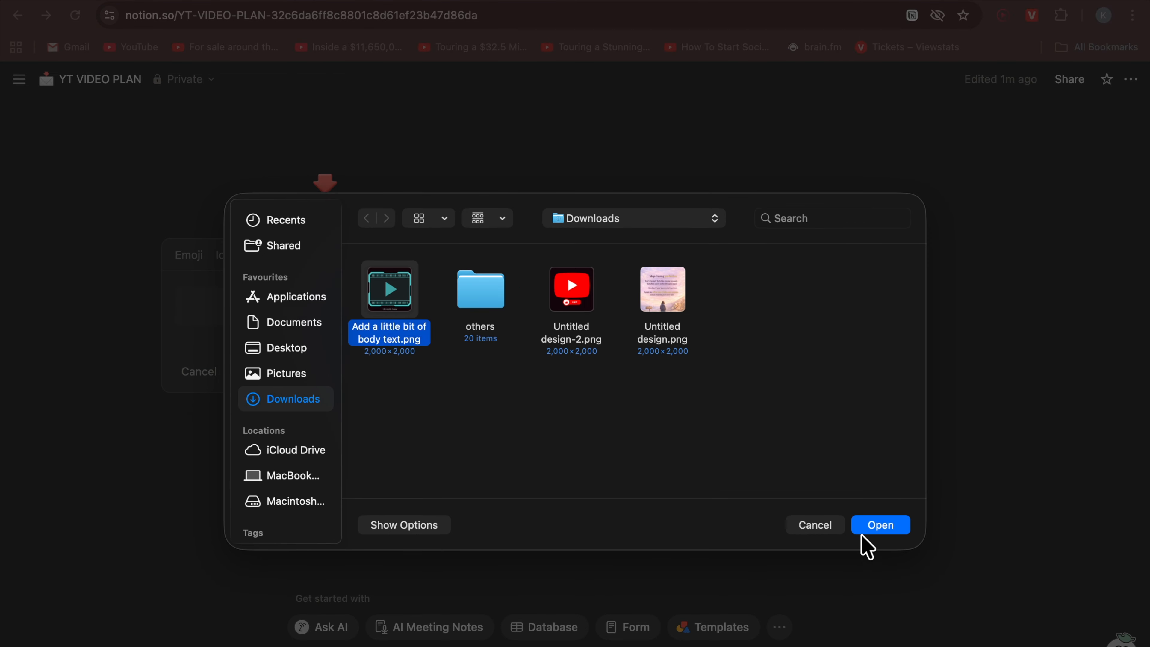
left_click(876, 526)
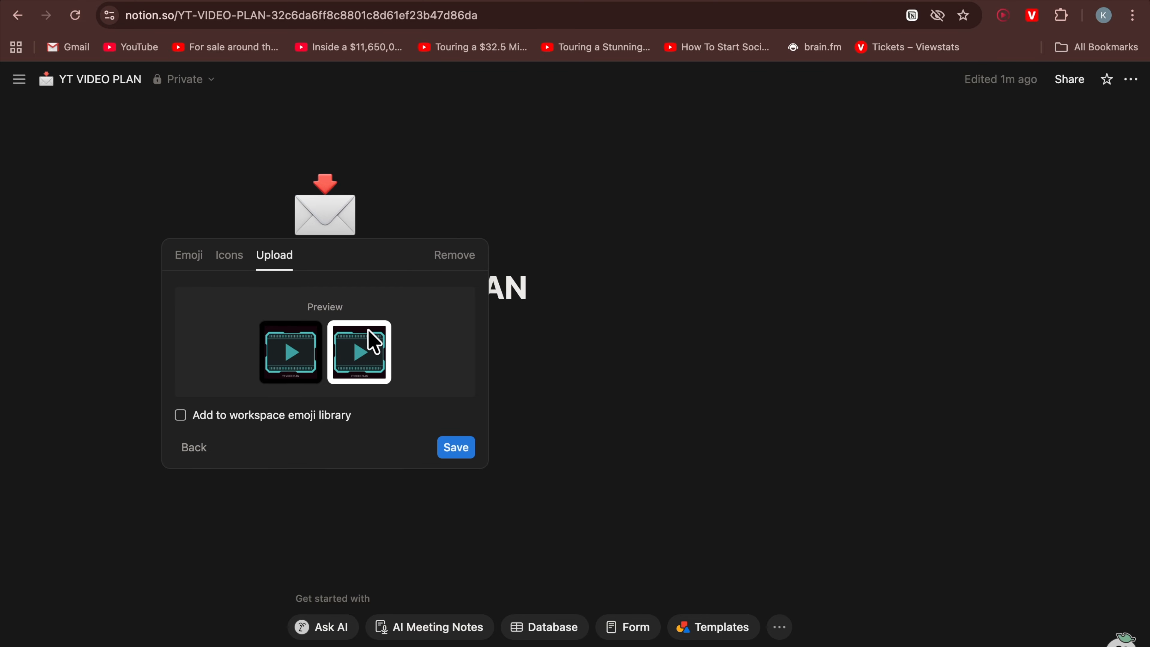
left_click(451, 449)
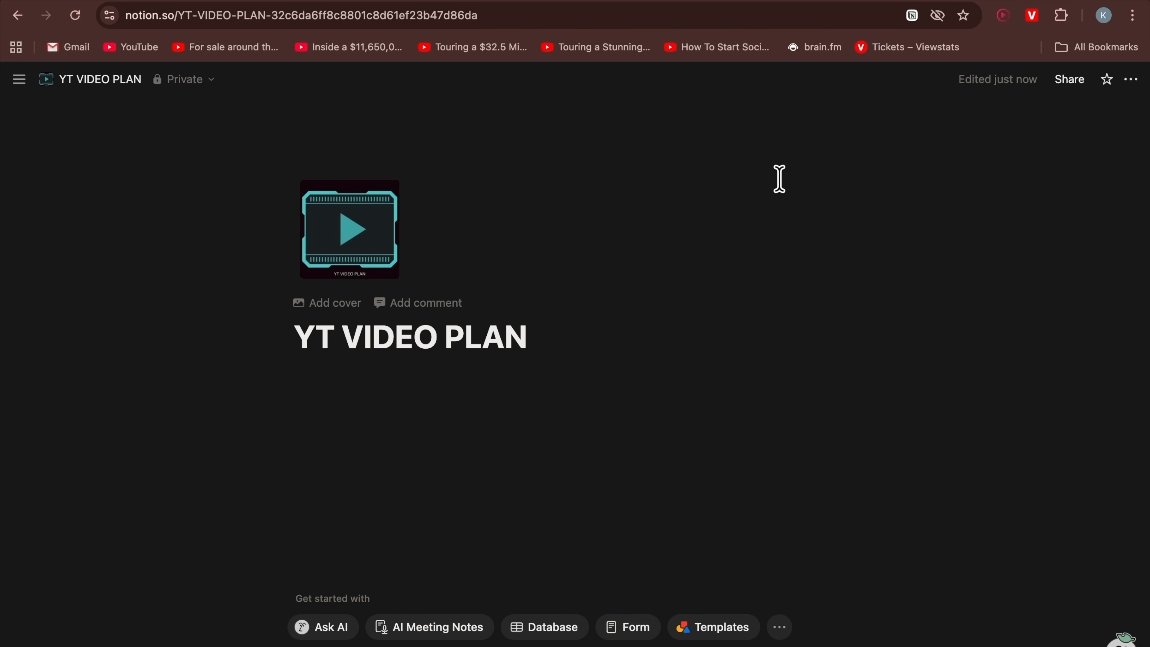
Add a page cover and change it to the pink-red gradient from the gallery
left_click(340, 301)
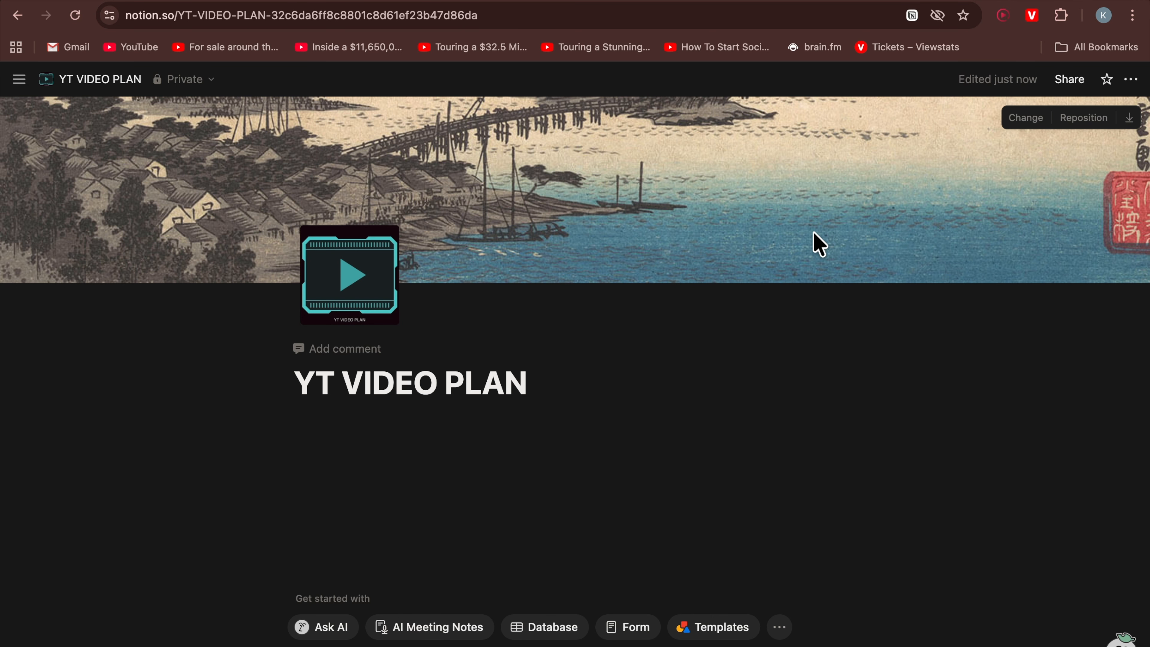
left_click(1021, 119)
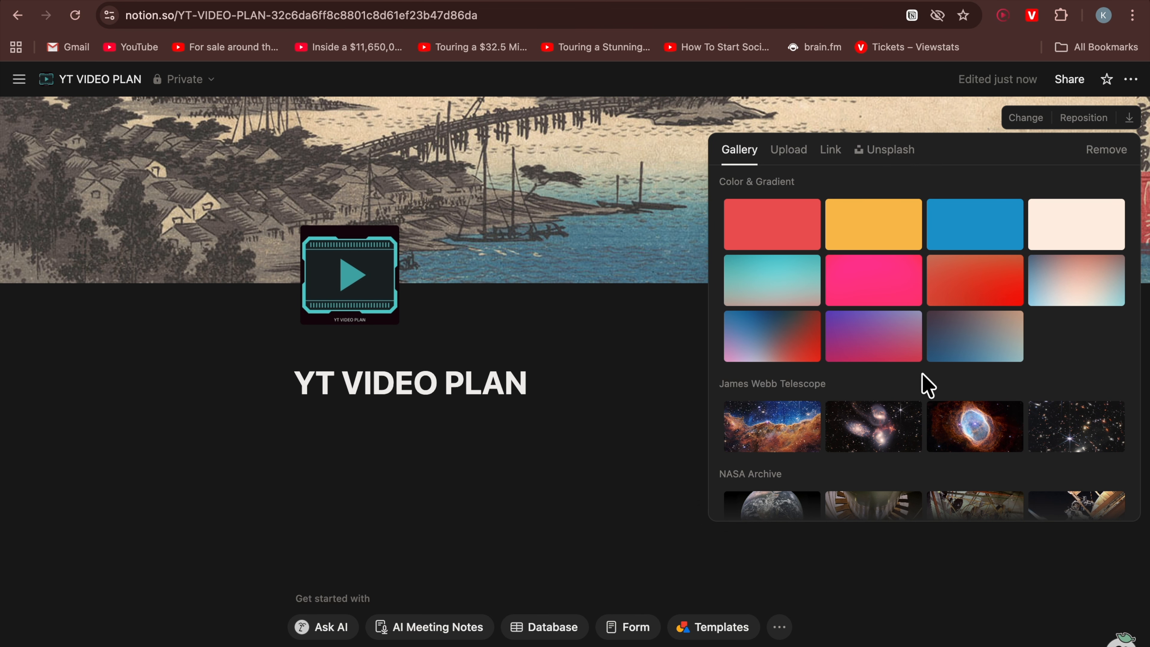
scroll(926, 384, "down", 15)
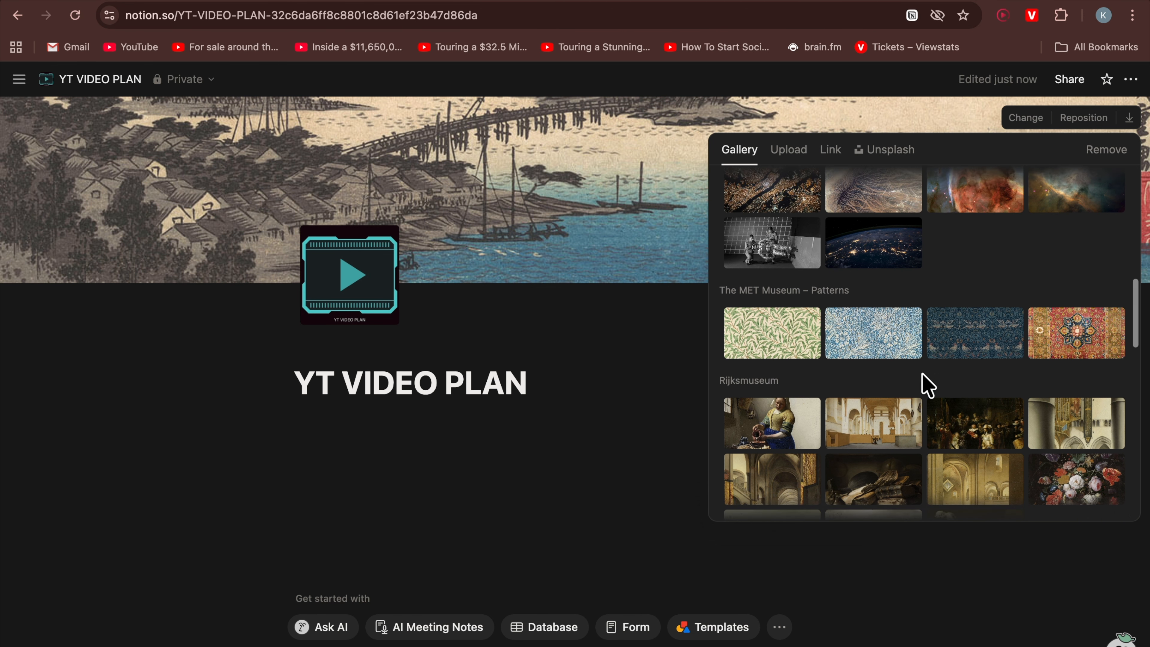
scroll(926, 384, "up", 15)
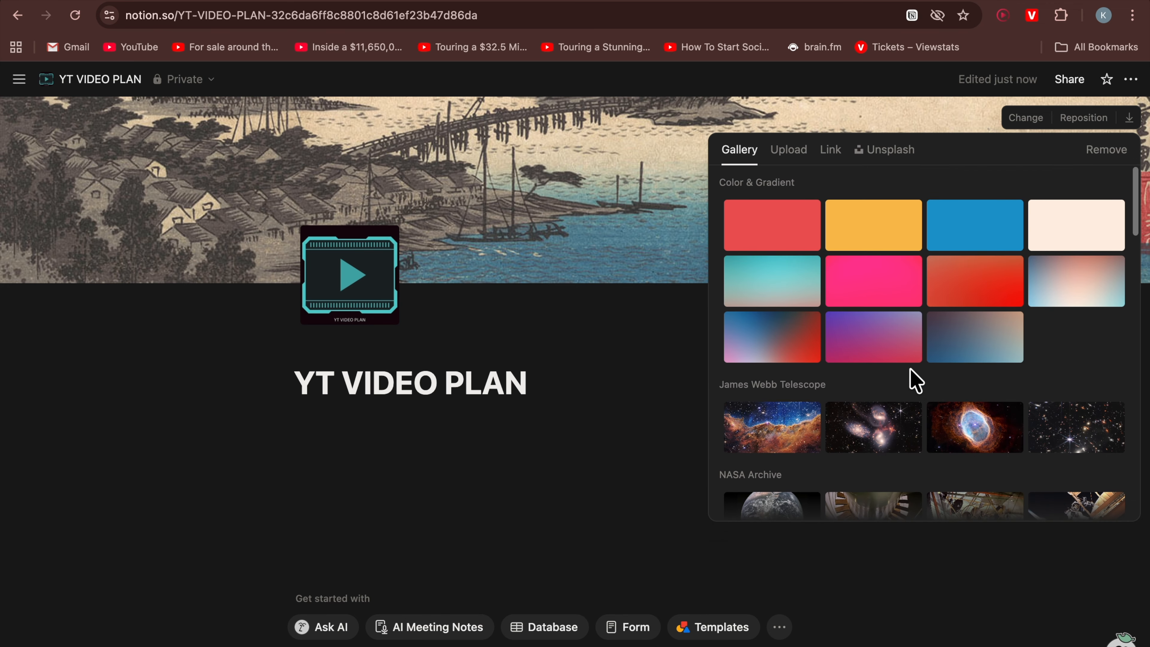
left_click(900, 296)
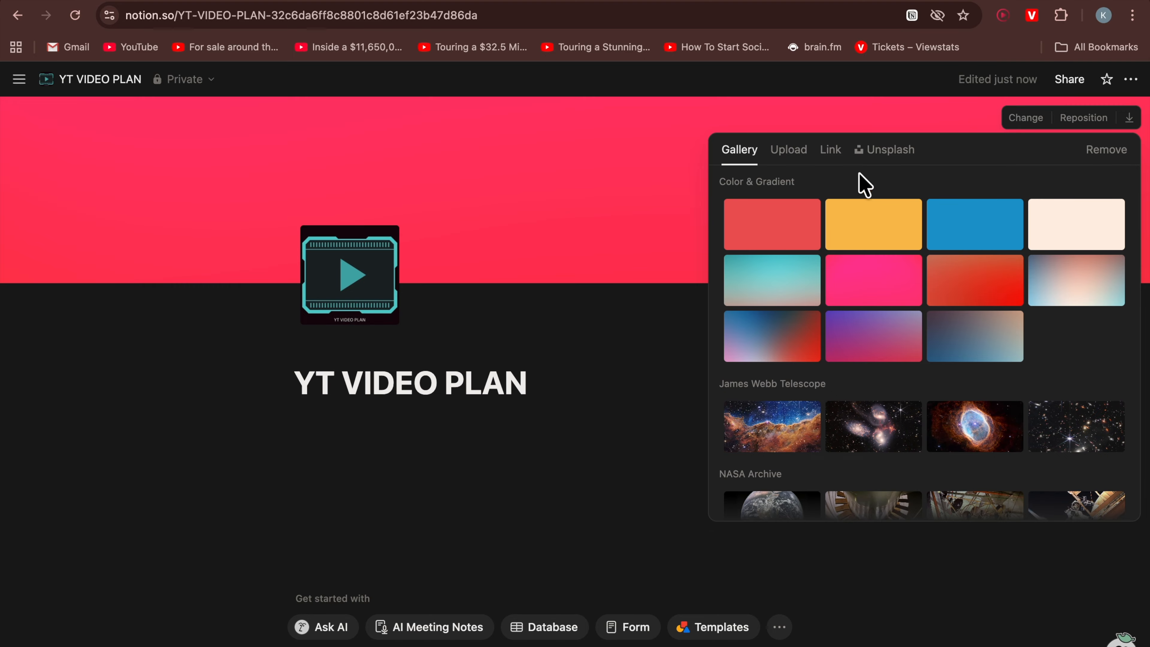
left_click(793, 157)
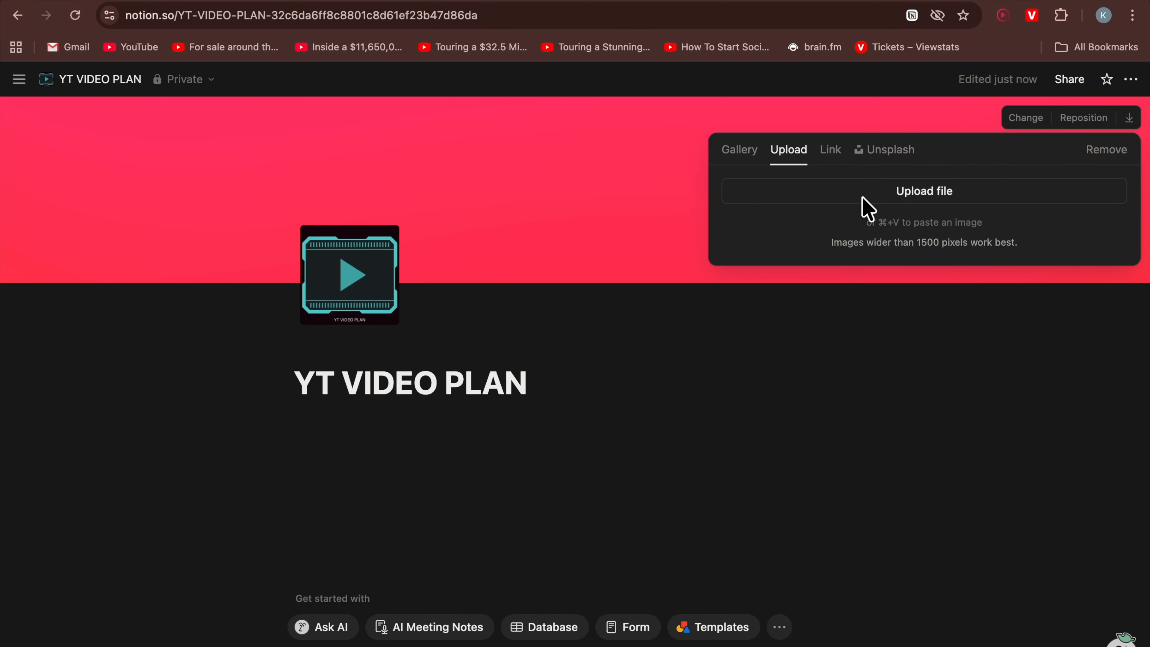
left_click(988, 384)
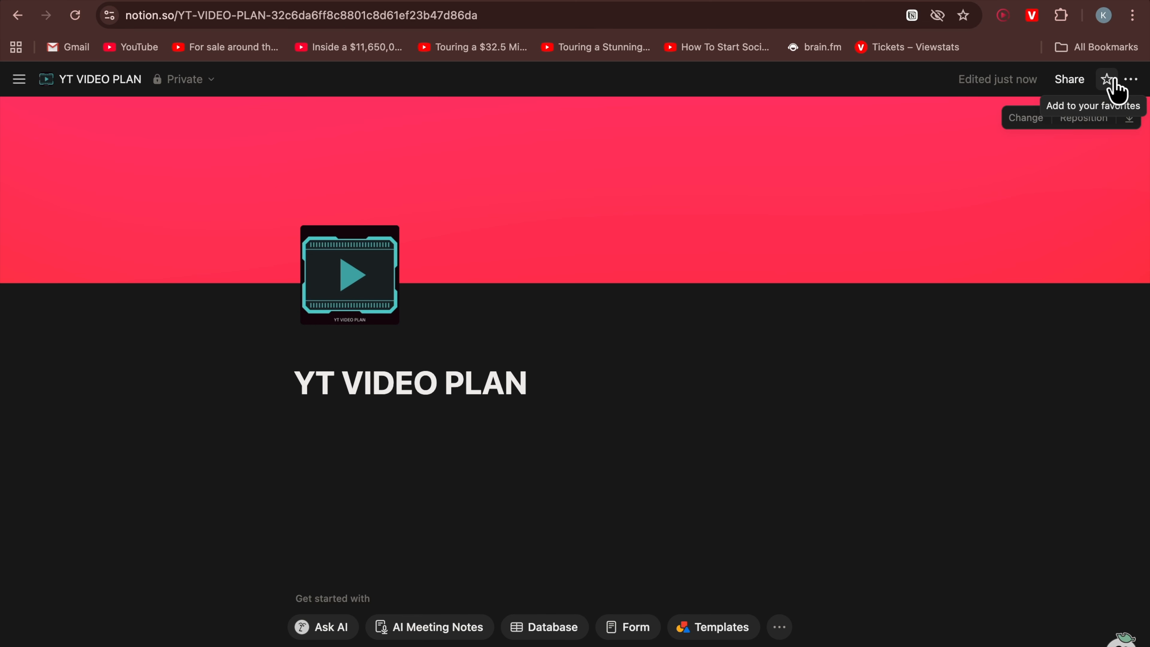
Turn on full width for the page from the page options
left_click(1132, 82)
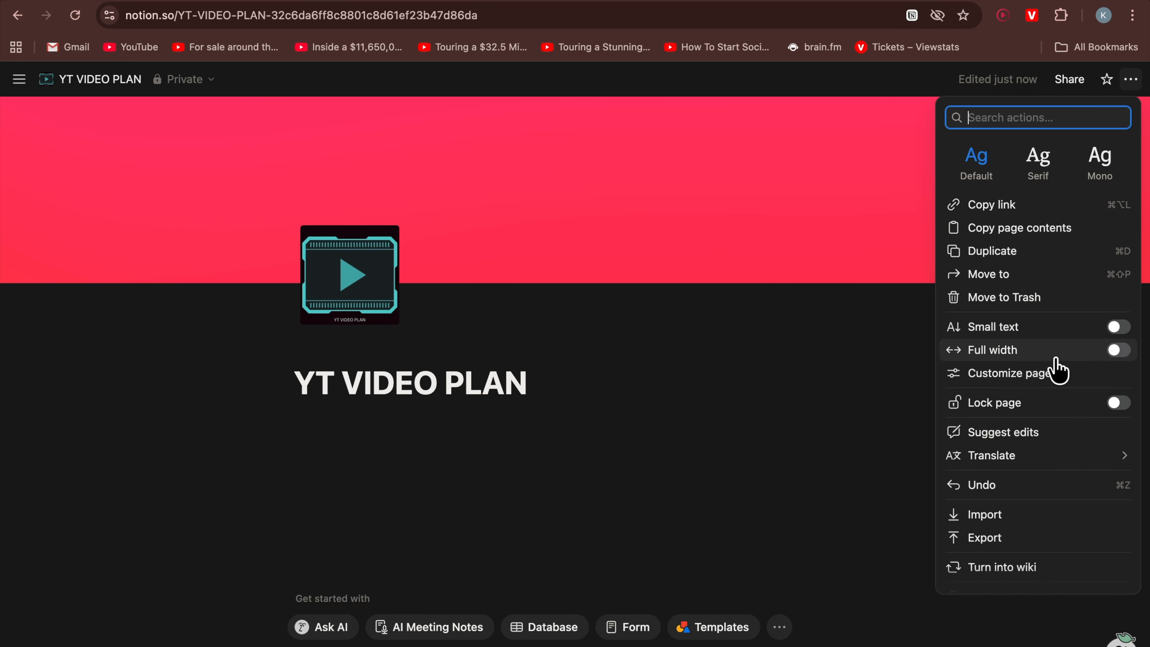
left_click(1116, 355)
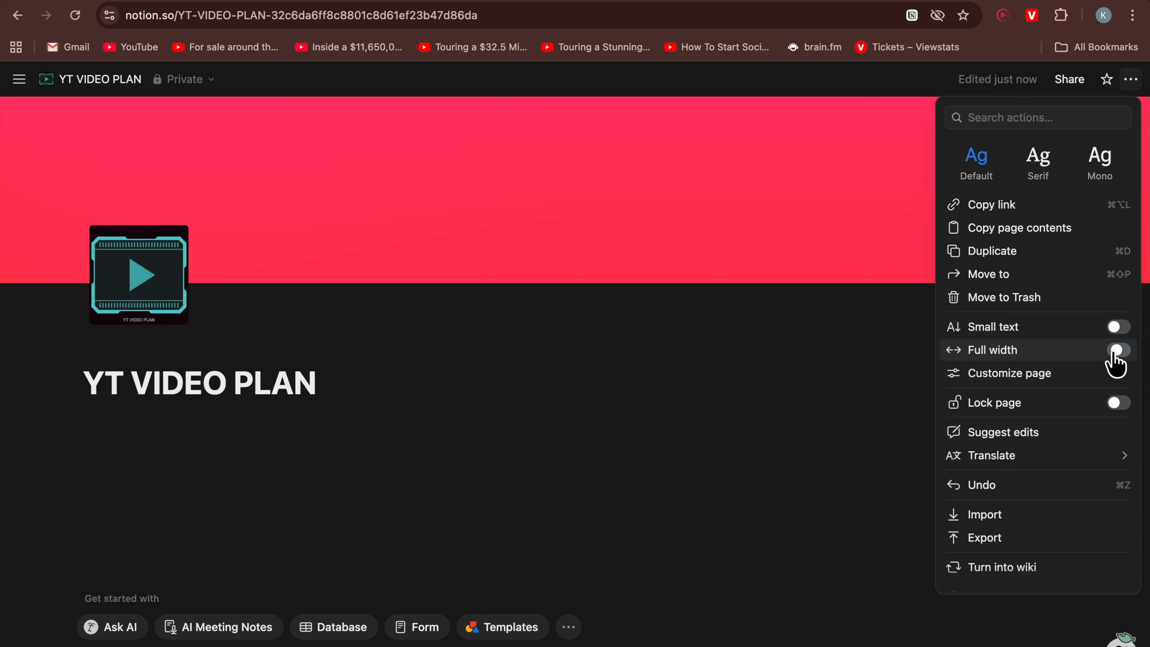
left_click(834, 354)
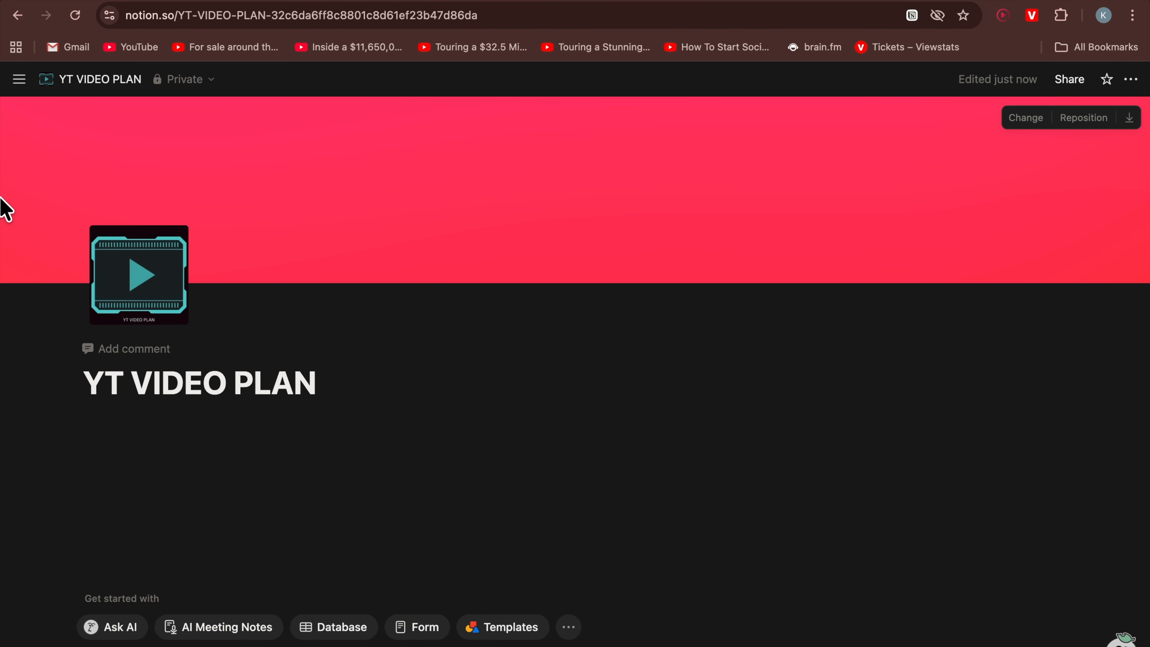
mouse_move(3, 136)
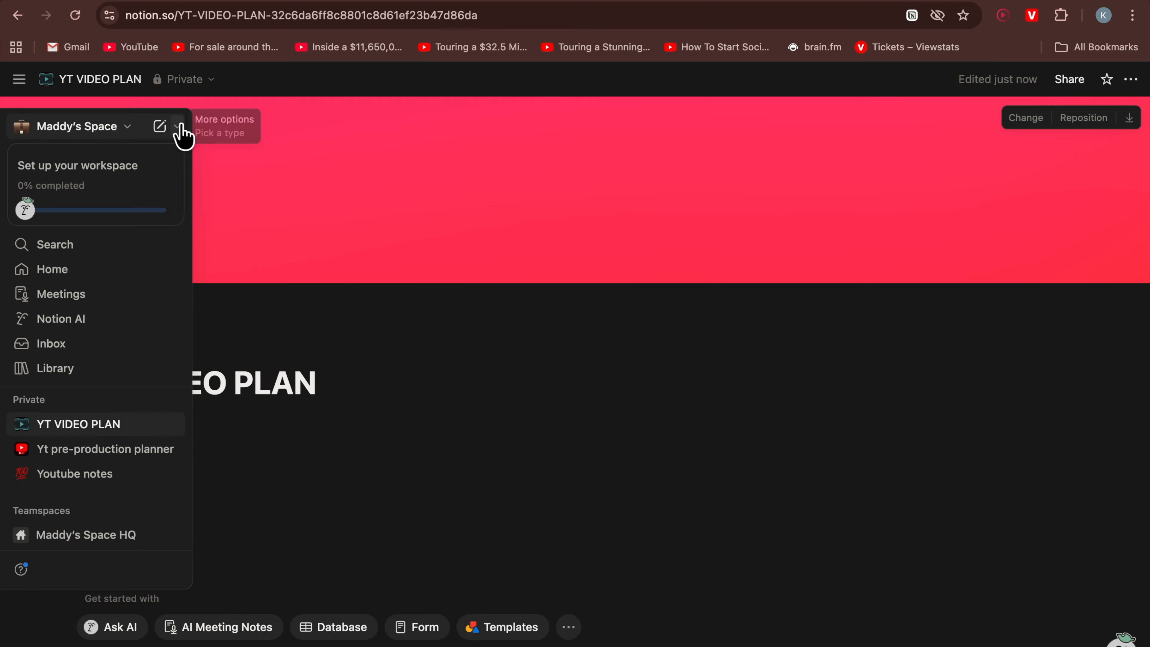
left_click(19, 81)
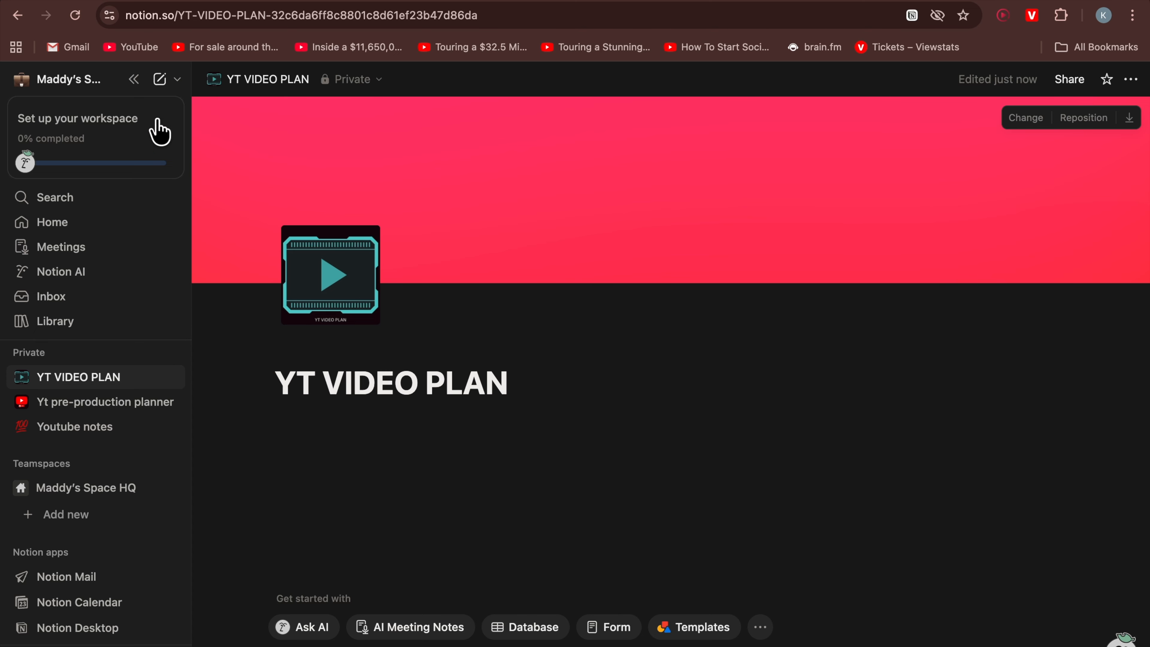
left_click(134, 80)
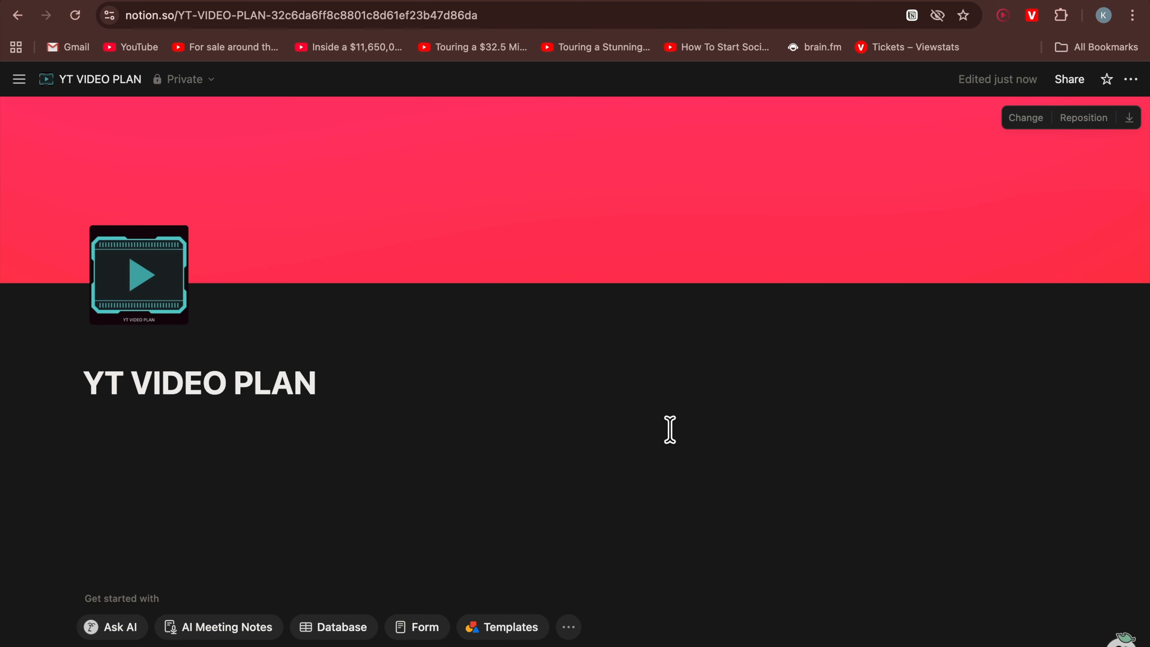
Insert a toggle list block below the title and name it 'Video ideas'
mouse_move(4, 303)
scroll(542, 478, "down", 1)
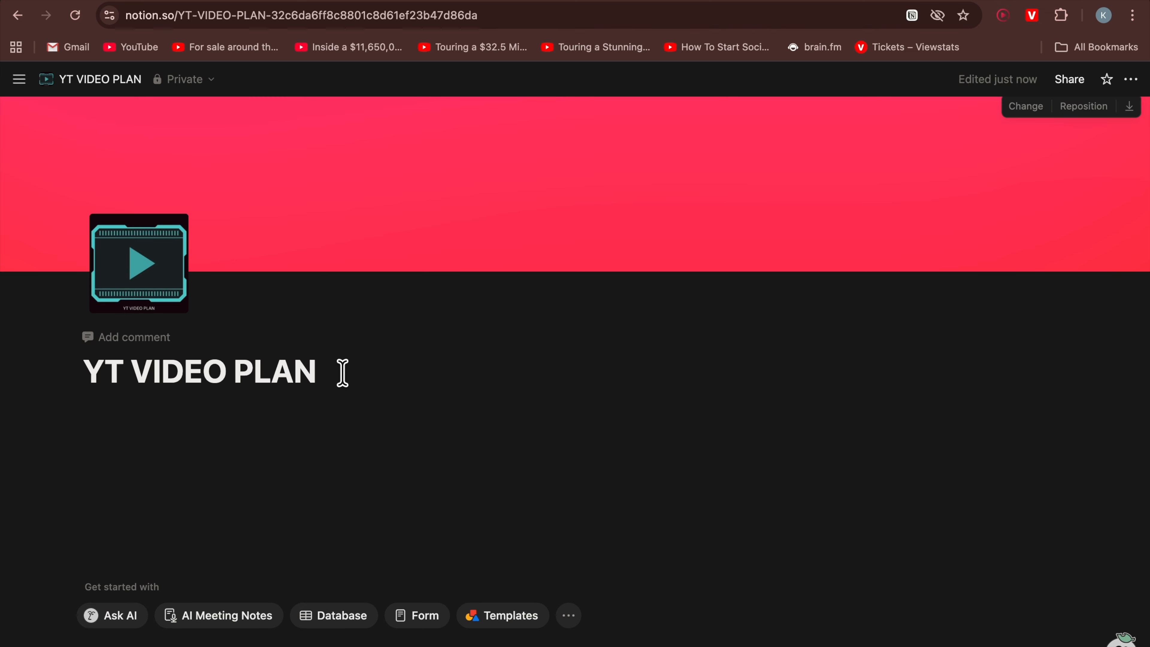
key("Return")
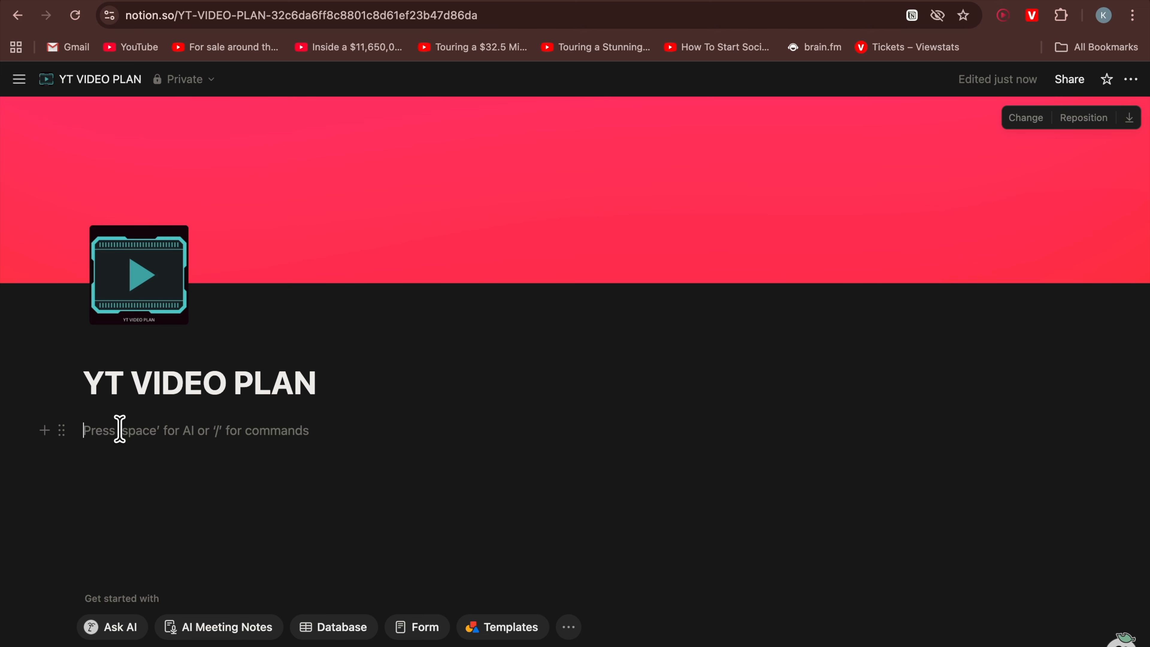
type("/")
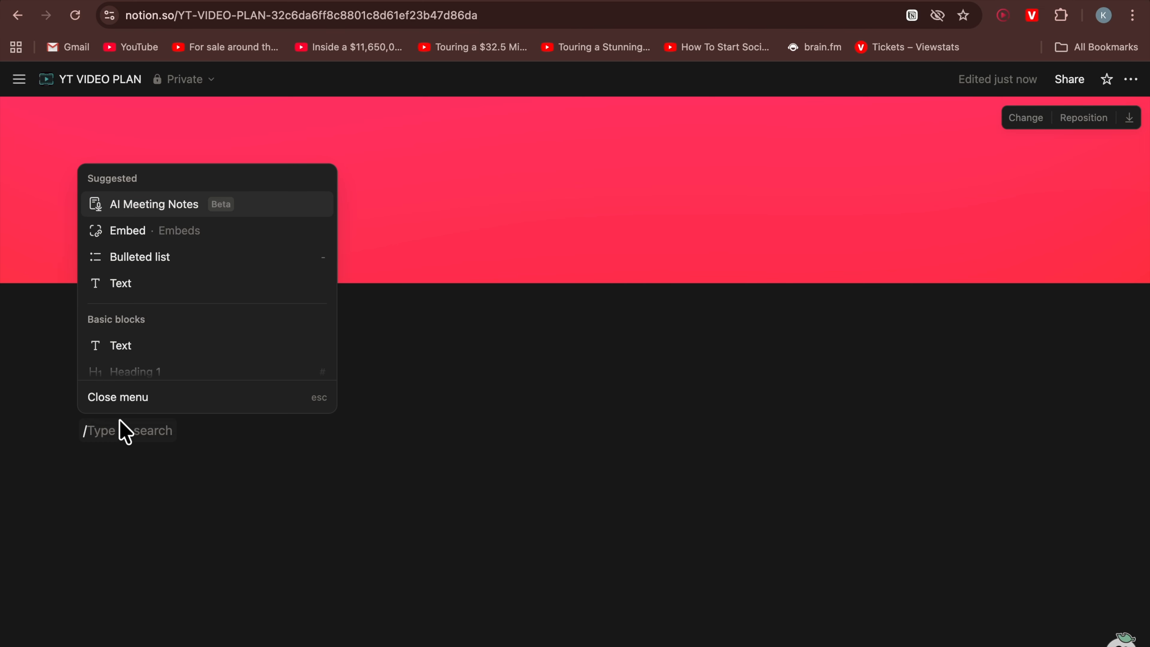
scroll(117, 323, "down", 1)
scroll(121, 335, "down", 3)
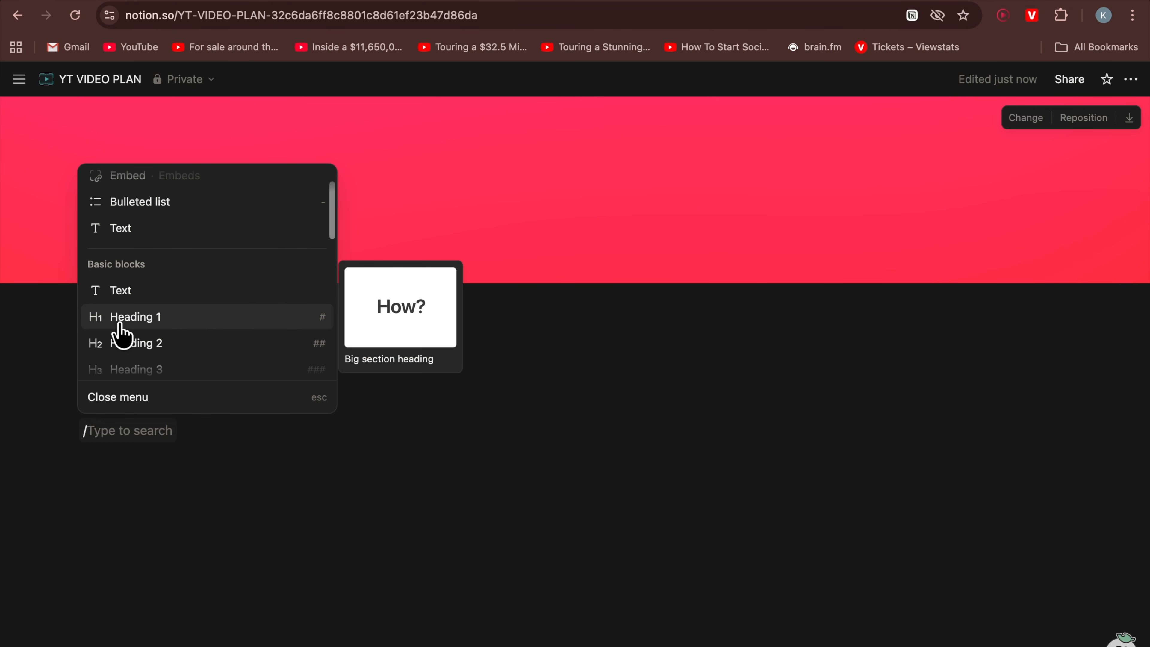
type("tog")
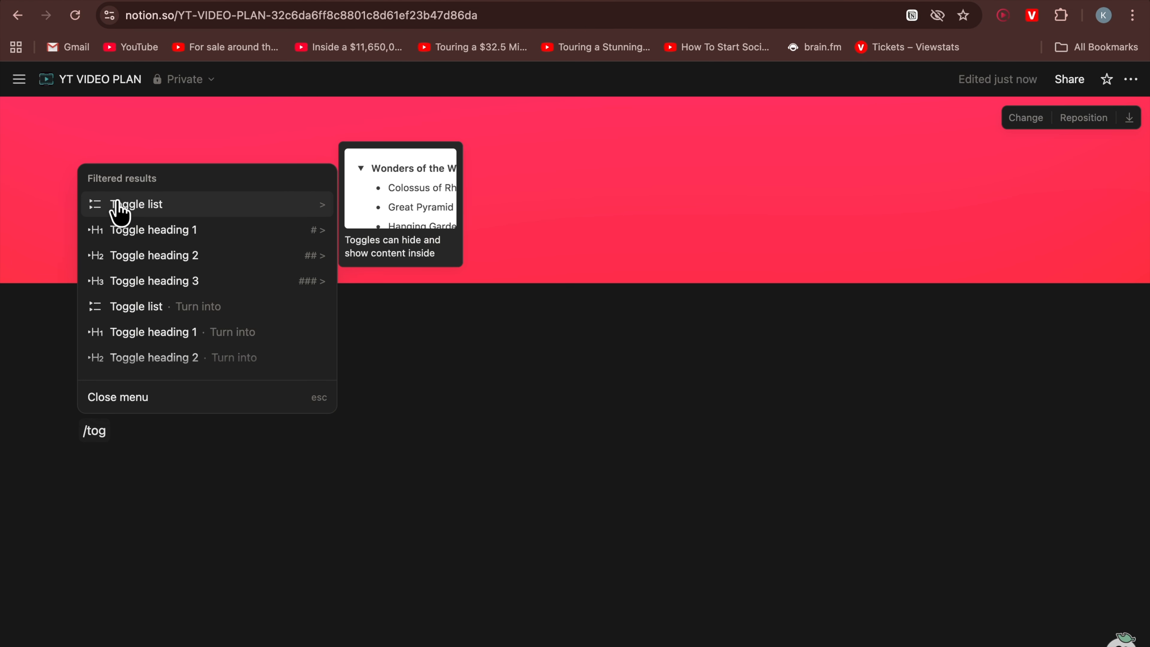
left_click(119, 207)
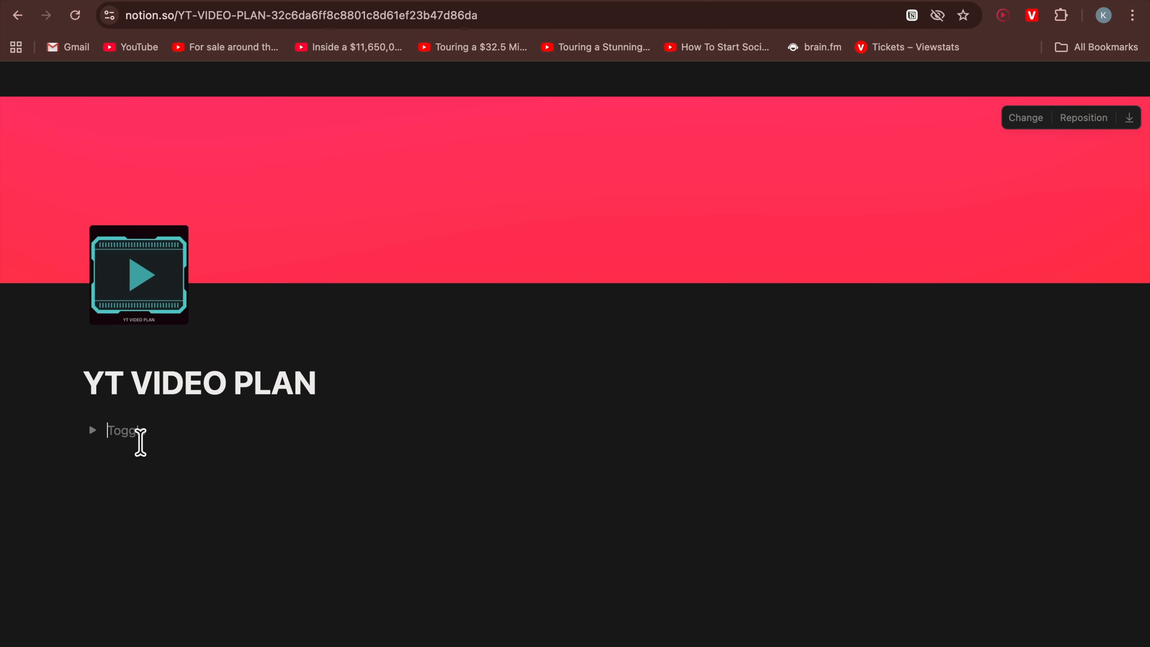
type("Video ideas")
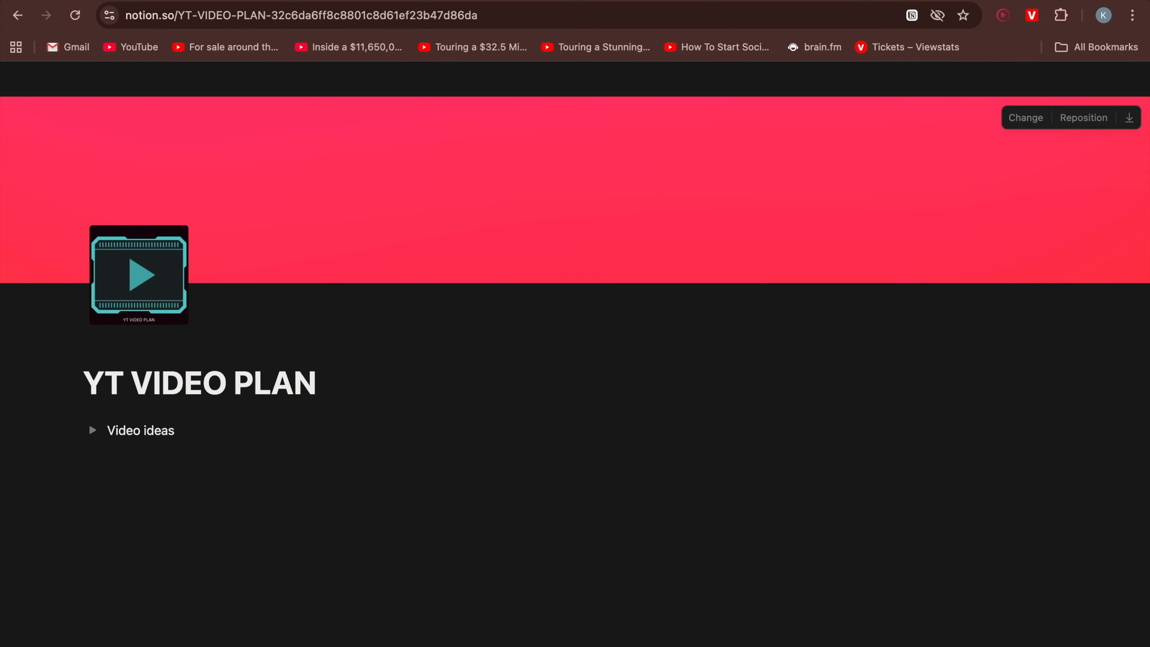
Add toggles named 'Title ideas' and 'Thumbnail idea' below it
key("Return")
type("Title ideas")
key("Return")
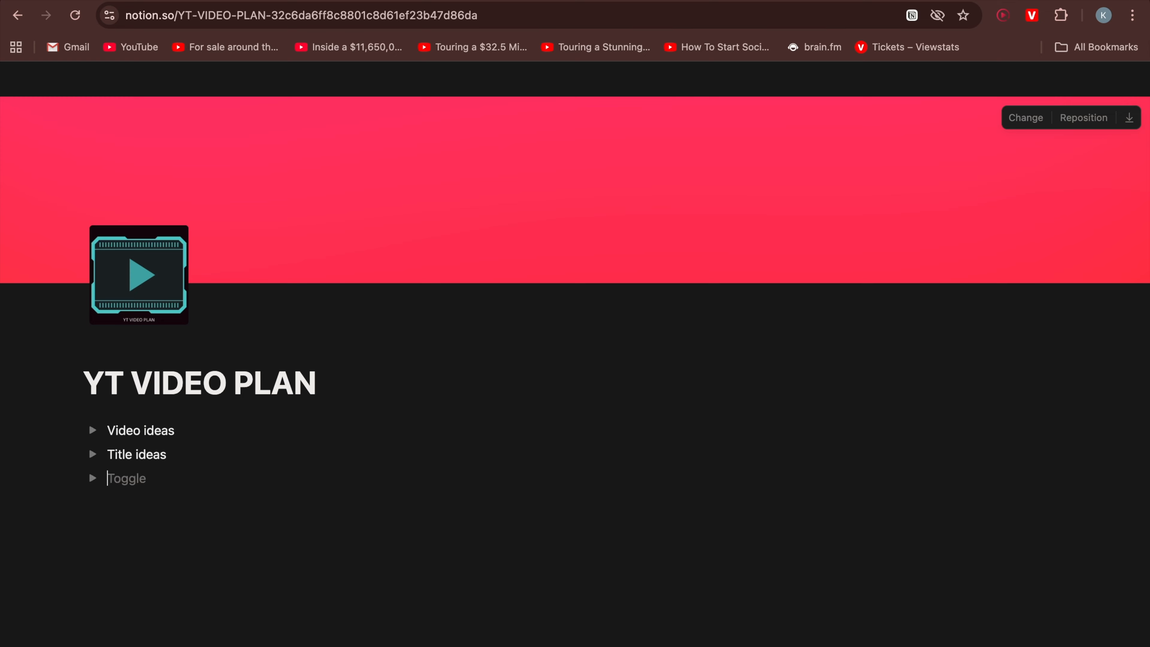
type("Thumbnail idea")
Add further toggles named 'Video script', 'Description' and 'Pinned comment'
key("Return")
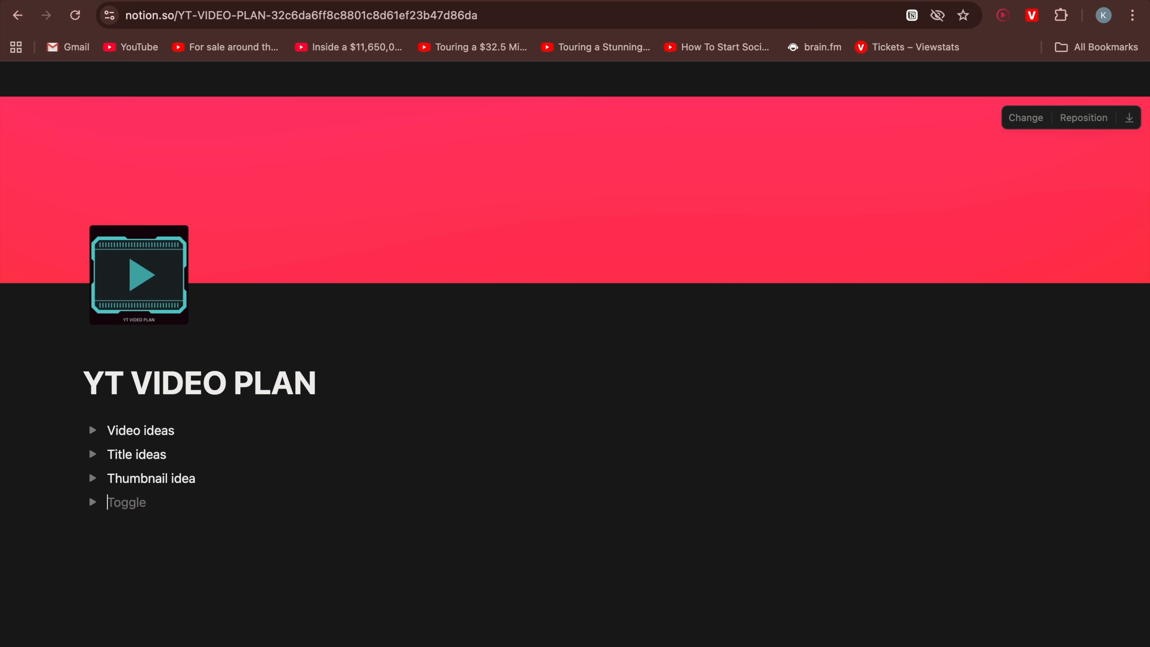
type("Video script")
scroll(88, 446, "down", 1)
key("Return")
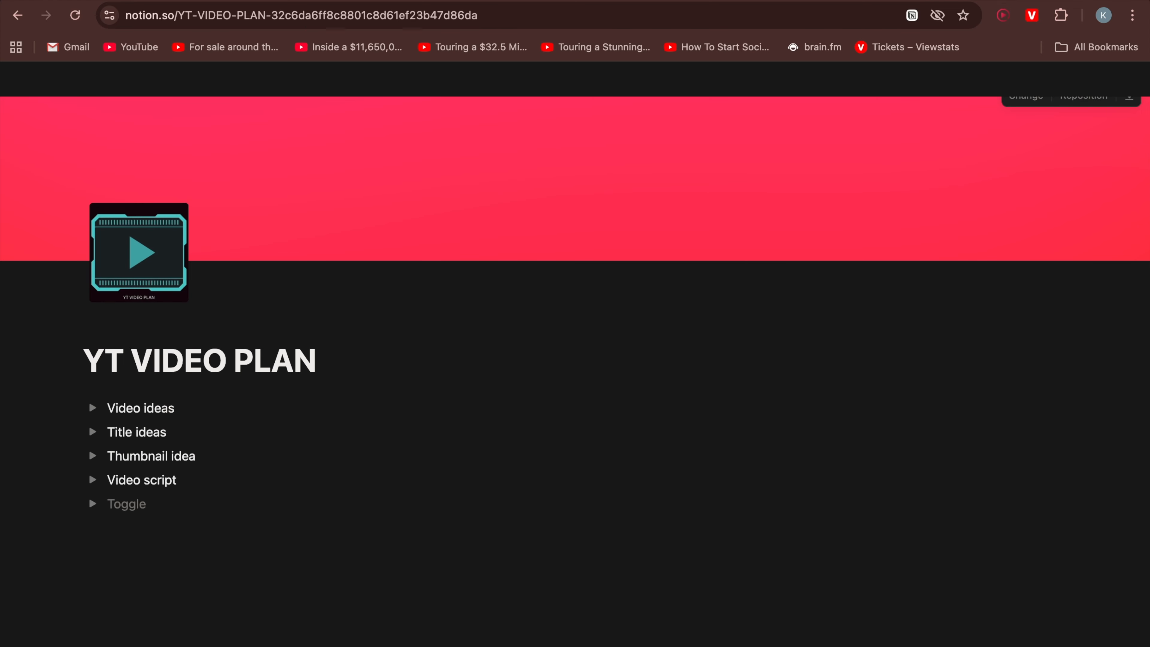
type("Description")
key("Return")
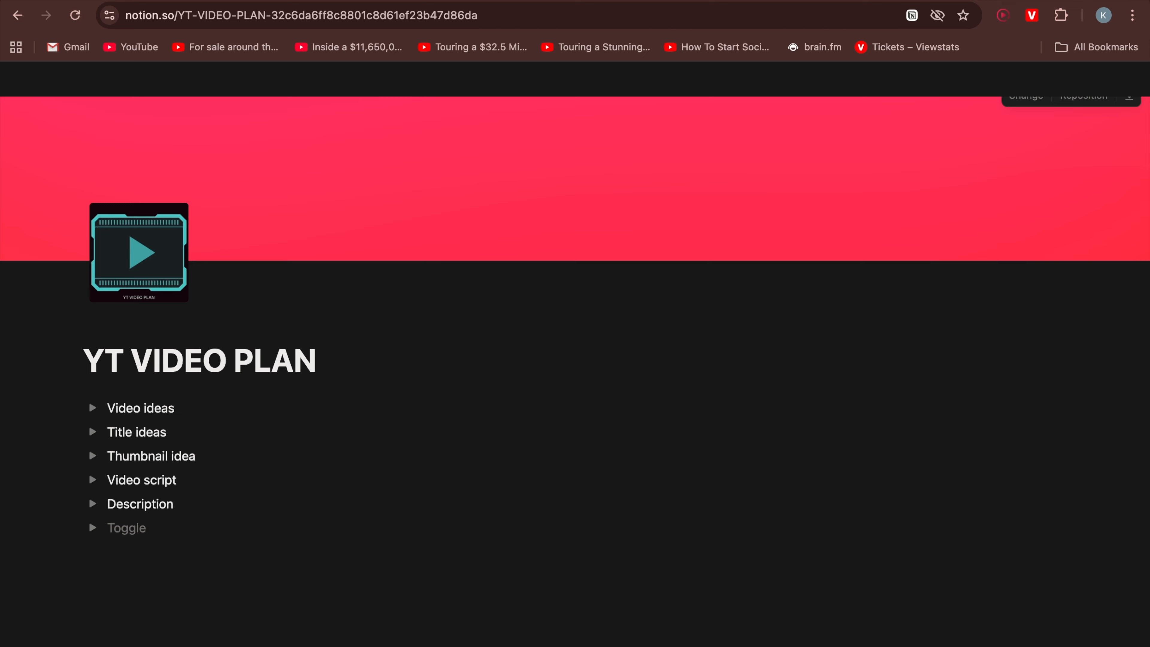
type("Pinned comment")
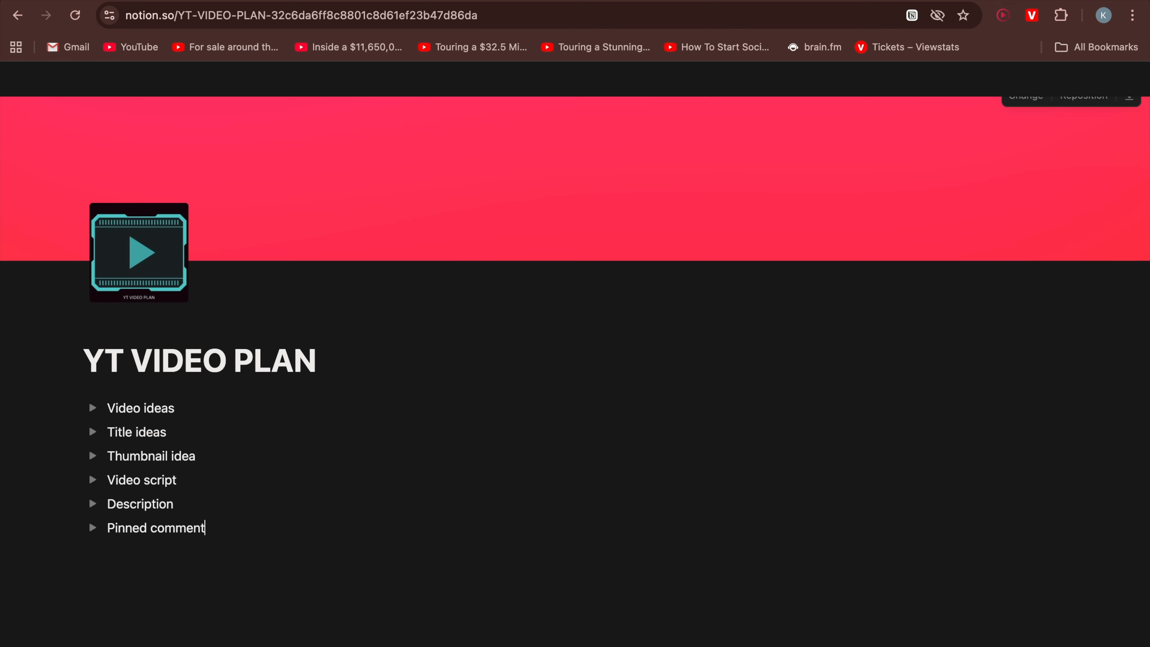
Add another toggle named 'community post' below 'Pinned comment'
key("Return")
type("community post")
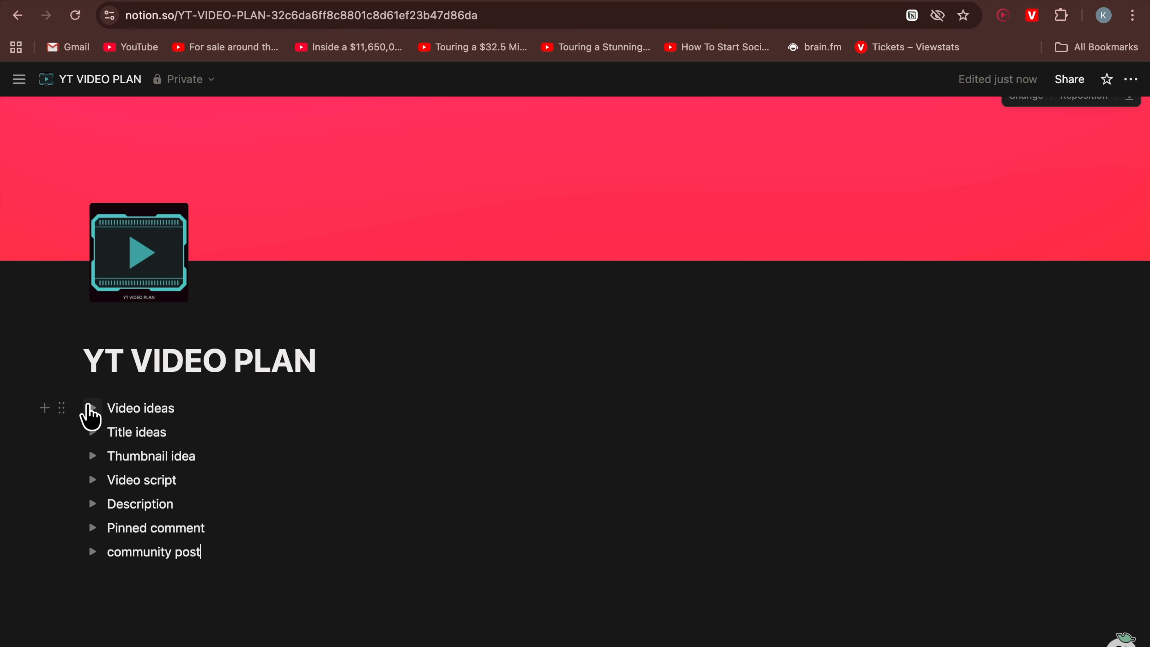
Embed the YouTube video 'If you're ambitious but lazy, watch this' inside the 'Video ideas' toggle using its copied link
left_click(92, 409)
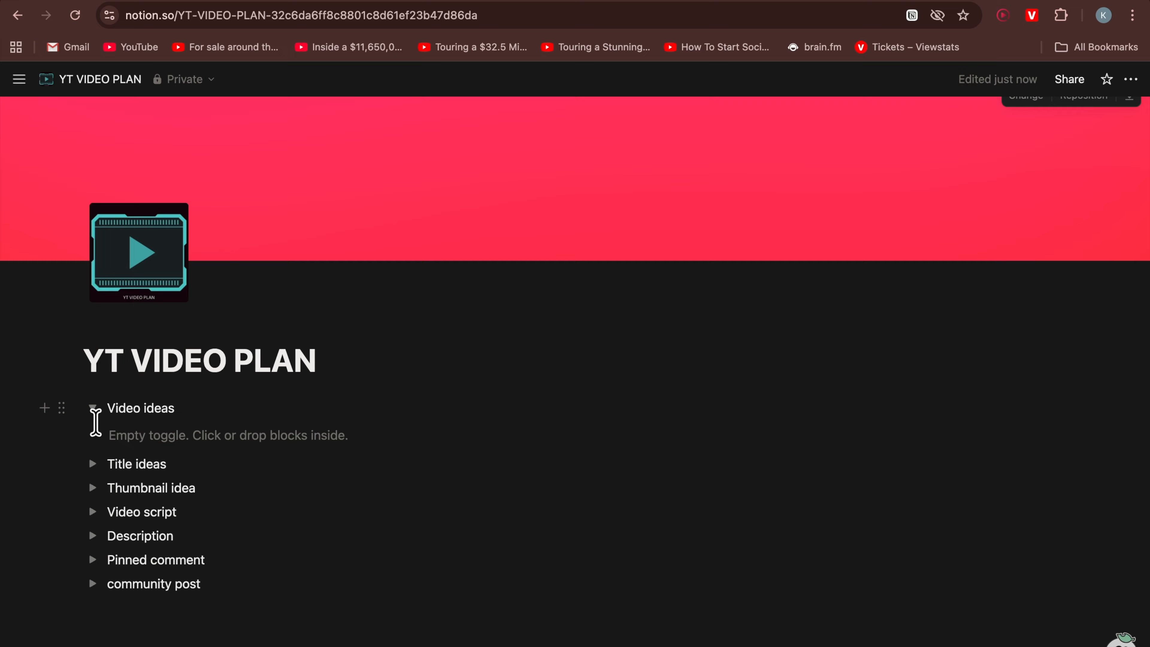
left_click(244, 437)
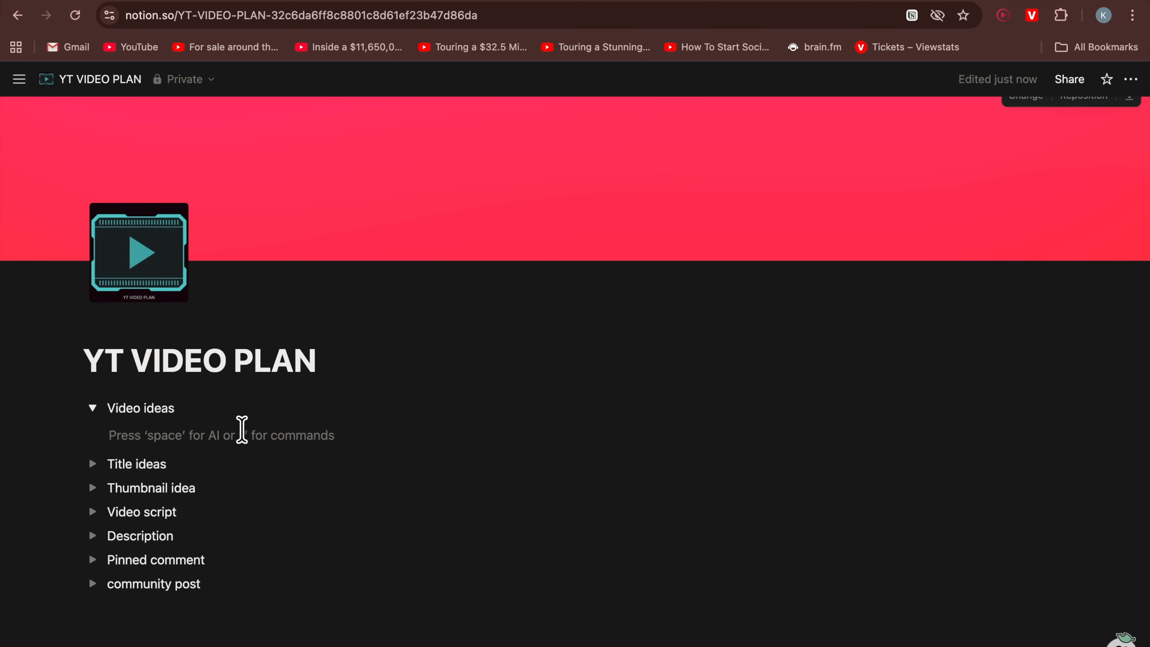
type("/emb")
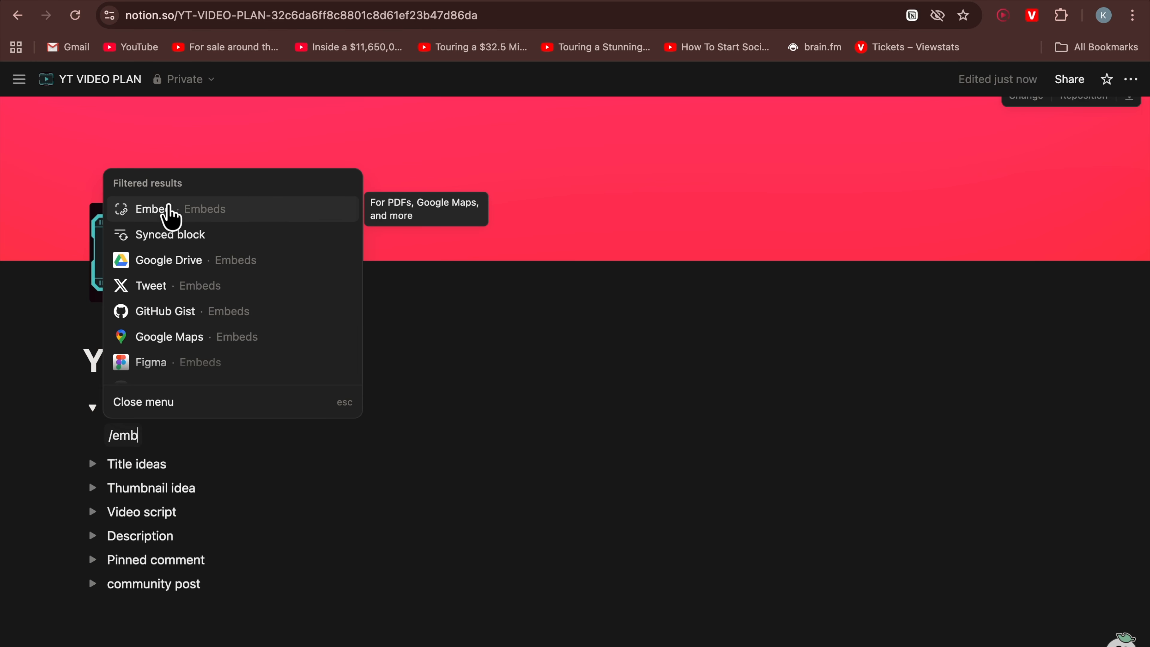
left_click(169, 209)
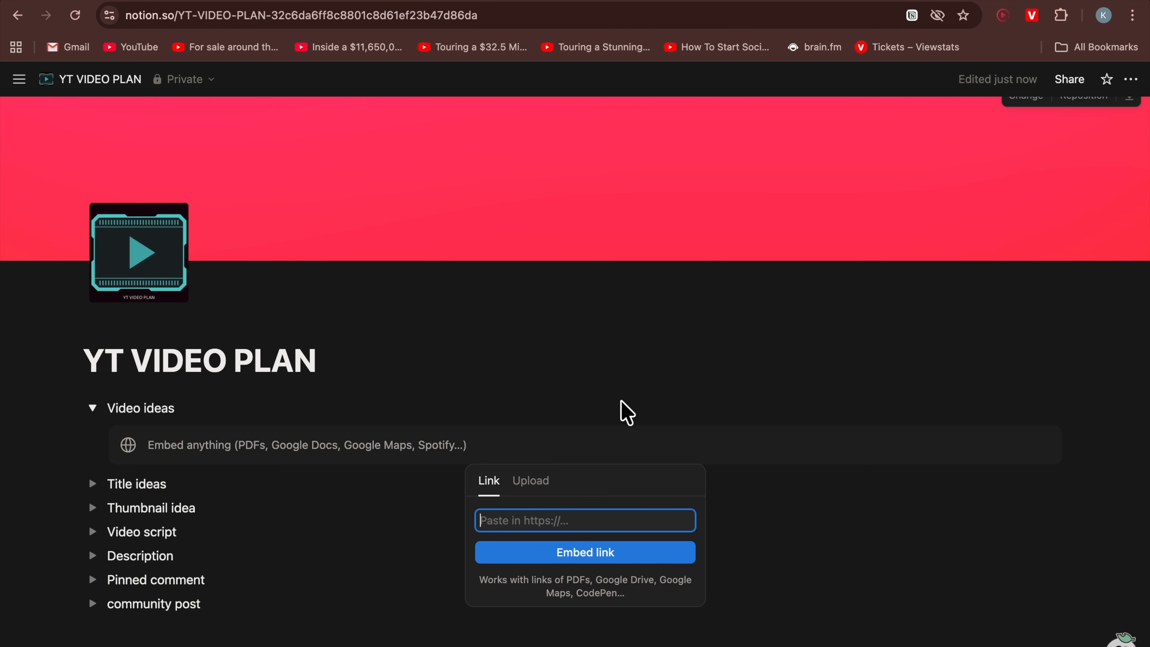
left_click(335, 4)
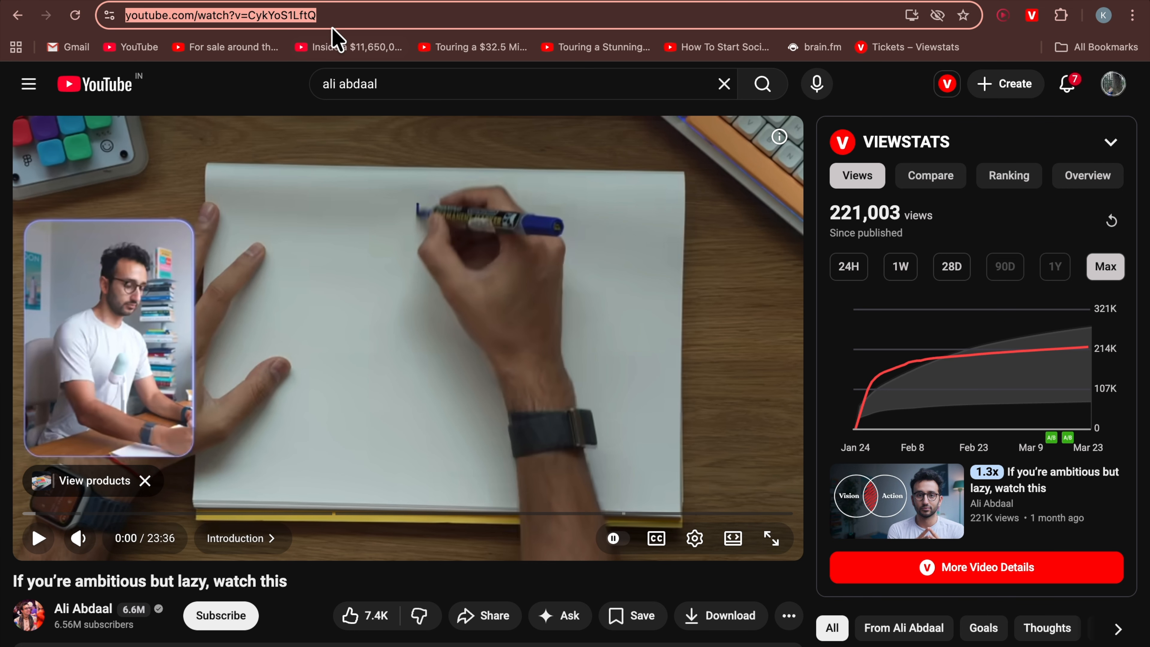
left_click(346, 16)
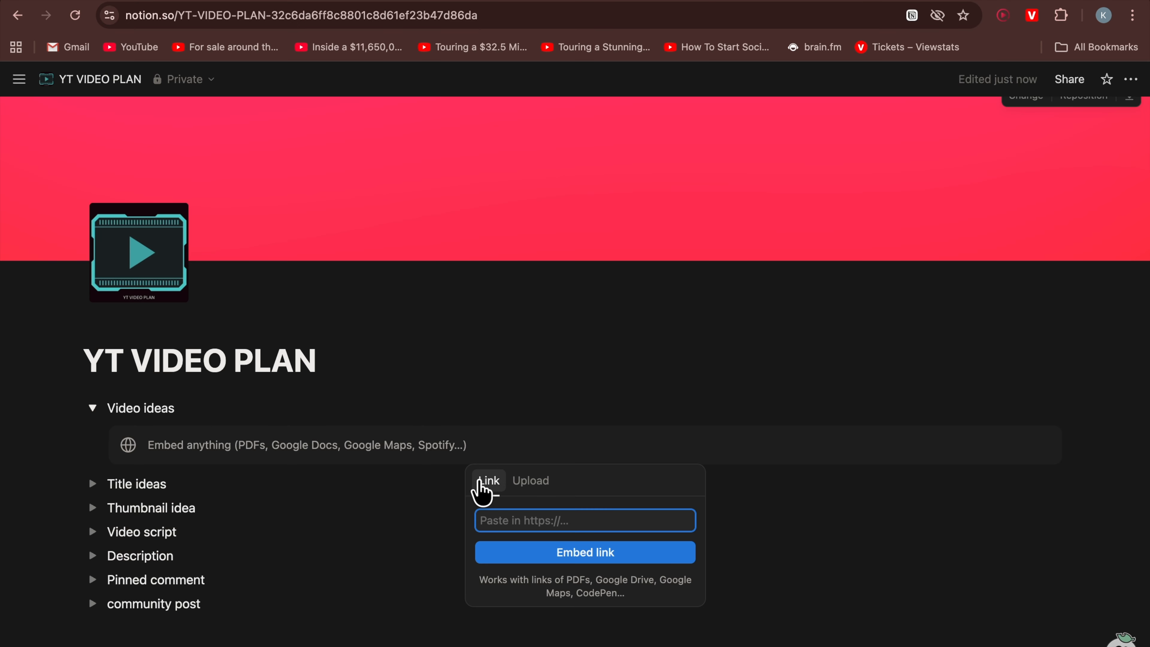
type("https://www.youtube.com/watch?v=CykYoS1LftQ")
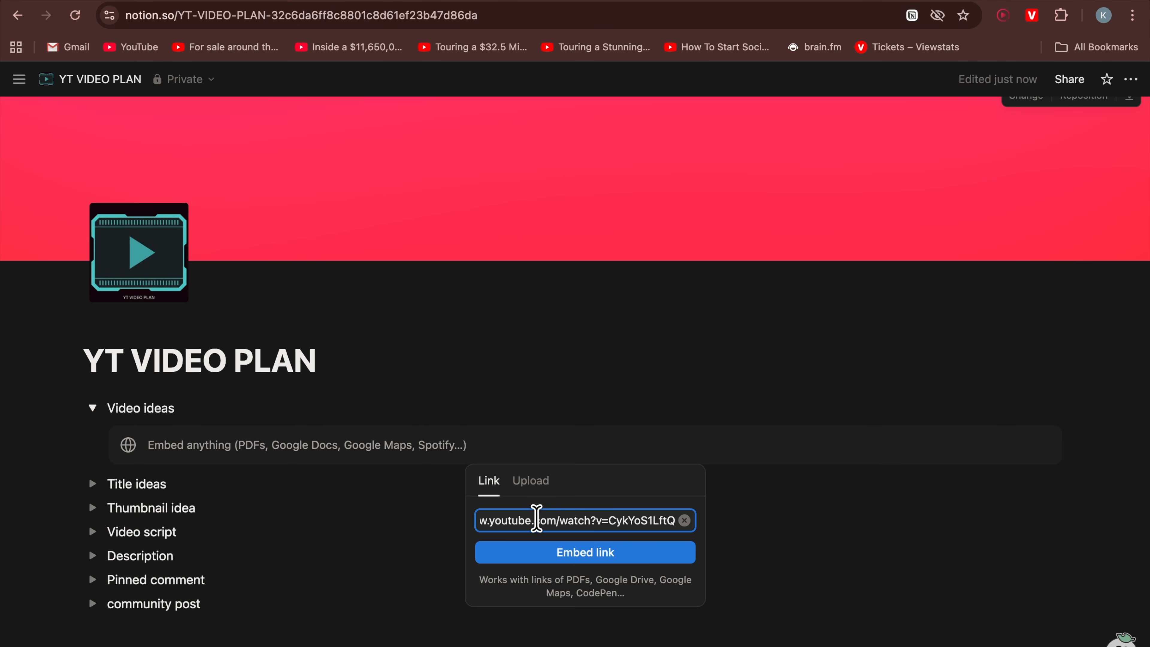
left_click(553, 555)
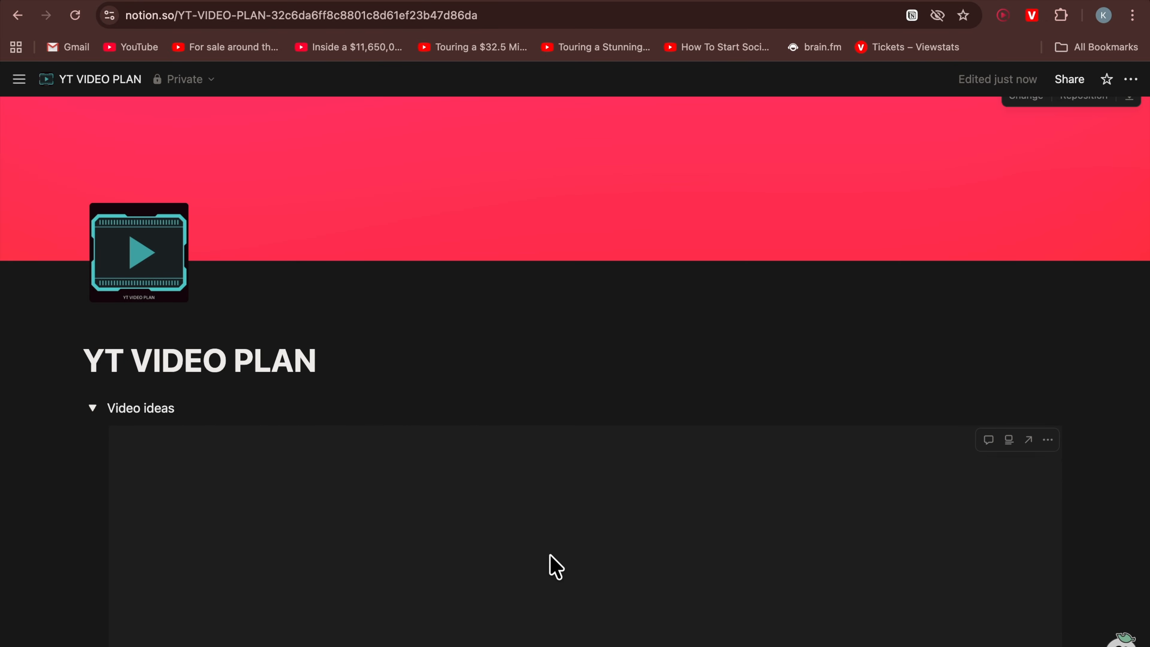
Resize the embedded video to about half its width
scroll(550, 556, "down", 3)
scroll(550, 556, "down", 6)
scroll(551, 556, "up", 5)
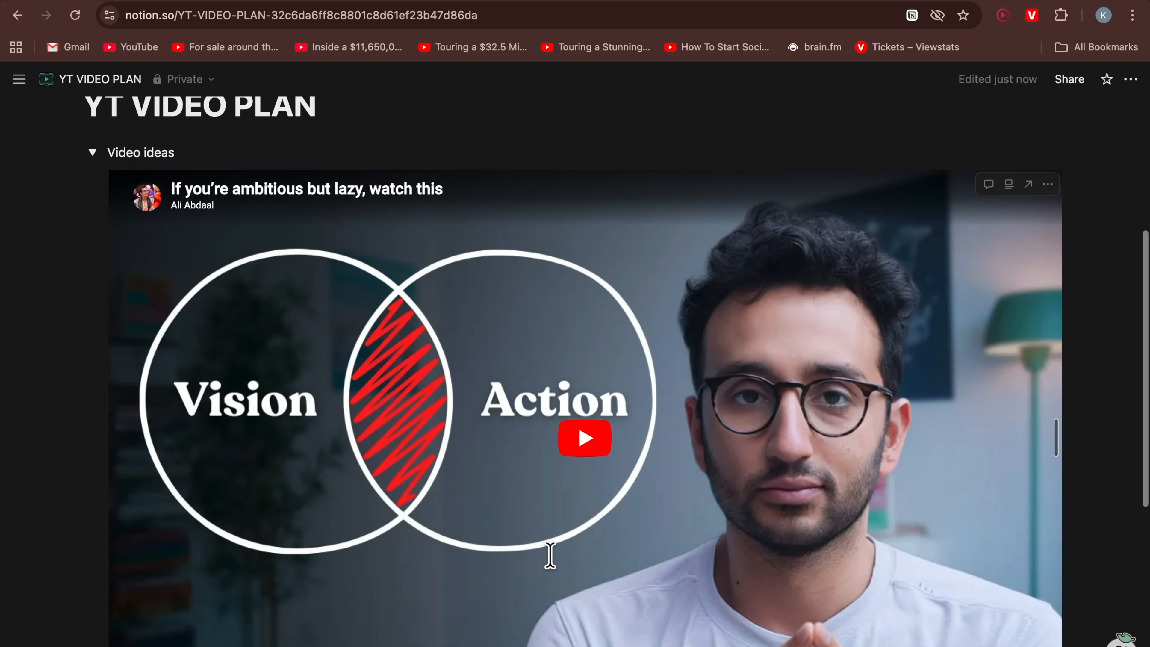
scroll(551, 555, "down", 4)
scroll(550, 556, "up", 1)
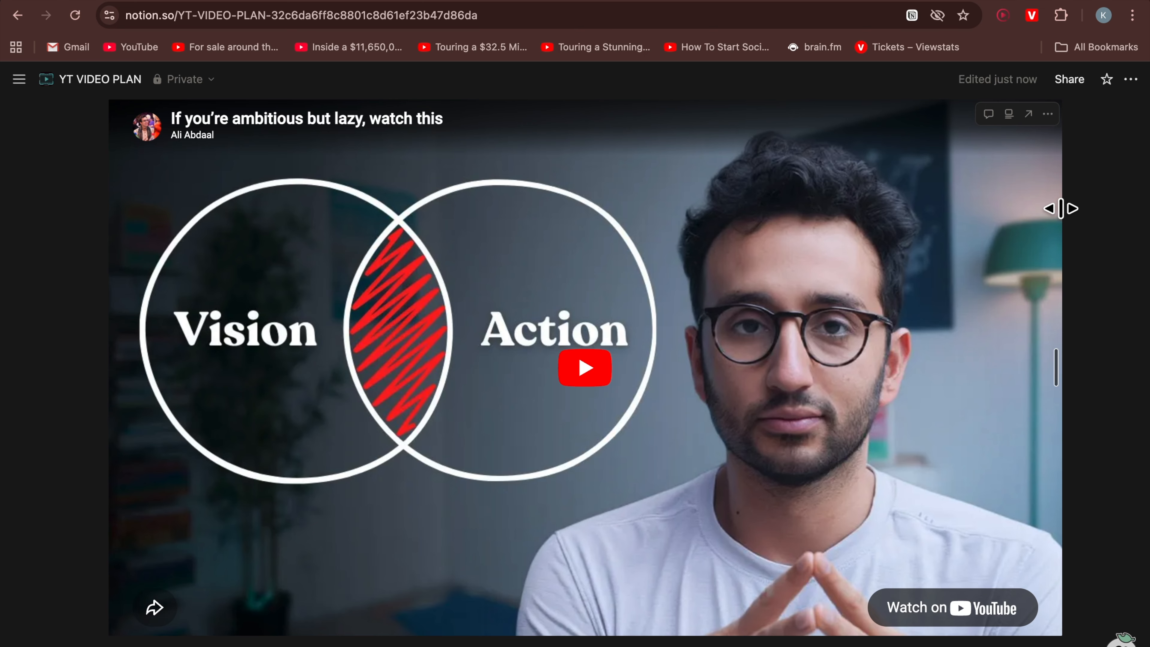
left_click_drag(1061, 208, 516, 167)
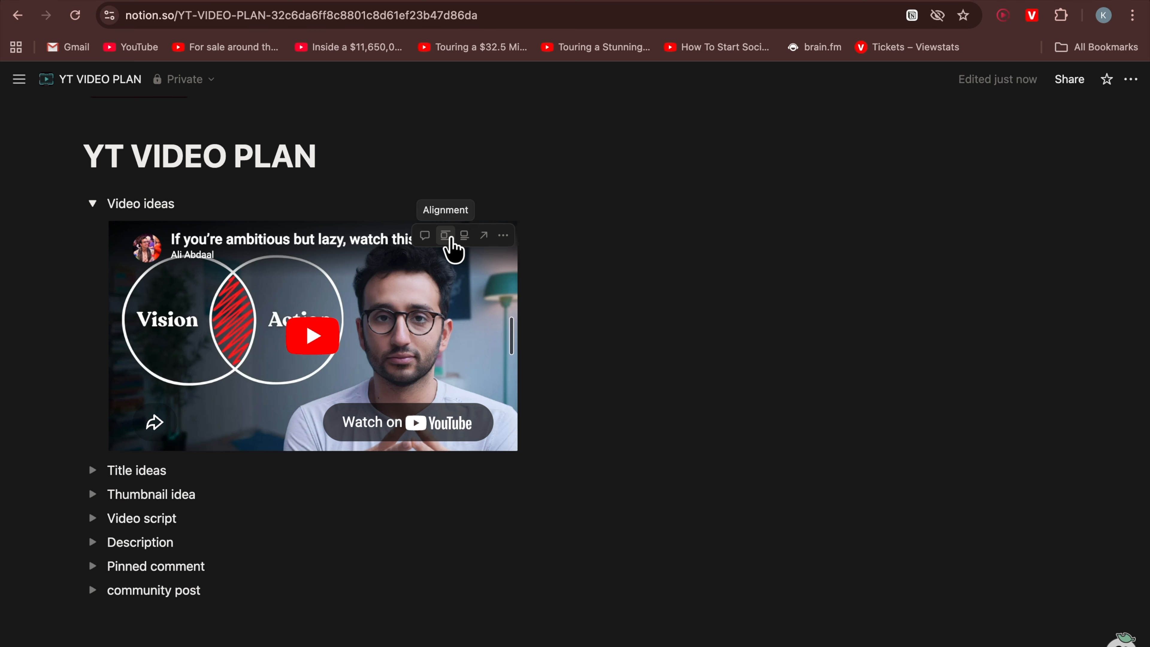
left_click(446, 235)
left_click(452, 273)
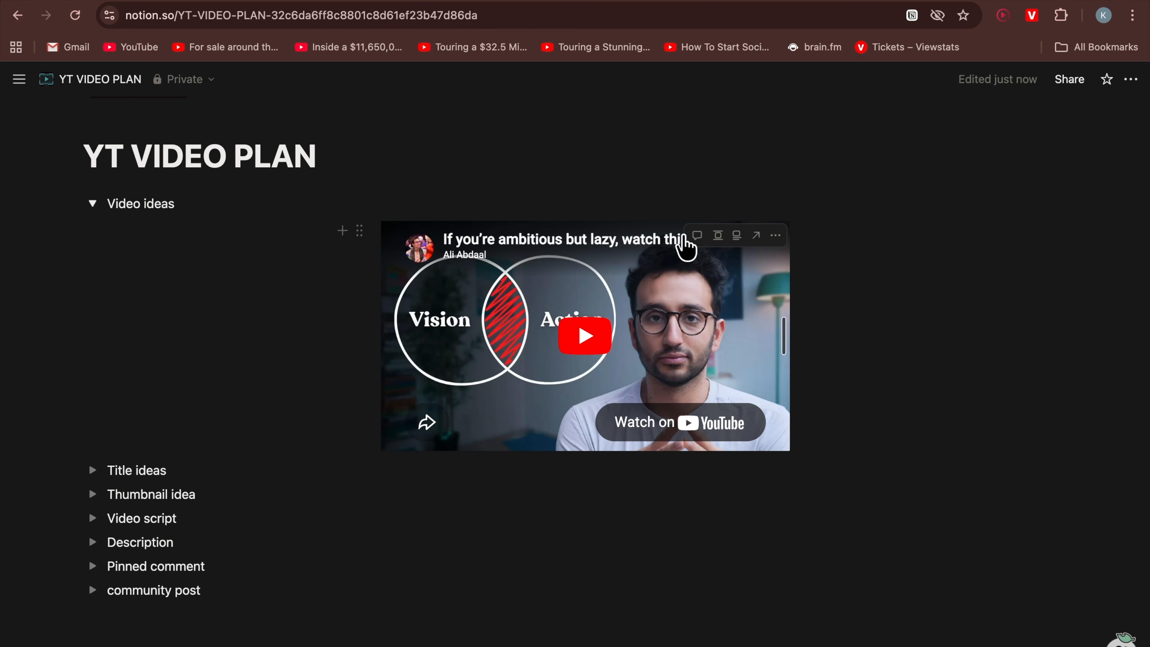
left_click(719, 239)
left_click(751, 270)
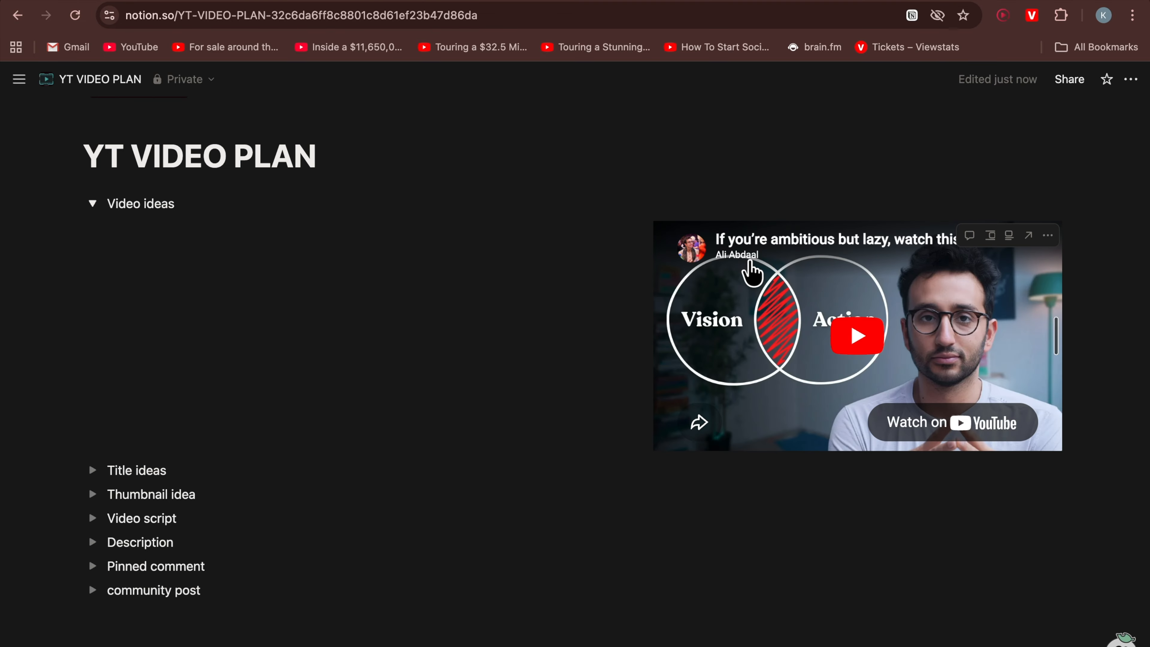
left_click(991, 236)
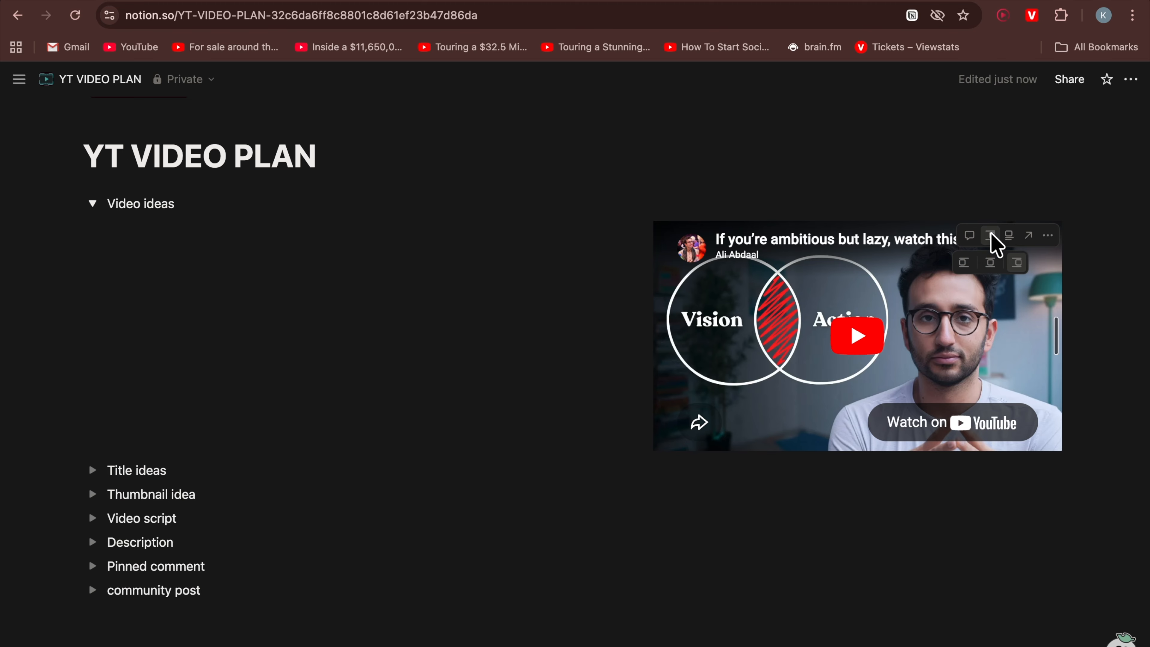
left_click(963, 263)
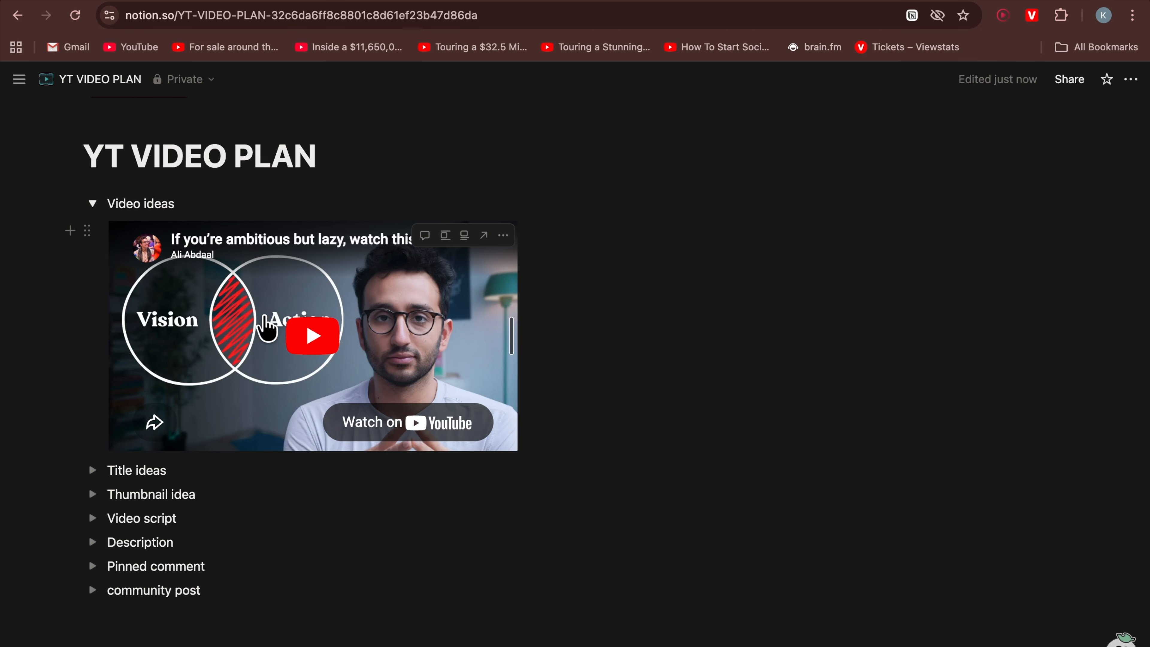
Embed a second YouTube video, 'If I Started YouTube from Scratch in 2026, I'd do THIS', at the top of 'Video ideas'
left_click(189, 201)
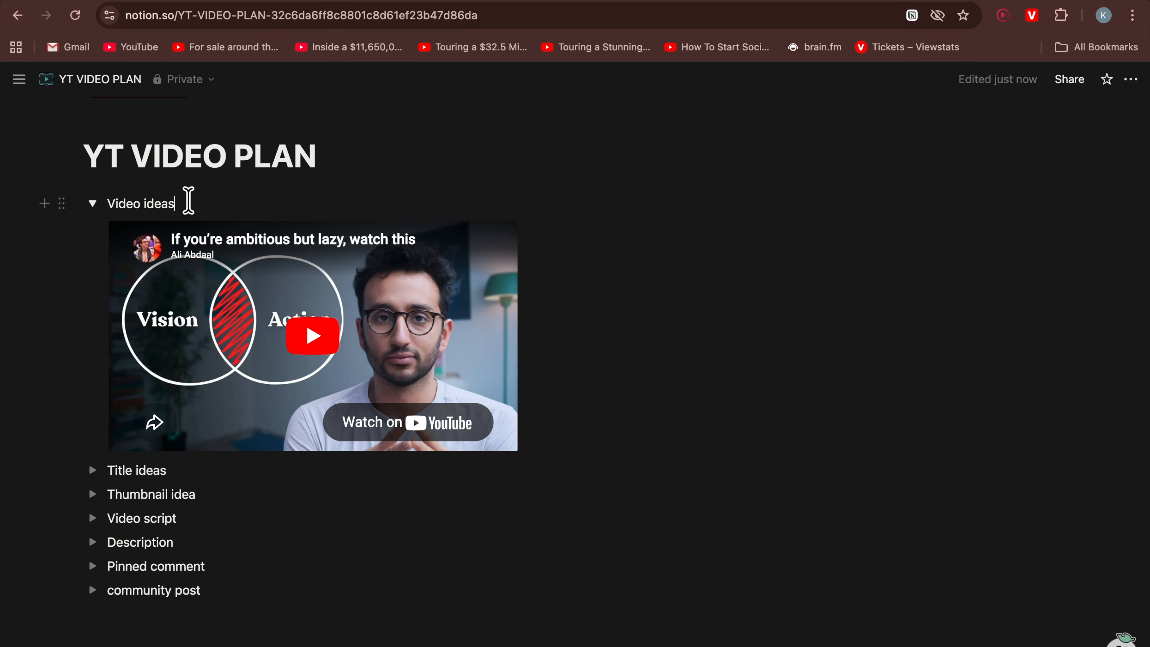
key("Return")
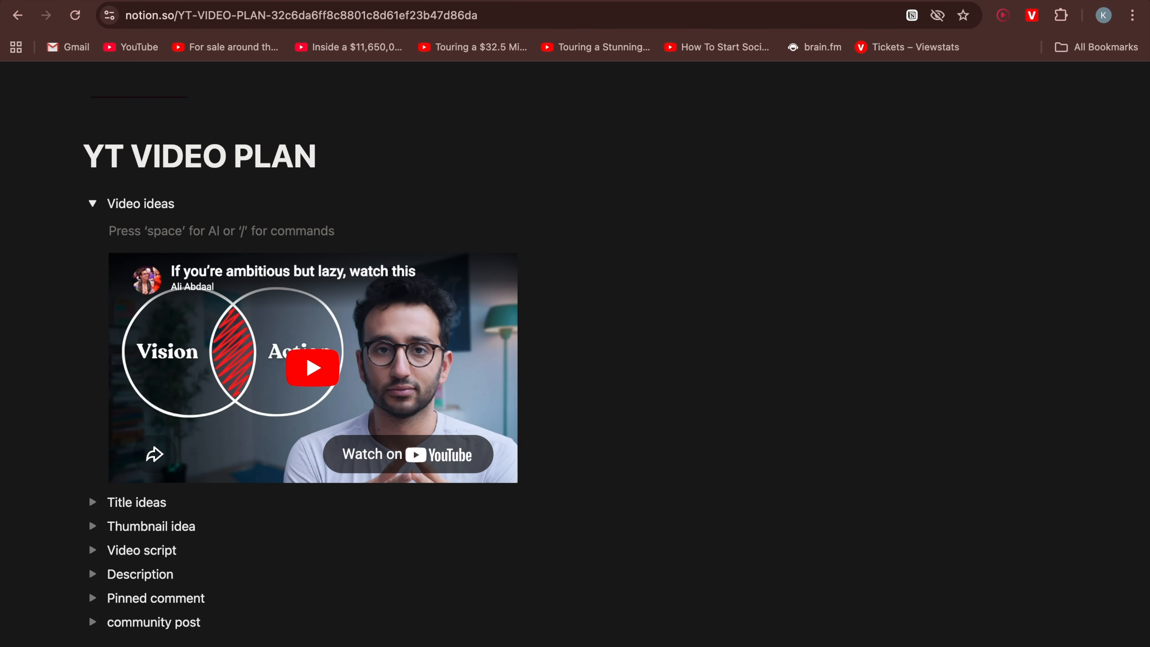
type("?")
key("BackSpace")
type("/")
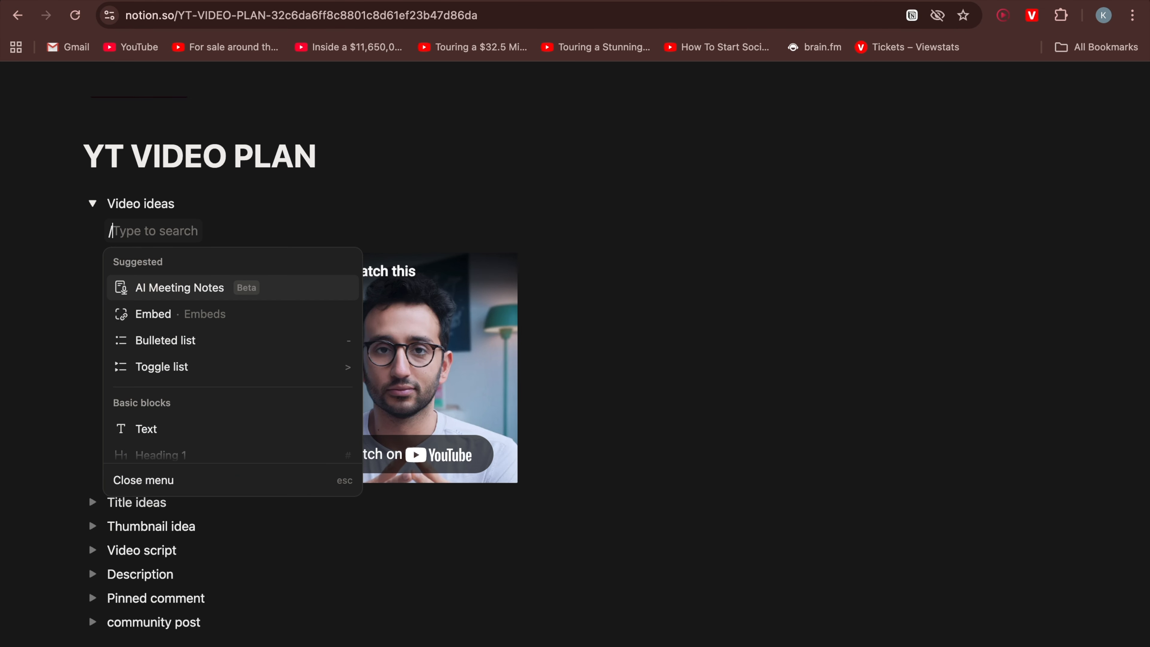
left_click(155, 326)
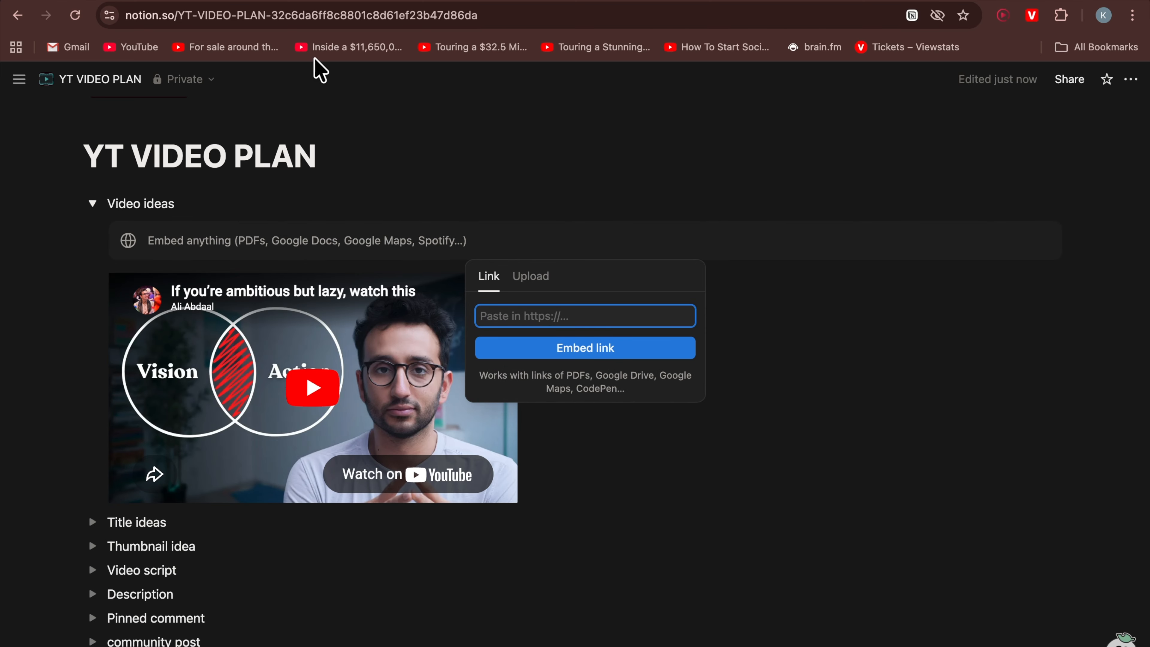
left_click(335, 1)
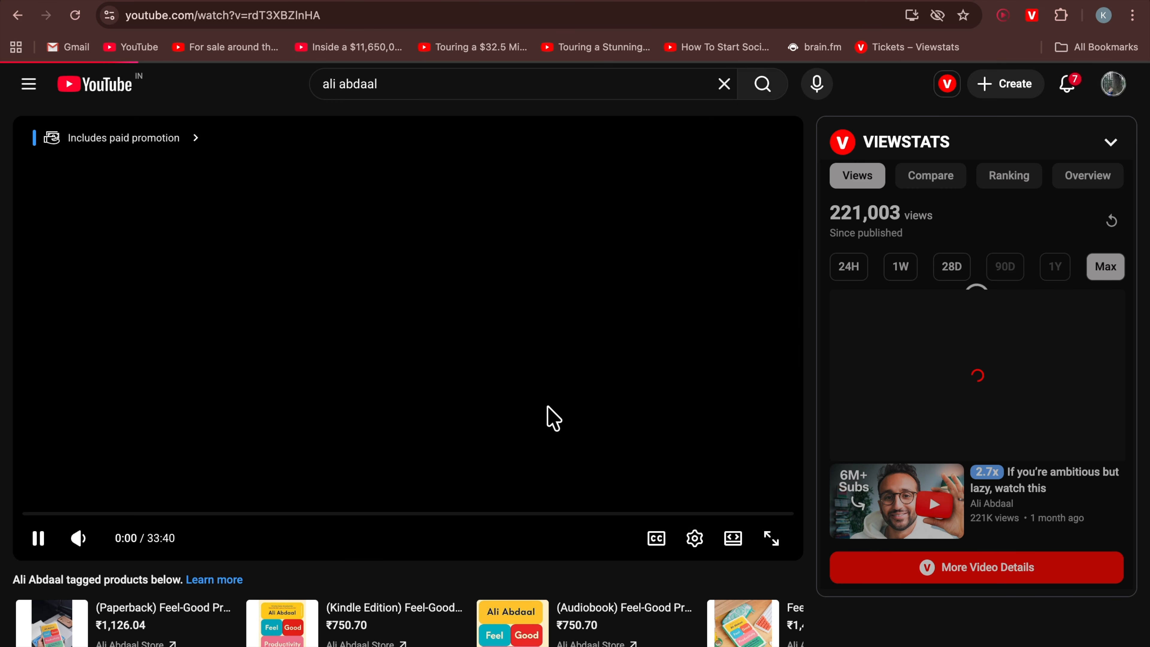
left_click(449, 400)
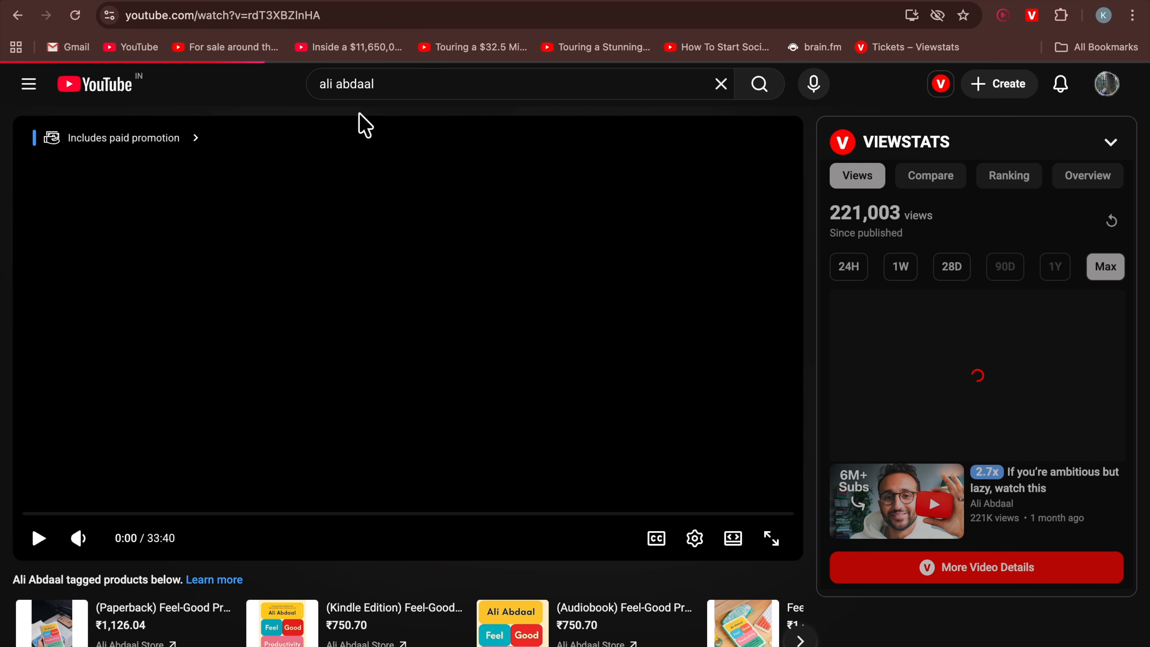
left_click(320, 16)
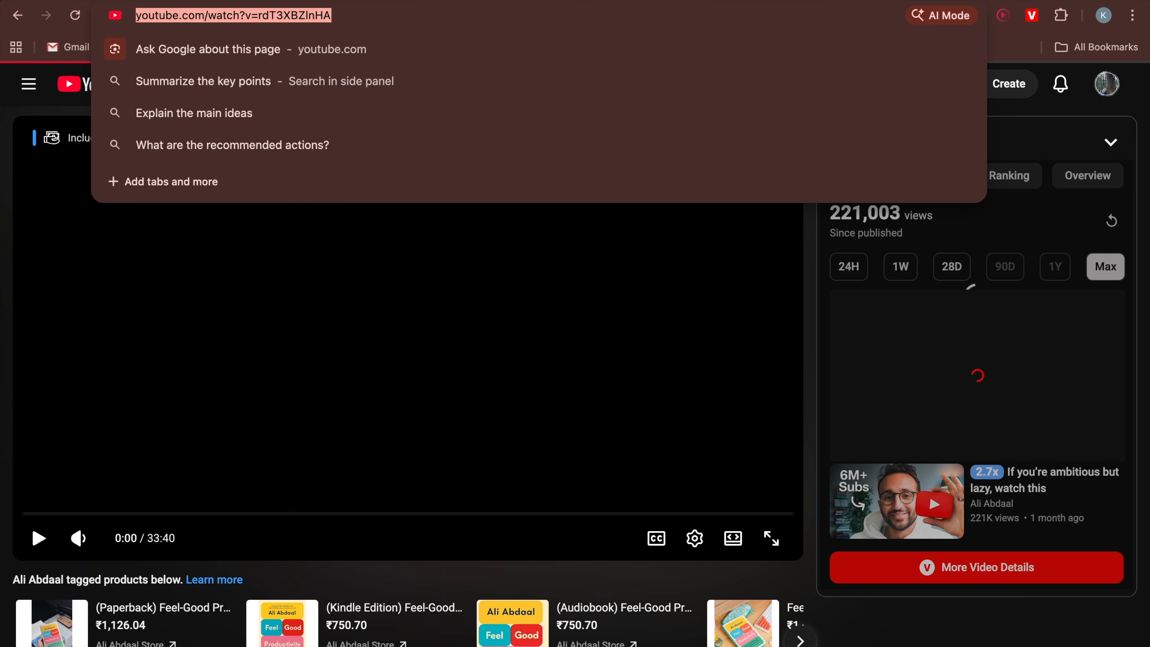
key("ctrl+c")
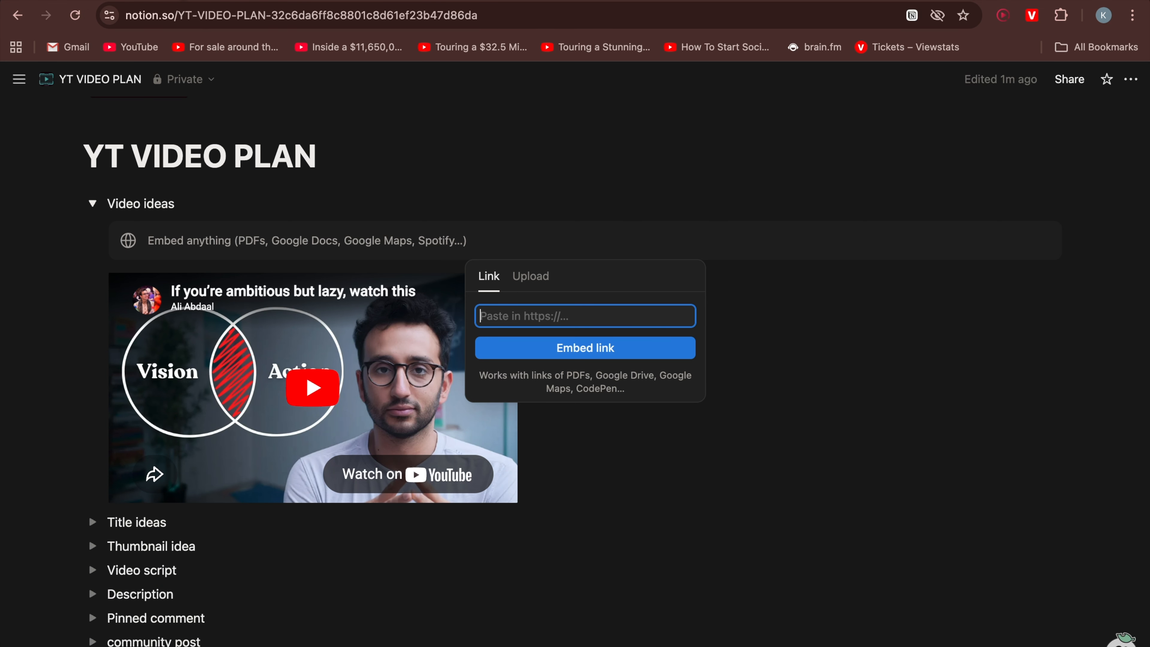
key("ctrl+v")
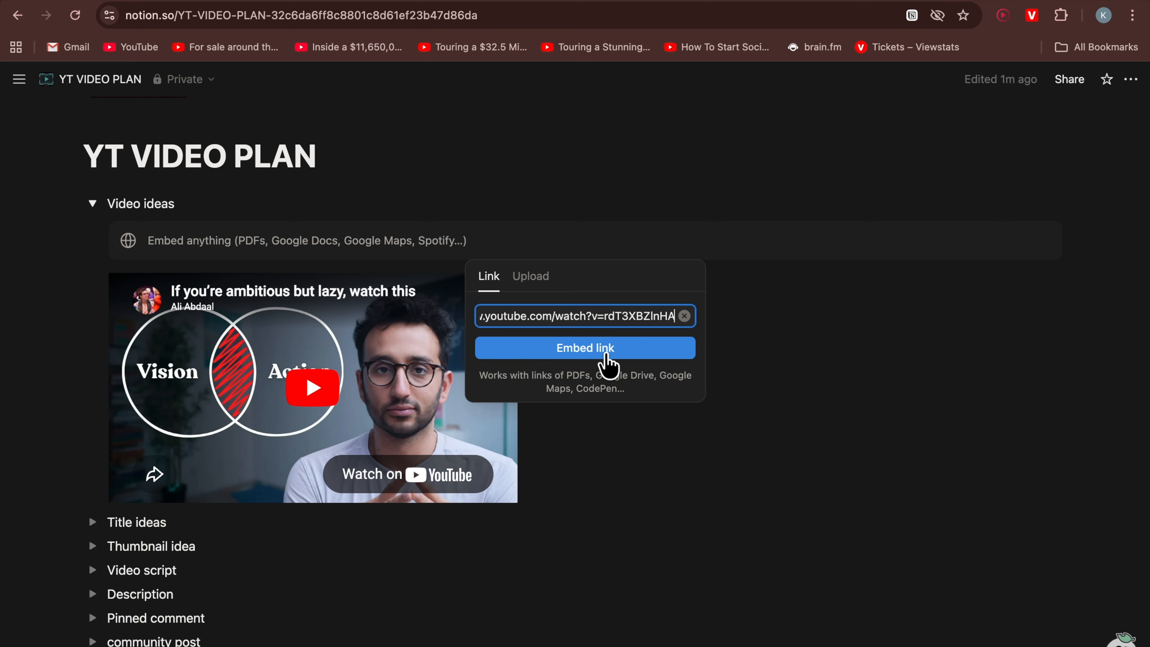
left_click(604, 353)
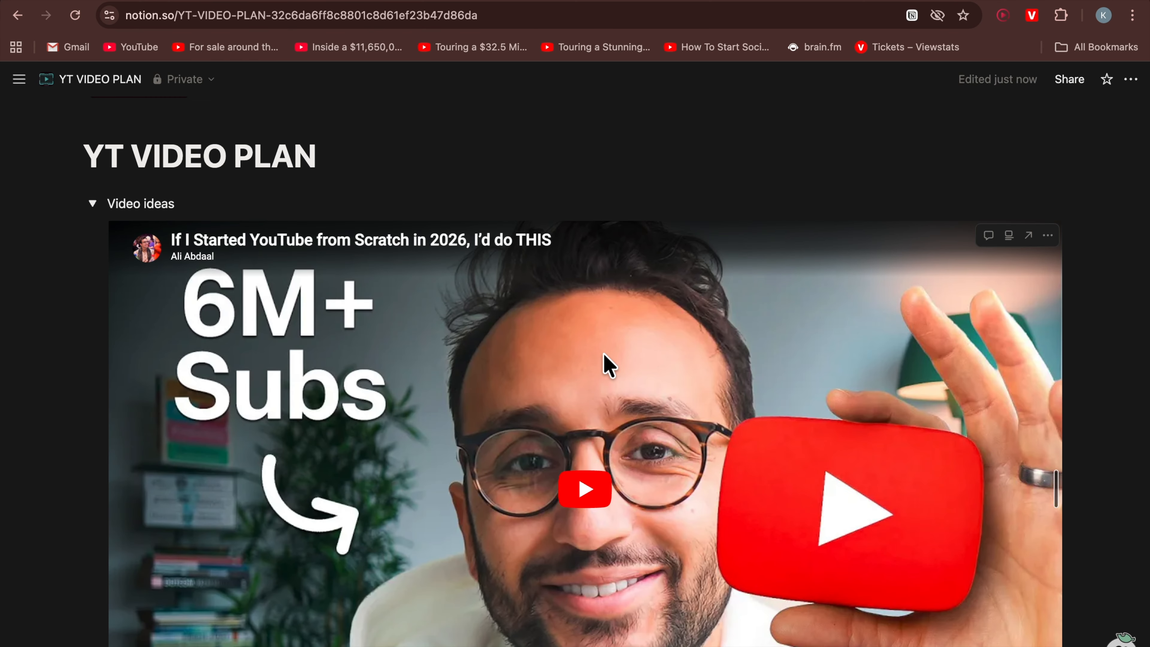
Shrink the second video to the same size and place the two videos side by side
left_click_drag(1003, 335, 515, 296)
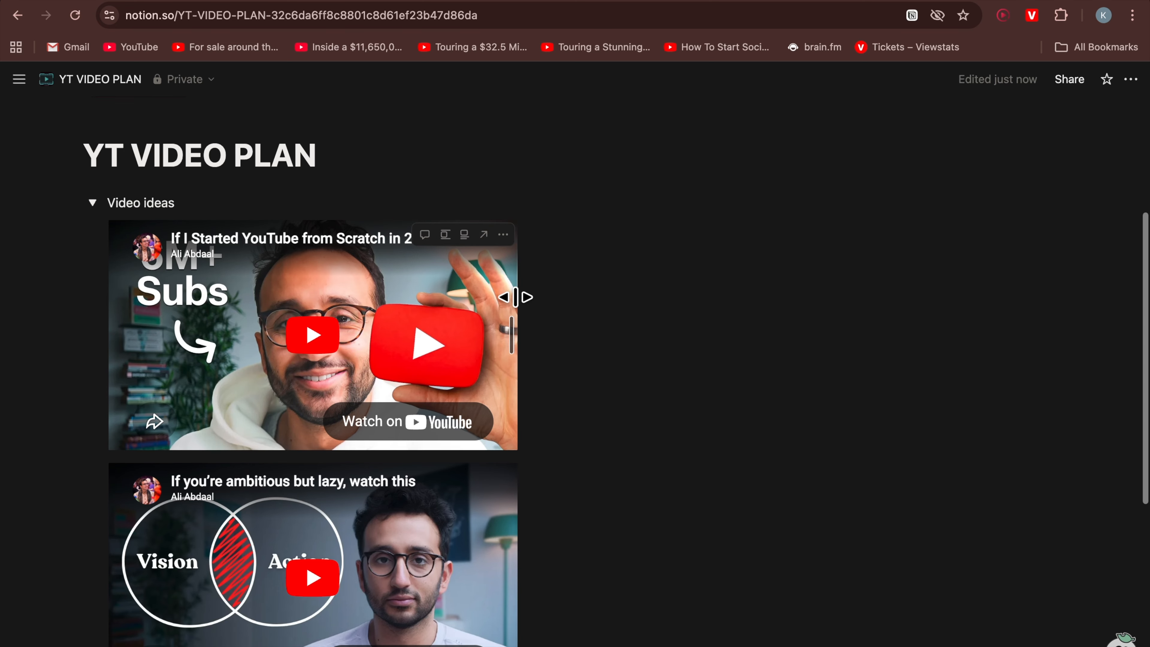
scroll(522, 286, "down", 2)
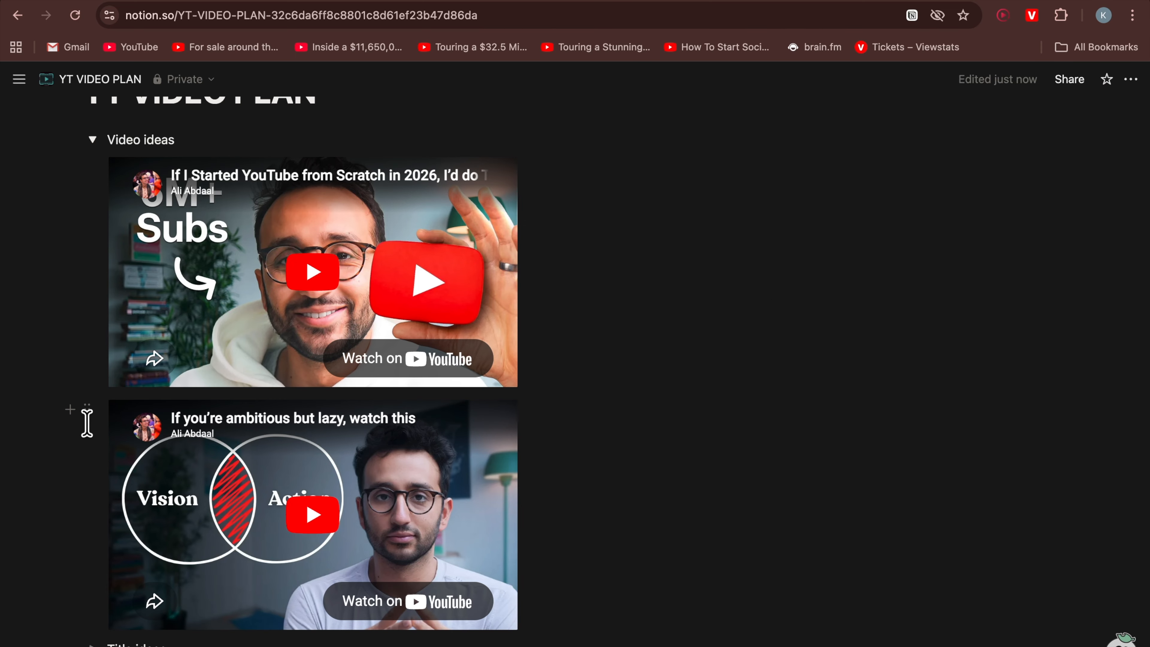
left_click_drag(87, 405, 543, 176)
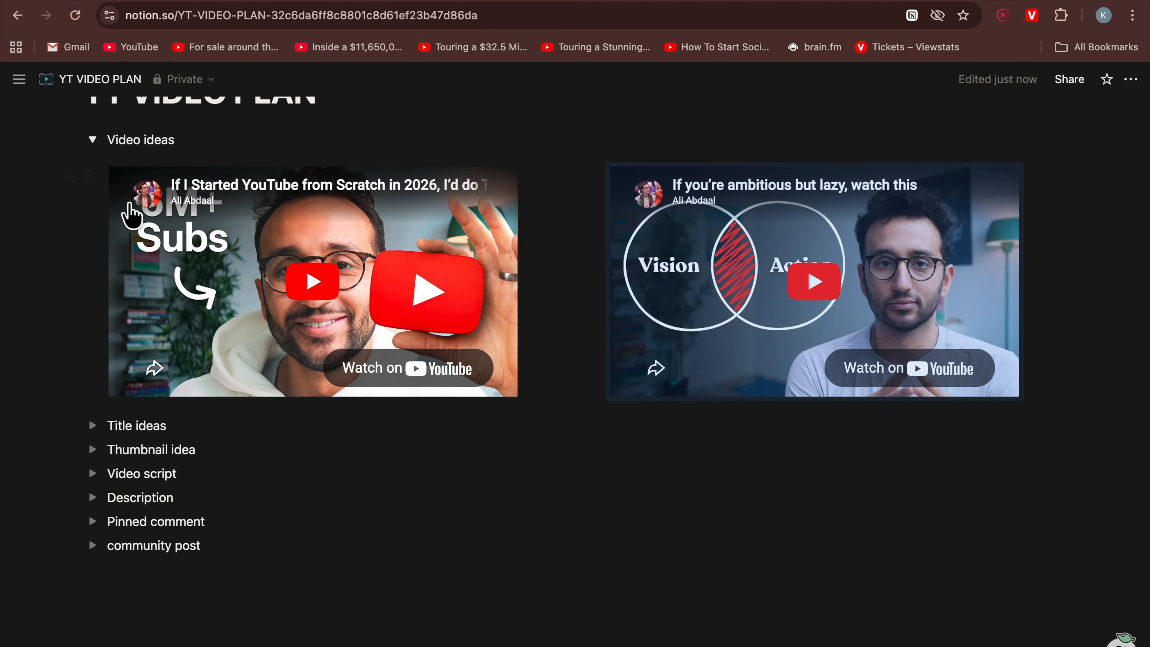
Collapse 'Video ideas' and add a bulleted item 'How to be productice' inside the 'Title ideas' toggle
scroll(123, 194, "up", 2)
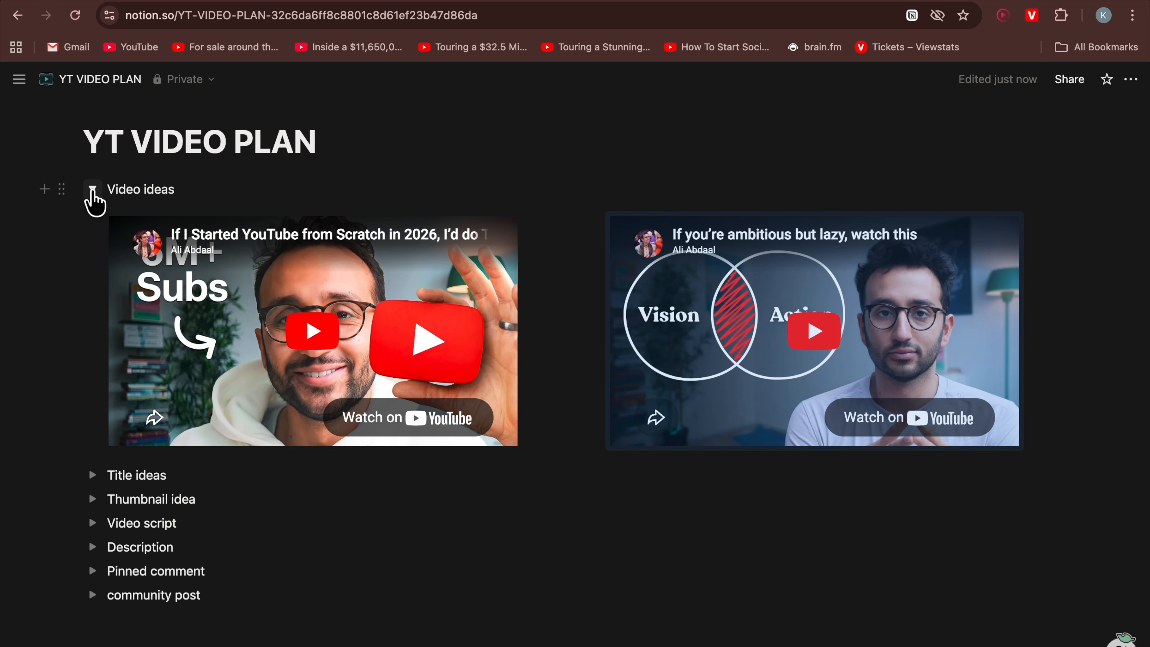
left_click(92, 190)
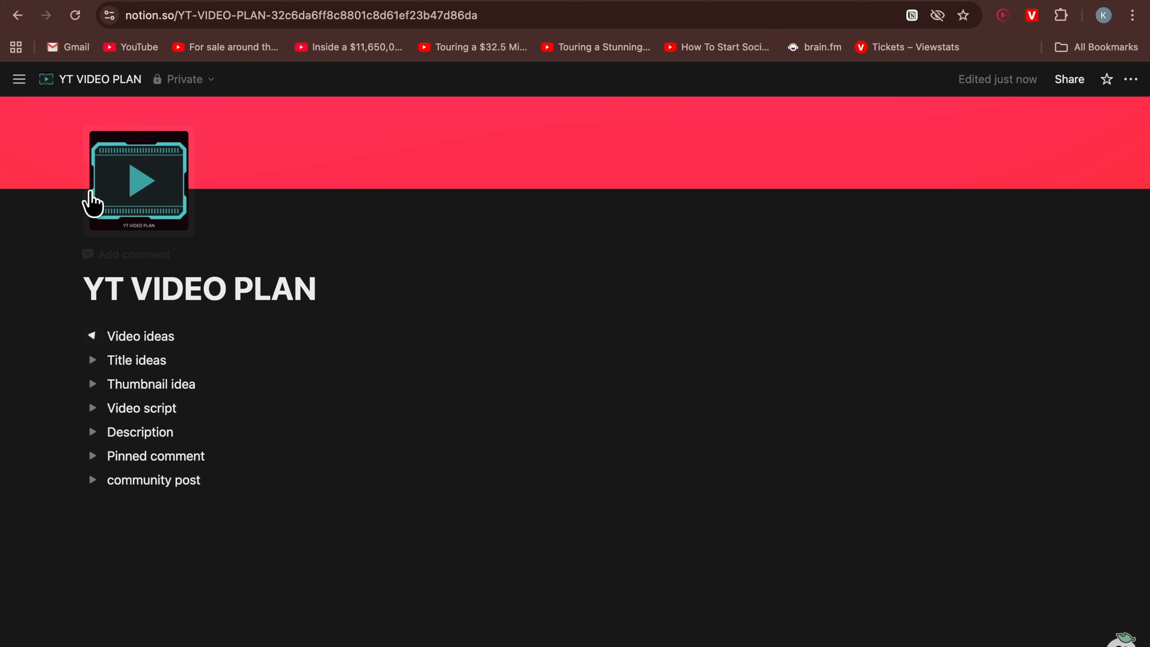
left_click(92, 361)
left_click(177, 388)
type("/")
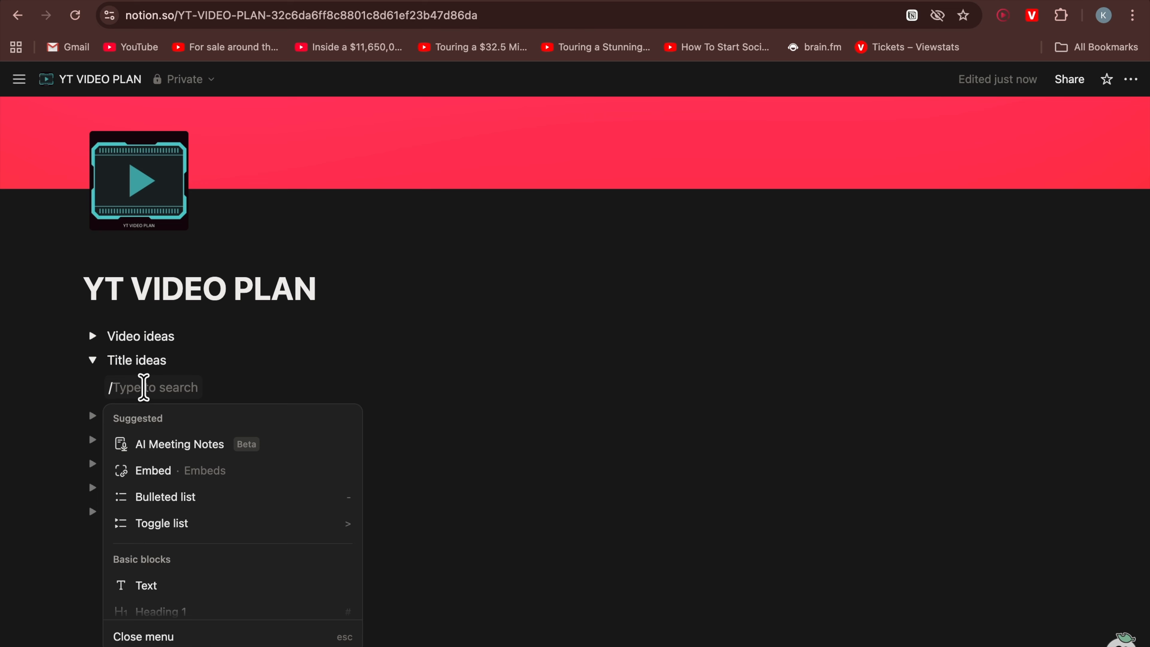
type("bu")
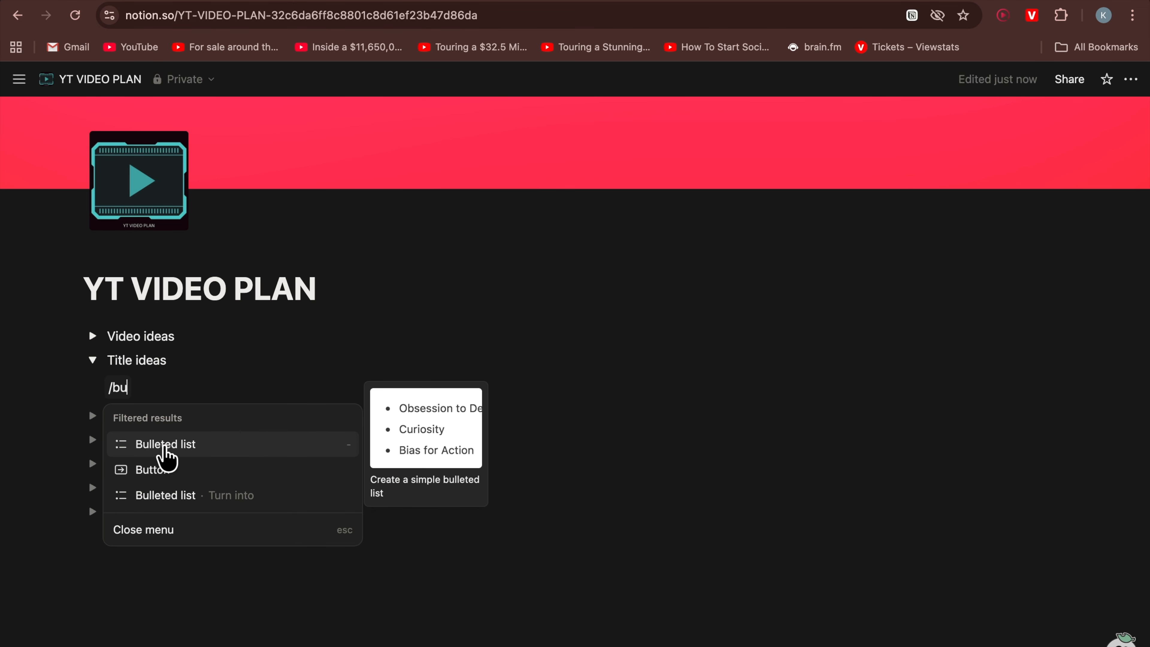
left_click(163, 451)
type("H")
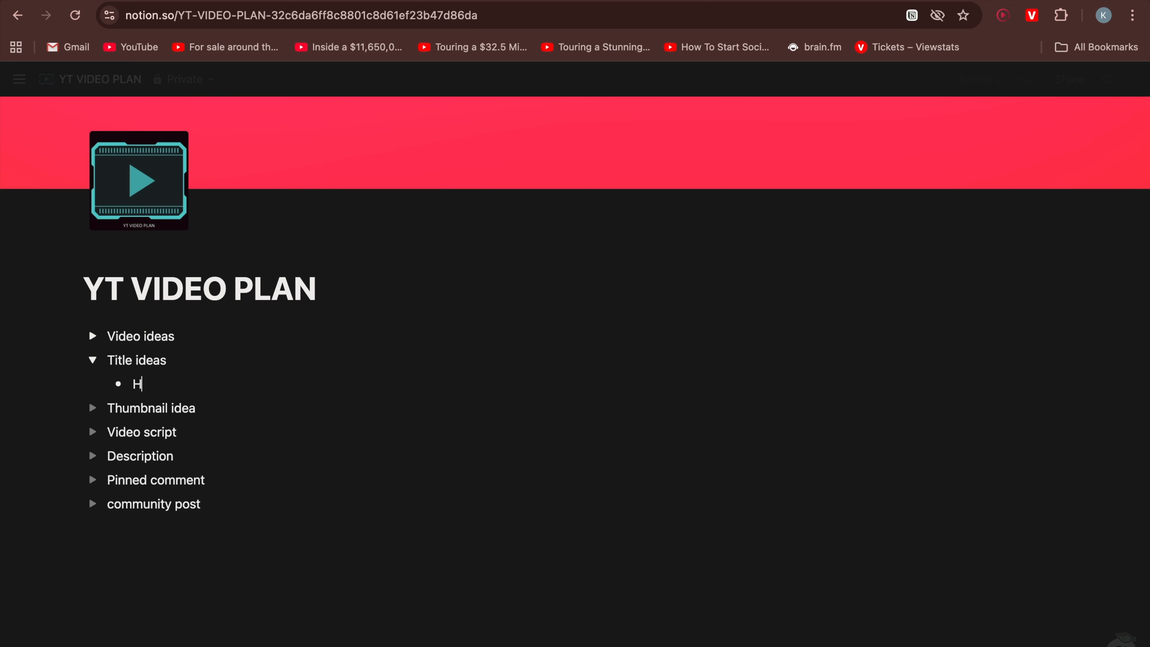
type("ow to be productice")
key("Return")
key("BackSpace")
key("BackSpace")
key("BackSpace")
key("BackSpace")
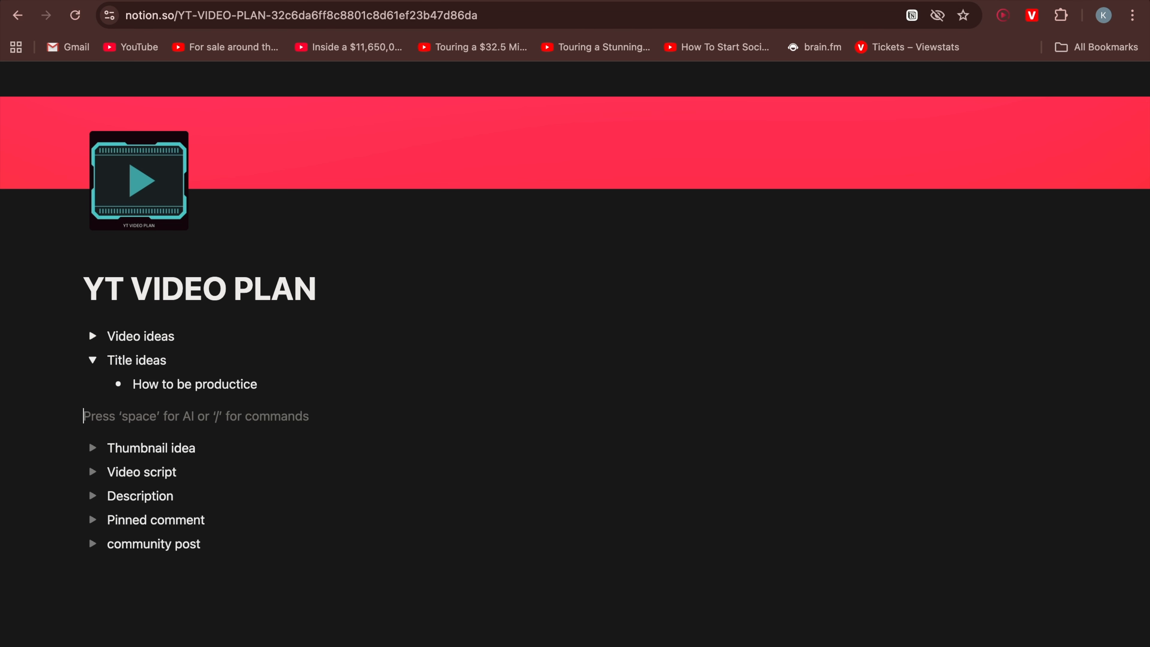
Correct the first 'Title ideas' item to 'How to be productive' and add six placeholder bullet items below it
type("ve")
key("Return")
type("..")
key("Return")
type(".")
key("Return")
type("..")
key("Return")
type("..")
key("Return")
type(".")
key("Return")
type(".")
key("Return")
Add a bullet 'How to stay productive' at the end of the 'Title ideas' list
key("shift+Tab")
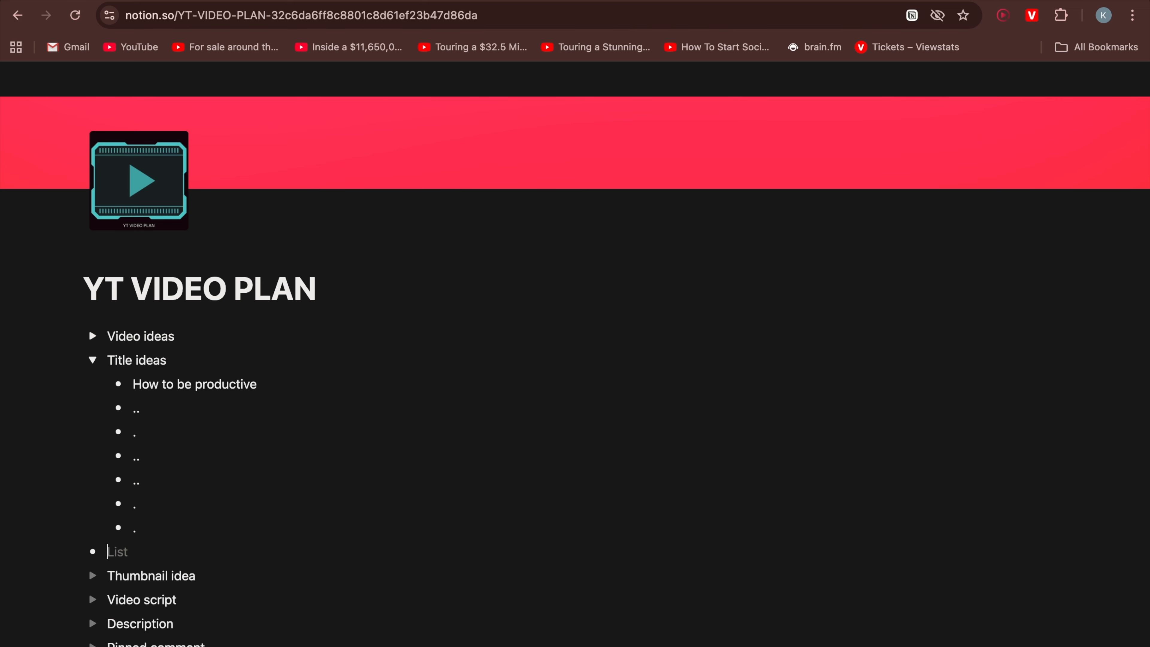
key("BackSpace")
key("BackSpace")
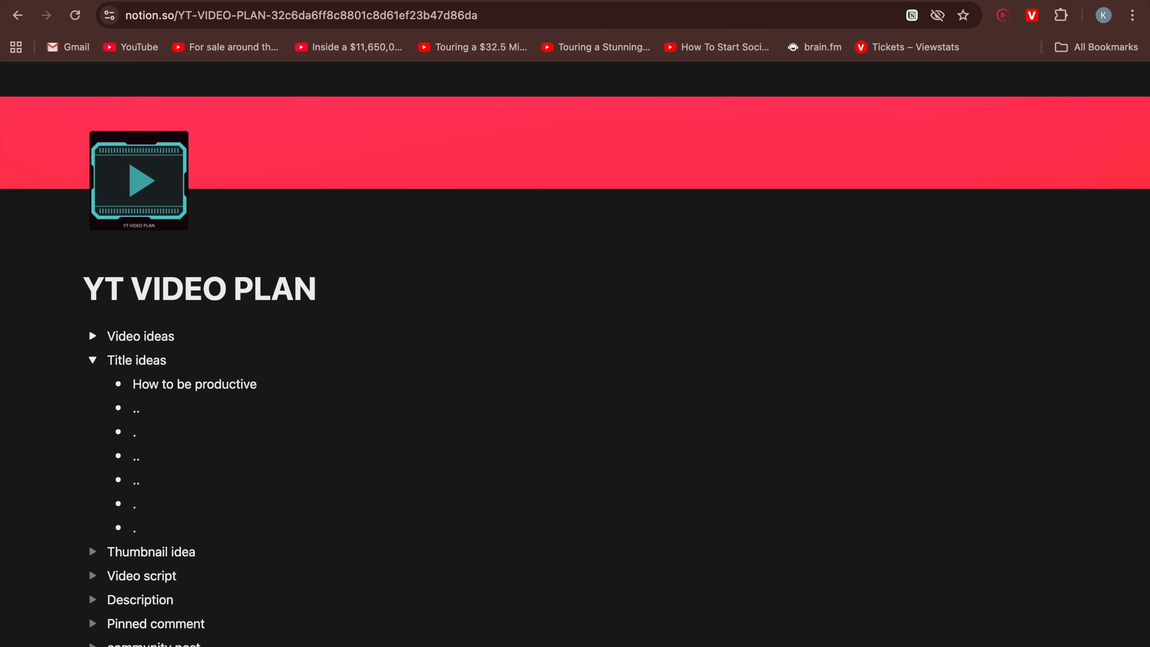
key("Return")
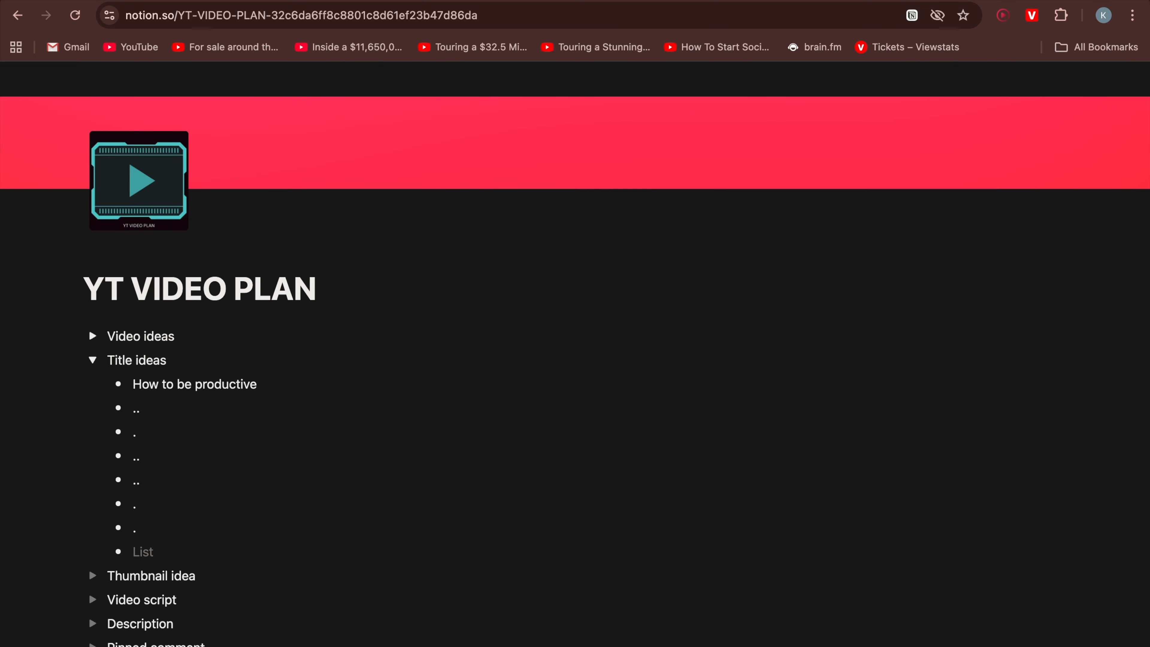
type("How to stay productive")
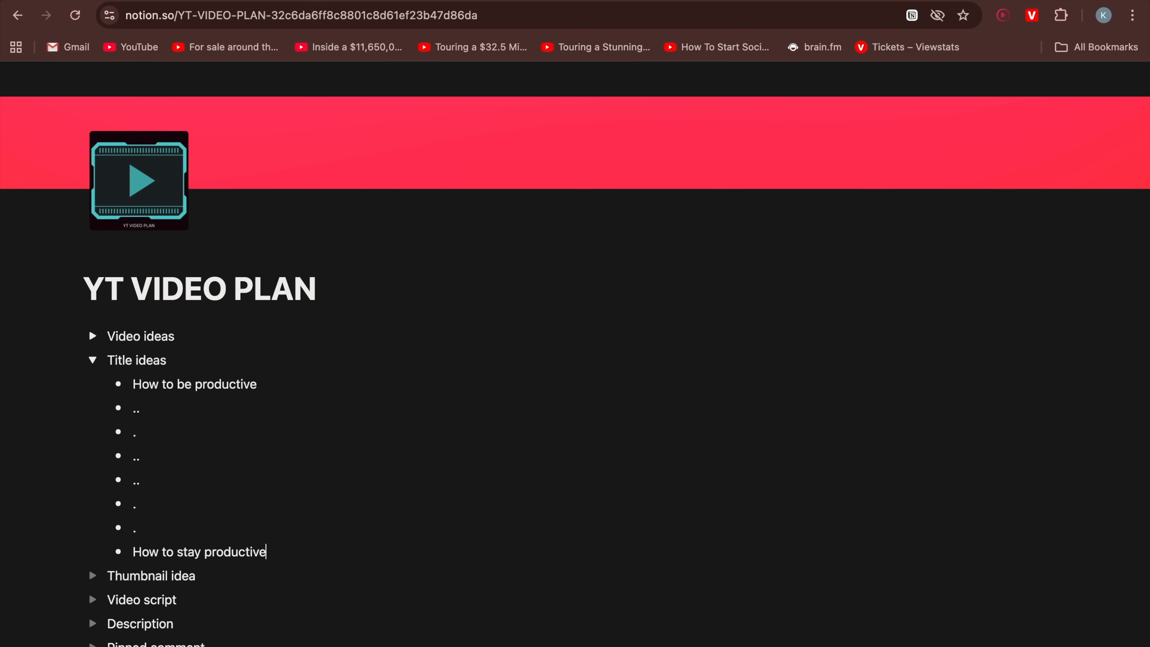
Turn the 'How to stay productive' item into a quote and color its text yellow
left_click(88, 552)
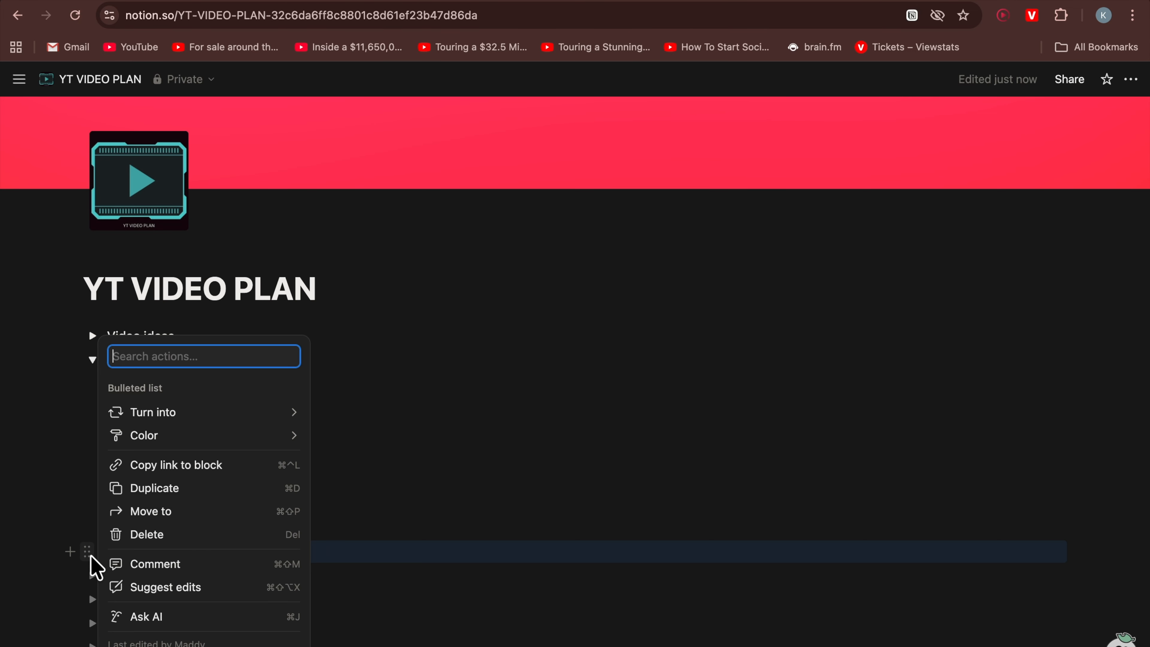
mouse_move(249, 412)
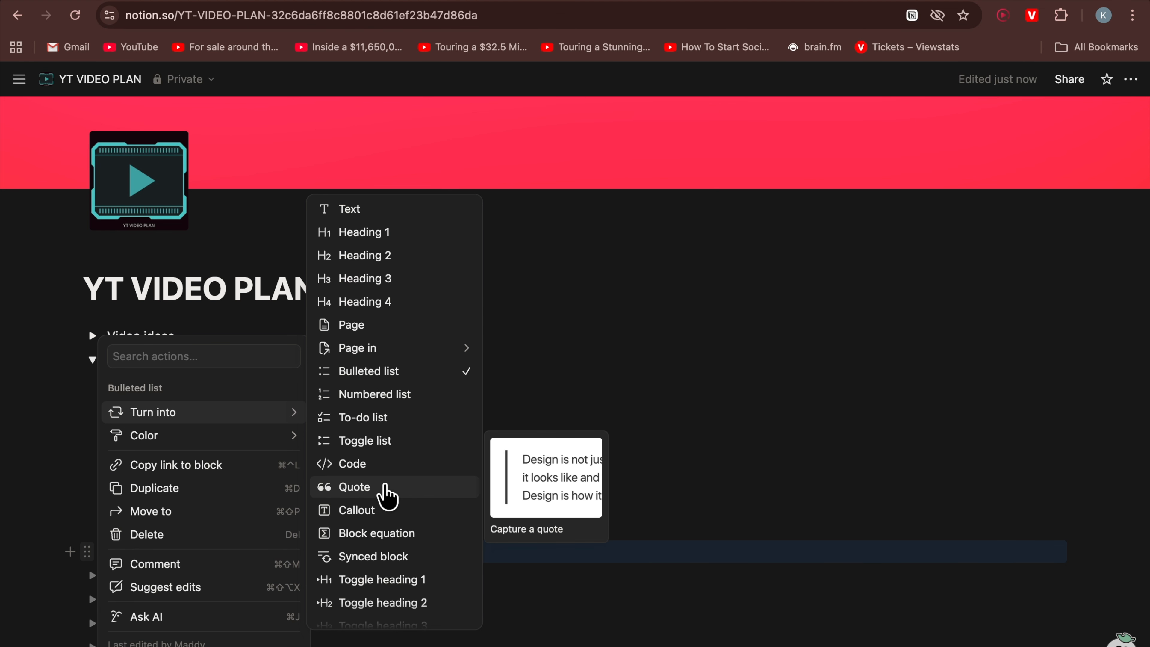
left_click(386, 487)
scroll(388, 485, "down", 2)
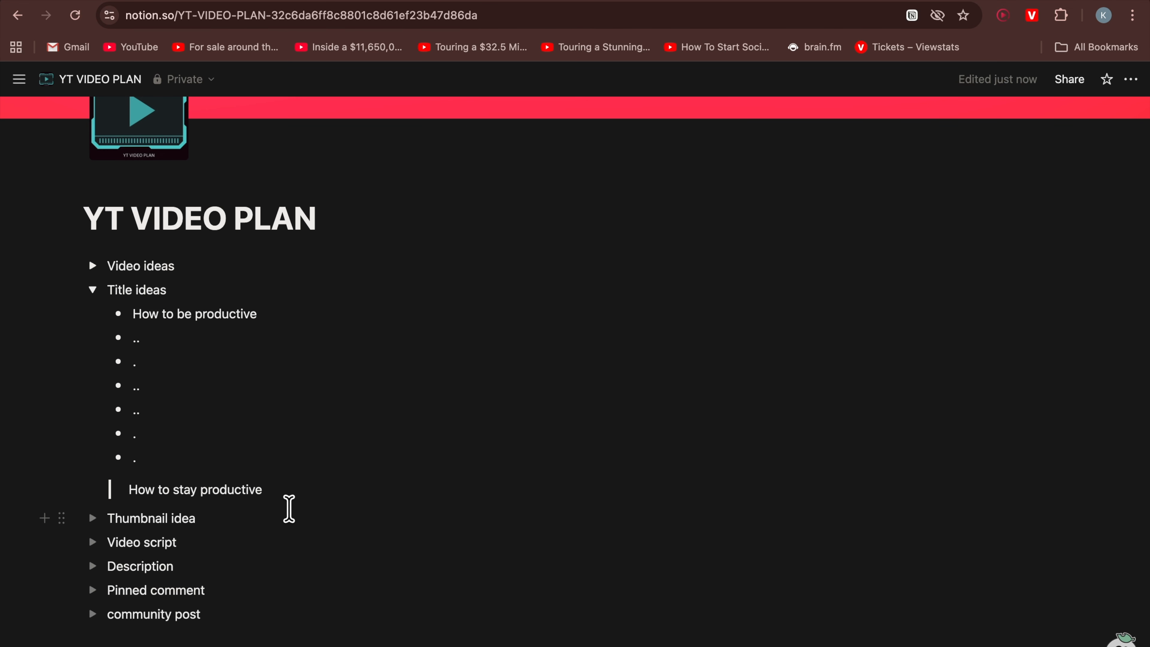
triple_click(127, 490)
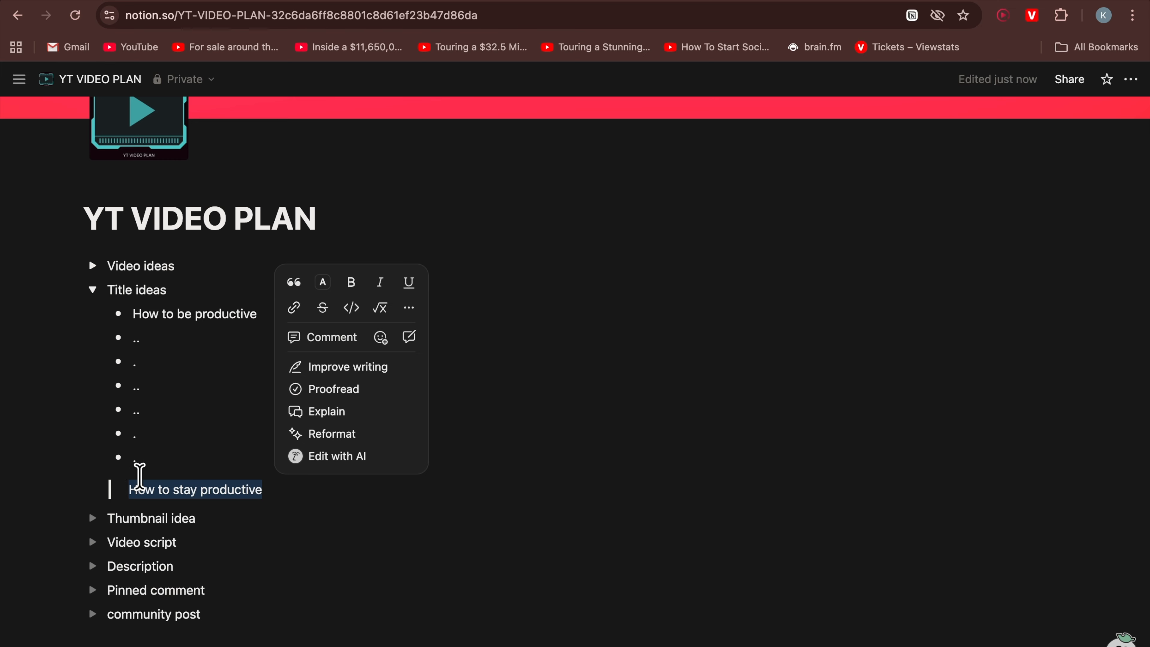
left_click(92, 490)
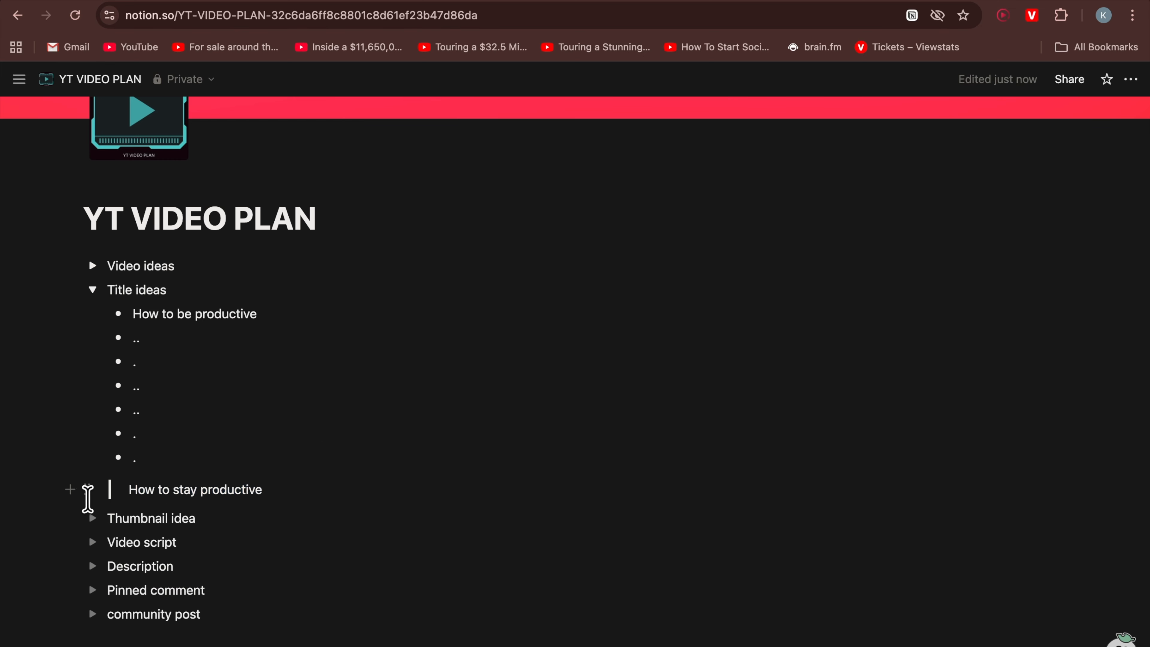
left_click(88, 491)
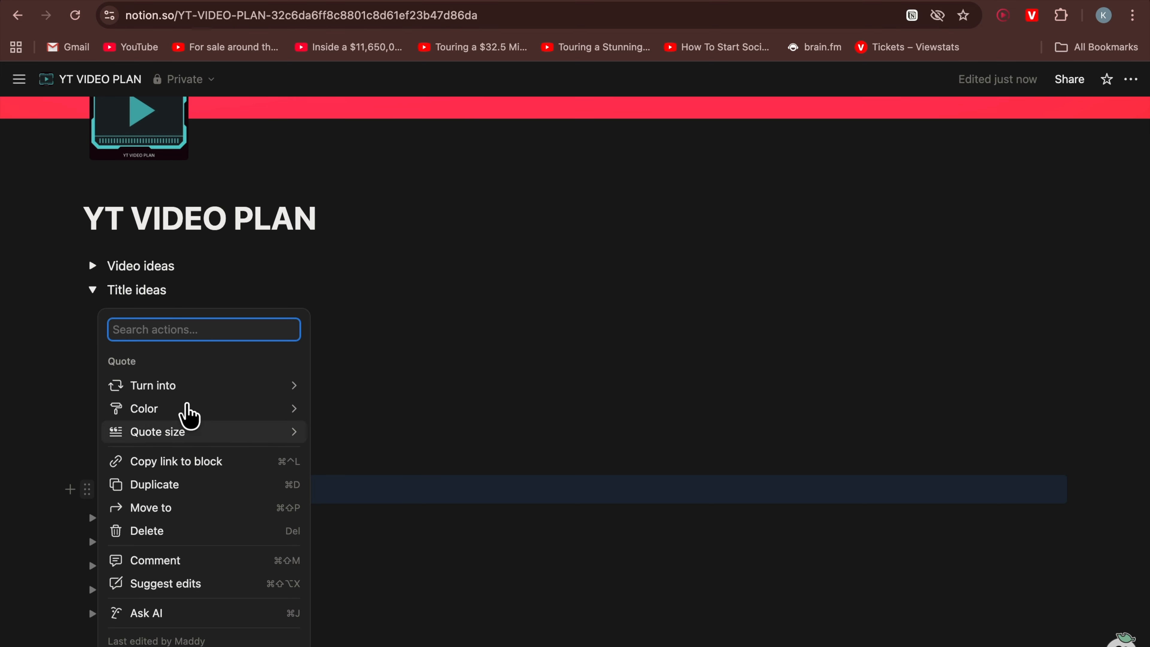
mouse_move(190, 420)
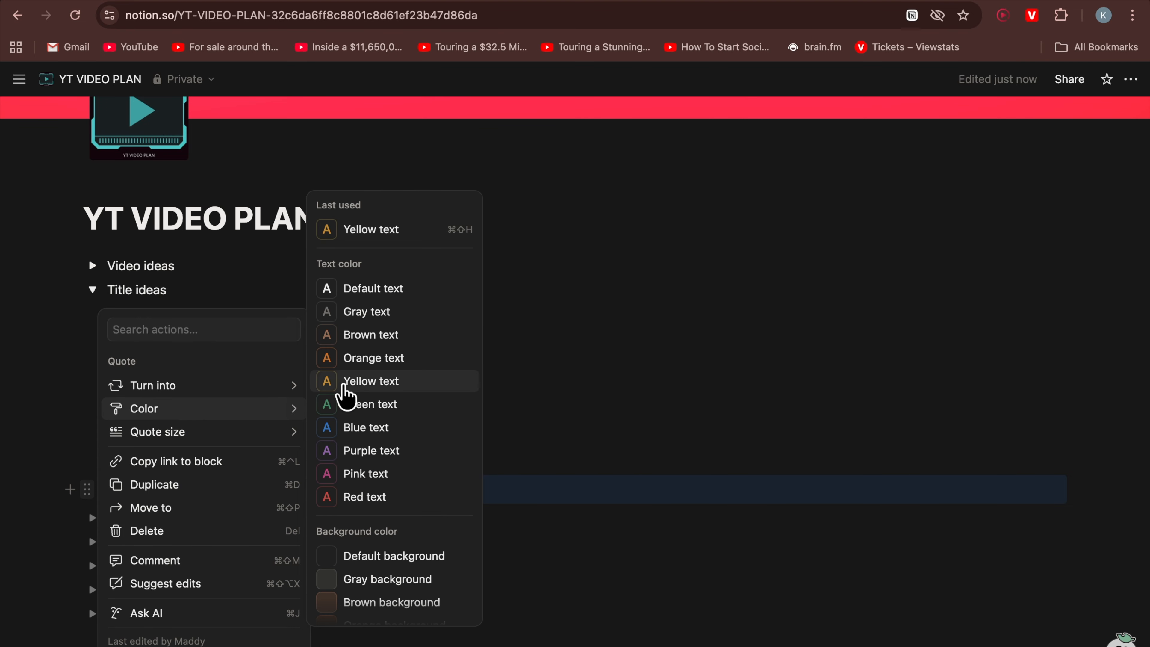
left_click(343, 387)
left_click(290, 523)
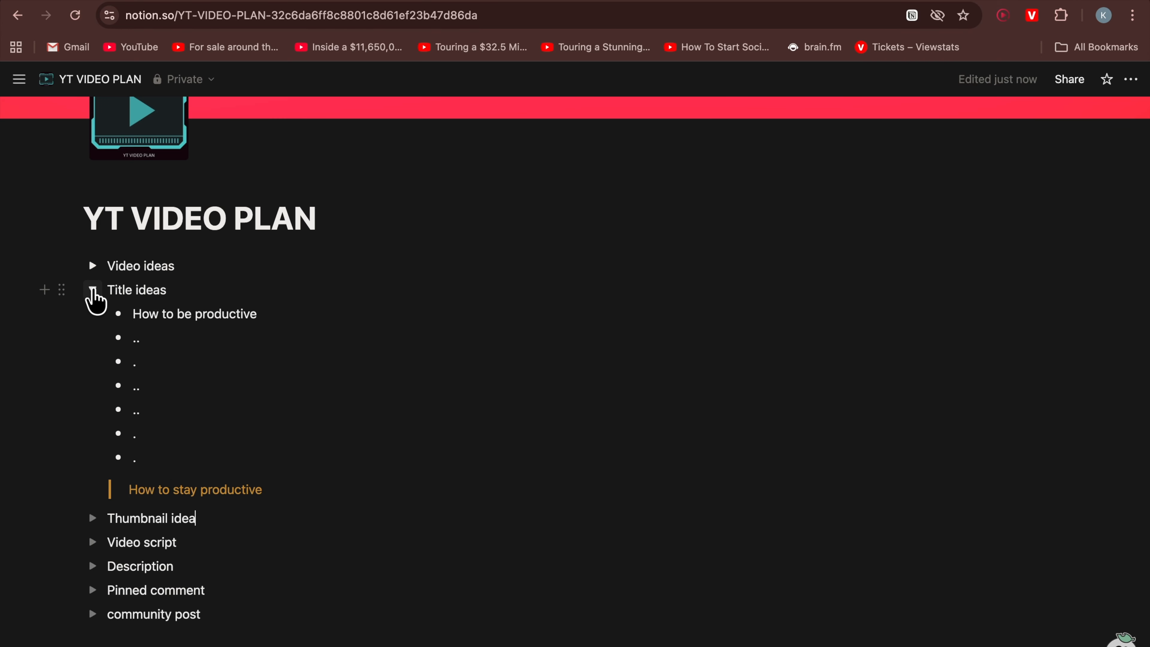
Collapse 'Title ideas', expand 'Thumbnail idea' and insert an empty embed block inside it
left_click(92, 292)
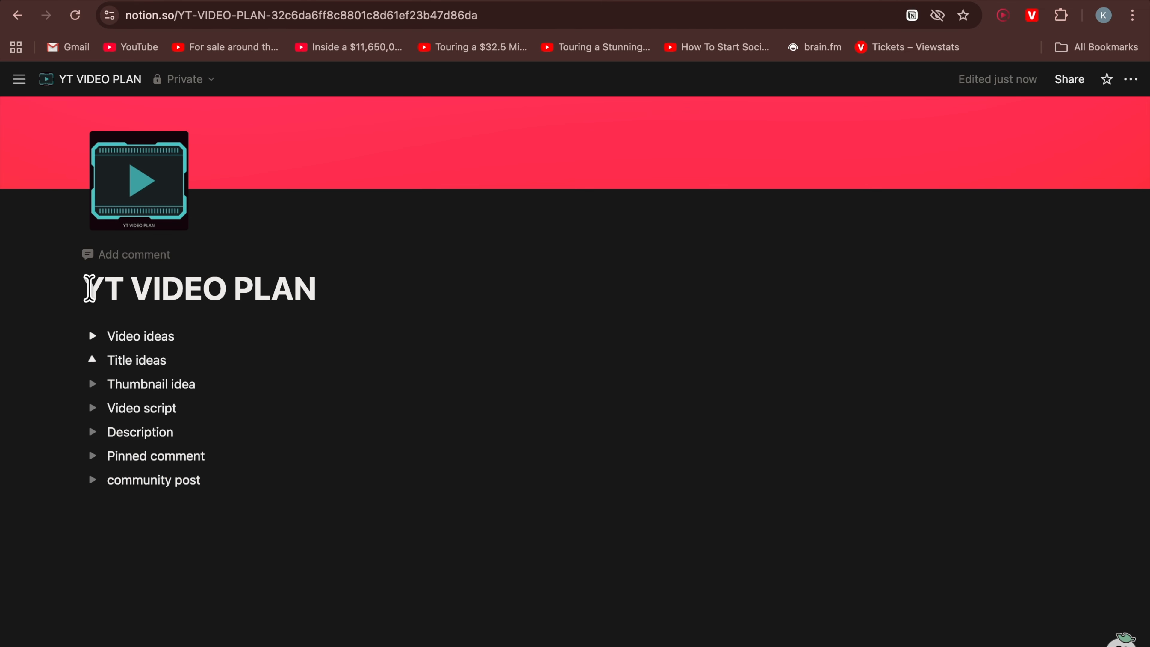
left_click(93, 383)
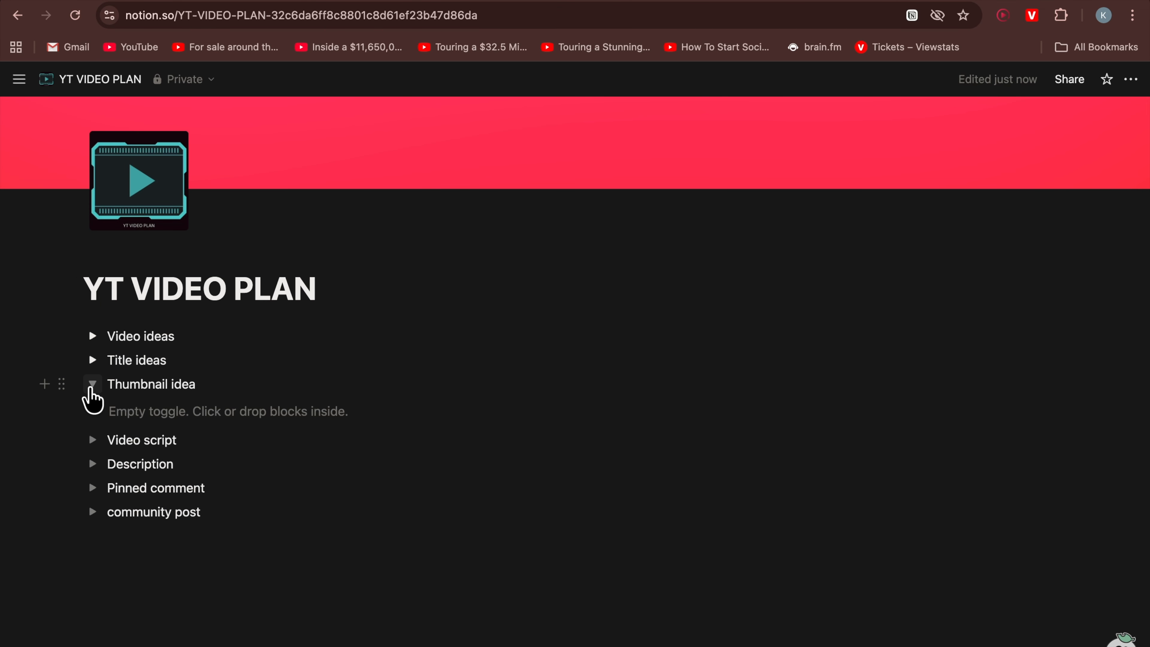
left_click(109, 410)
type("/")
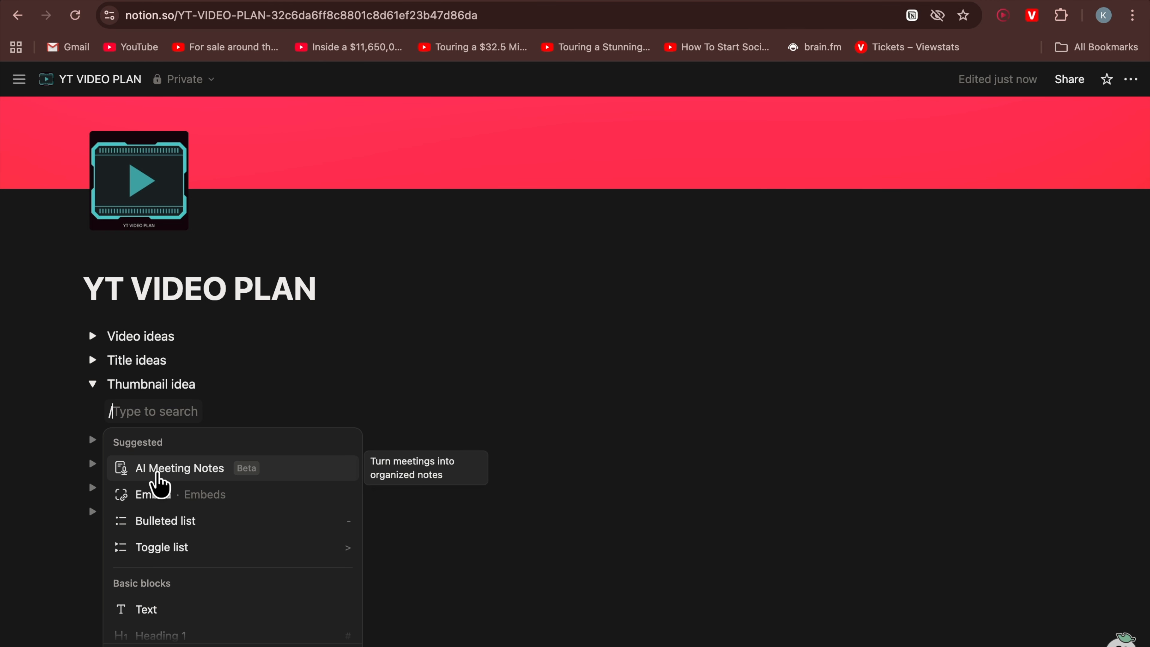
left_click(159, 494)
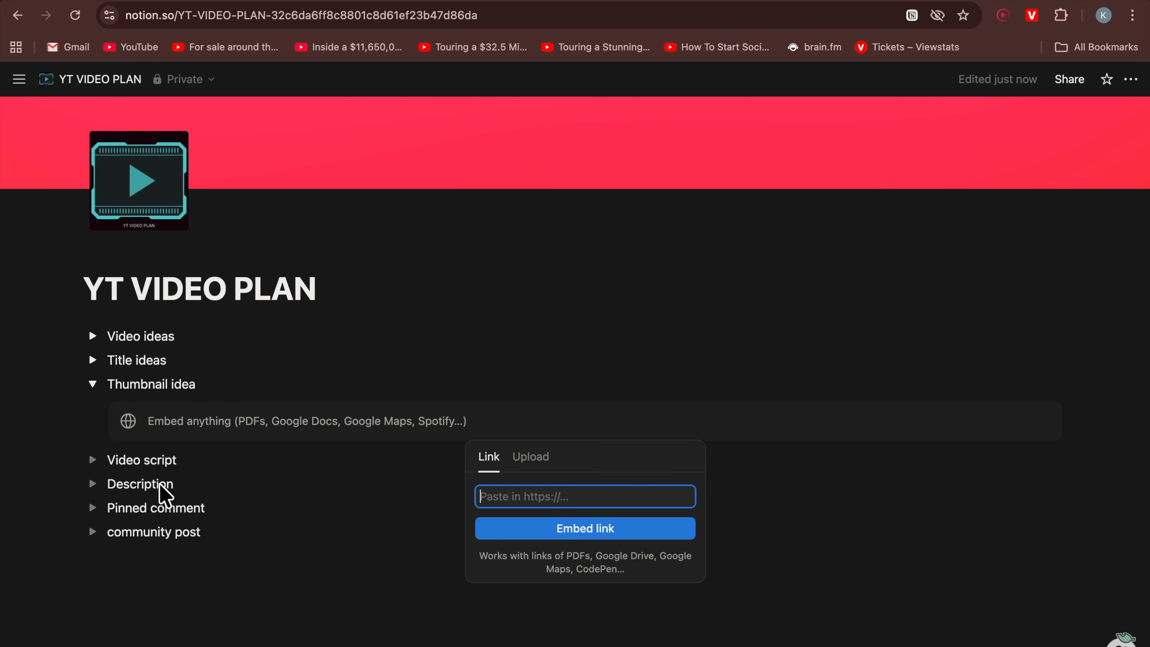
Expand the 'Video ideas' toggle to review the embedded videos and collapse it again
left_click(92, 336)
left_click(92, 336)
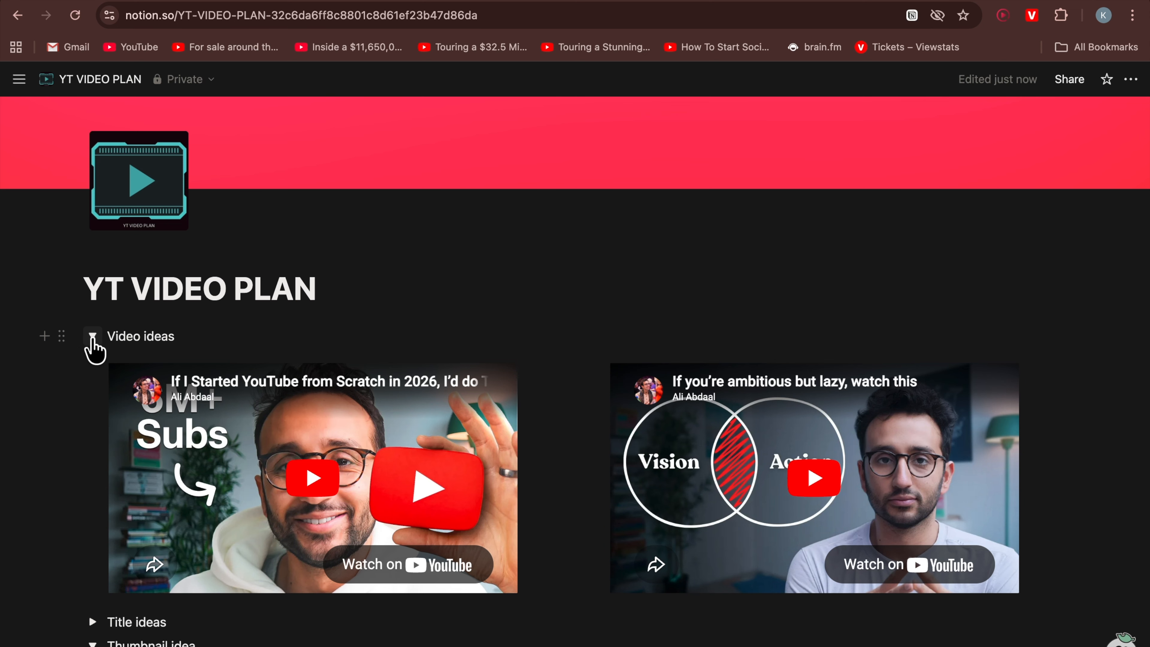
left_click(92, 339)
scroll(212, 422, "down", 2)
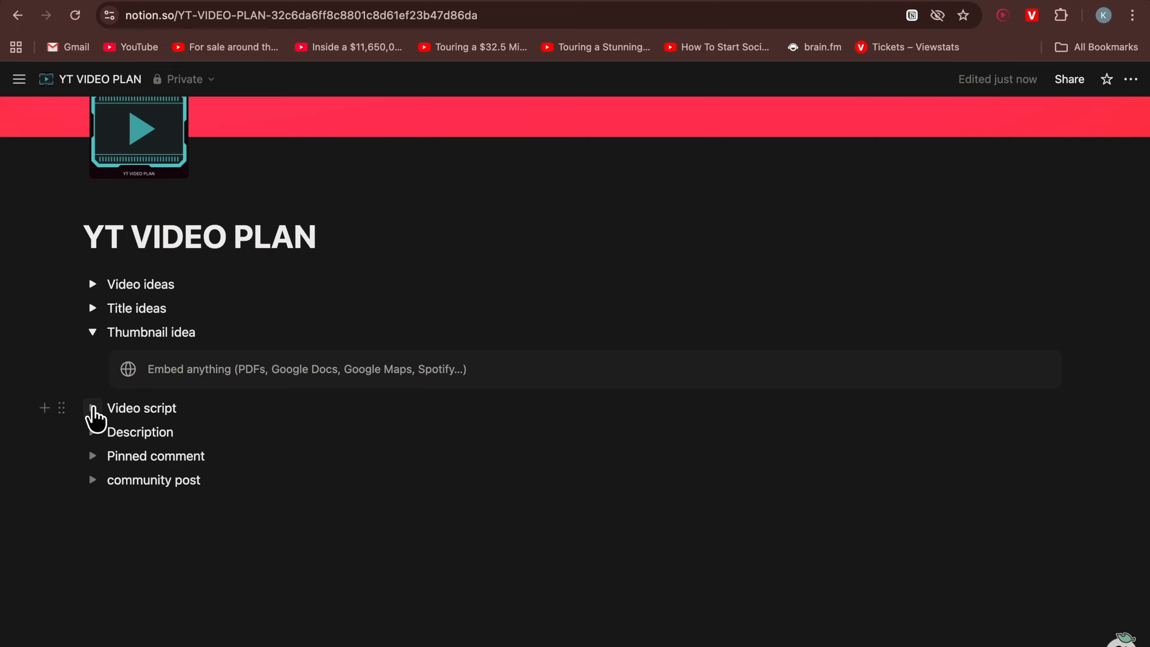
Insert a table view database titled 'Script' inside the 'Video script' toggle
left_click(92, 408)
left_click(162, 436)
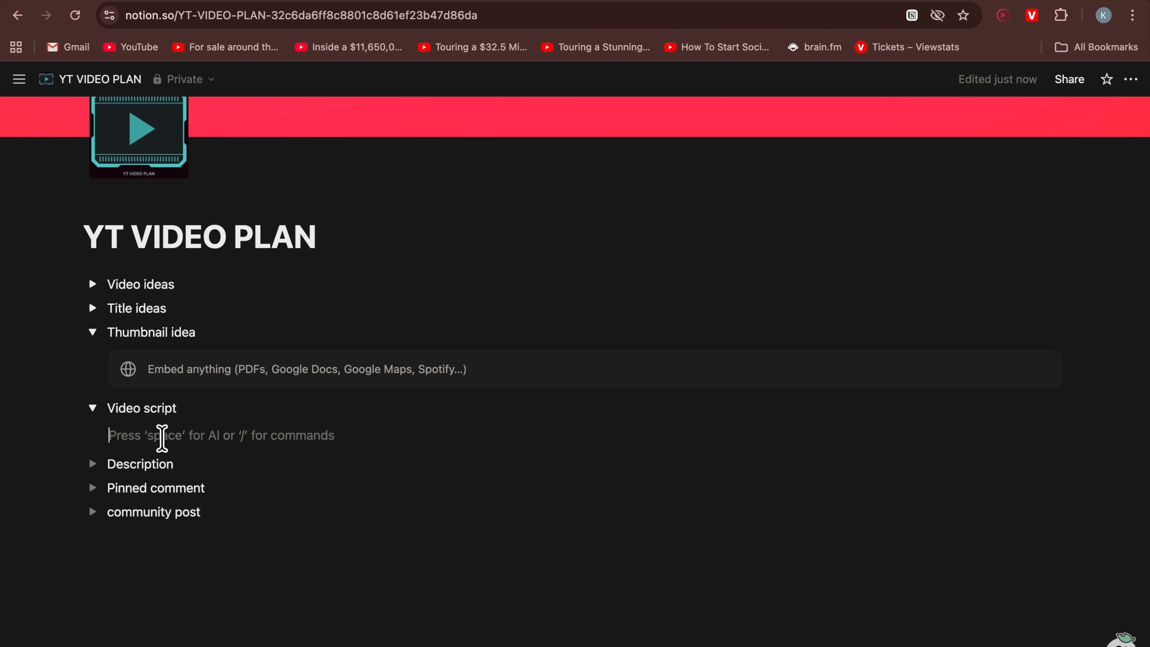
type("/")
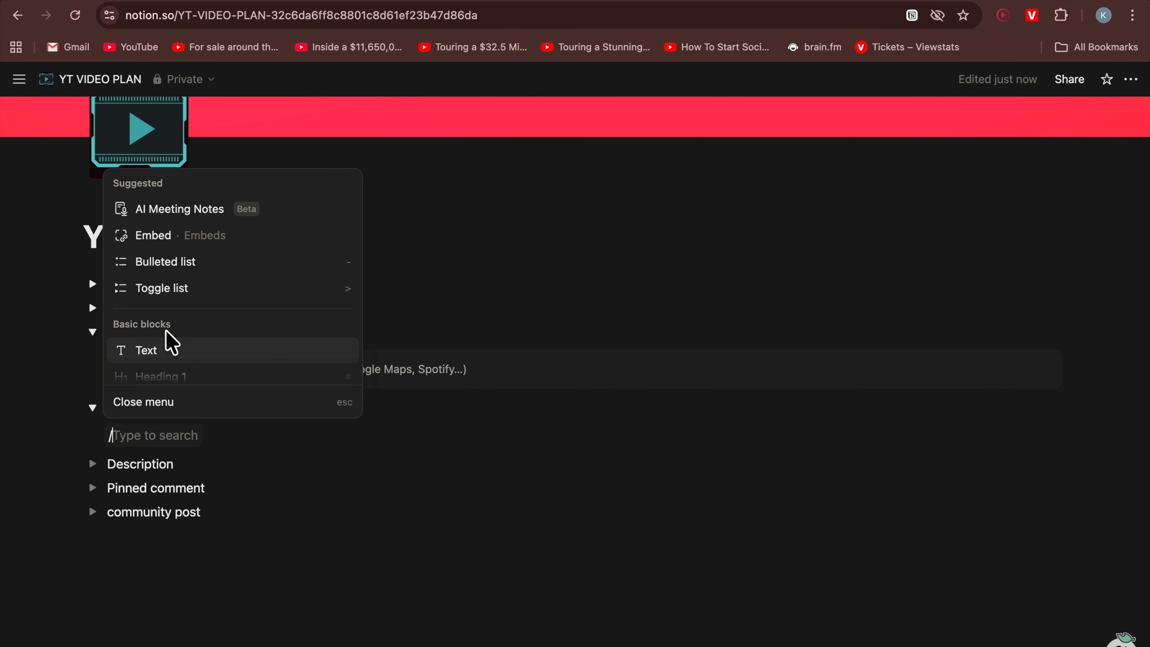
type("tabl")
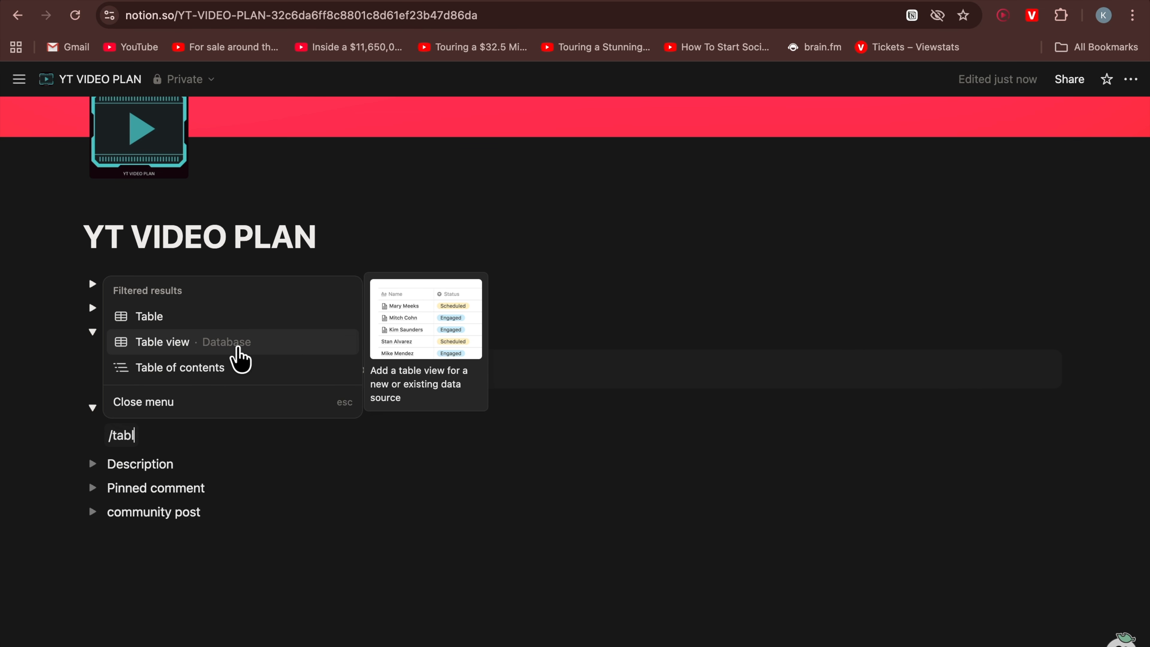
left_click(240, 346)
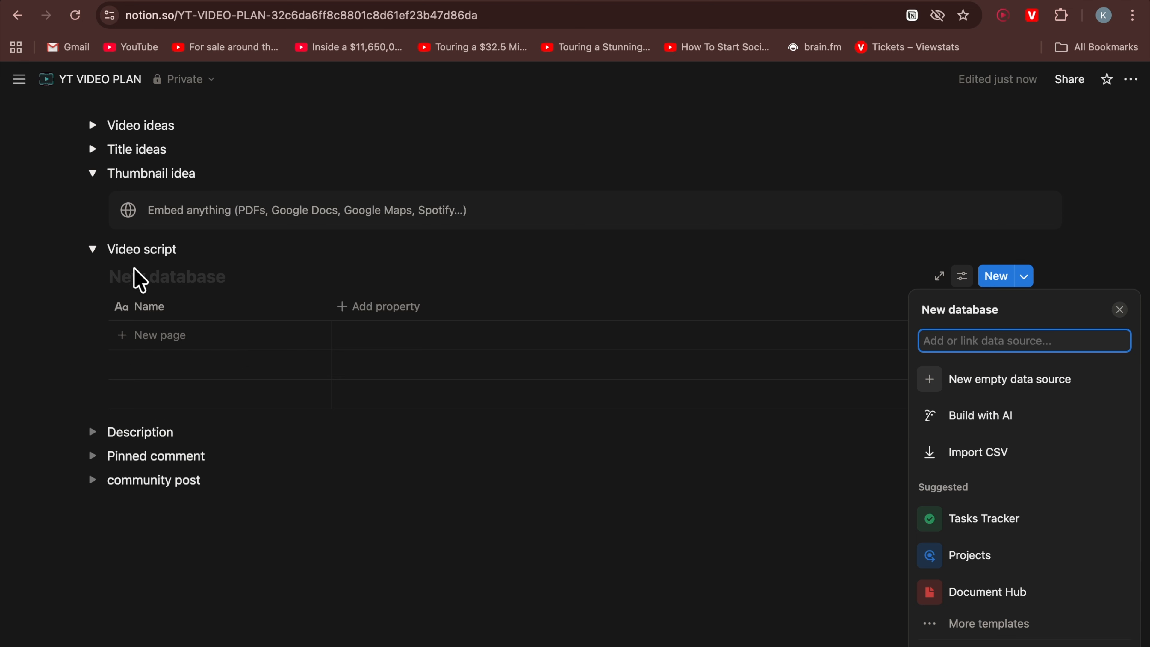
left_click(143, 281)
type("Script")
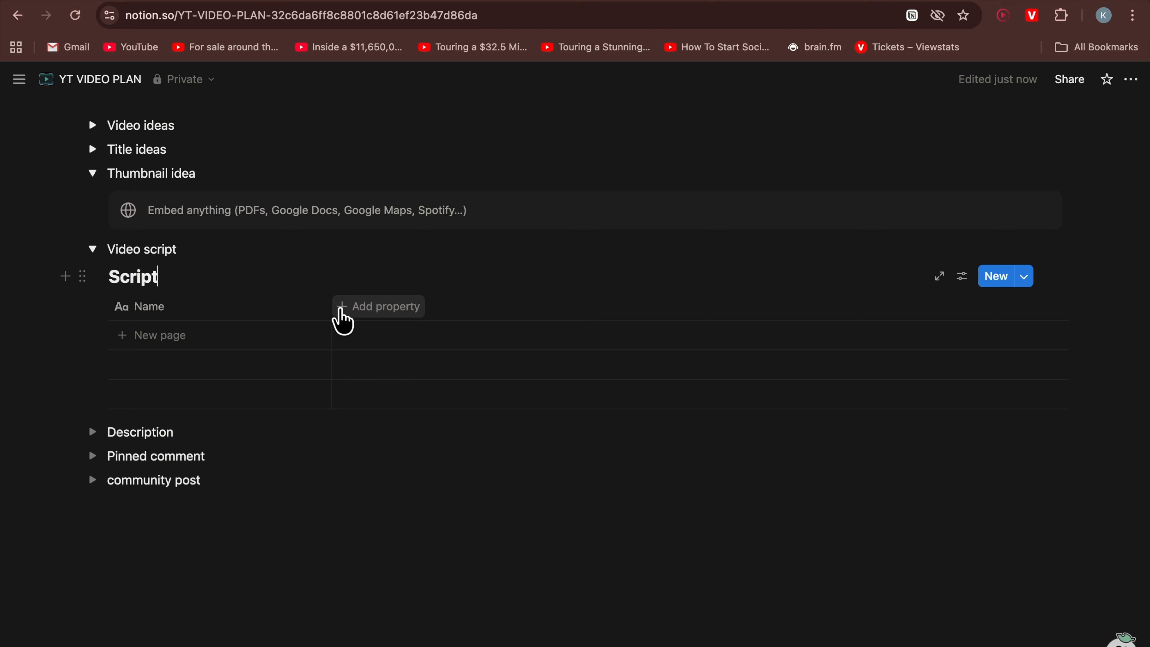
Add a text property named VOICEOVER to the Script table
left_click(343, 319)
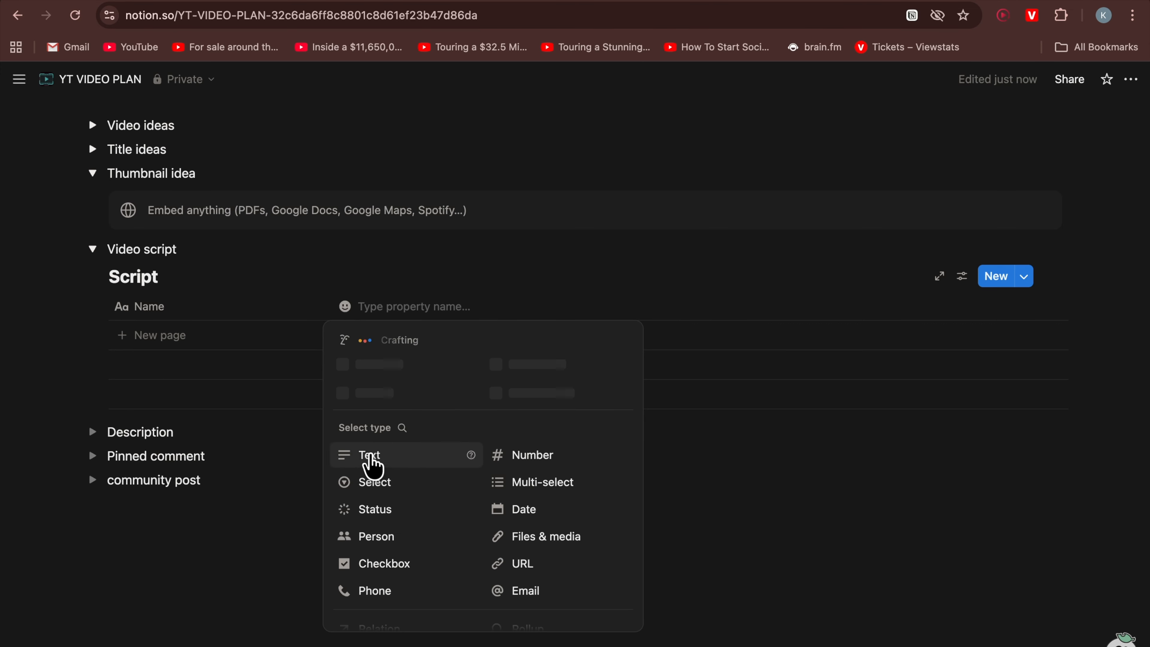
left_click(372, 458)
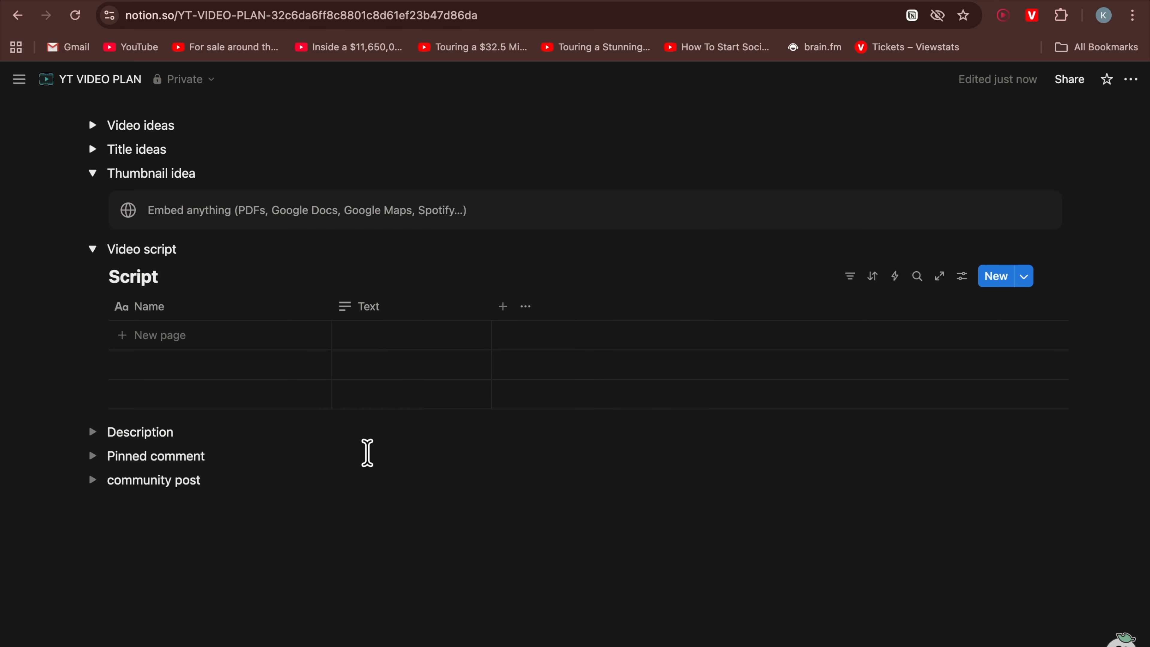
left_click(389, 310)
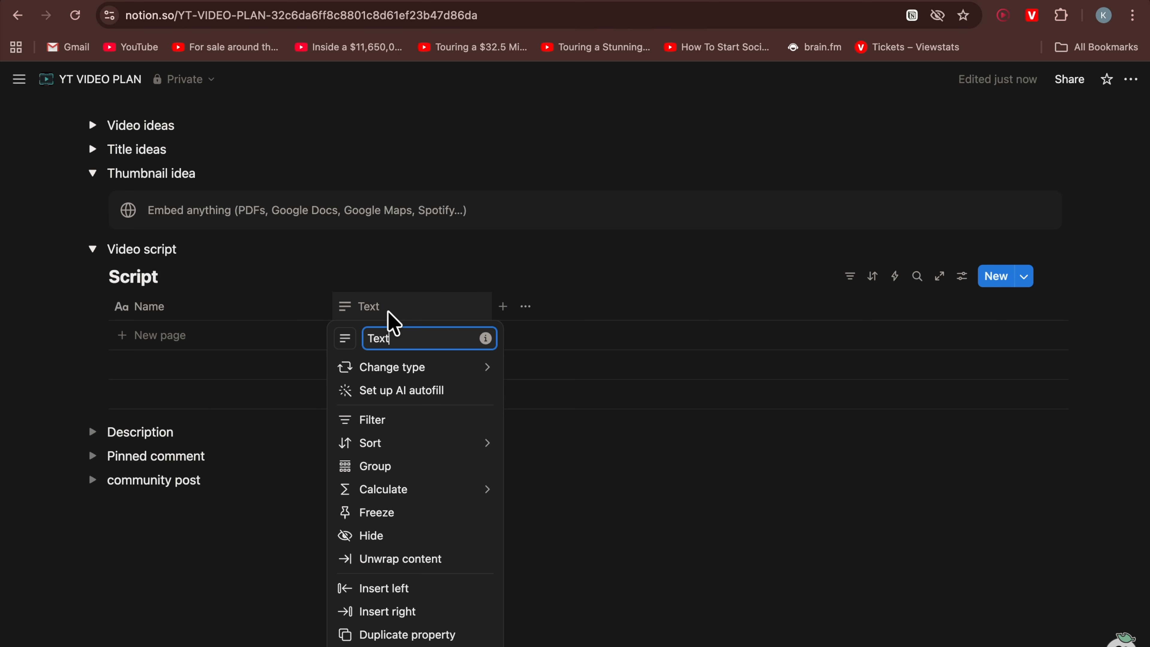
key("BackSpace")
key("BackSpace")
key("BackSpace")
key("BackSpace")
key("Caps_Lock")
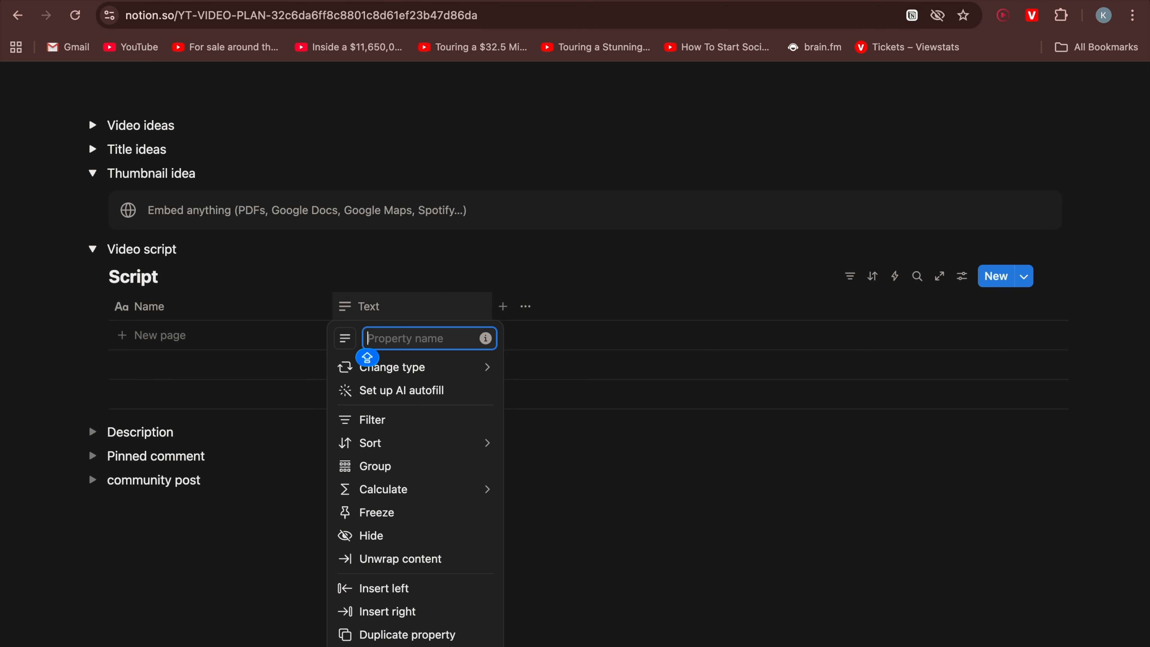
type("VOICEOVER")
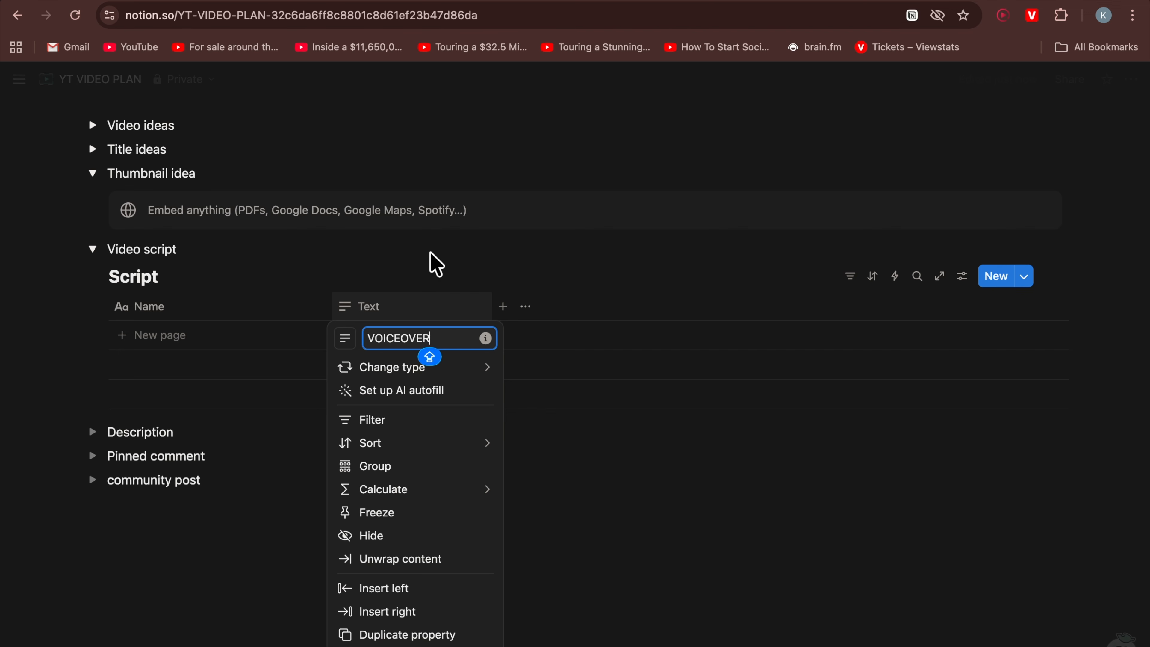
left_click(453, 254)
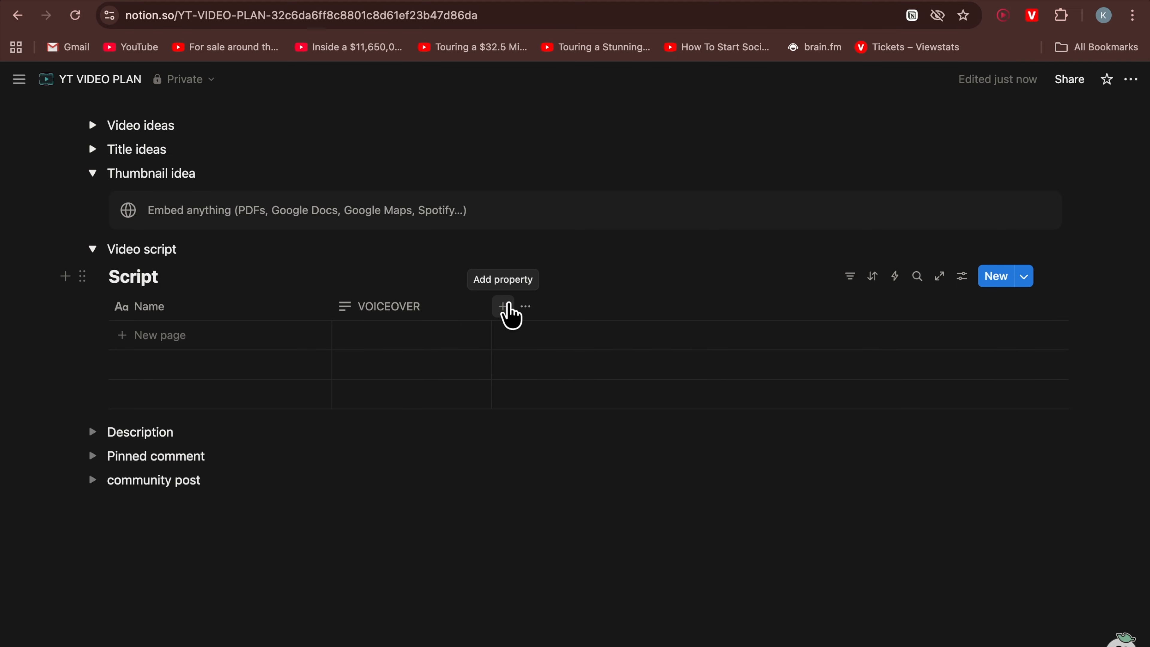
Add a second text property named SEE to the Script table
left_click(503, 307)
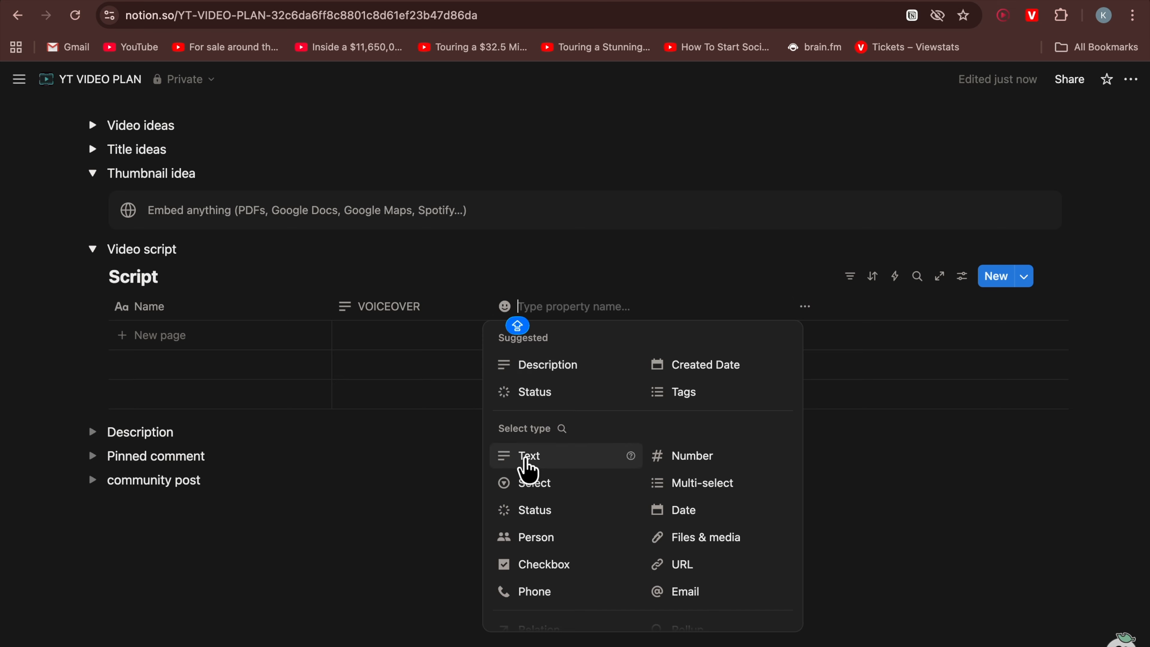
left_click(525, 458)
left_click(553, 316)
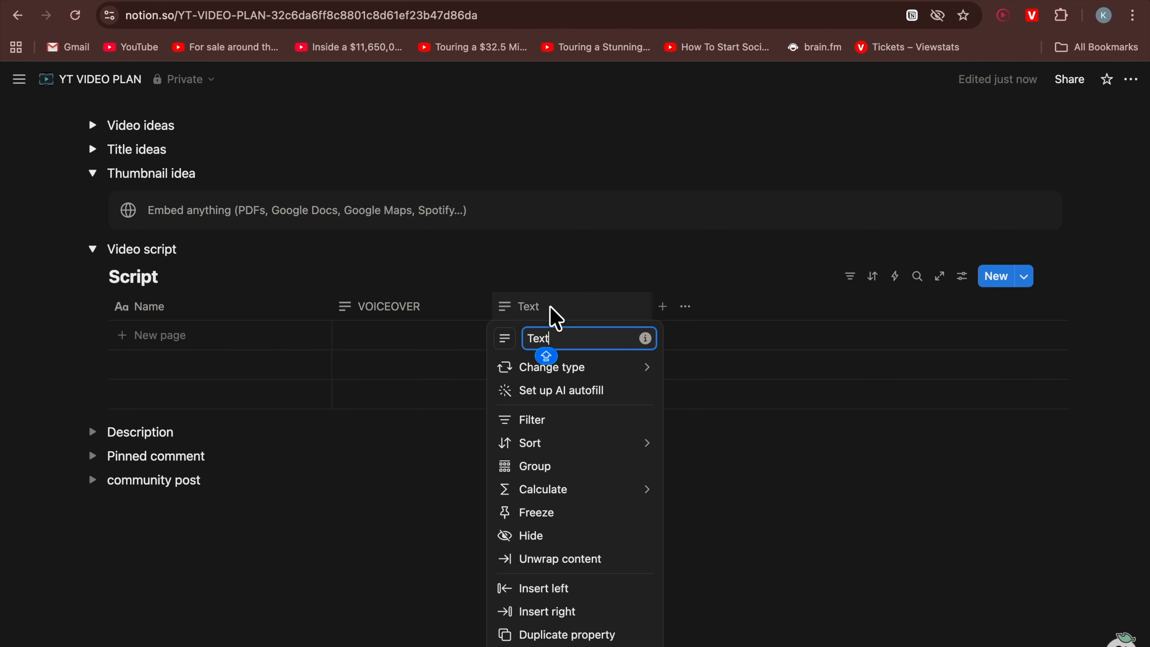
key("BackSpace")
key("BackSpace")
key("BackSpace")
key("BackSpace")
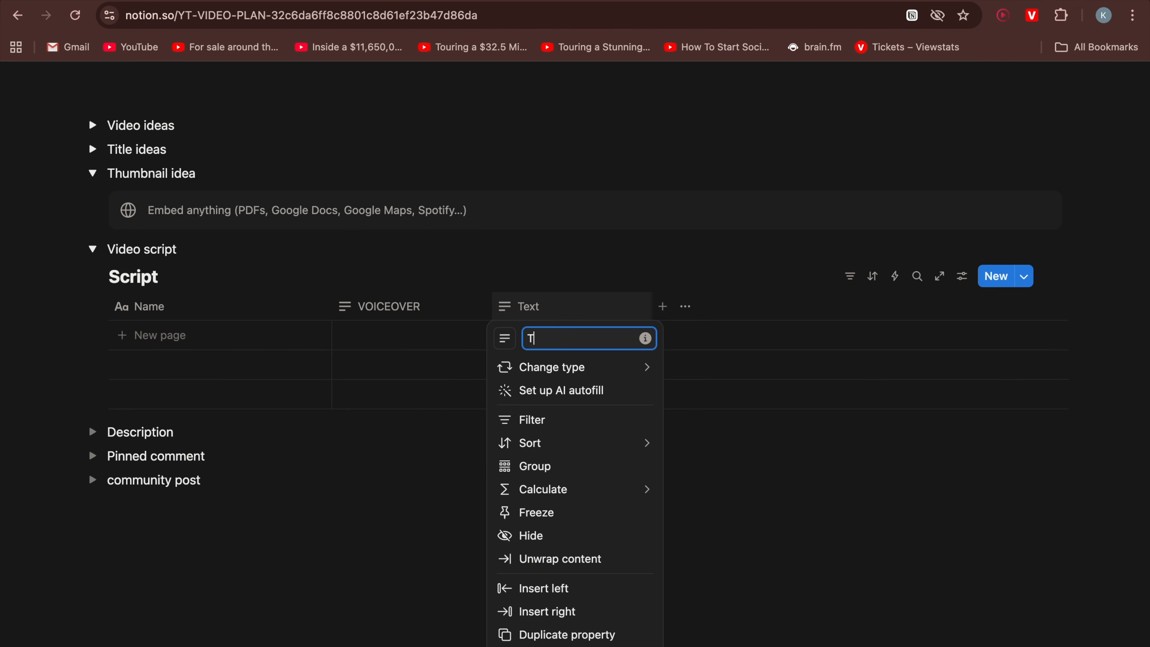
key("Caps_Lock")
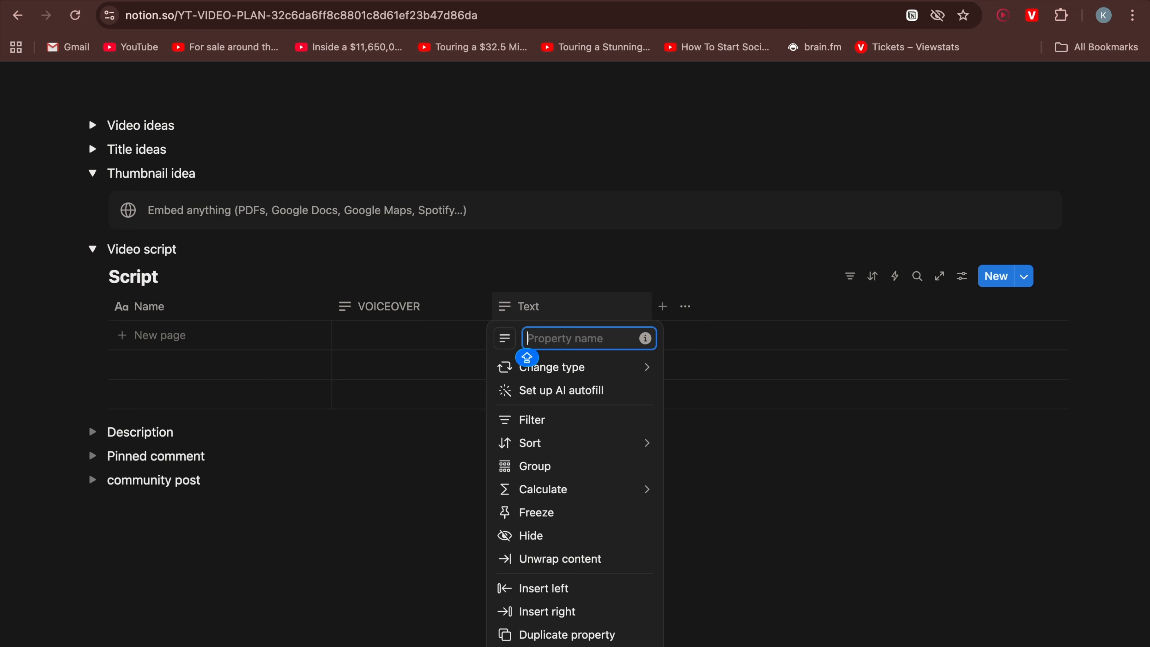
type("S")
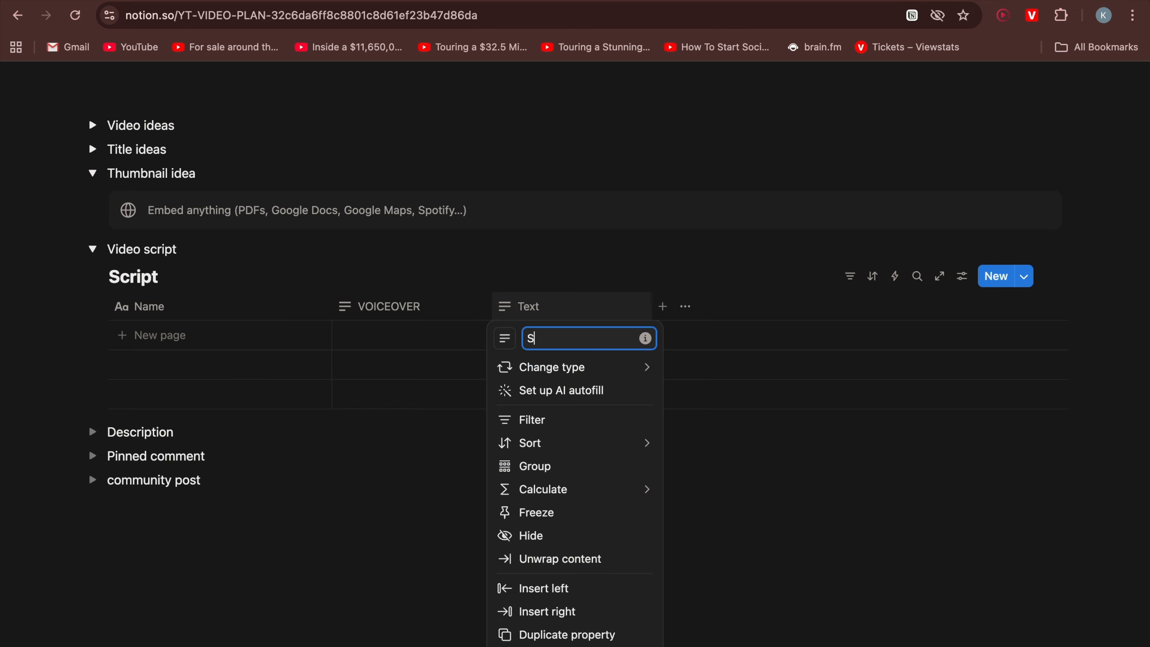
key("Caps_Lock")
key("Return")
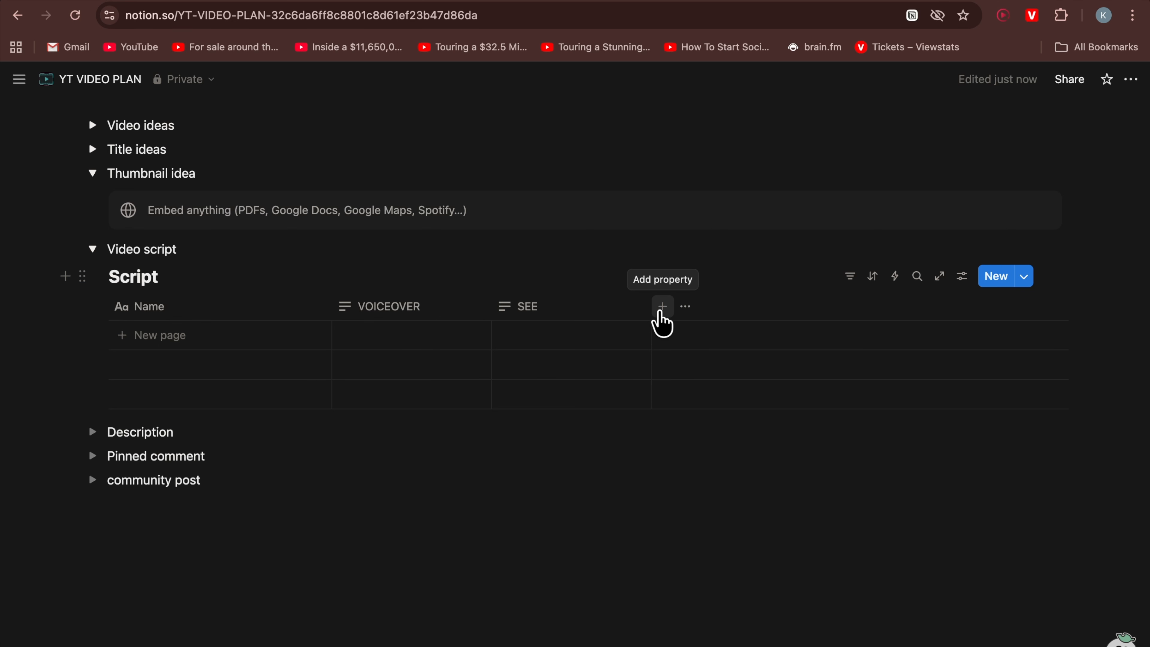
Add a third text property named REFERENCE to the Script table
left_click(661, 308)
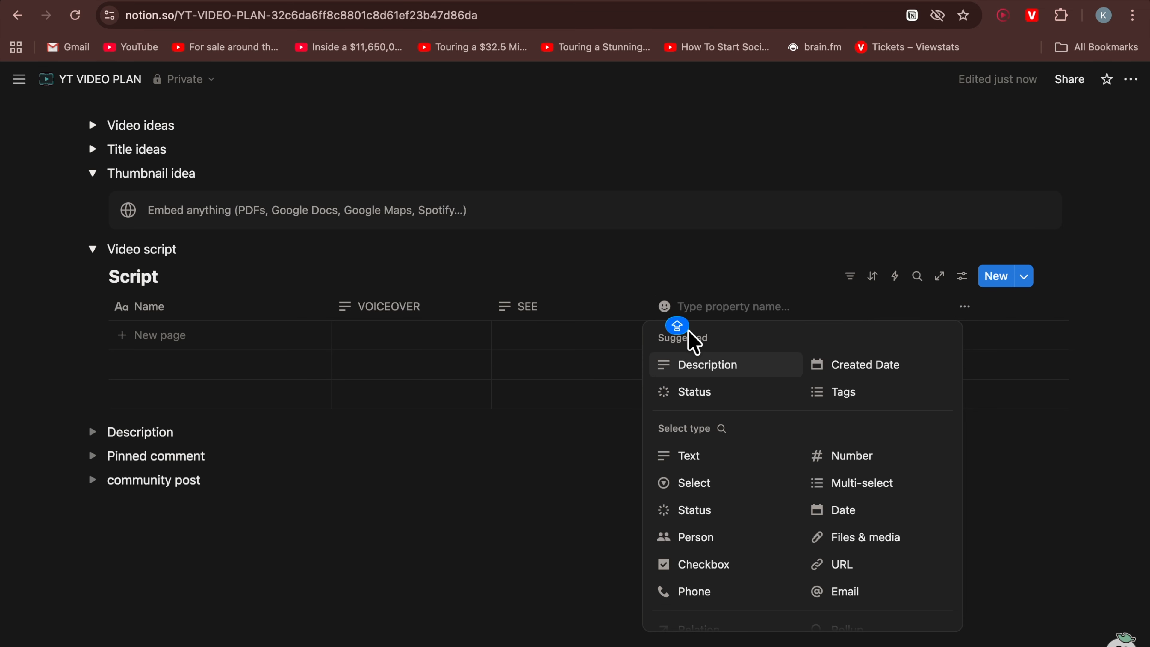
left_click(704, 458)
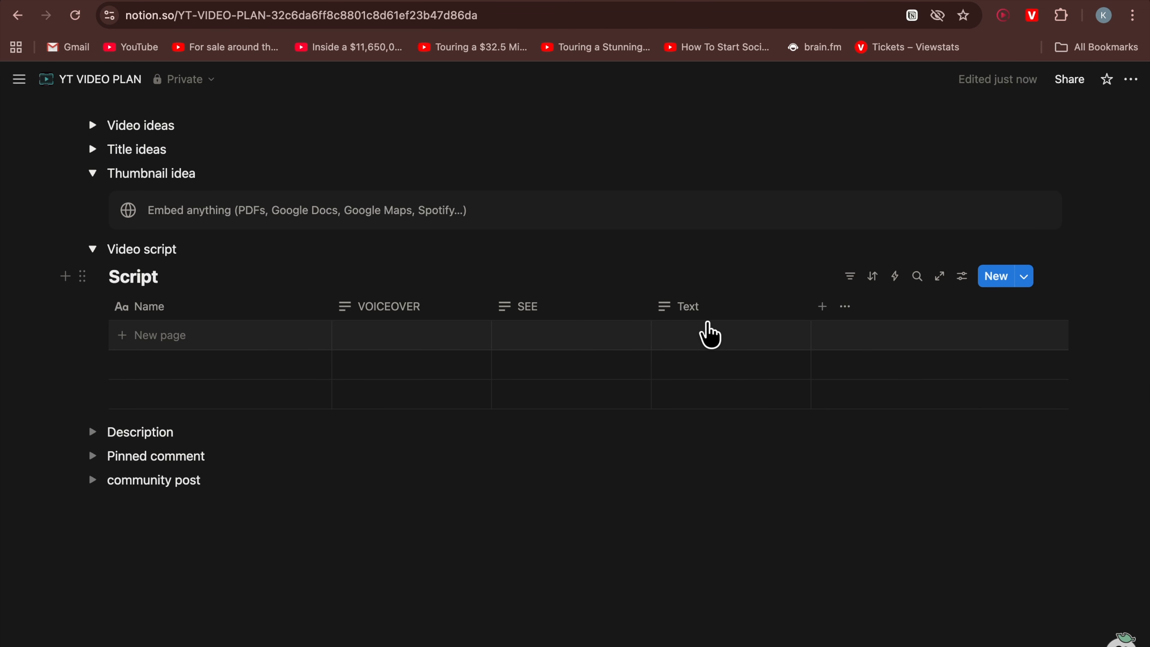
left_click(709, 323)
key("BackSpace")
key("BackSpace")
key("BackSpace")
key("BackSpace")
type("REFERENCE")
left_click(754, 217)
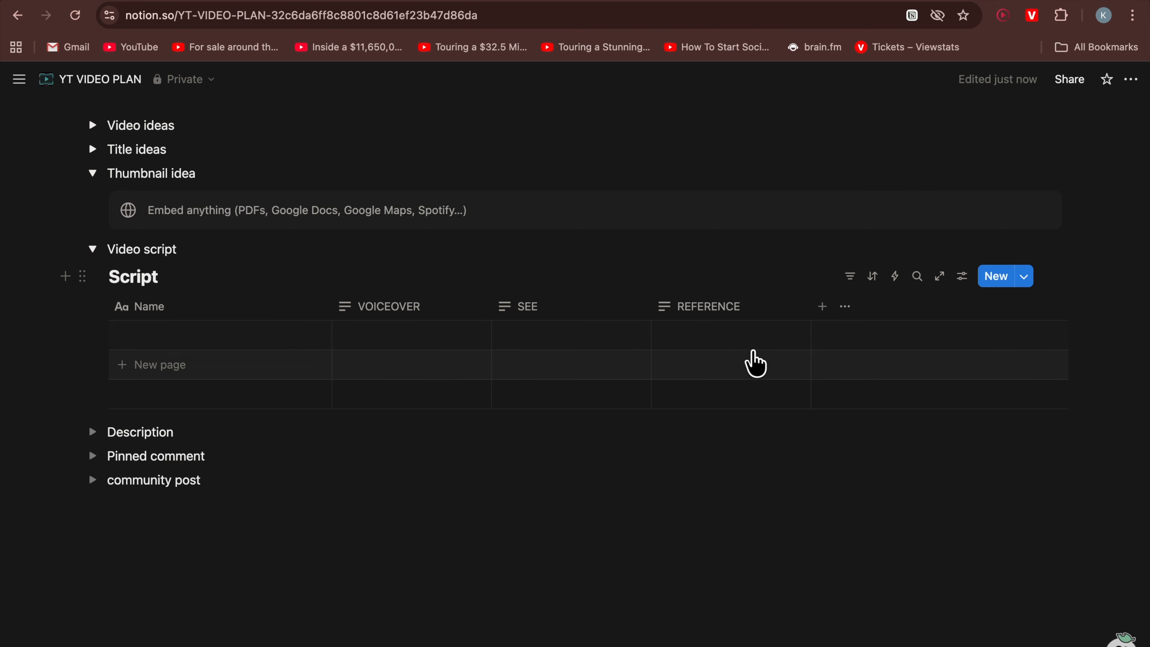
Add a row named SCENE 1 with the VOICEOVER text 'Vanakkam friends...'
left_click(189, 337)
type("SCENE 1")
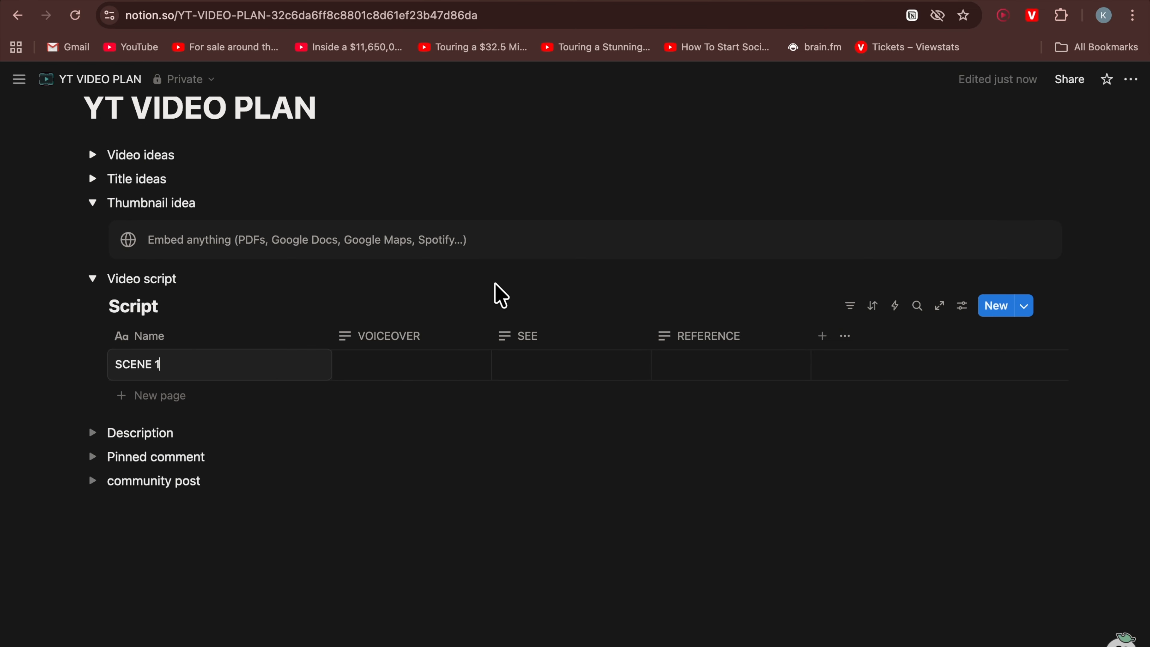
key("Escape")
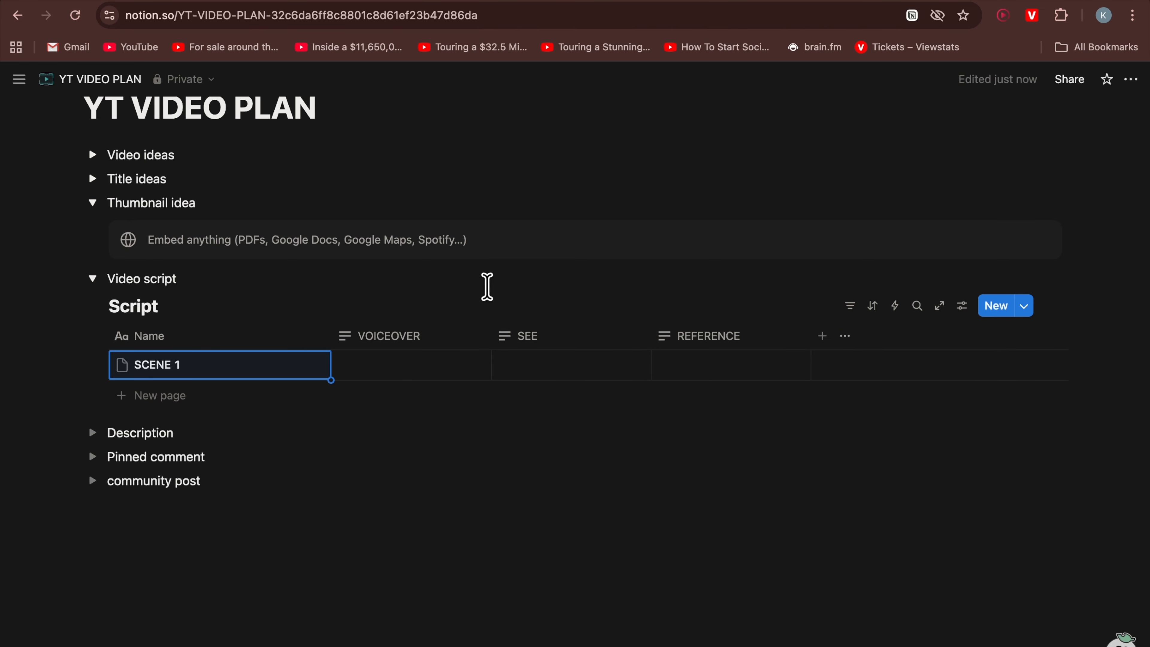
left_click(404, 366)
type("Vanakkam")
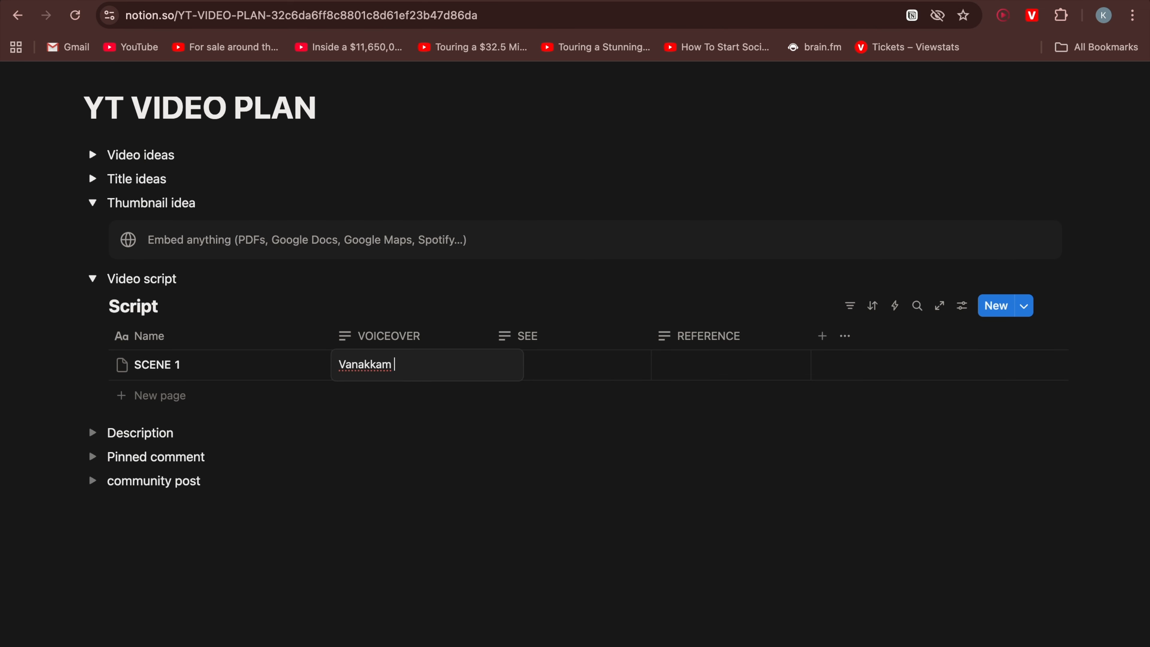
type(" friends...")
key("Escape")
Fill SCENE 1's SEE cell with 'intro slide' and its REFERENCE cell with 'this video...'
left_click(547, 371)
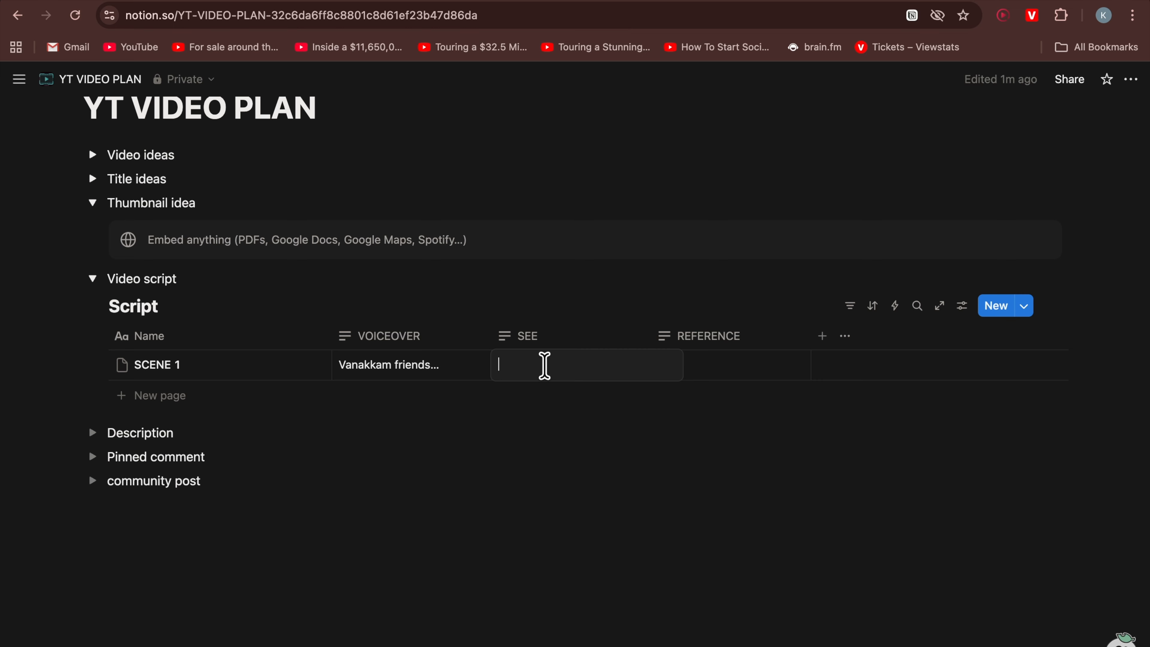
type("intro")
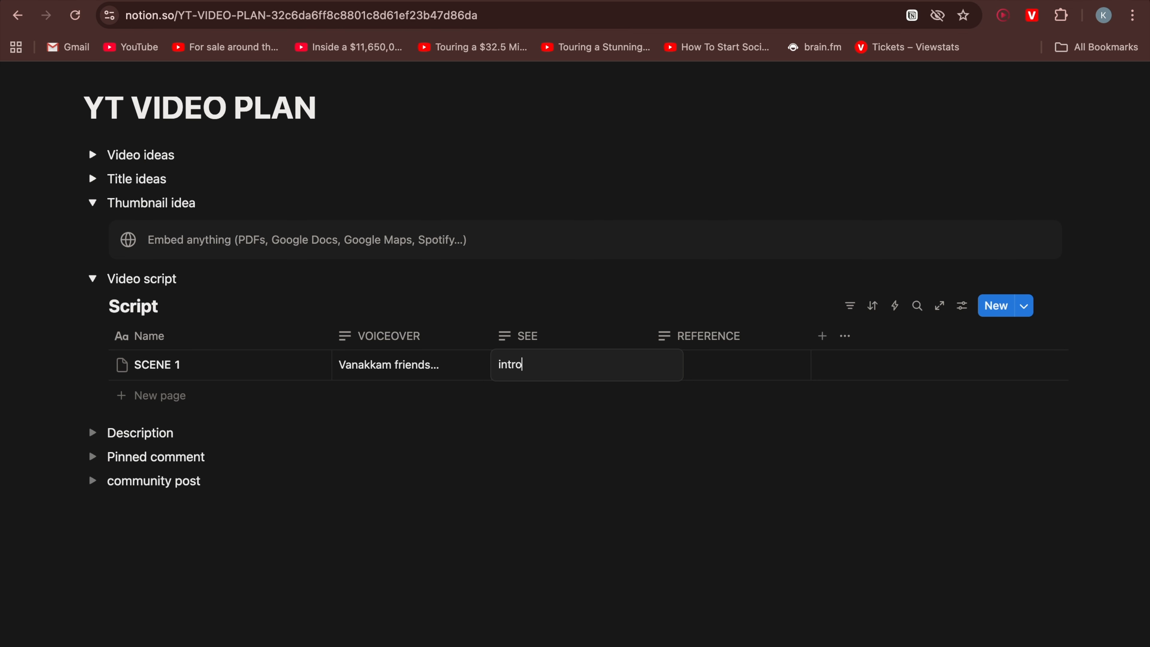
type(" slide")
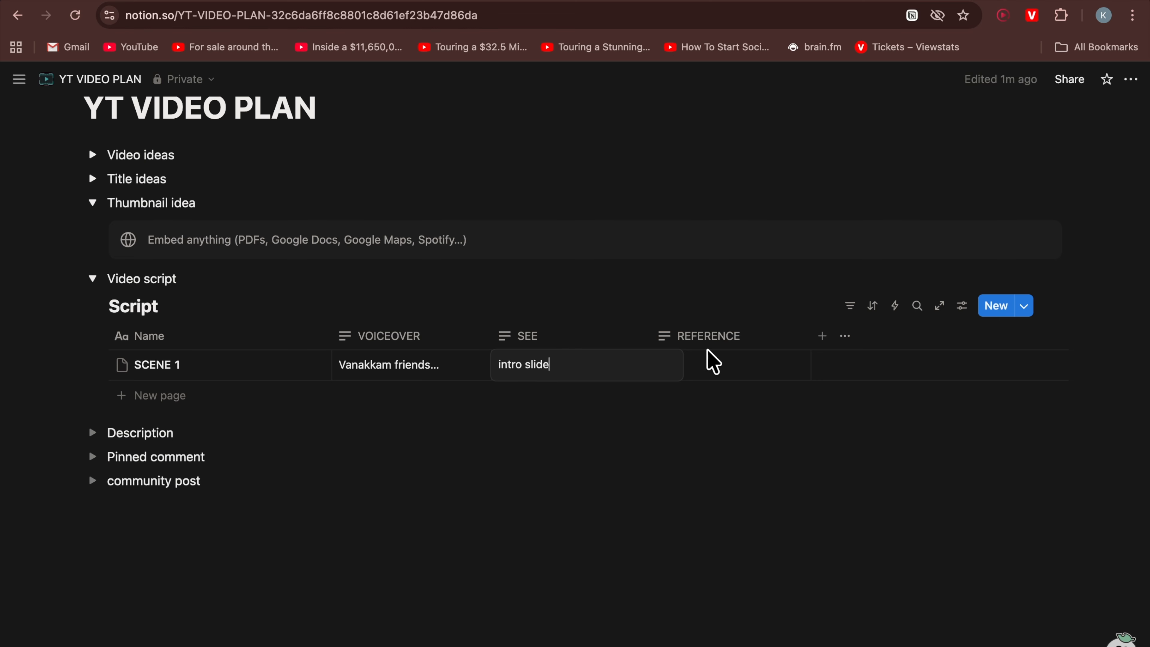
key("Escape")
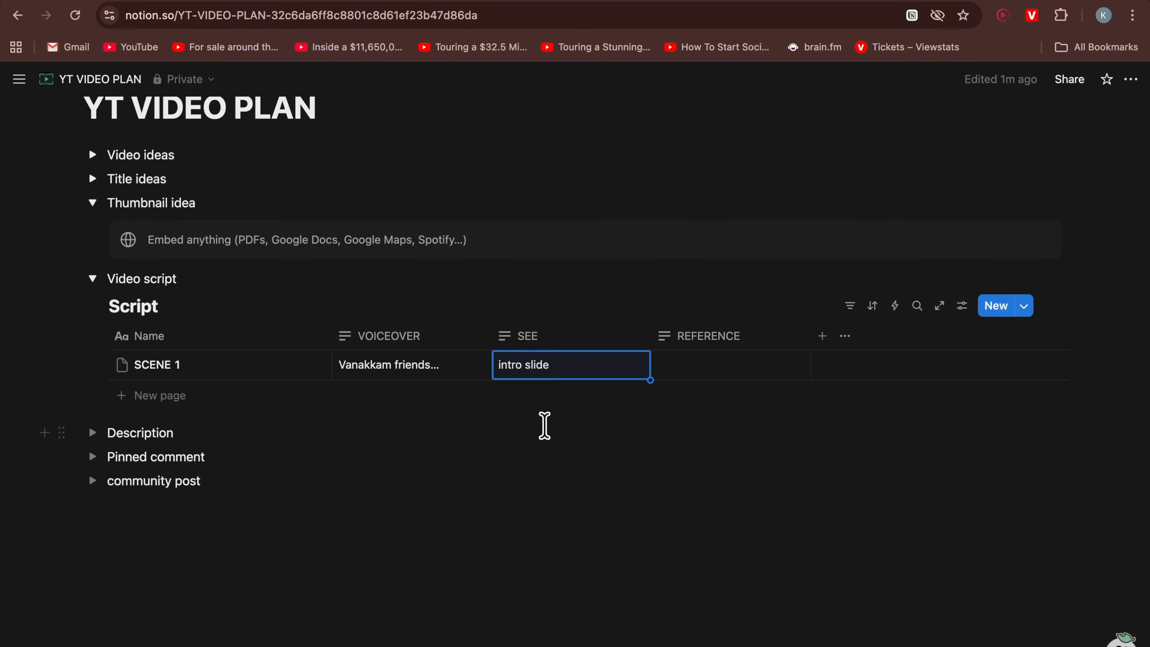
left_click(705, 363)
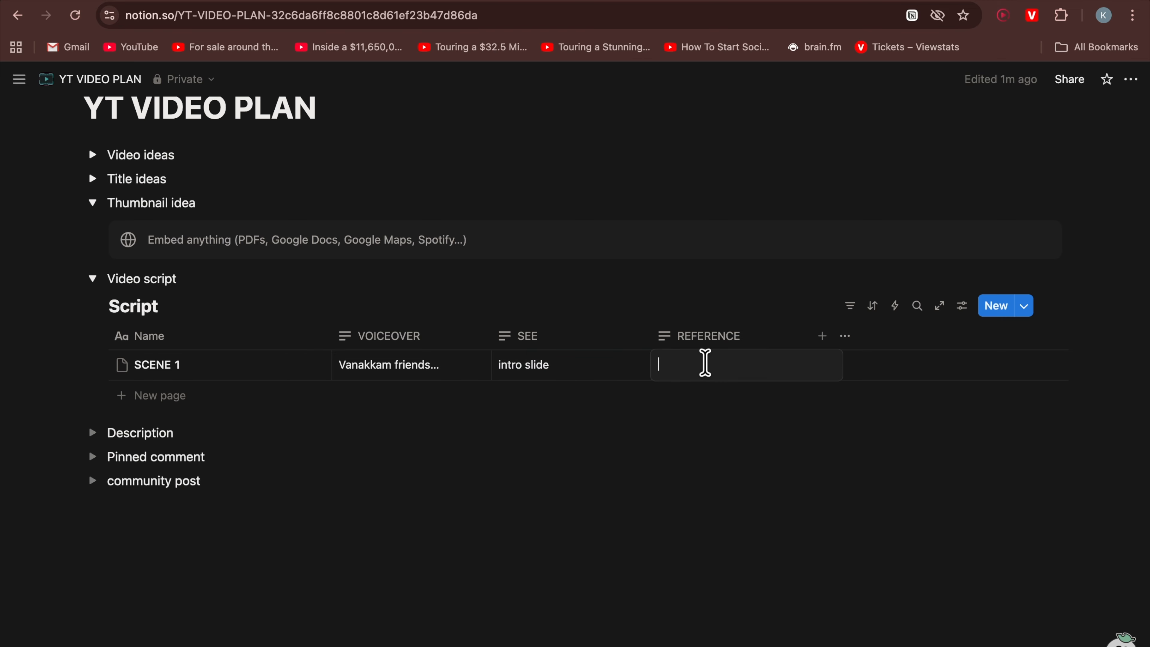
type("this video...")
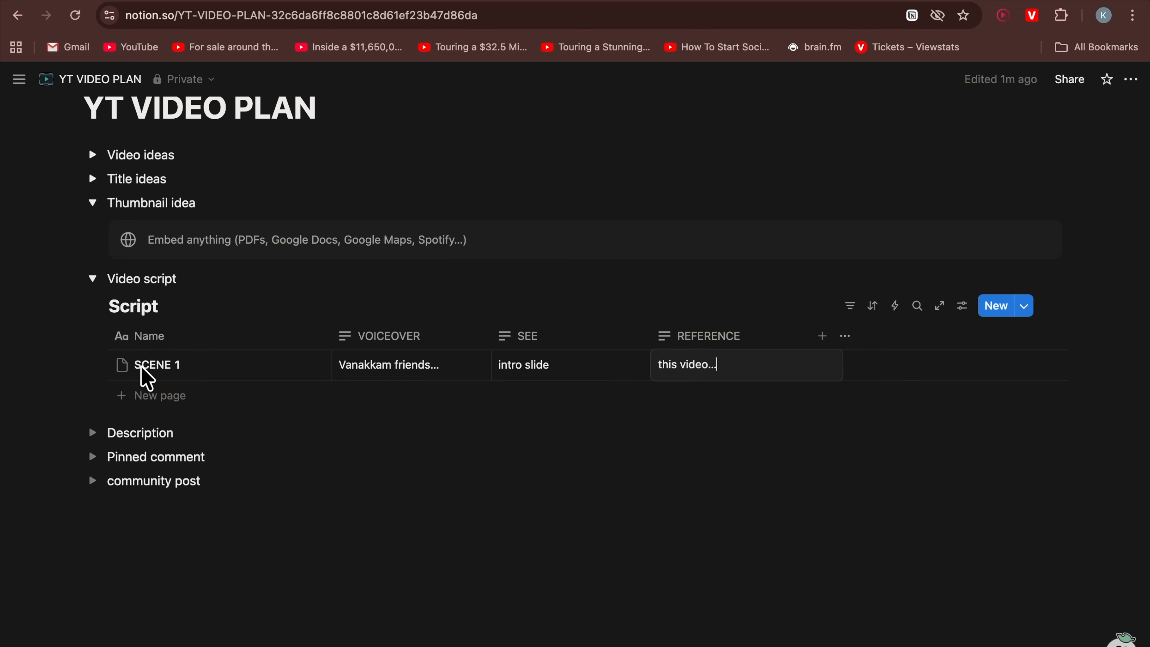
Give SCENE 1 a heart emoji icon and add a new empty row below it
left_click(121, 366)
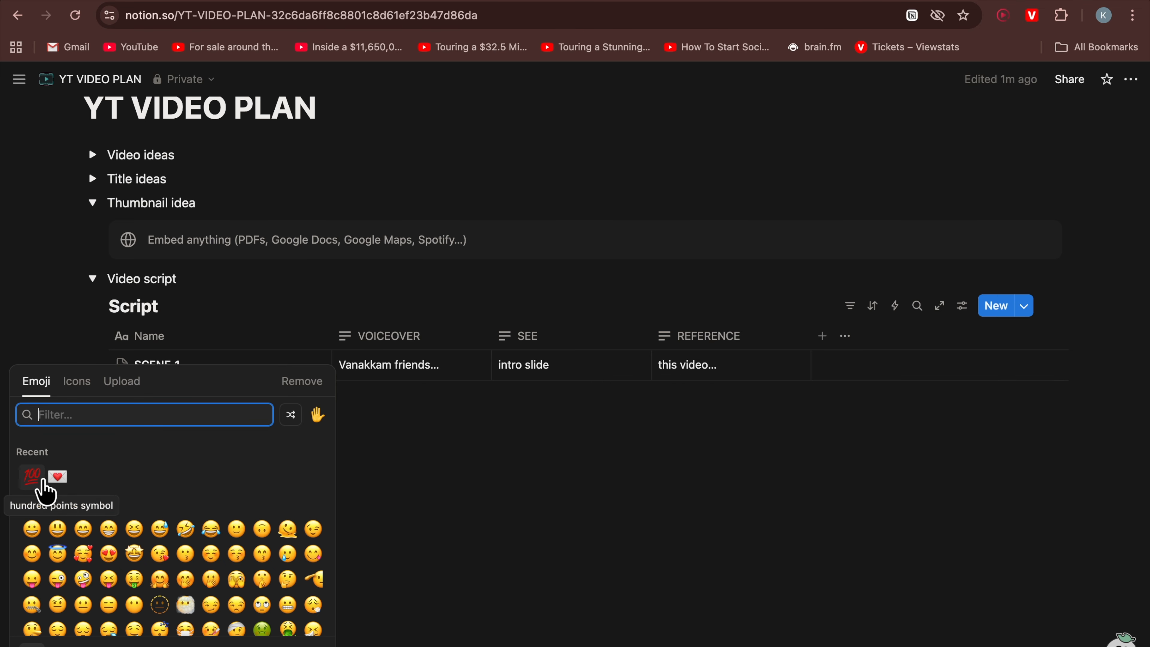
left_click(57, 477)
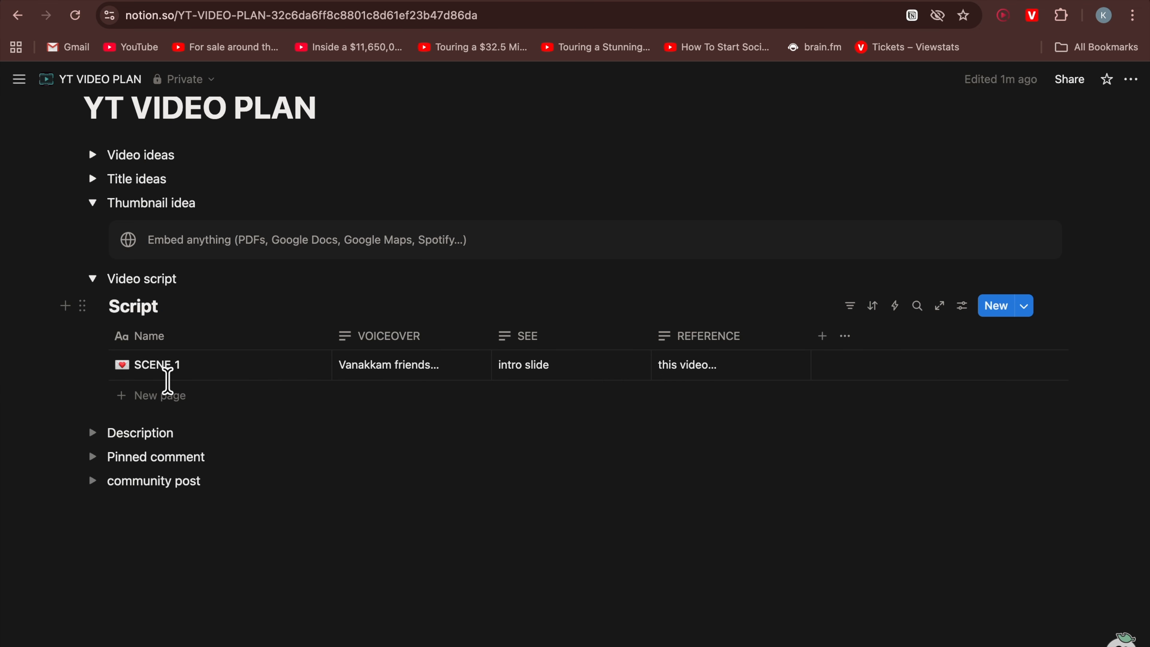
left_click(119, 399)
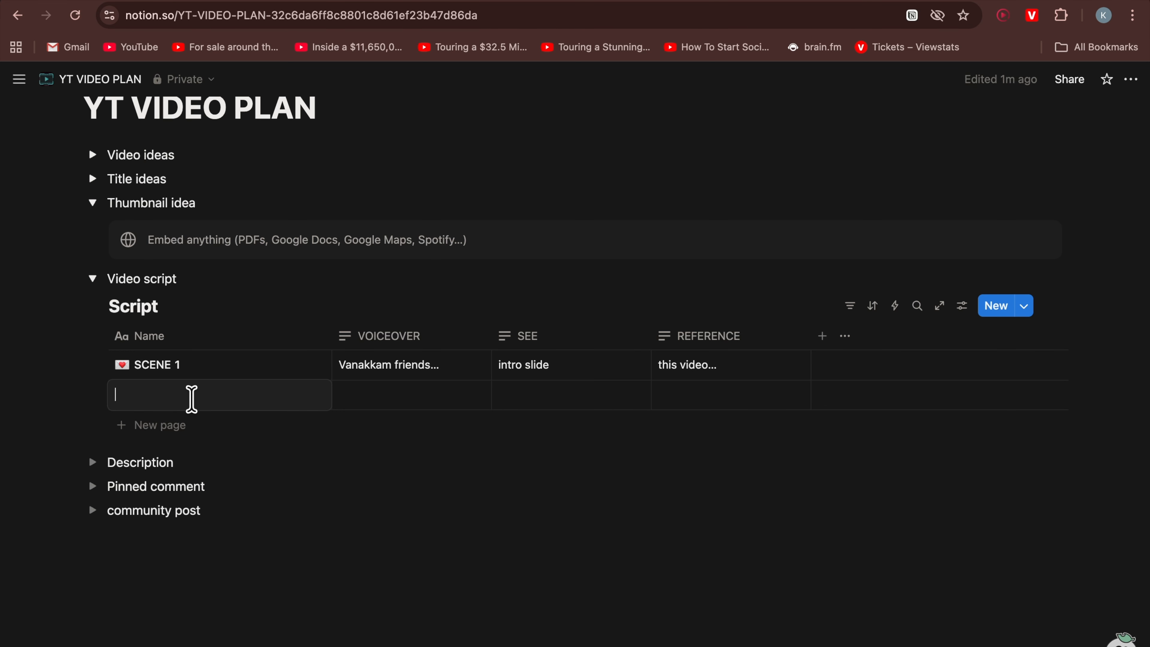
scroll(393, 477, "up", 6)
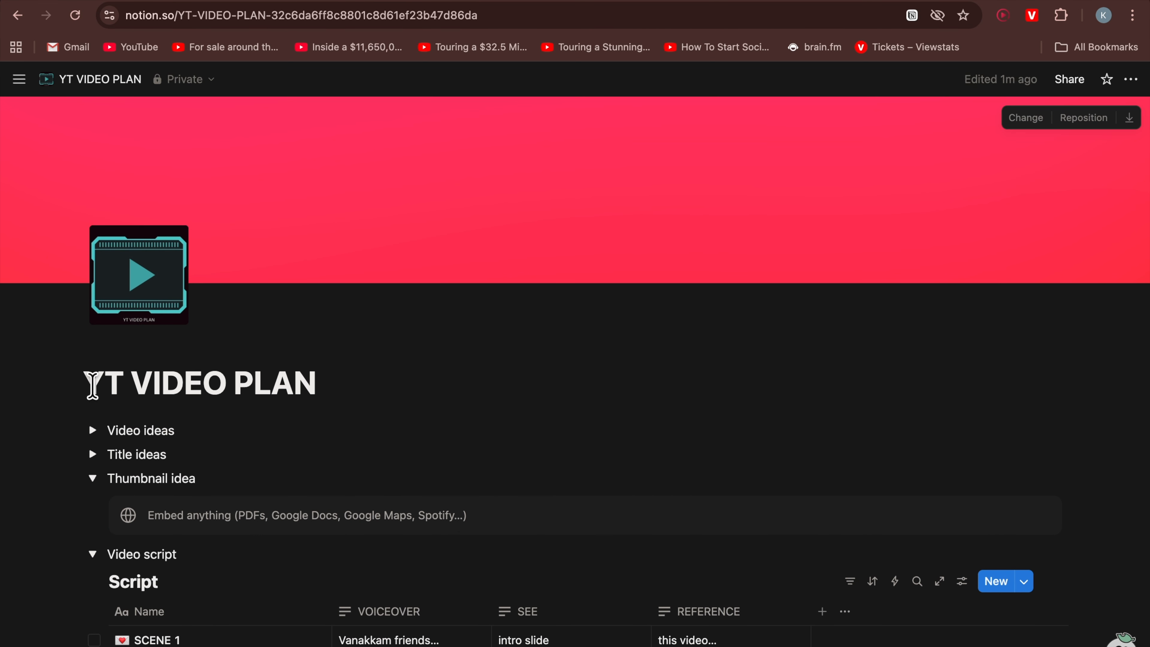
scroll(467, 411, "down", 6)
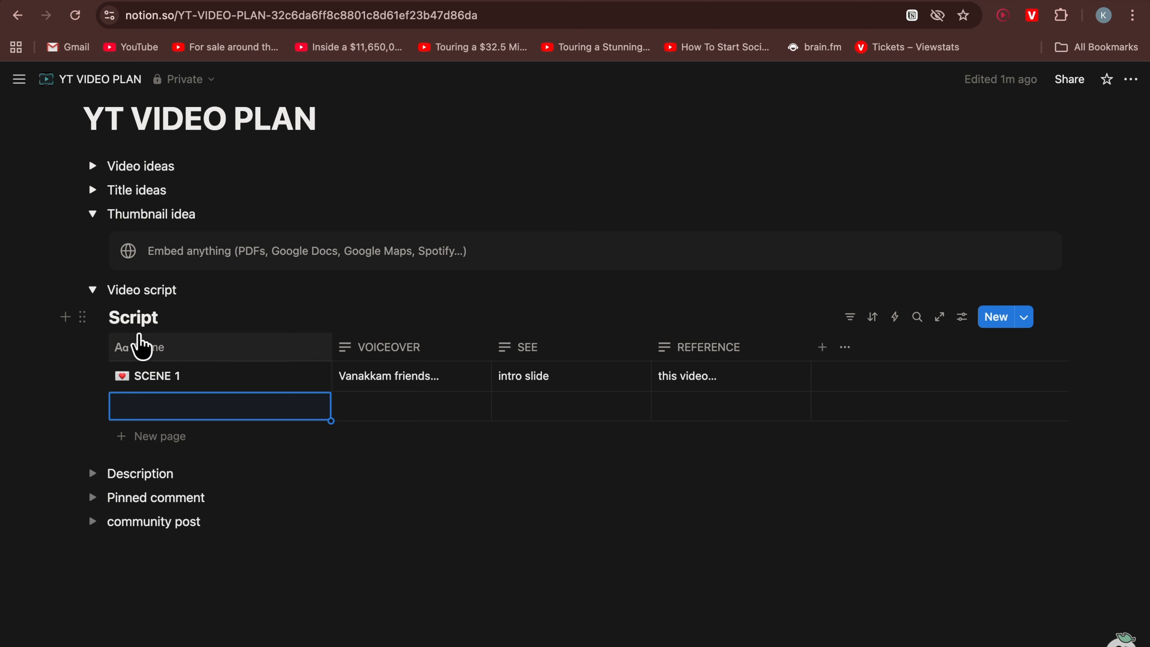